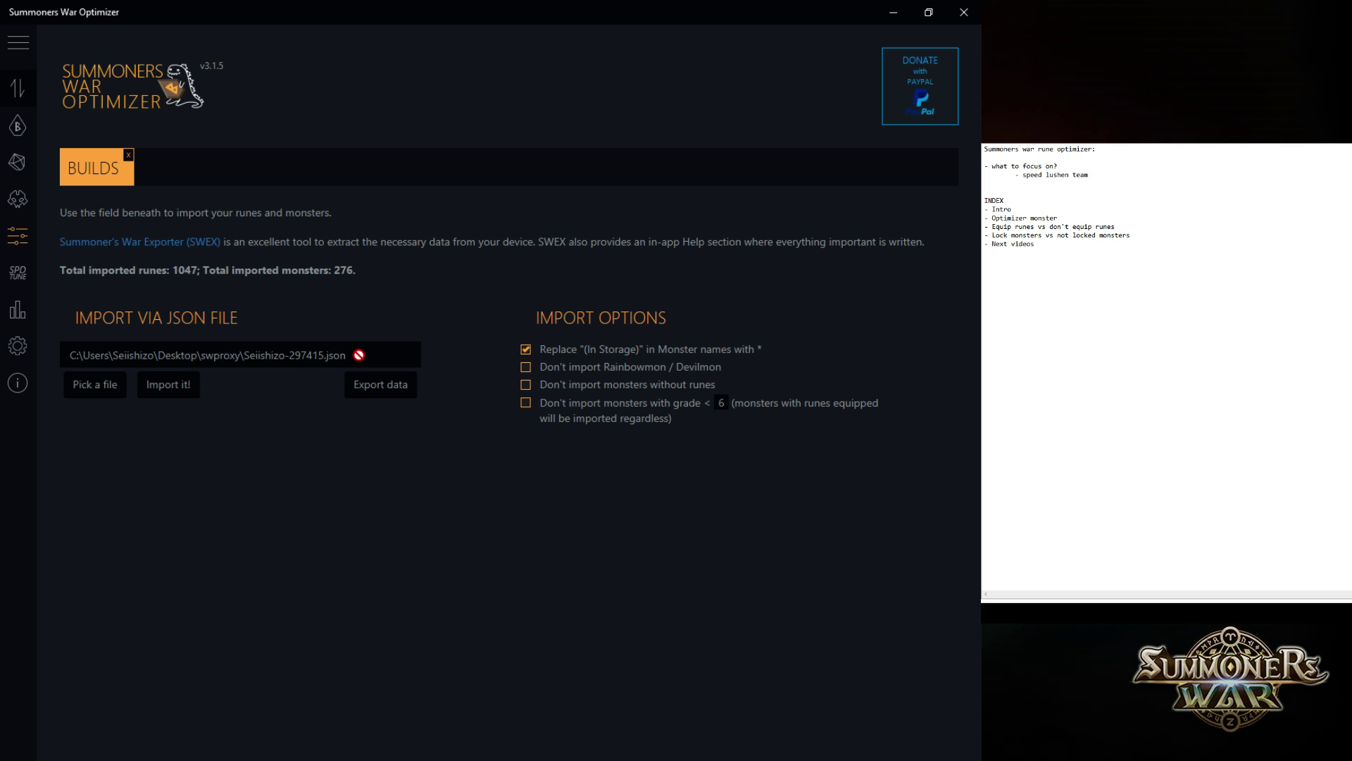
Import the runes and monsters from the chosen JSON file and open the build optimizer page
click(186, 388)
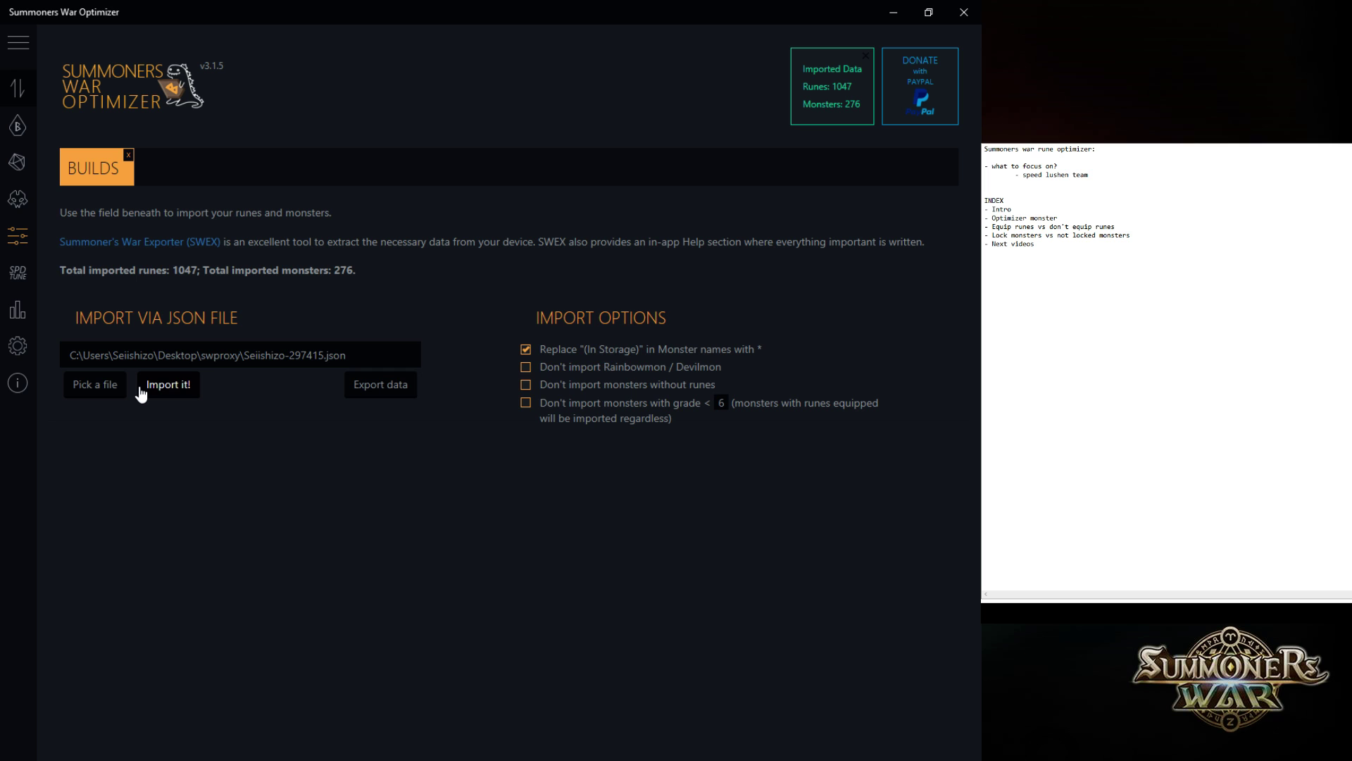
key(ctrl+a)
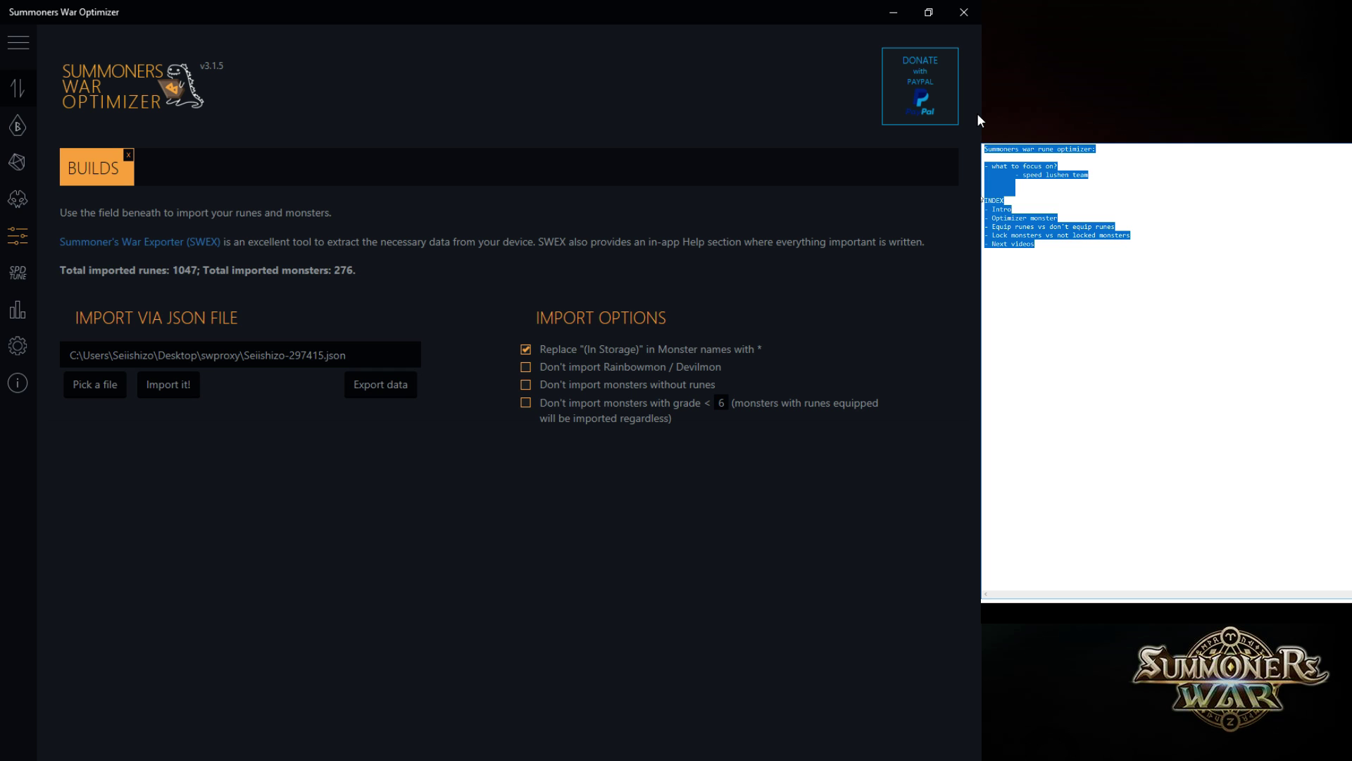
click(1014, 192)
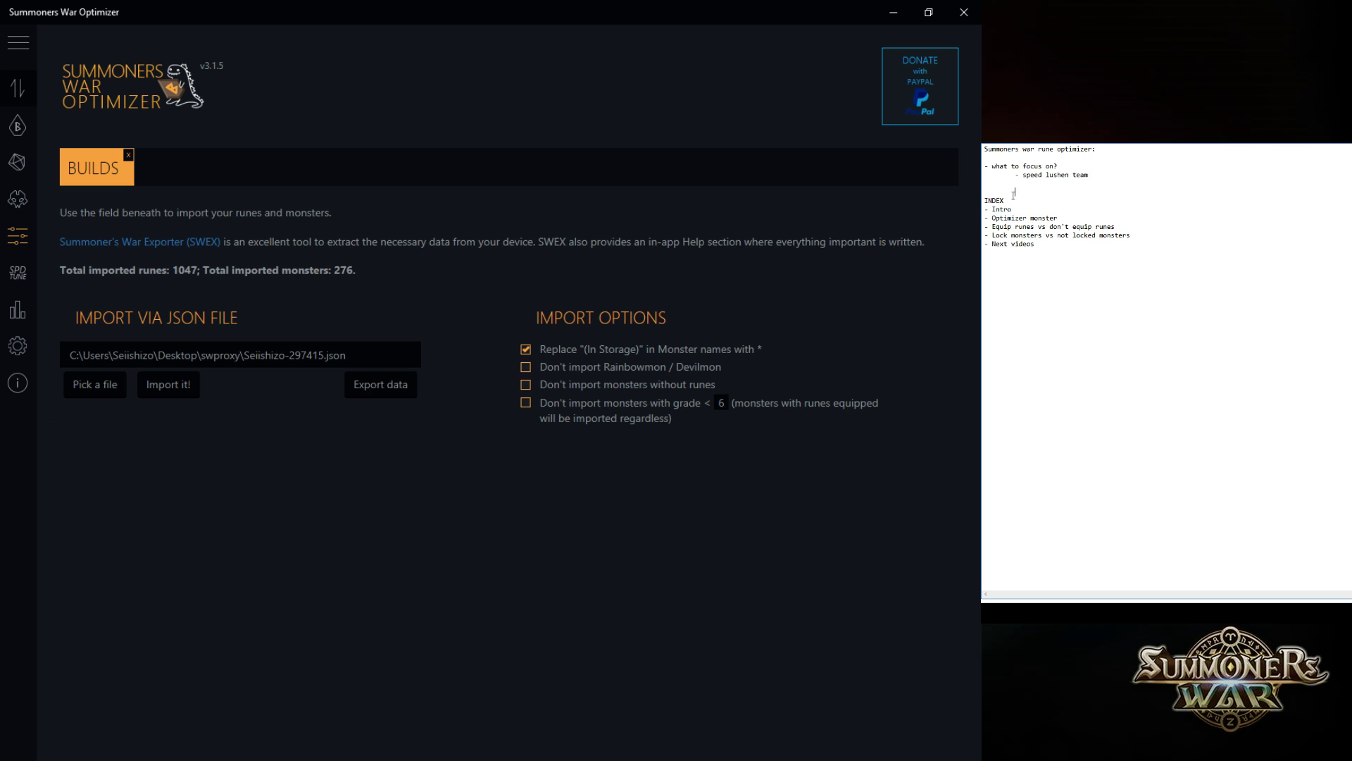
click(19, 247)
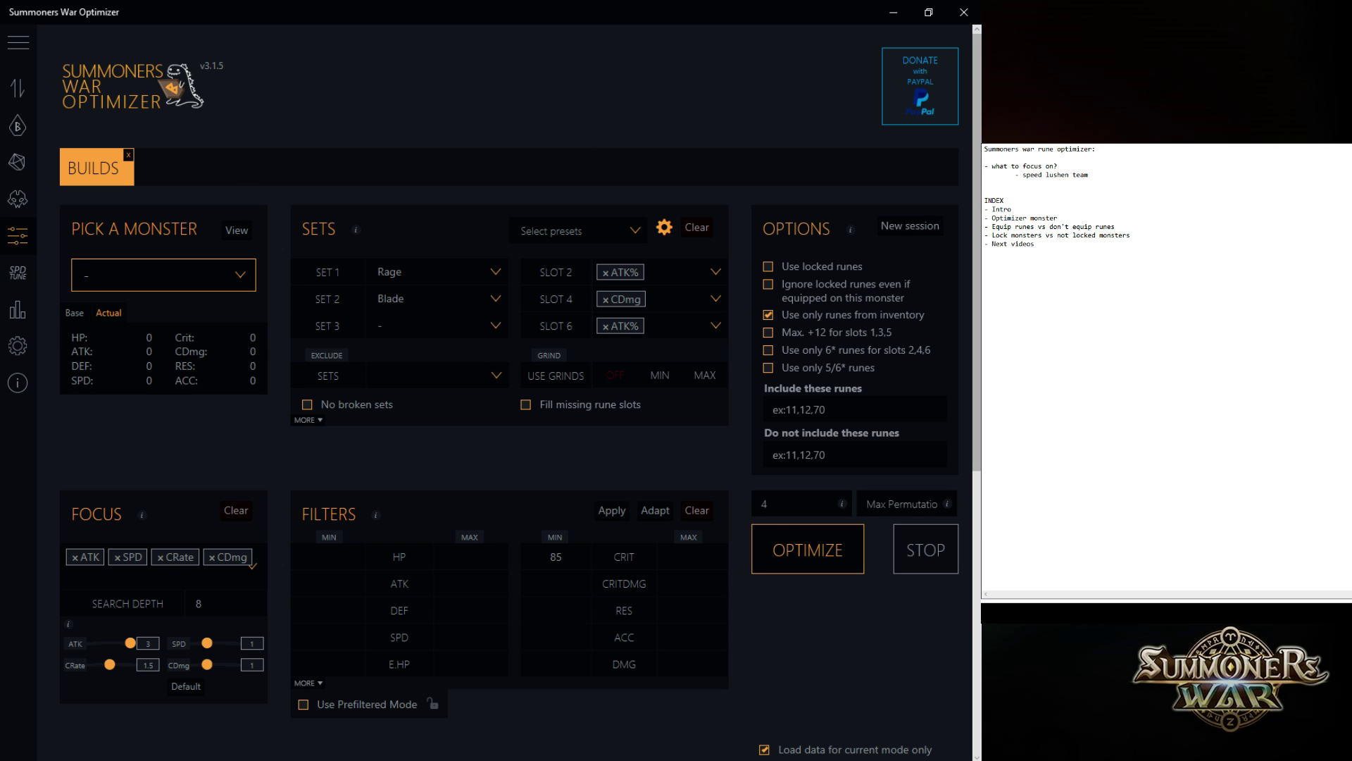
Add the items "copper team", "gwd" and "ad" below "speed lushen team" in the text notes
drag(1016, 184, 984, 166)
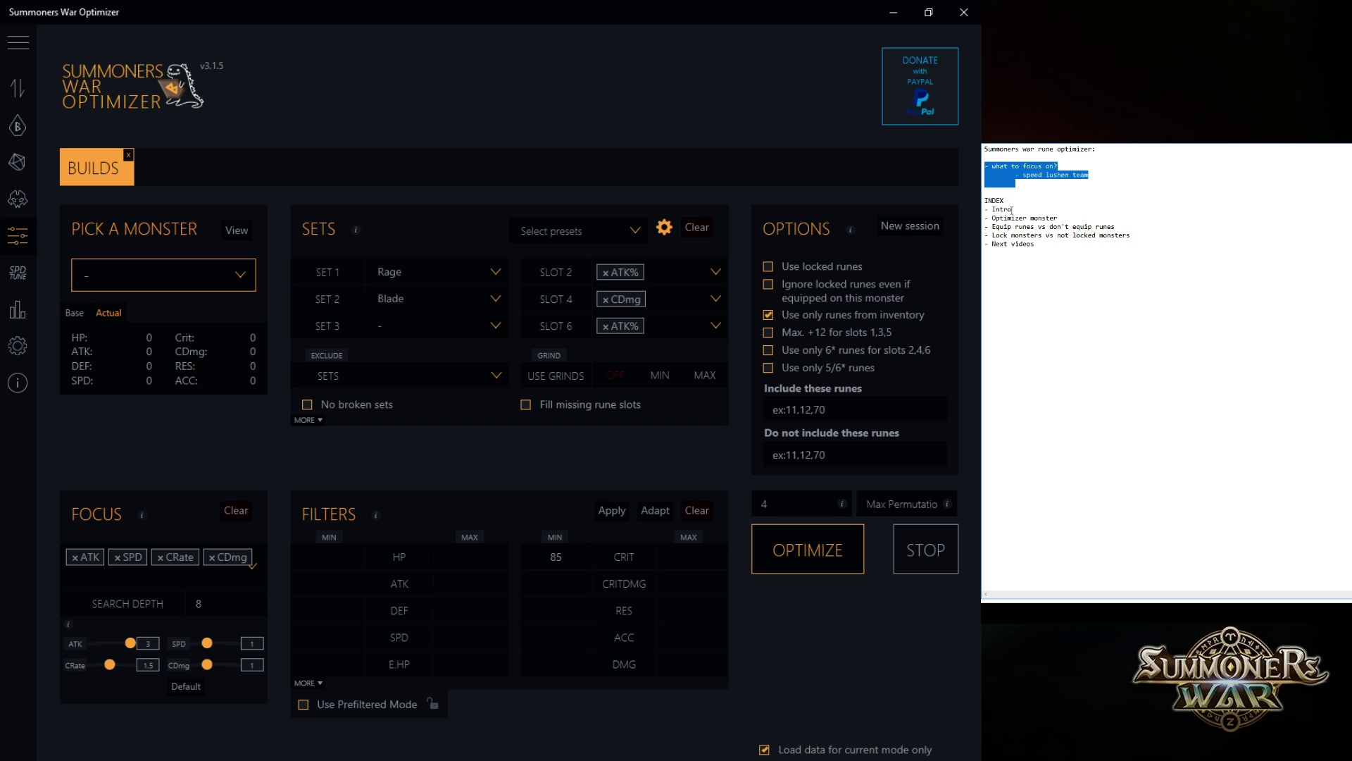
click(1099, 173)
key(Return)
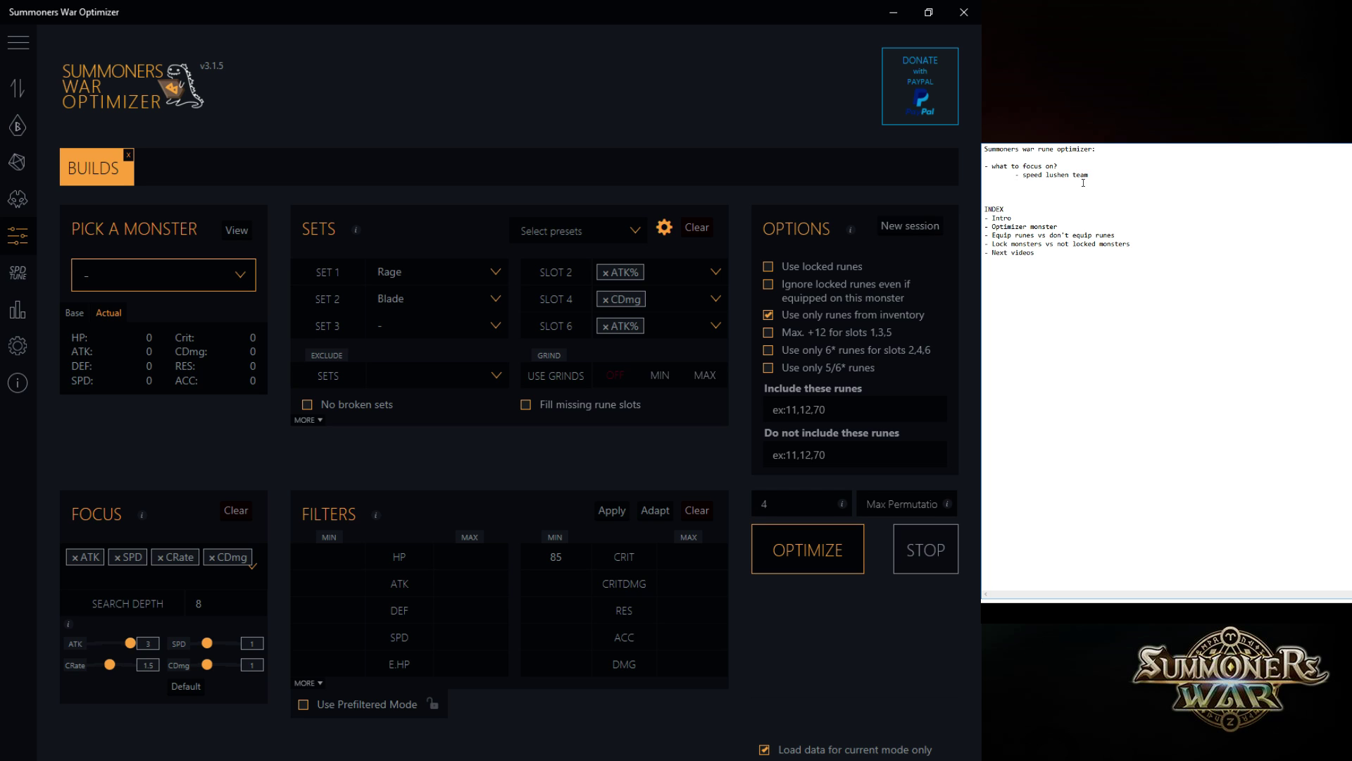
drag(1083, 183, 1047, 175)
click(1025, 186)
text(copper team)
key(Return)
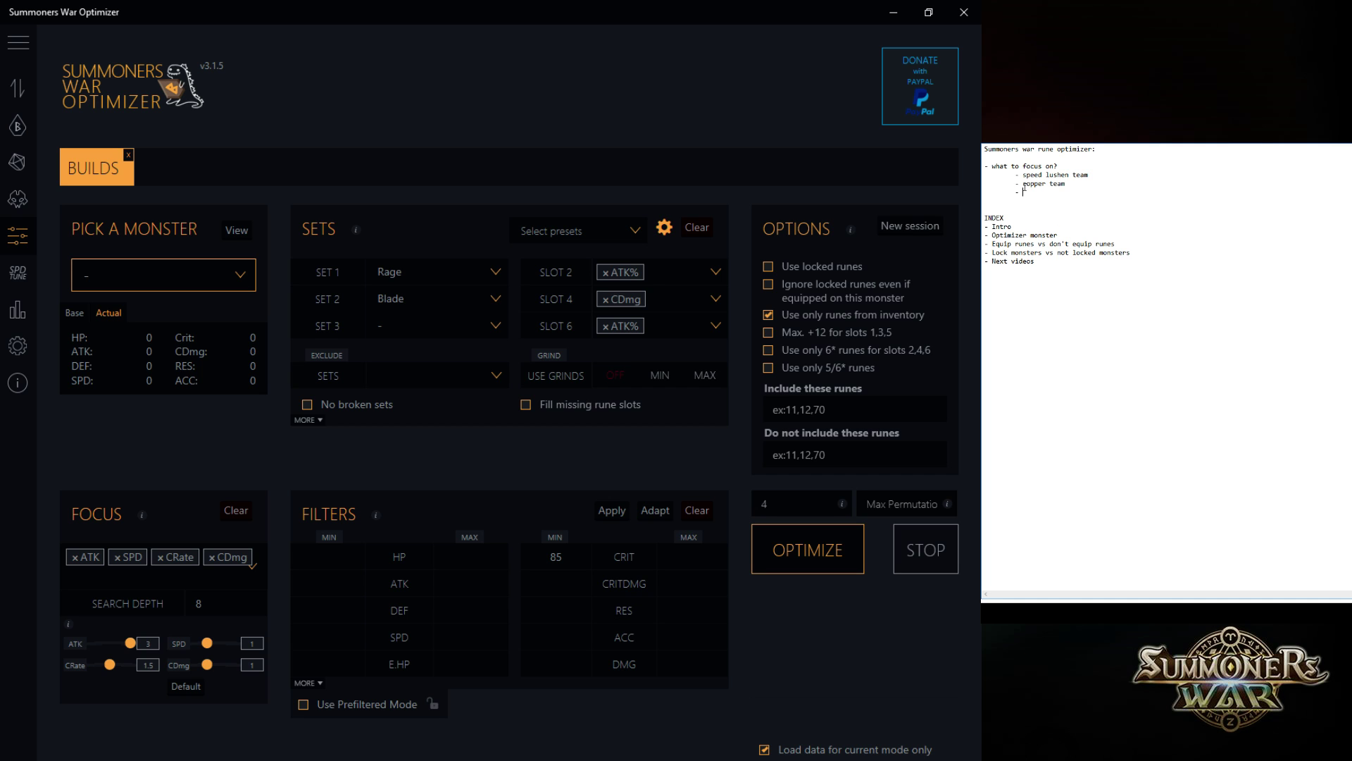
text(- gwd)
key(Return)
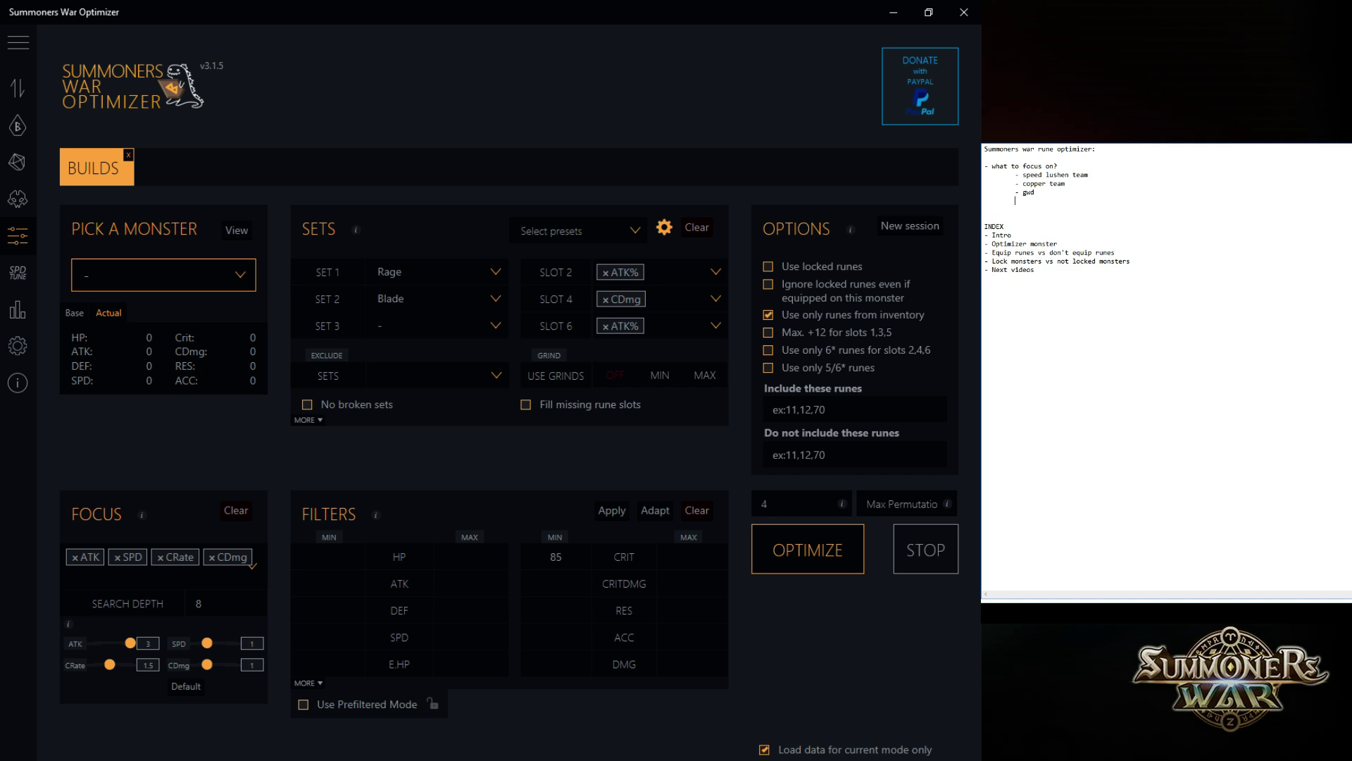
text(- ad)
key(Return)
key(Return)
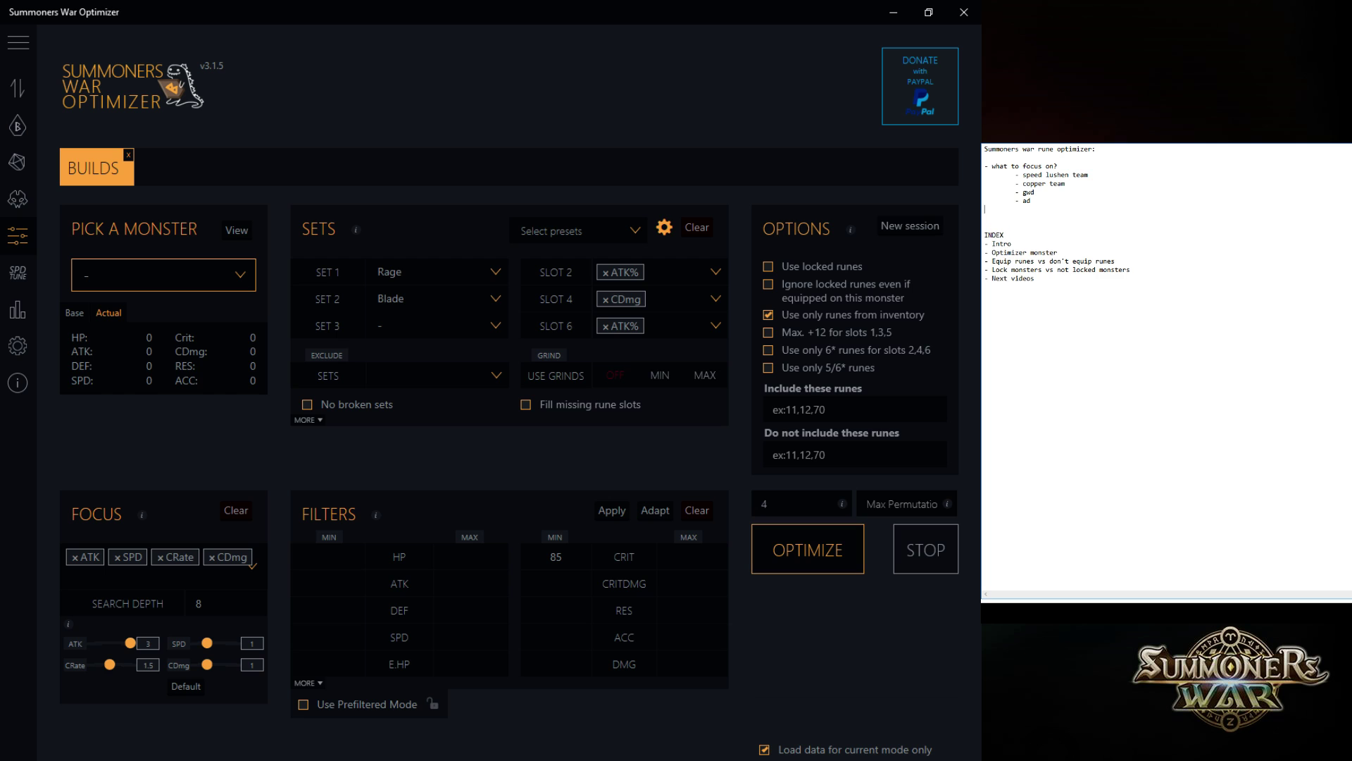
Add the note lines "theo making him will", "lushens swift dmg" and "second lushen swift will" as a separate group
text(- )
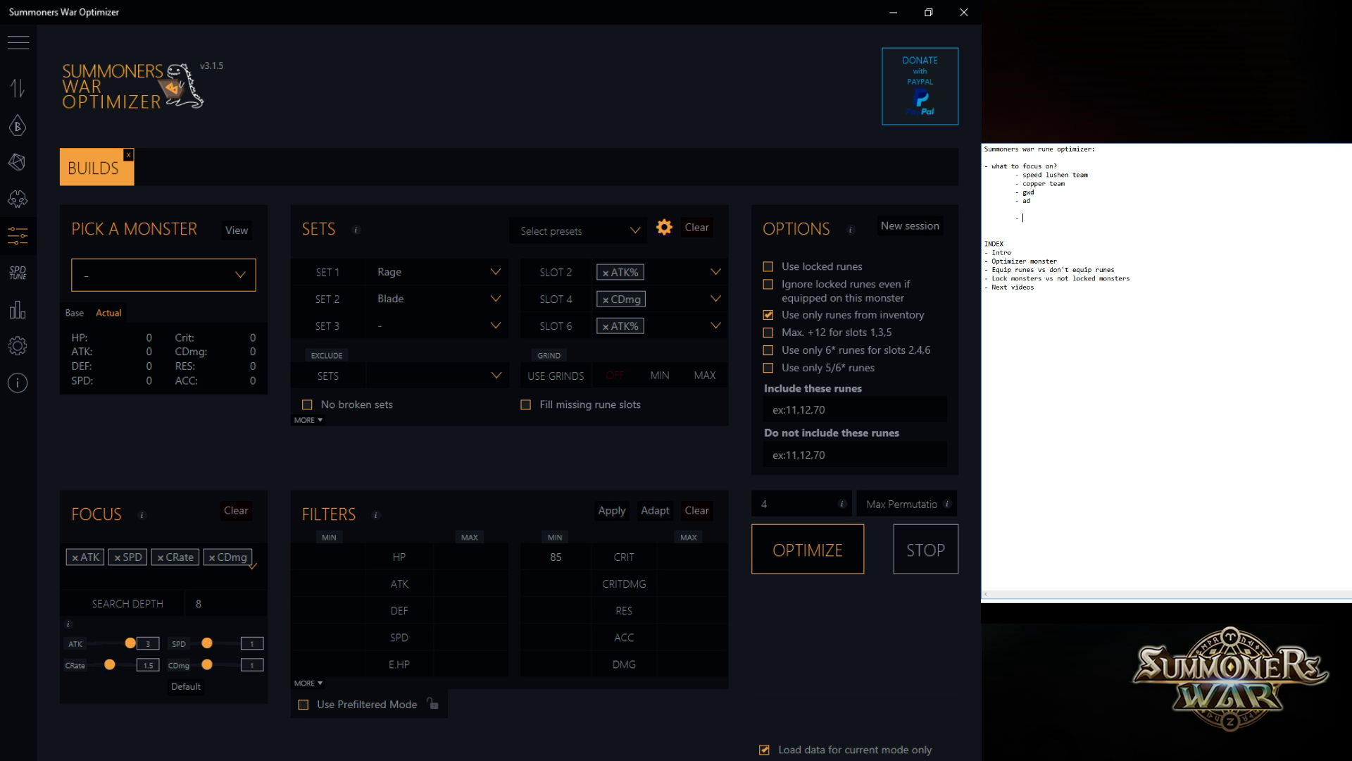
text(theo making him will)
key(Return)
key(Tab)
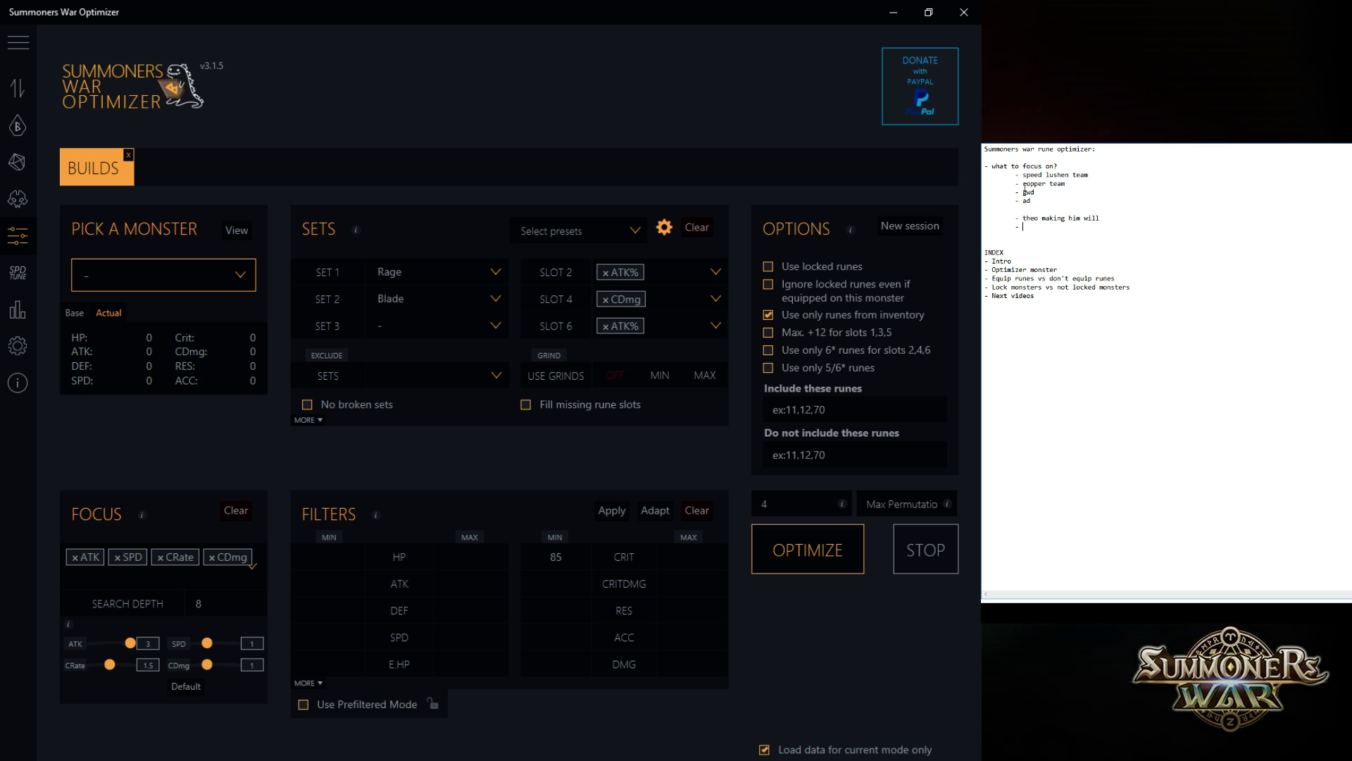
text(- lushens swift dmg)
key(Return)
text(- second )
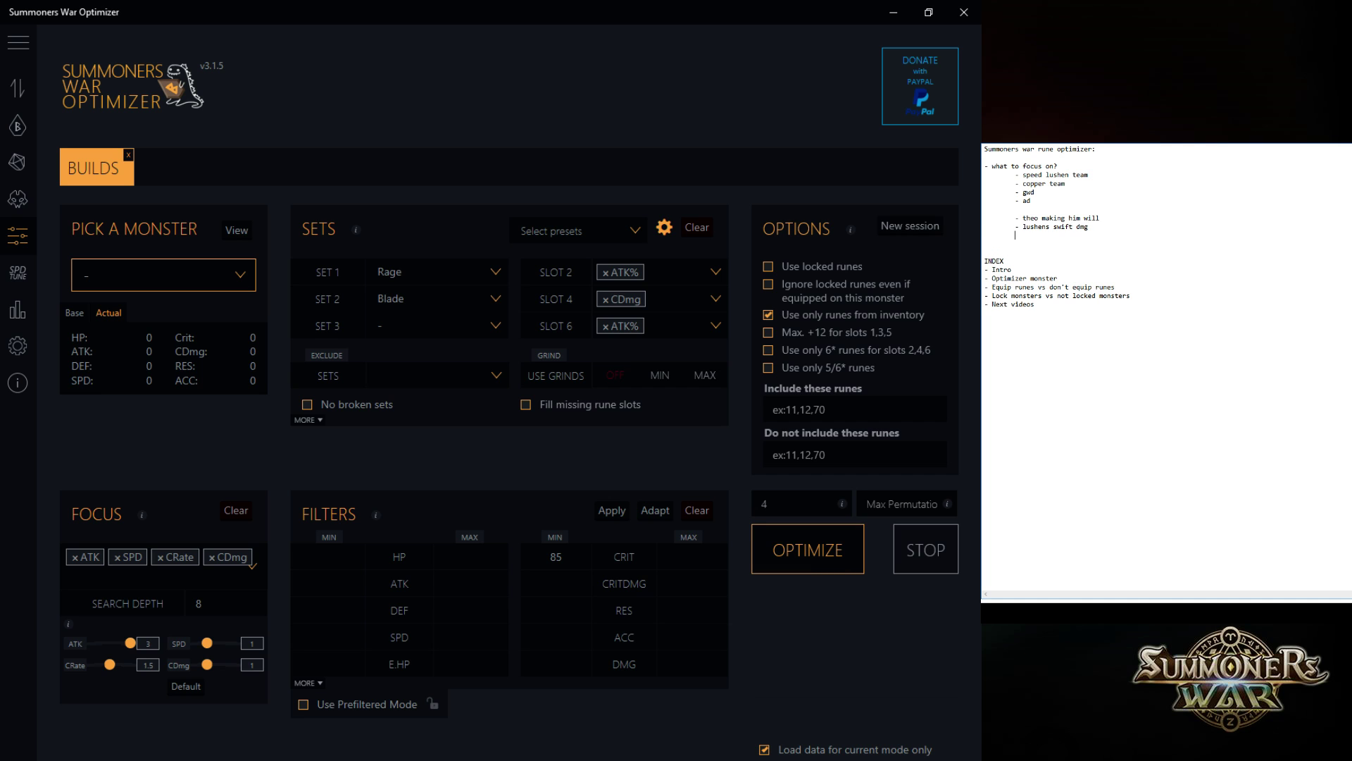
text(lushen swift will)
key(Return)
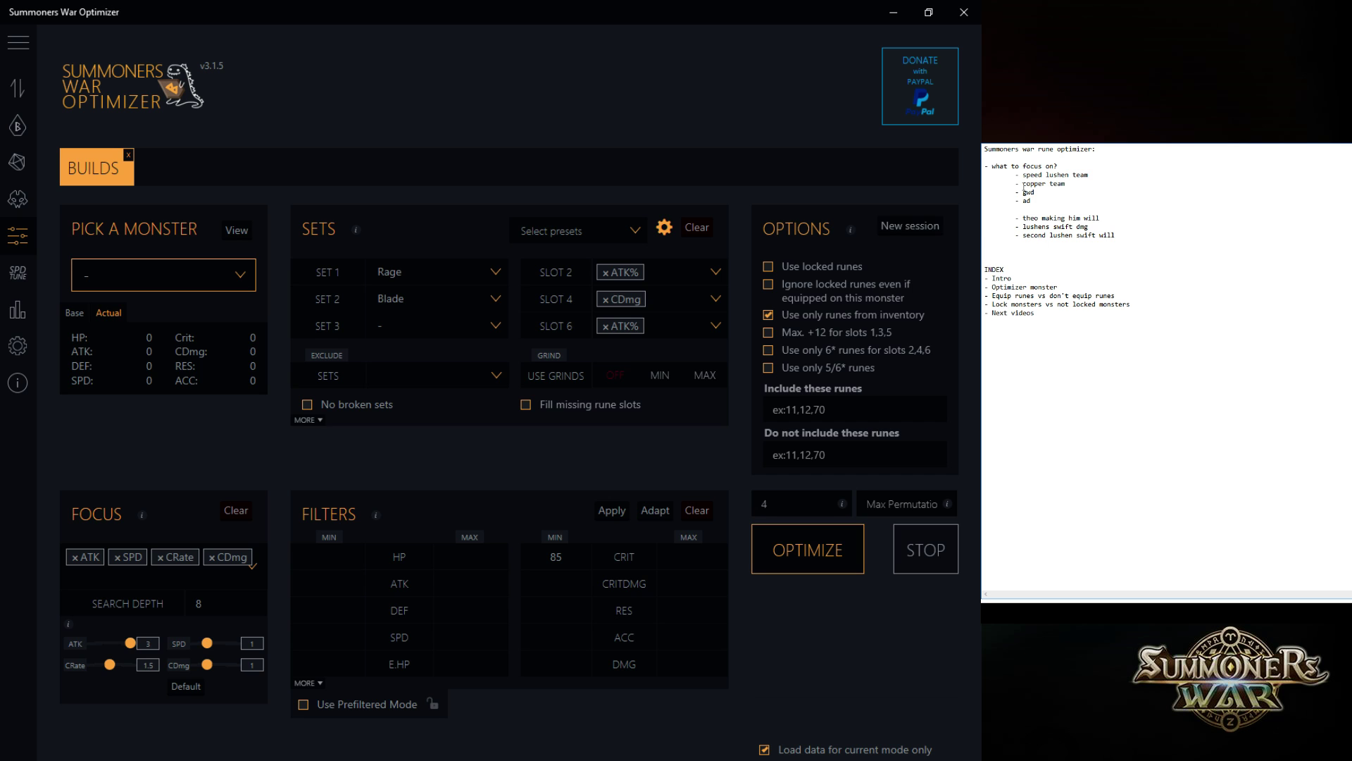
Delete all note items between "speed lushen team" and the INDEX section
drag(1128, 236, 984, 215)
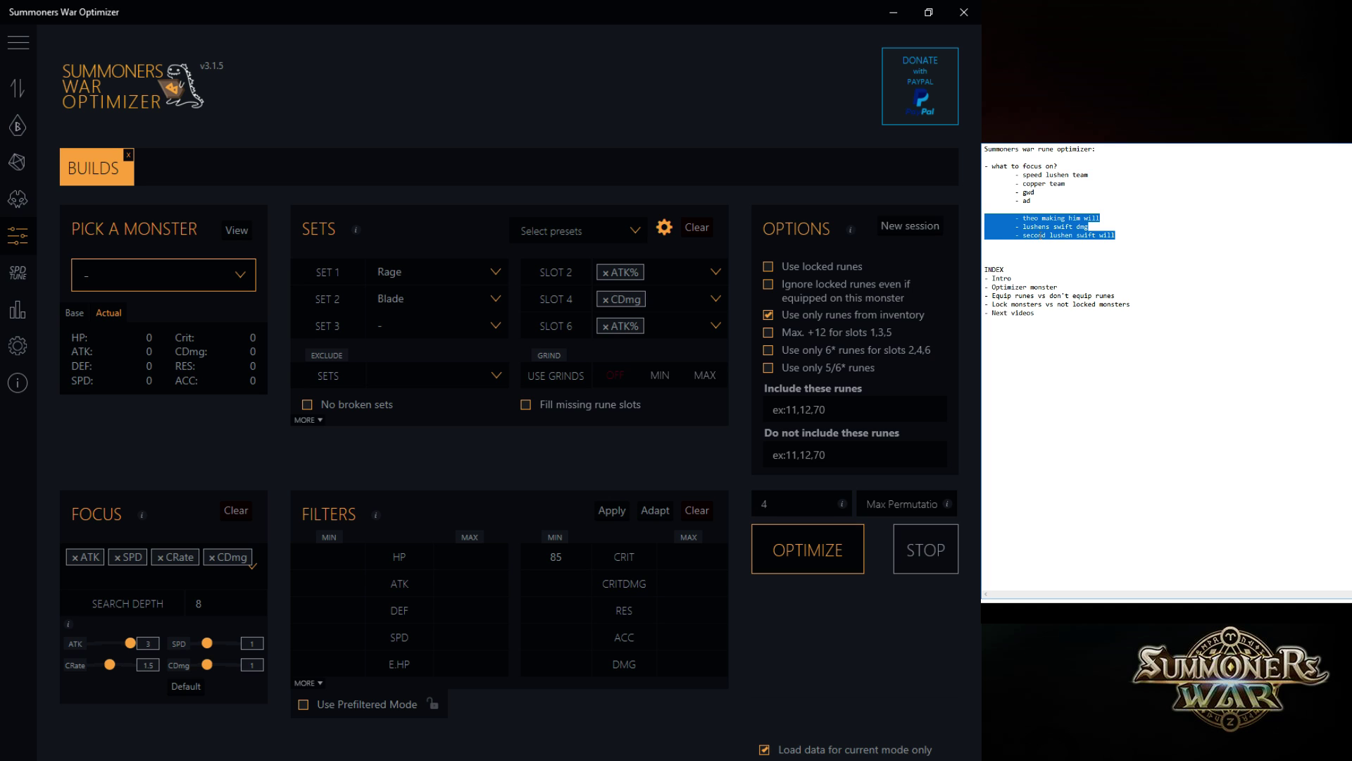
drag(1119, 236, 986, 183)
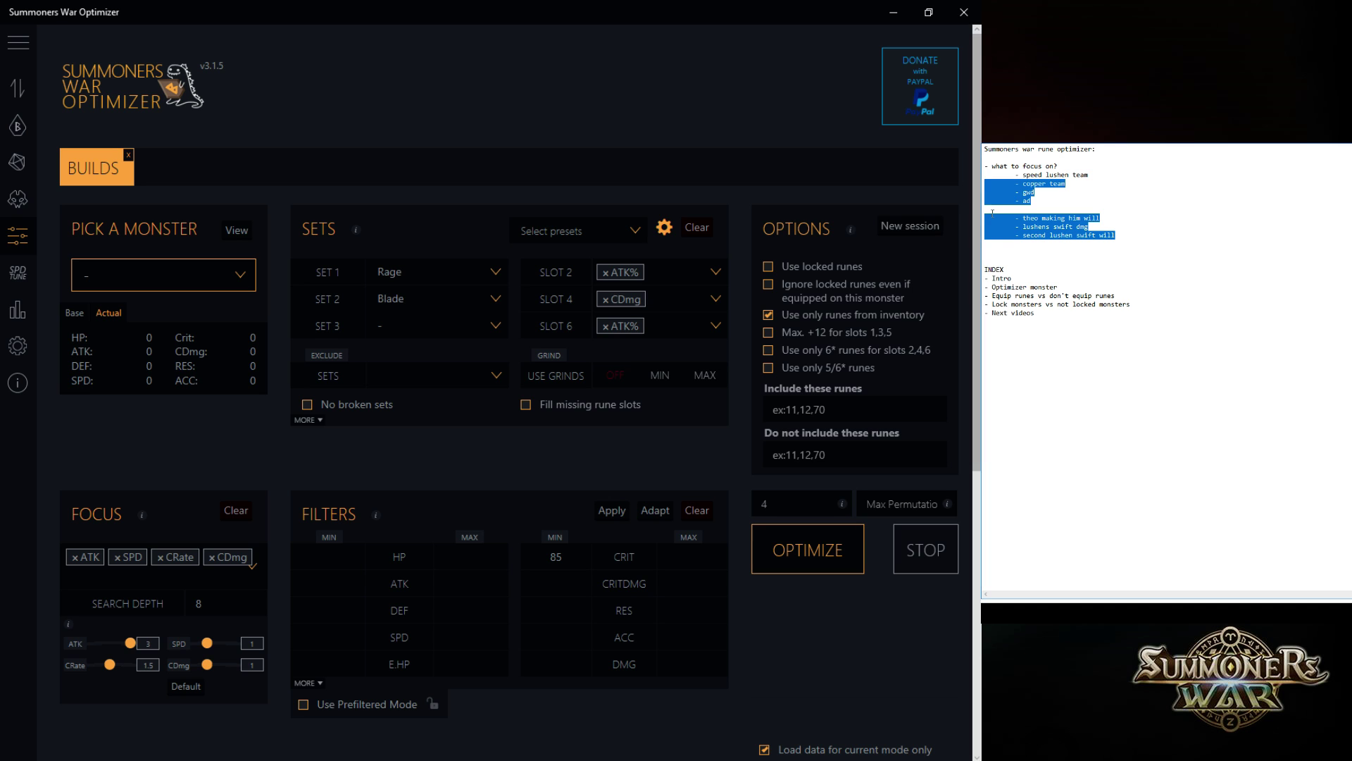
key(Delete)
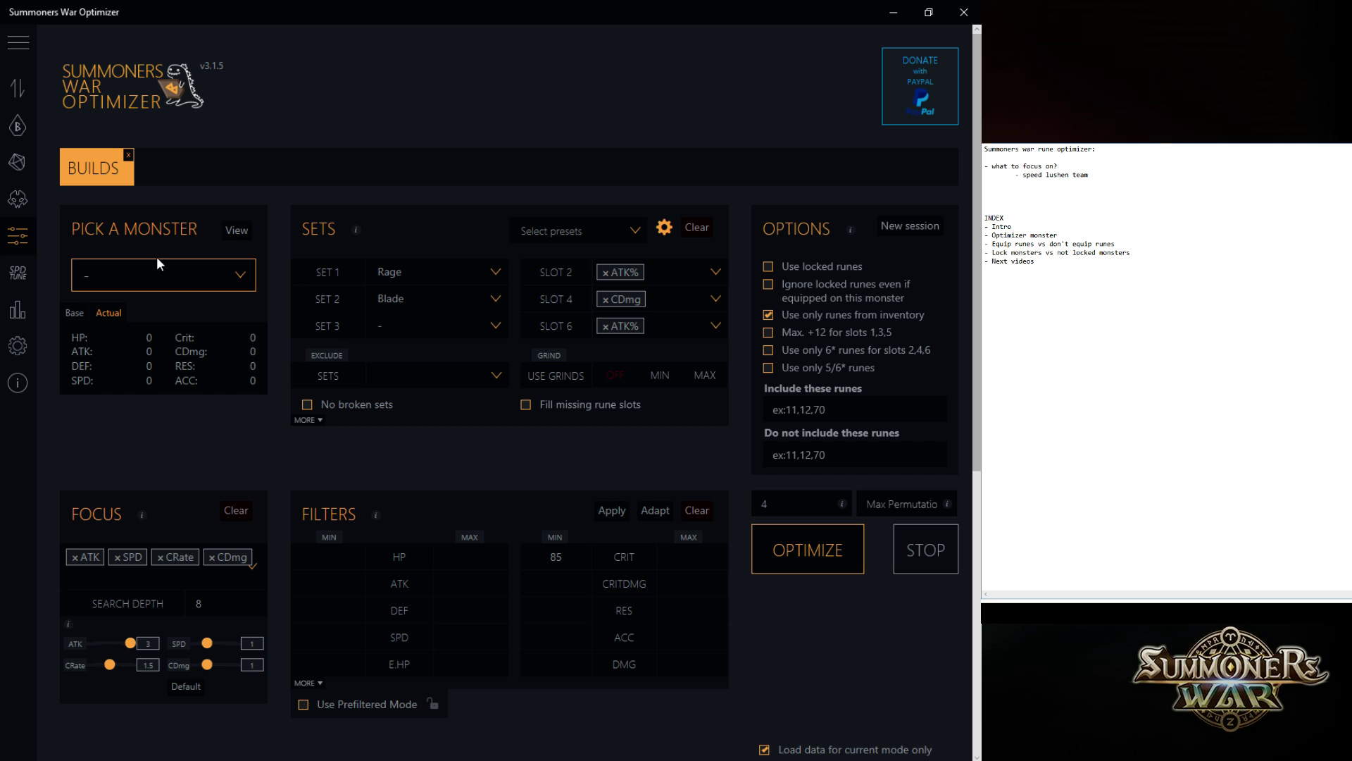
Pick Lushen 2 as the monster to optimize and clear the rune set, slot and focus selections
click(175, 277)
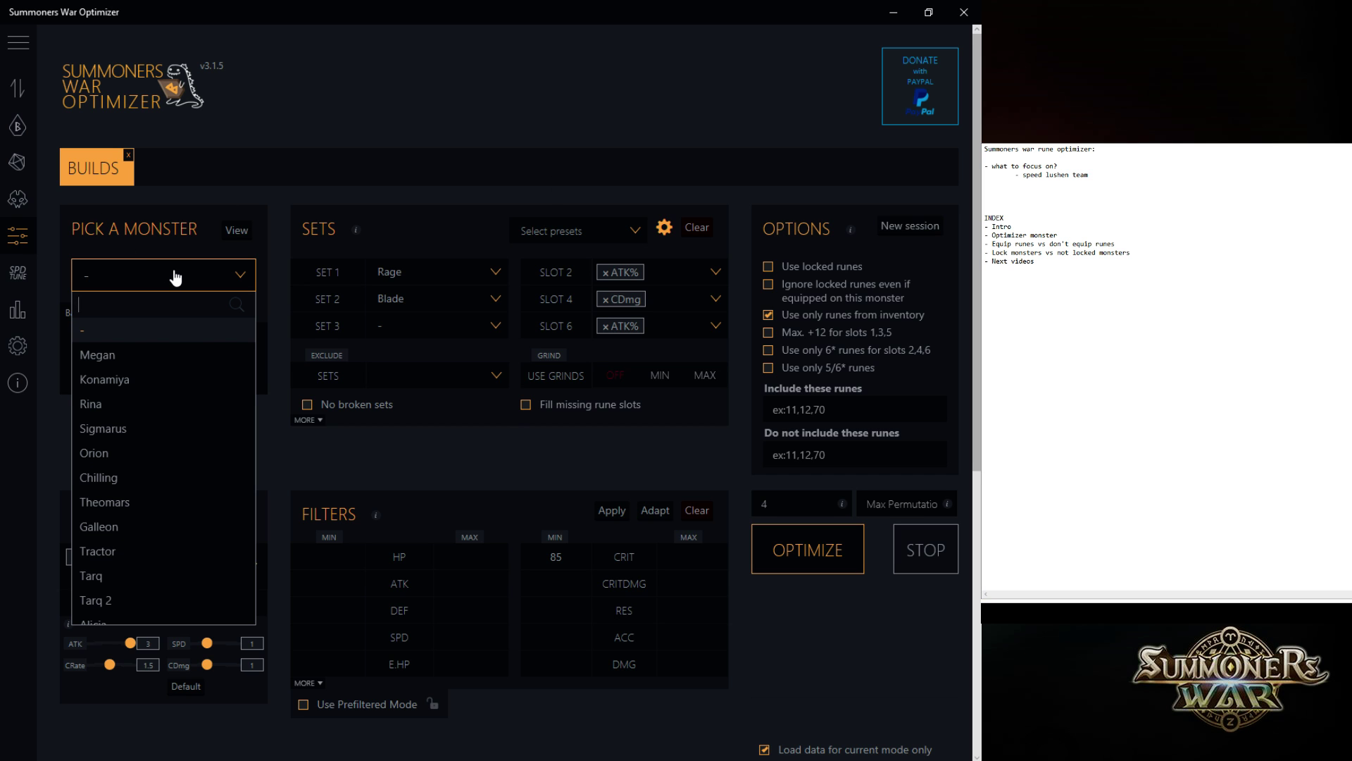
click(175, 354)
click(204, 285)
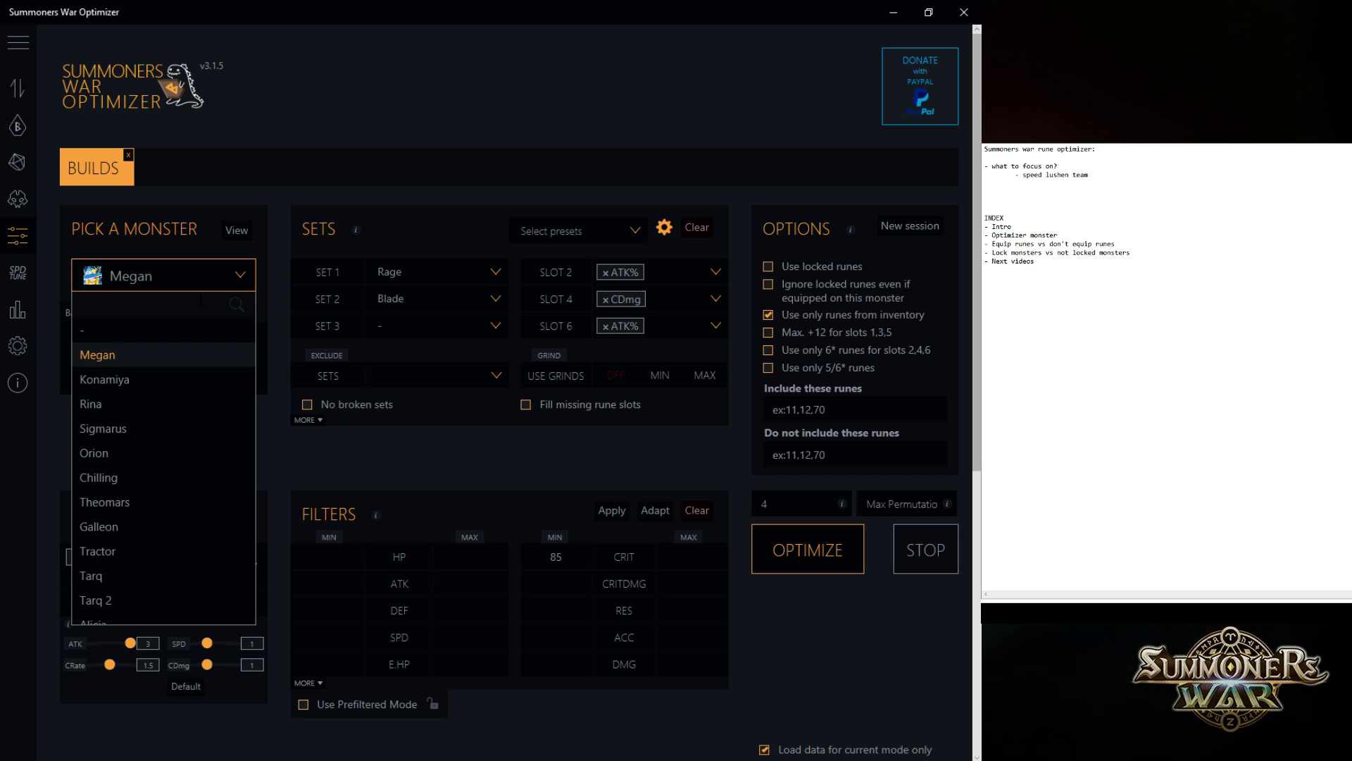
text(lus)
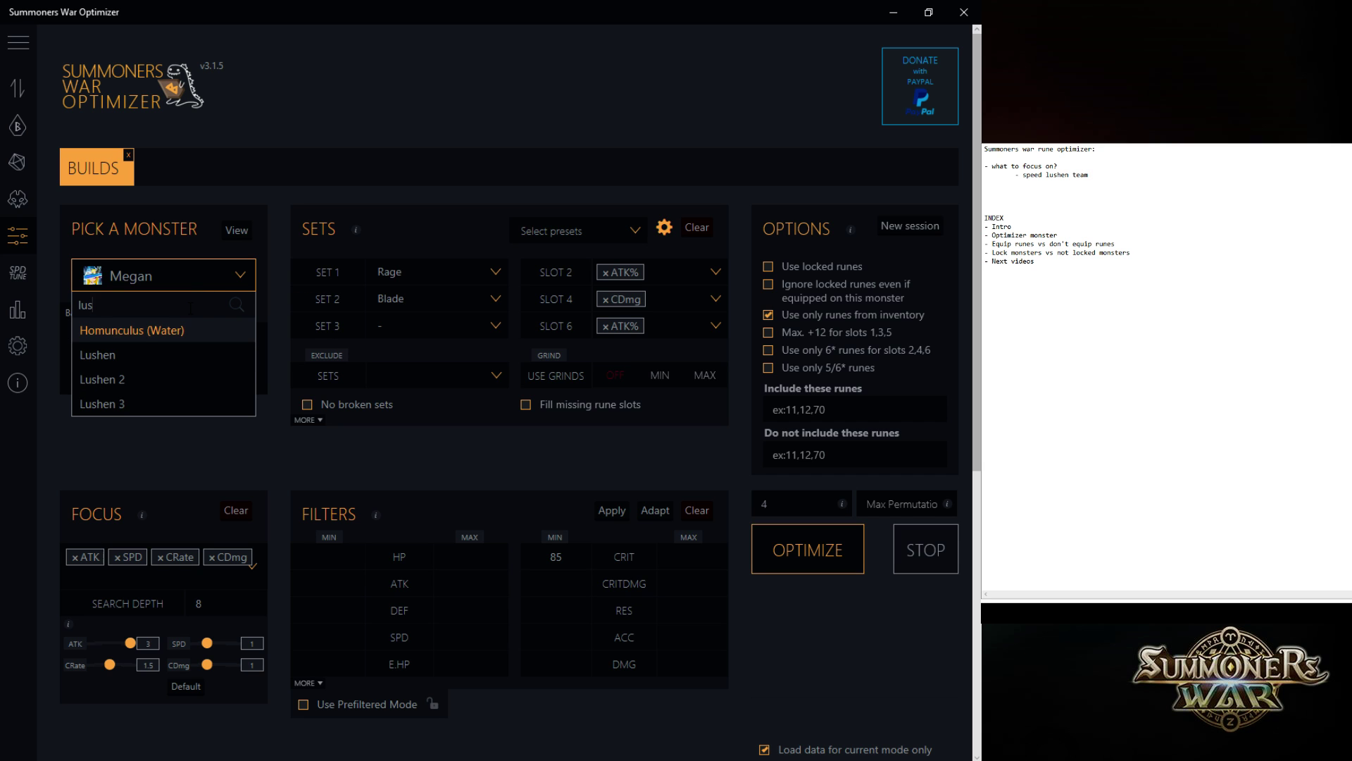
click(167, 379)
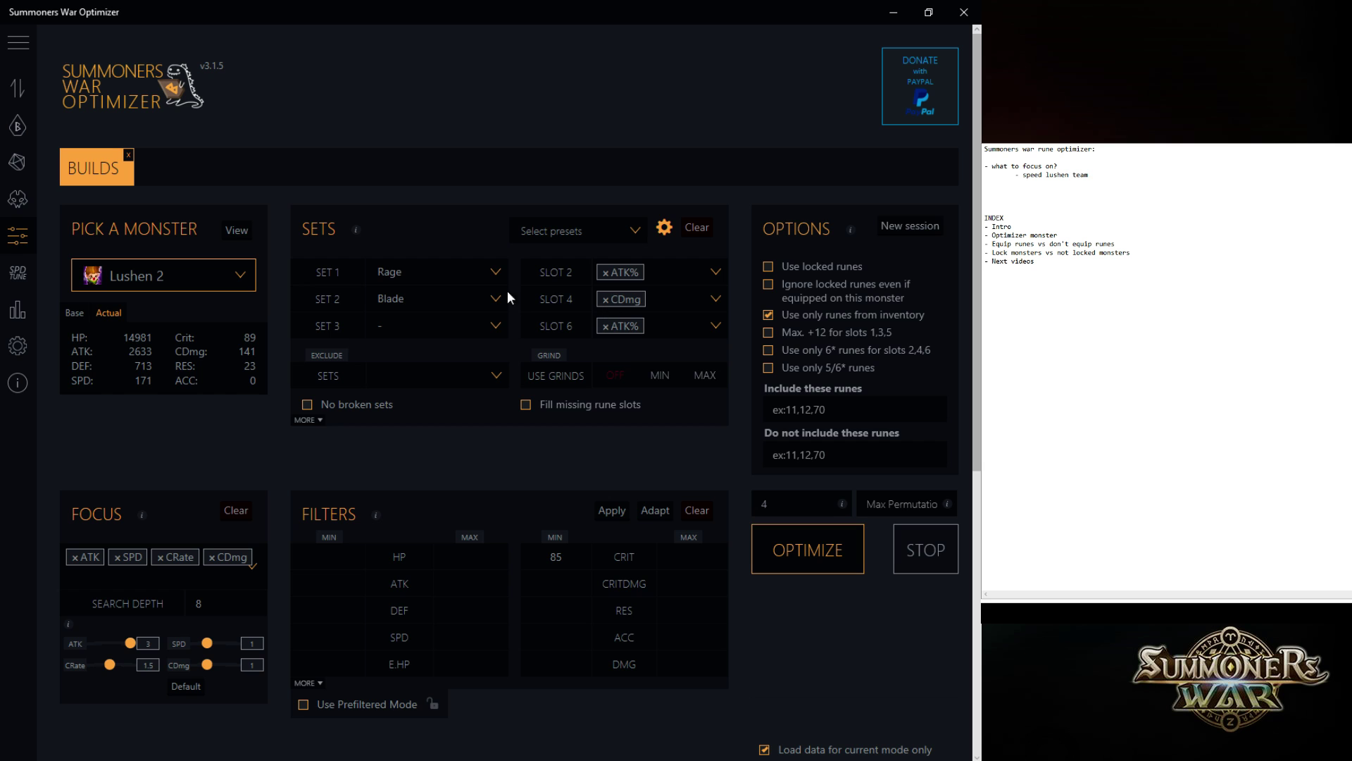
click(697, 227)
click(236, 510)
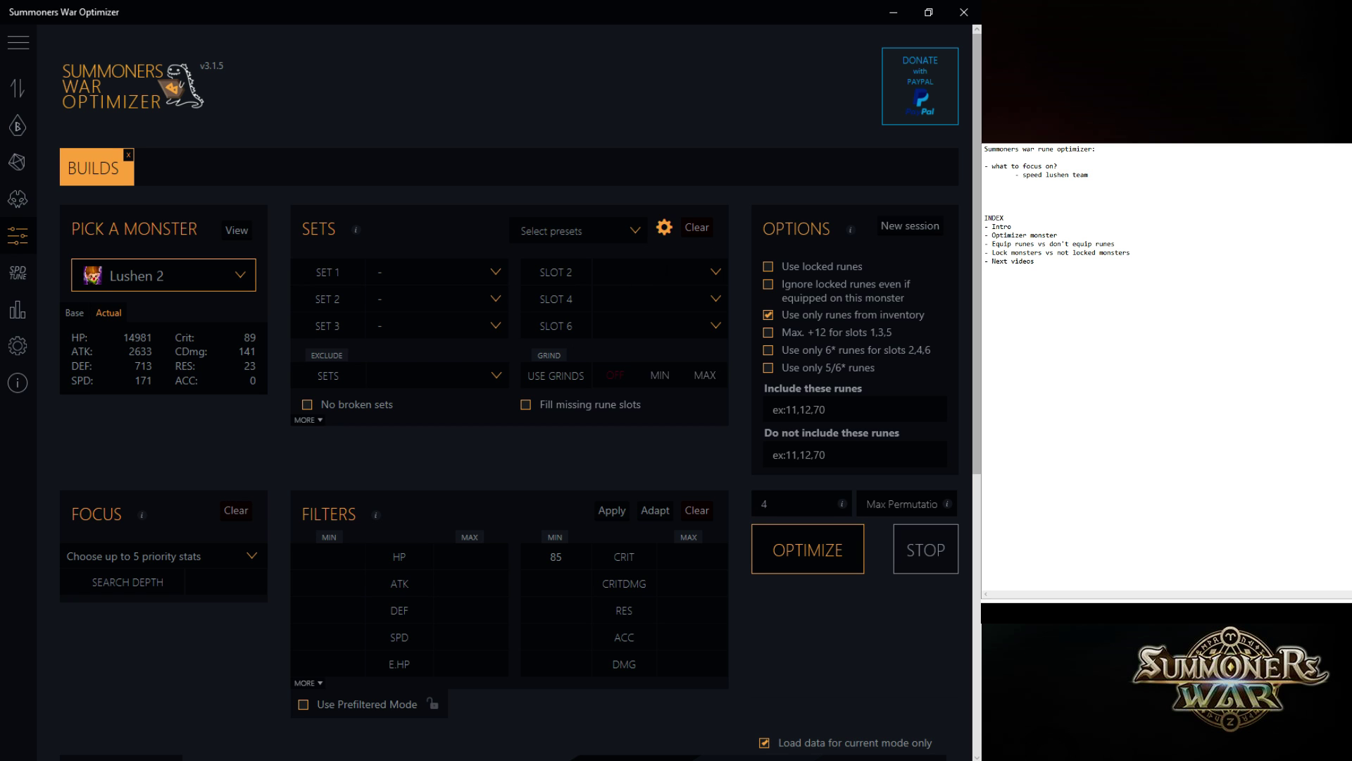
Open the preset manager, look through the preset and monster list, and display the Violent revenge dmg preset
click(631, 230)
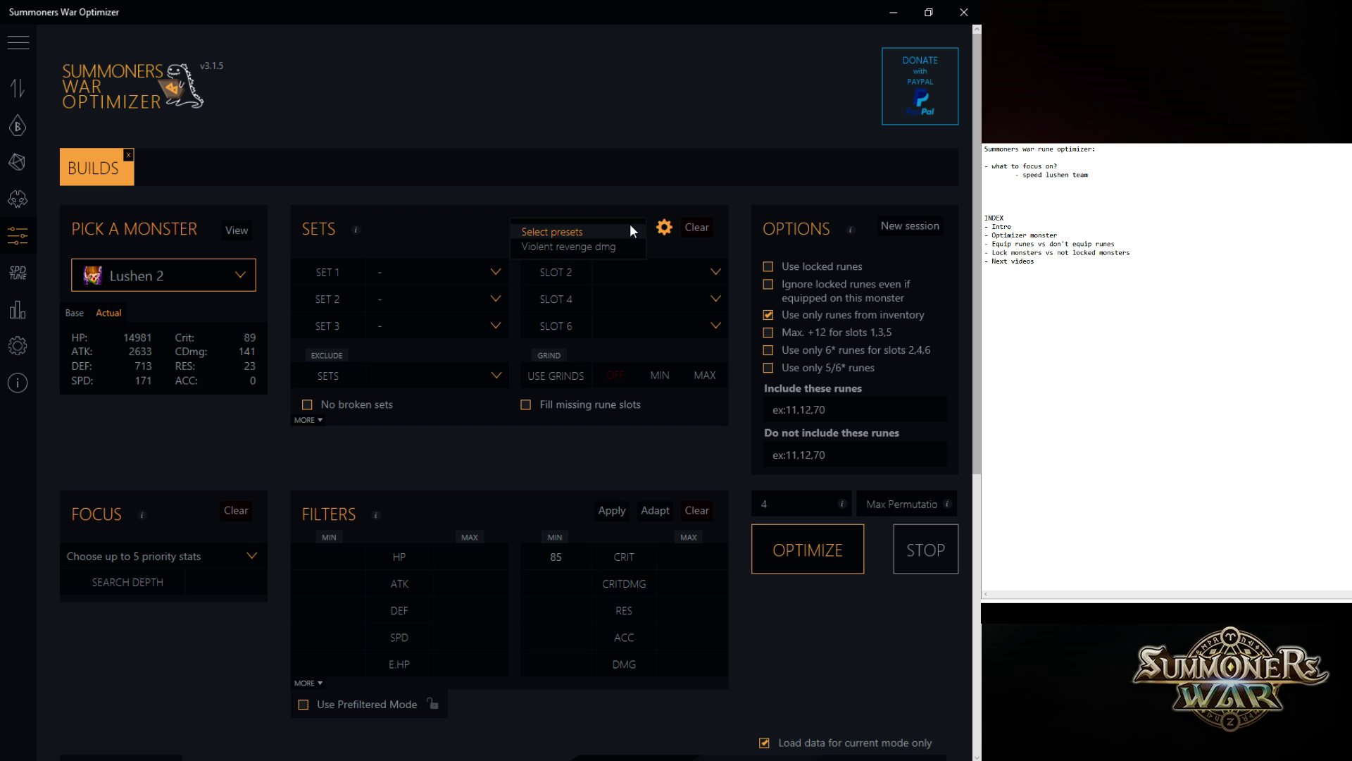
click(632, 231)
click(664, 227)
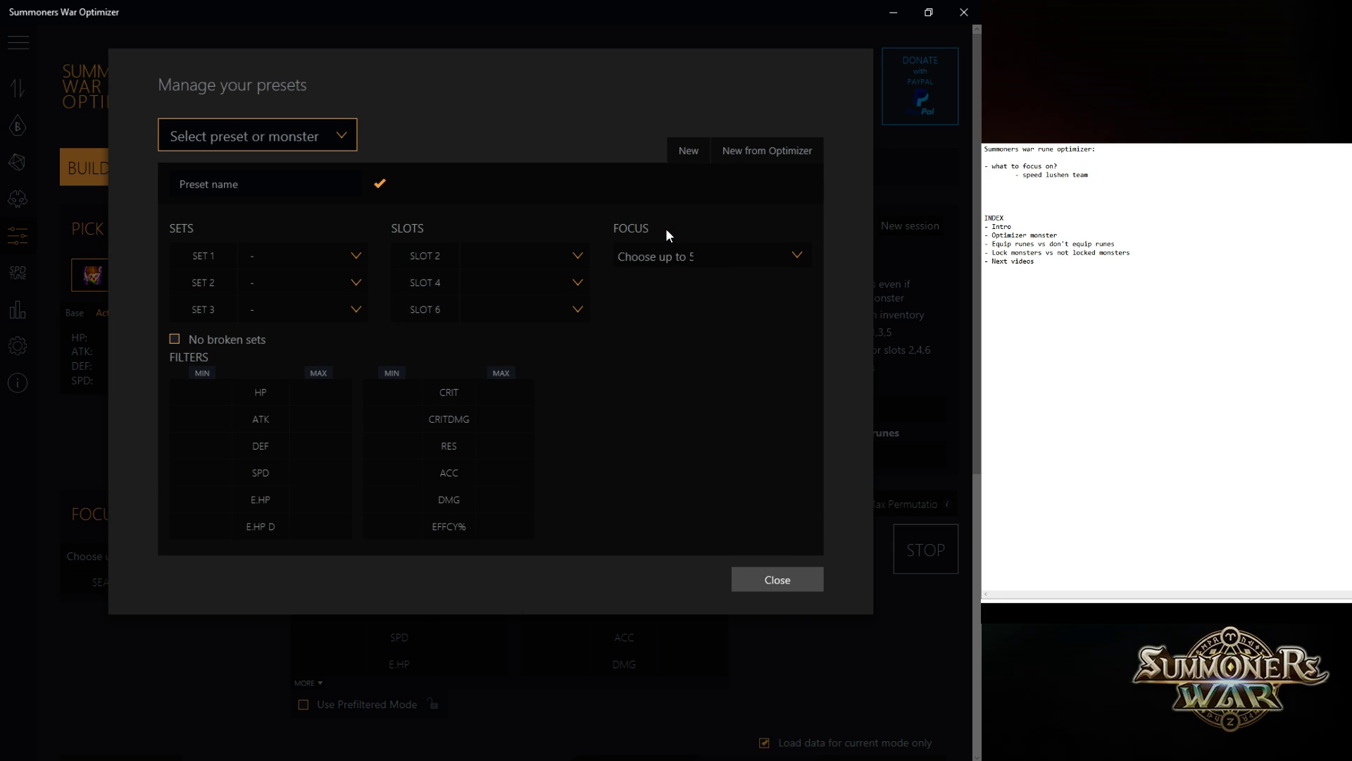
click(265, 183)
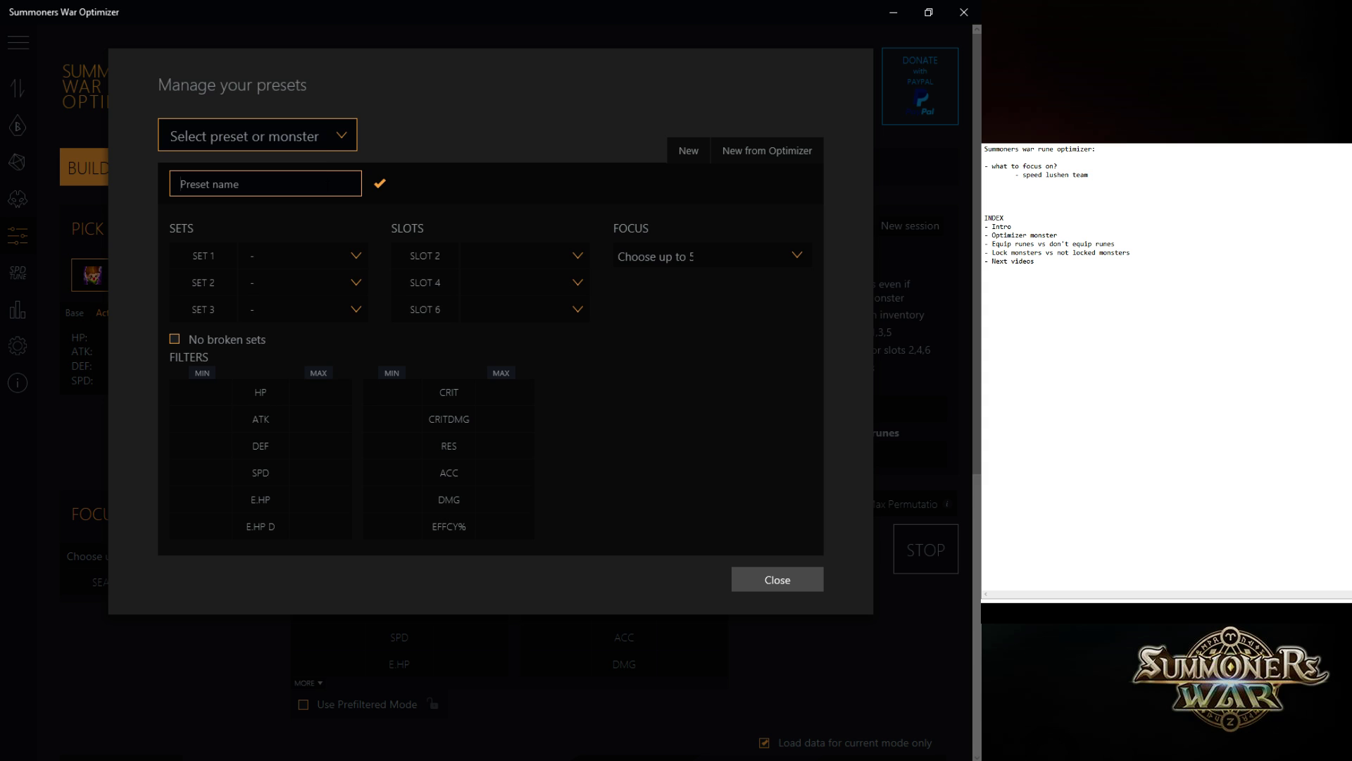
click(325, 148)
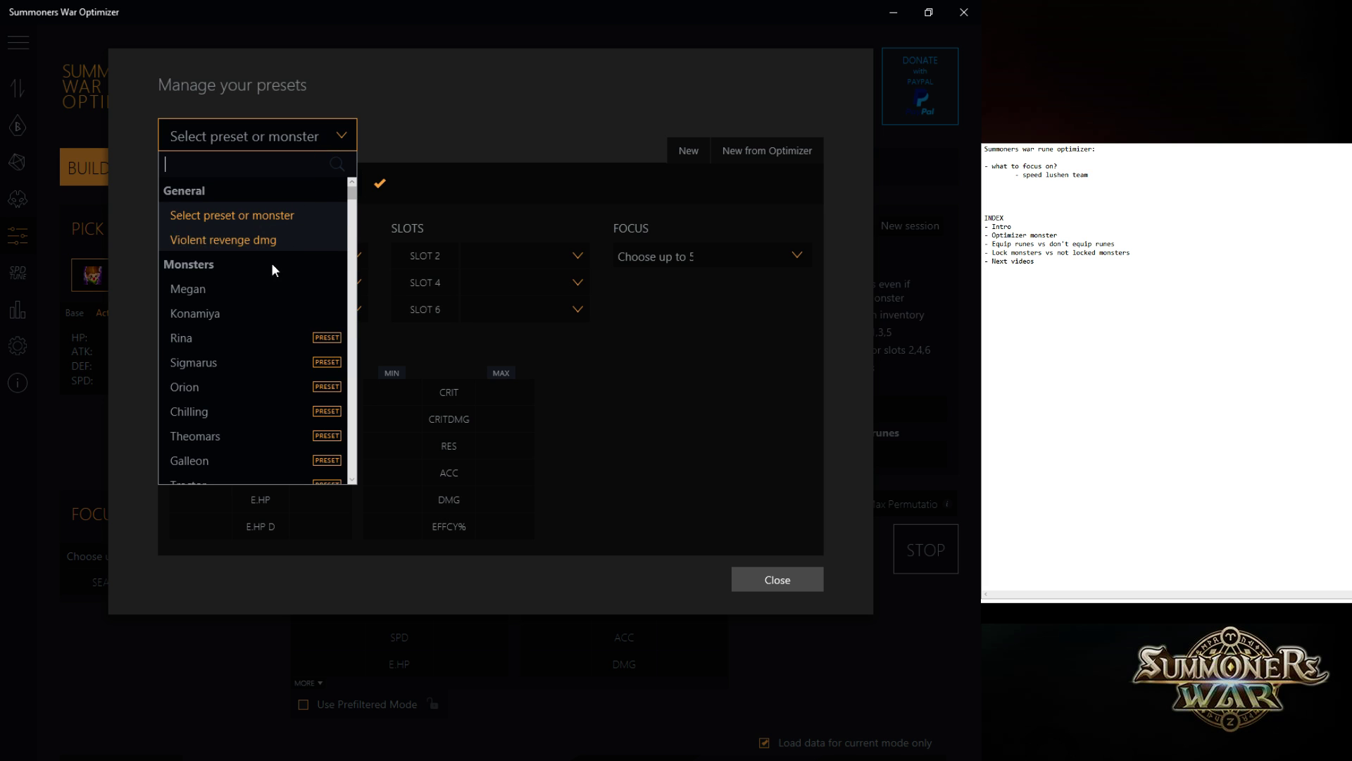
scroll(271, 262, down, 10)
scroll(272, 259, down, 15)
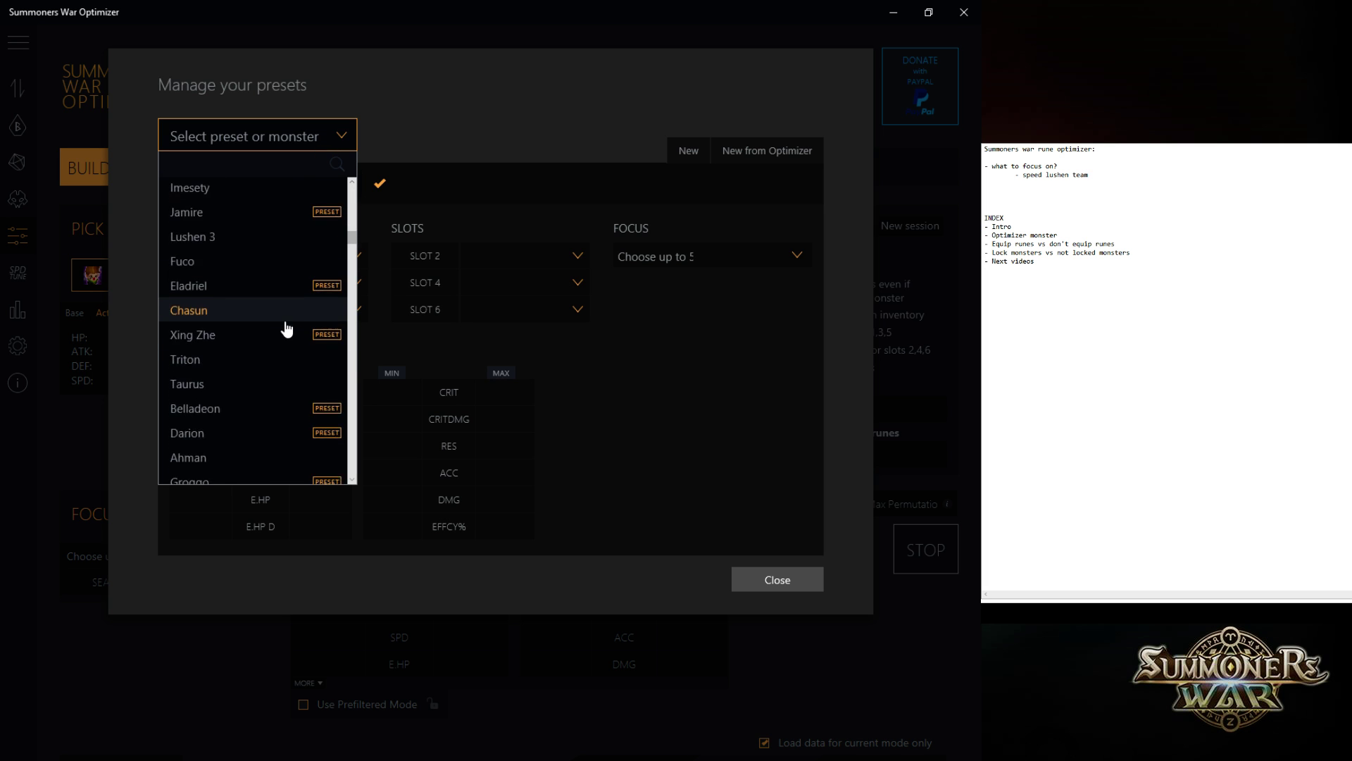
scroll(289, 368, up, 20)
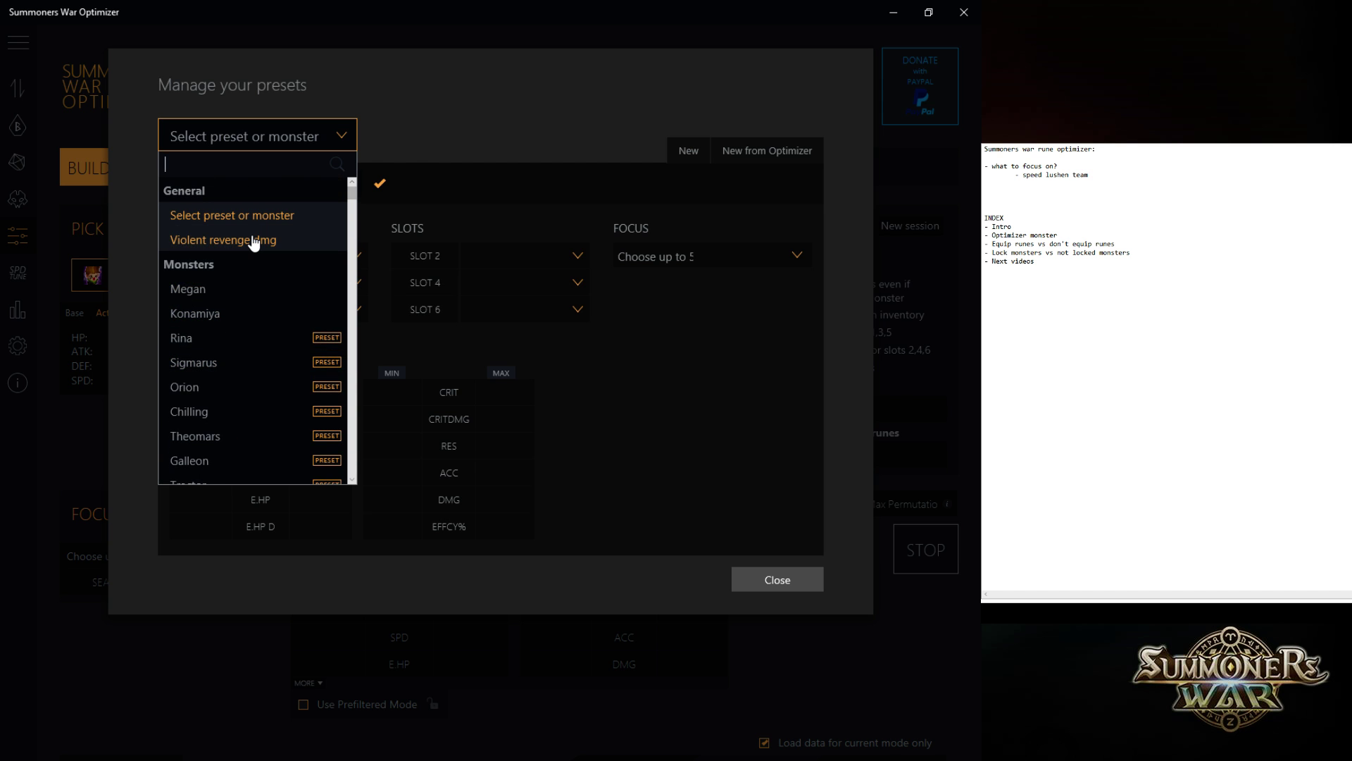
click(257, 239)
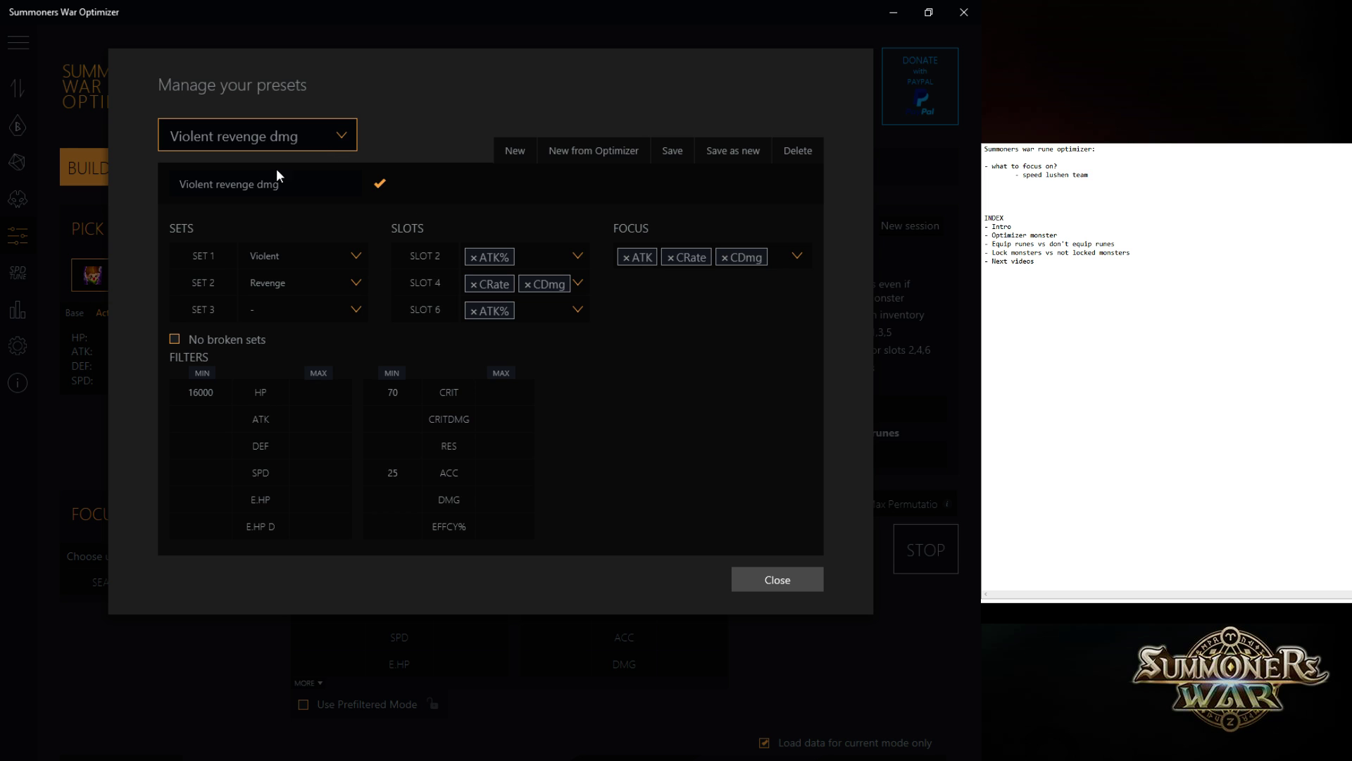
Deselect the Violent revenge dmg preset and close the preset manager
click(326, 140)
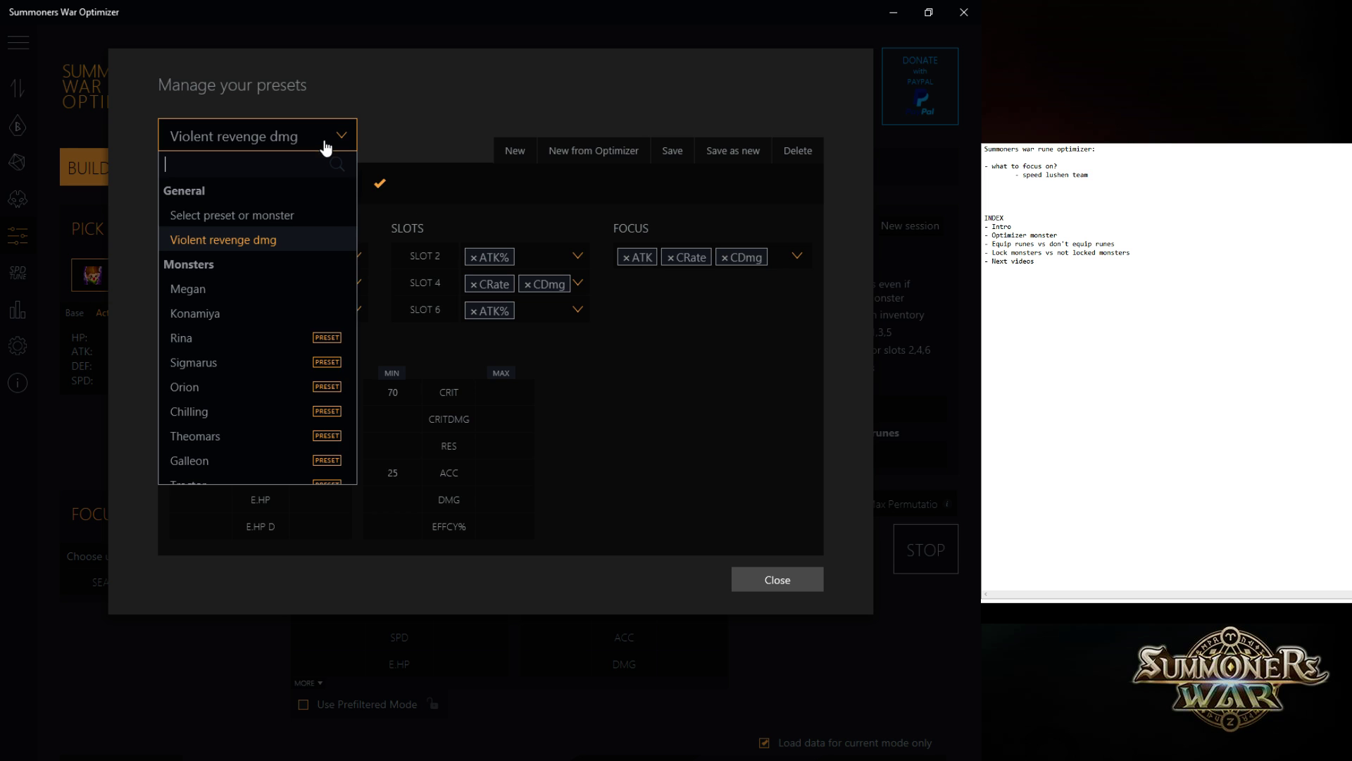
click(276, 217)
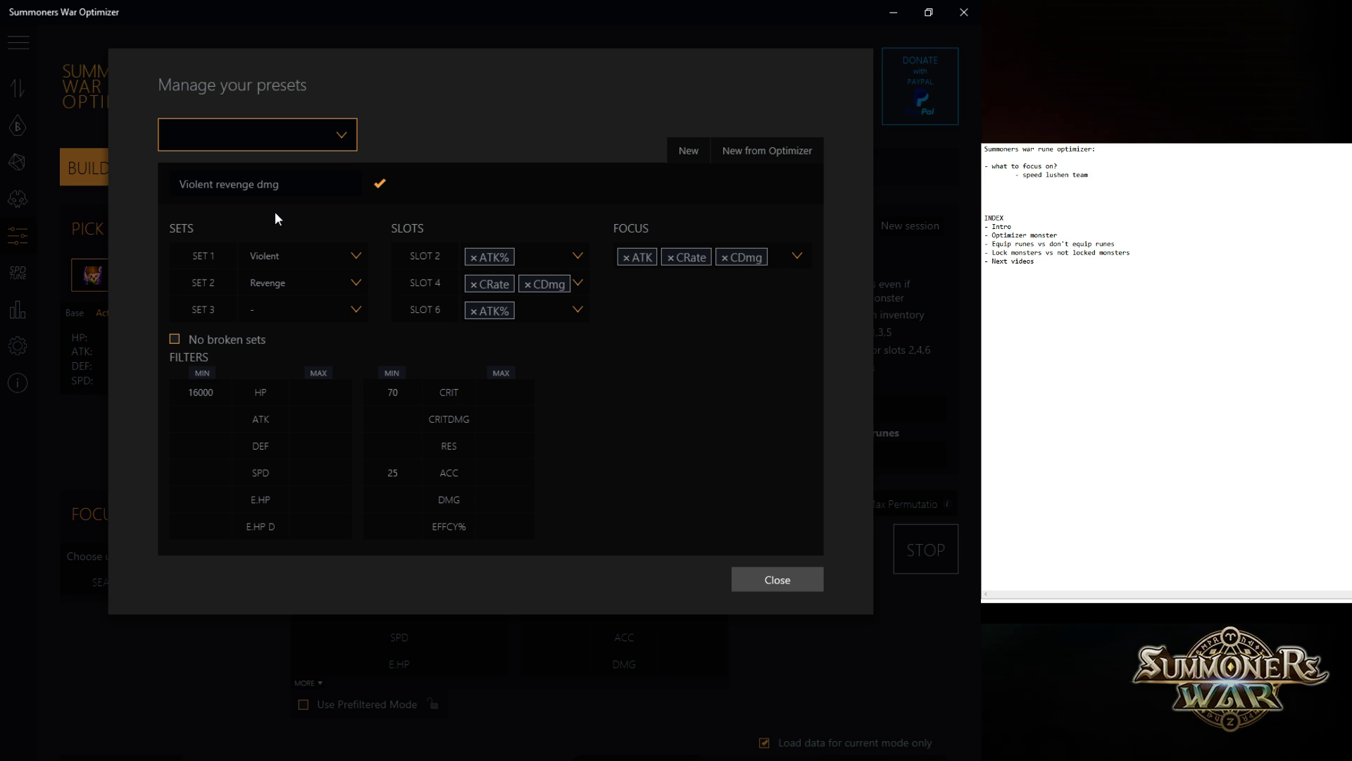
click(303, 150)
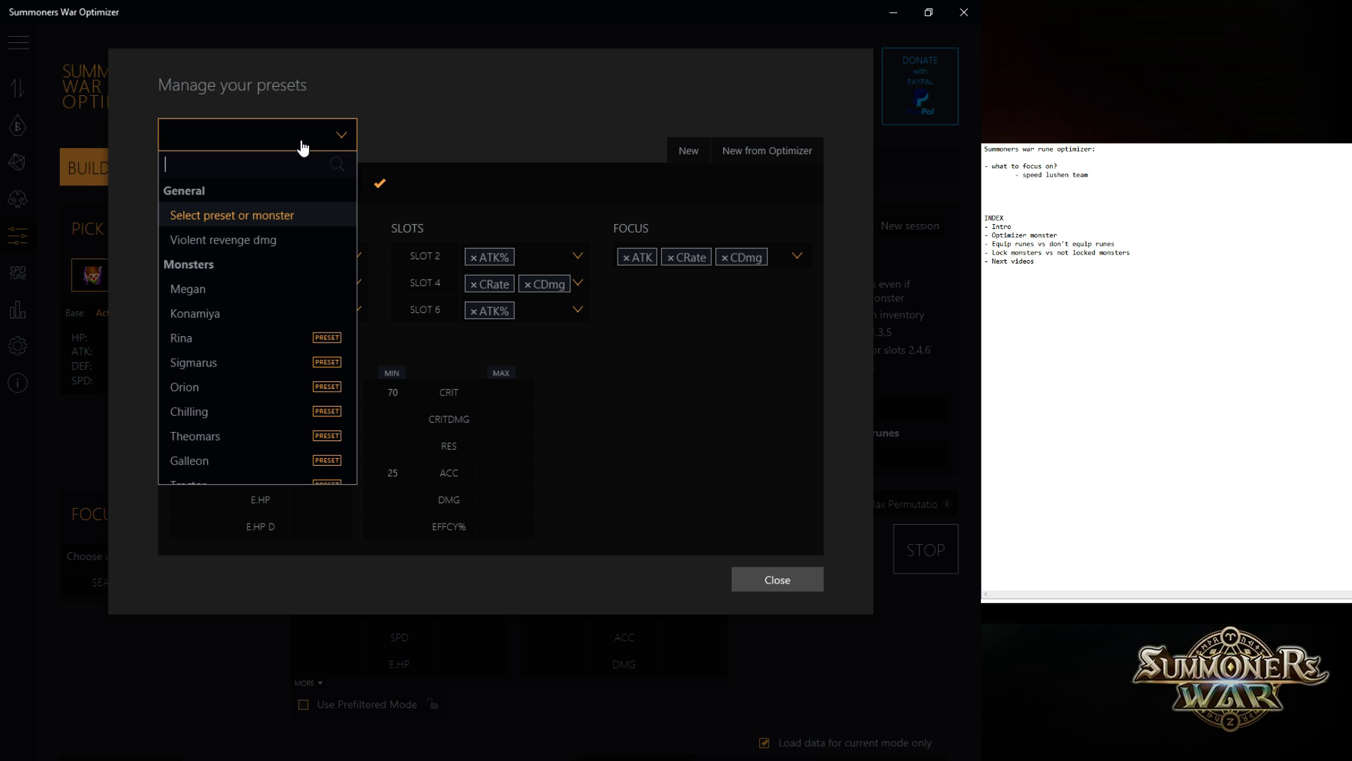
click(803, 584)
Reopen the preset manager, select the Violent revenge dmg preset and add a new blank preset
click(230, 268)
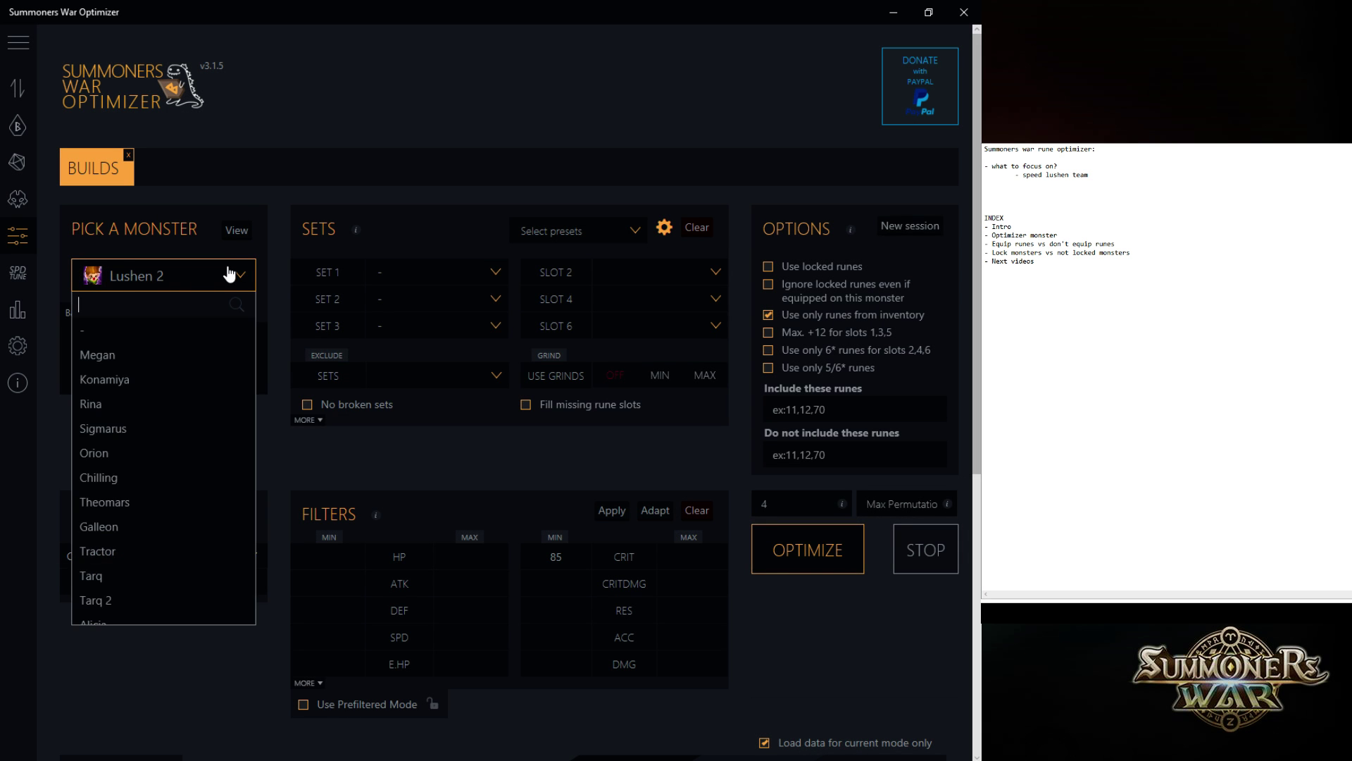
click(664, 227)
click(664, 227)
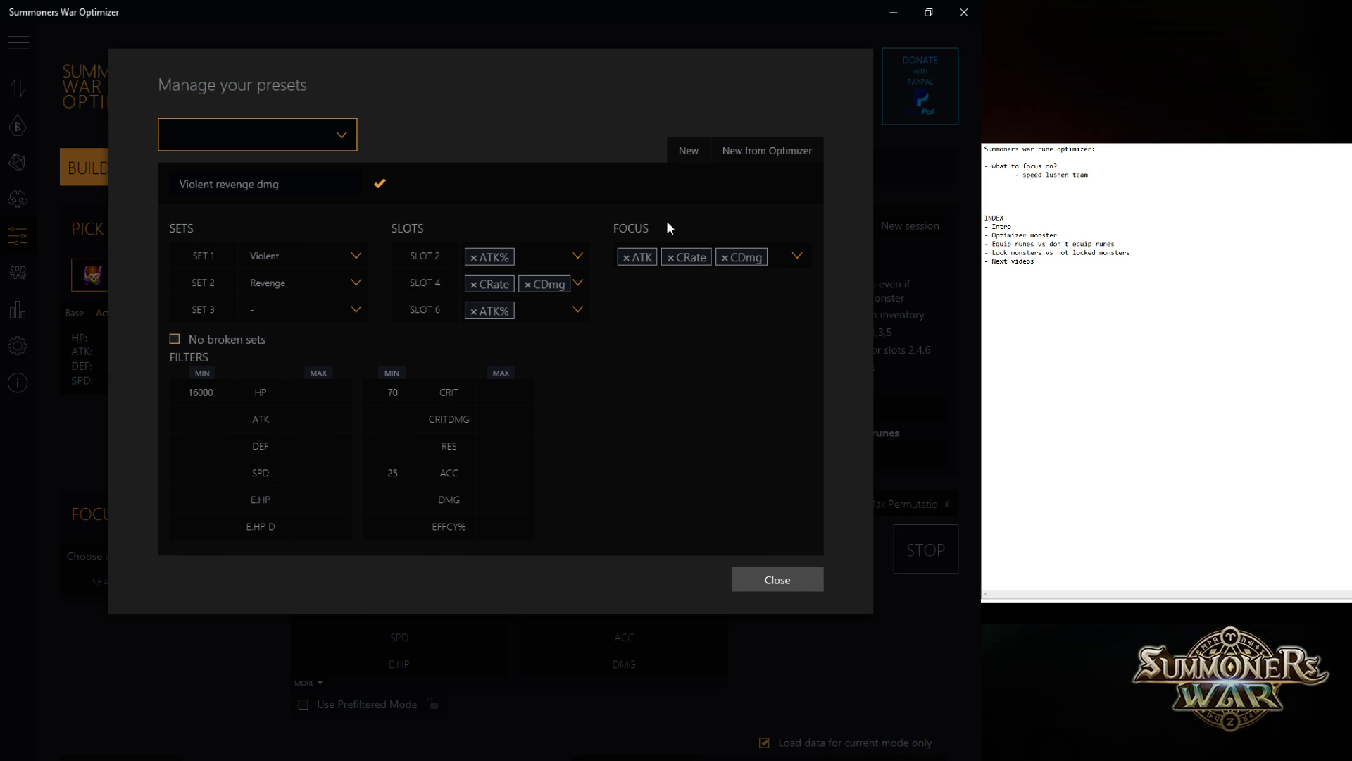
click(348, 143)
click(365, 174)
click(273, 129)
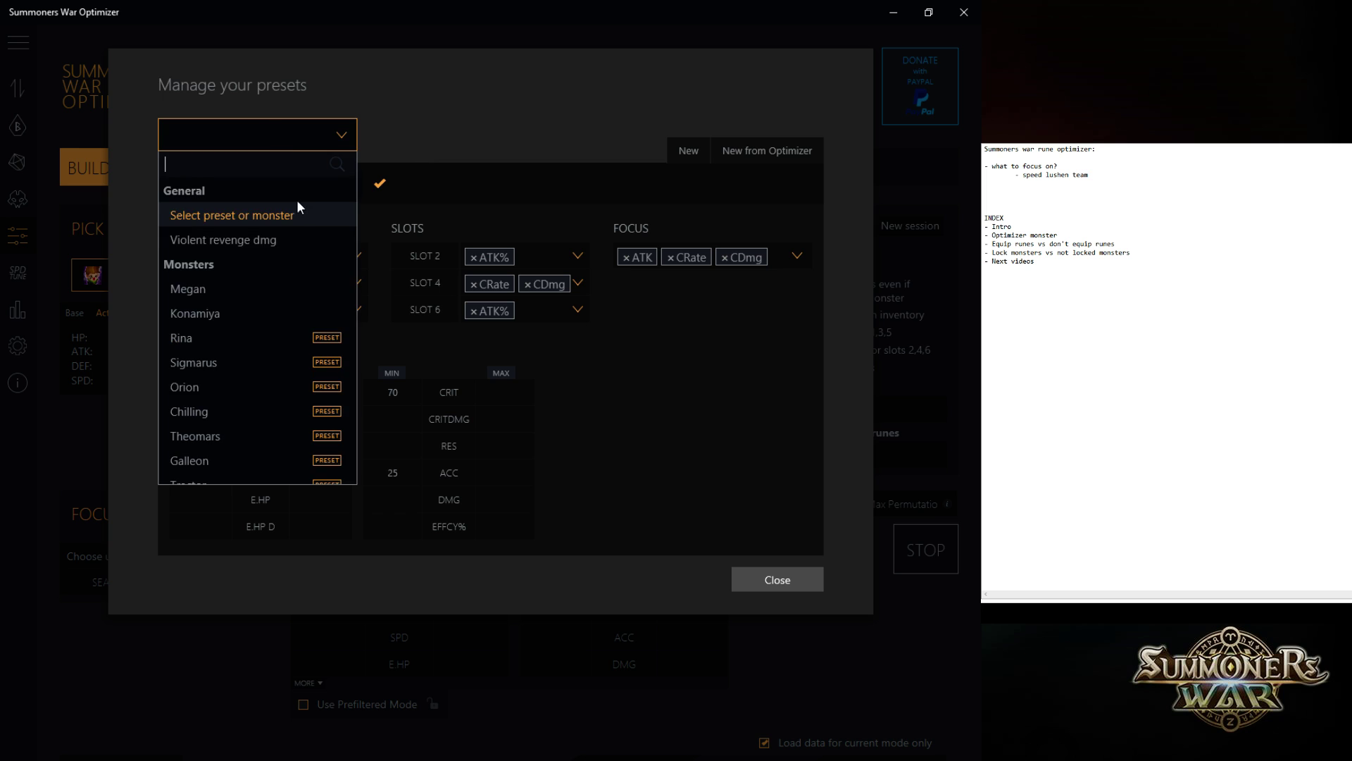
click(280, 240)
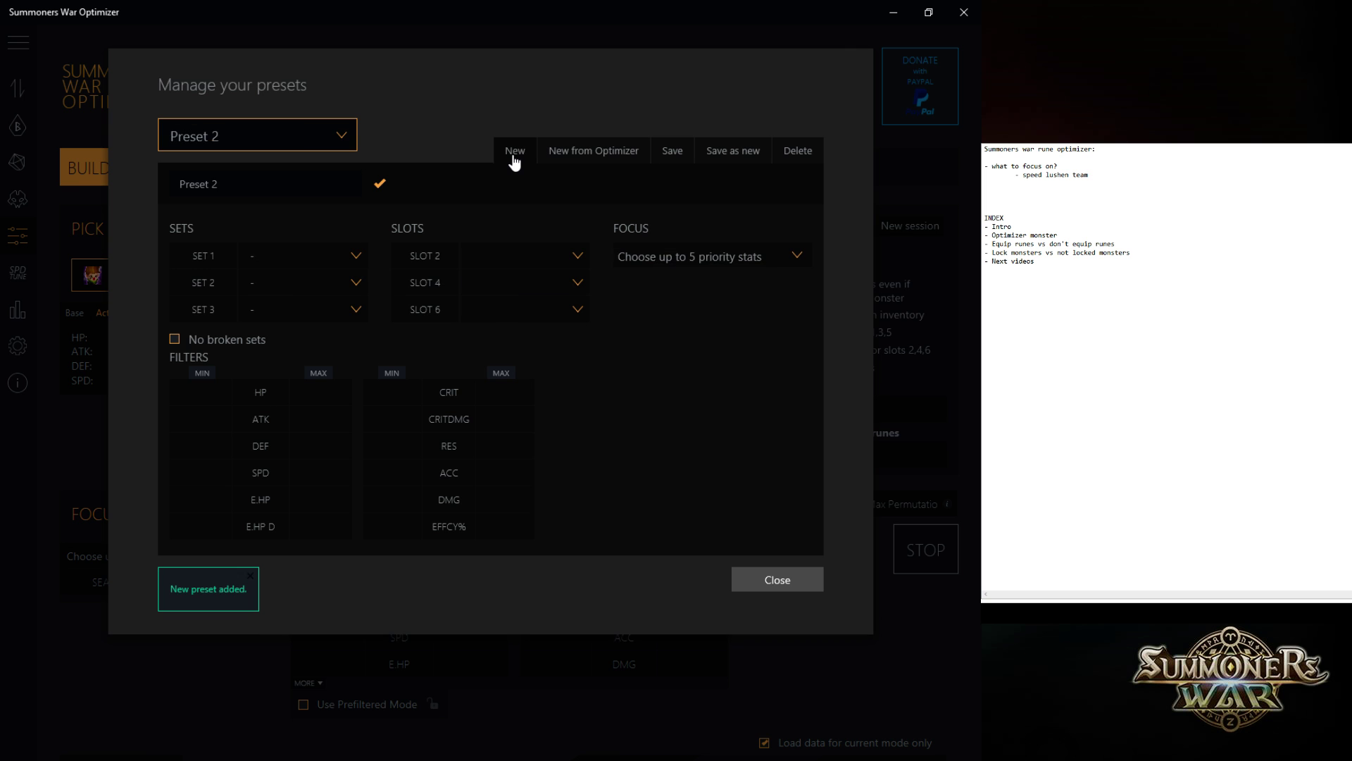
Rename the new preset as lushen
click(267, 186)
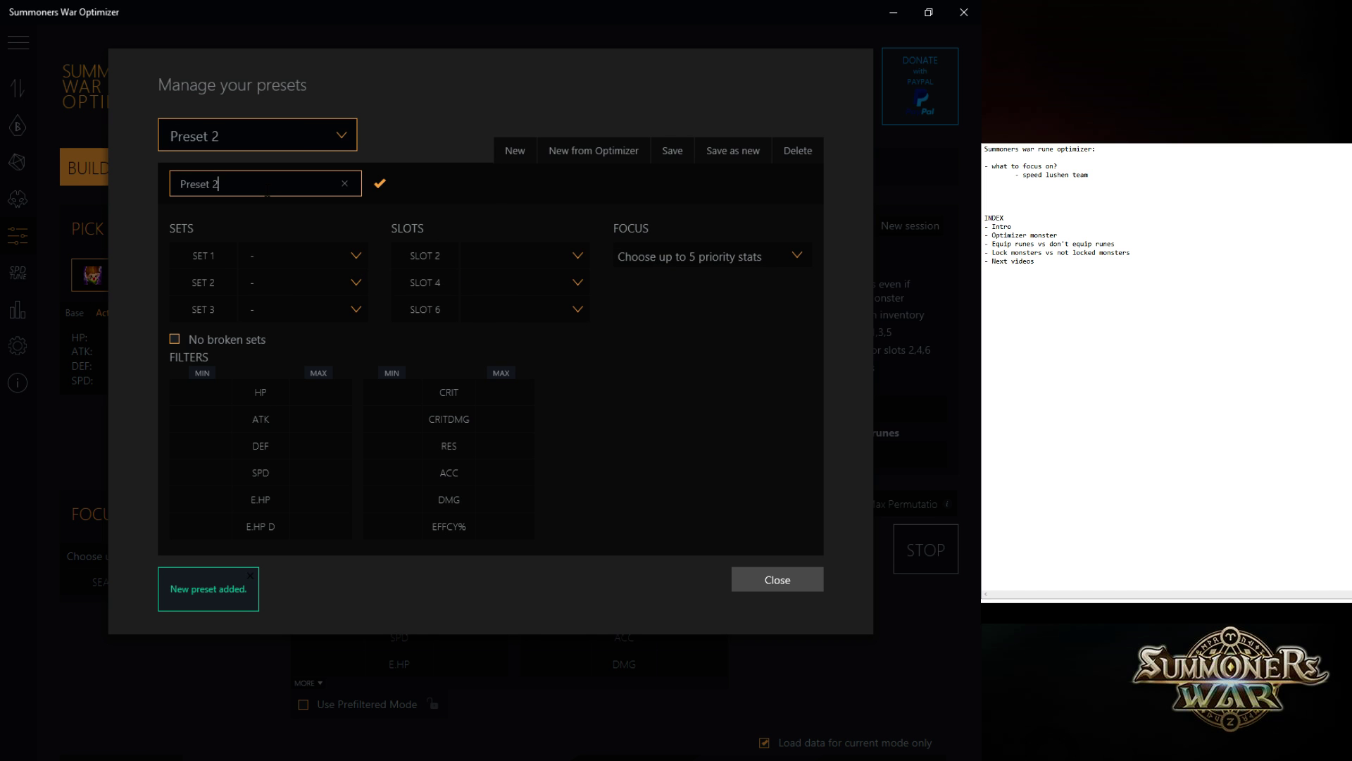
click(87, 171)
click(661, 237)
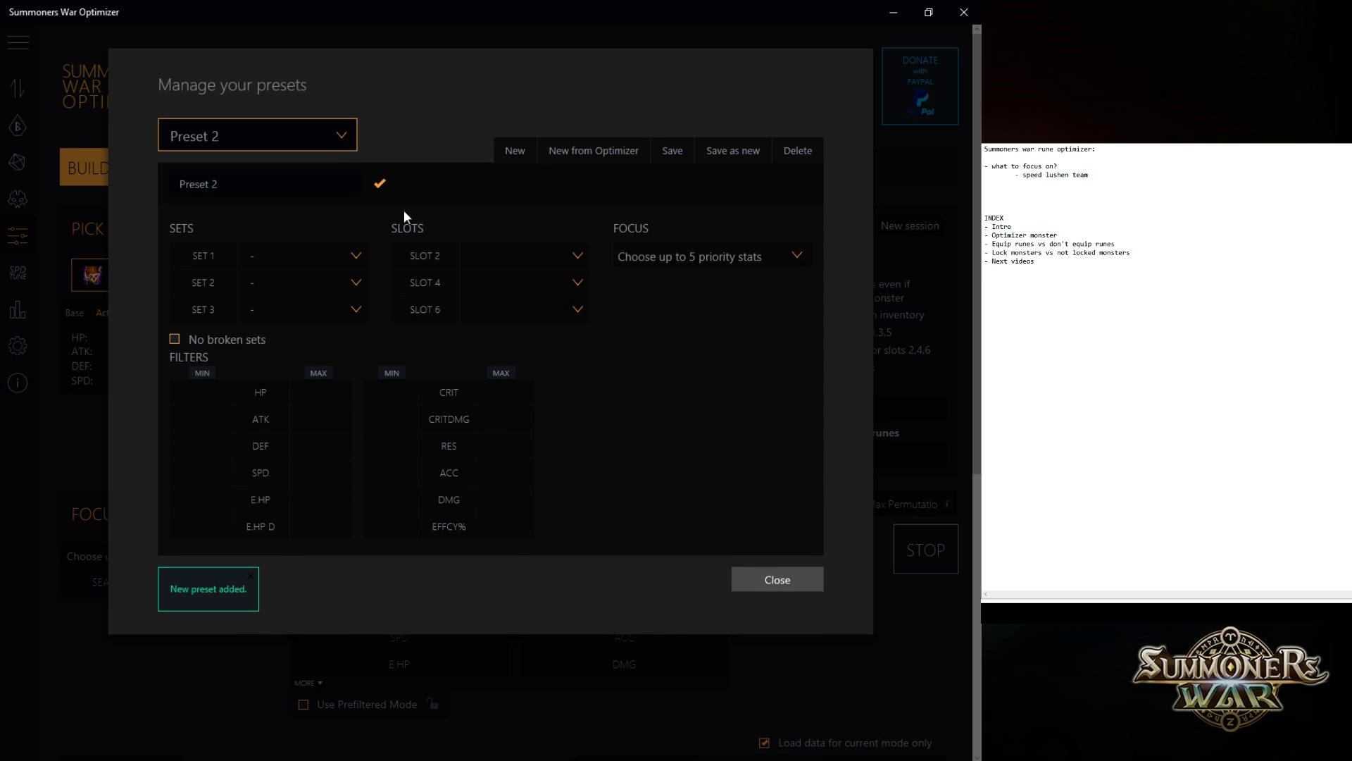
click(240, 187)
key(ctrl+a)
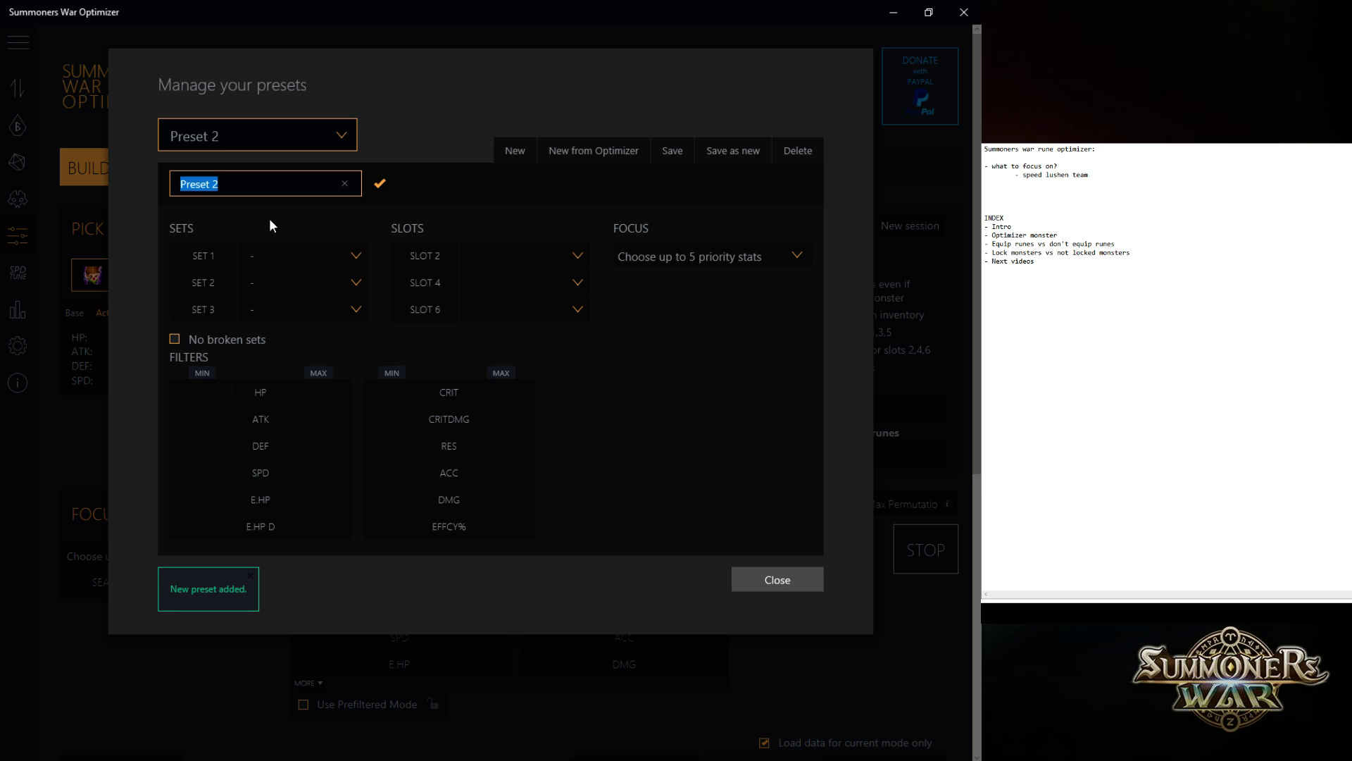
text(L)
key(BackSpace)
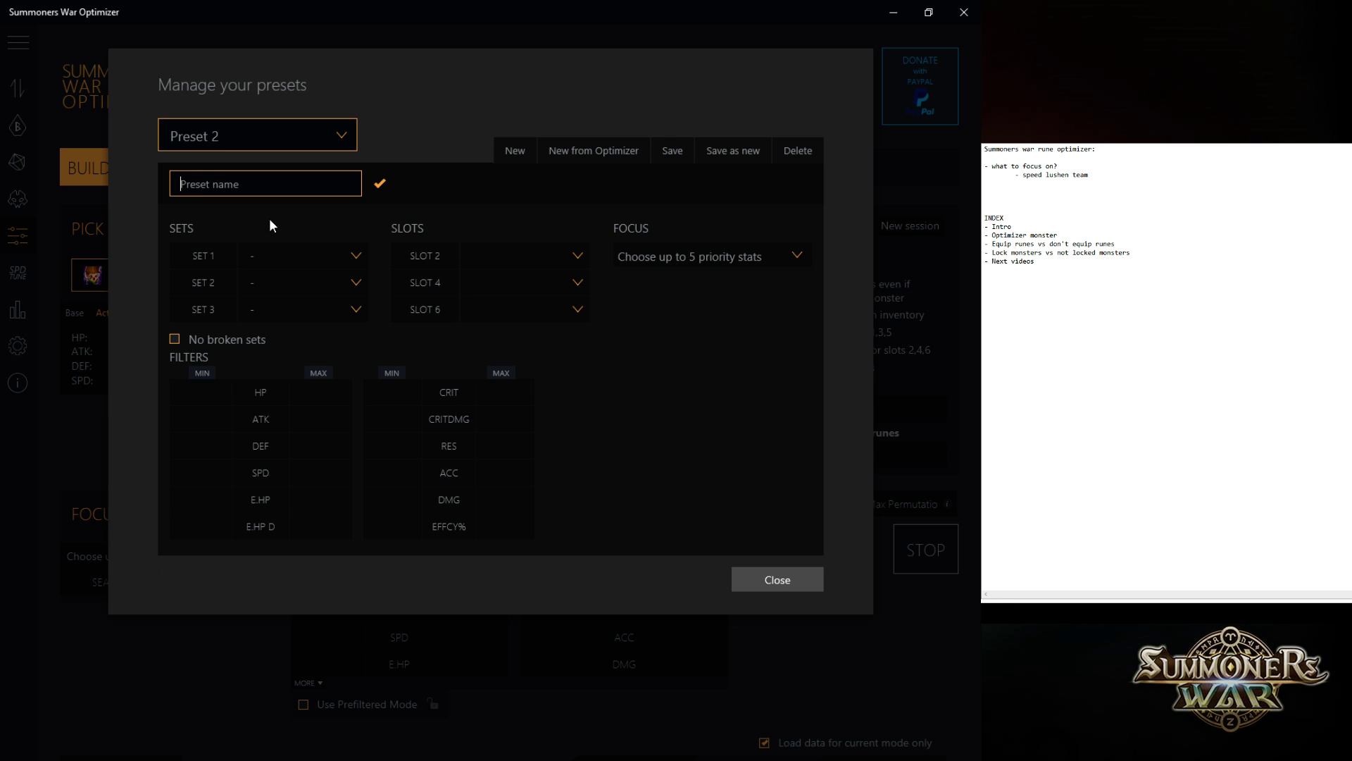
text(lushens)
key(BackSpace)
Set the lushen preset's set 1 to Swift and set 2 to Blade
click(312, 251)
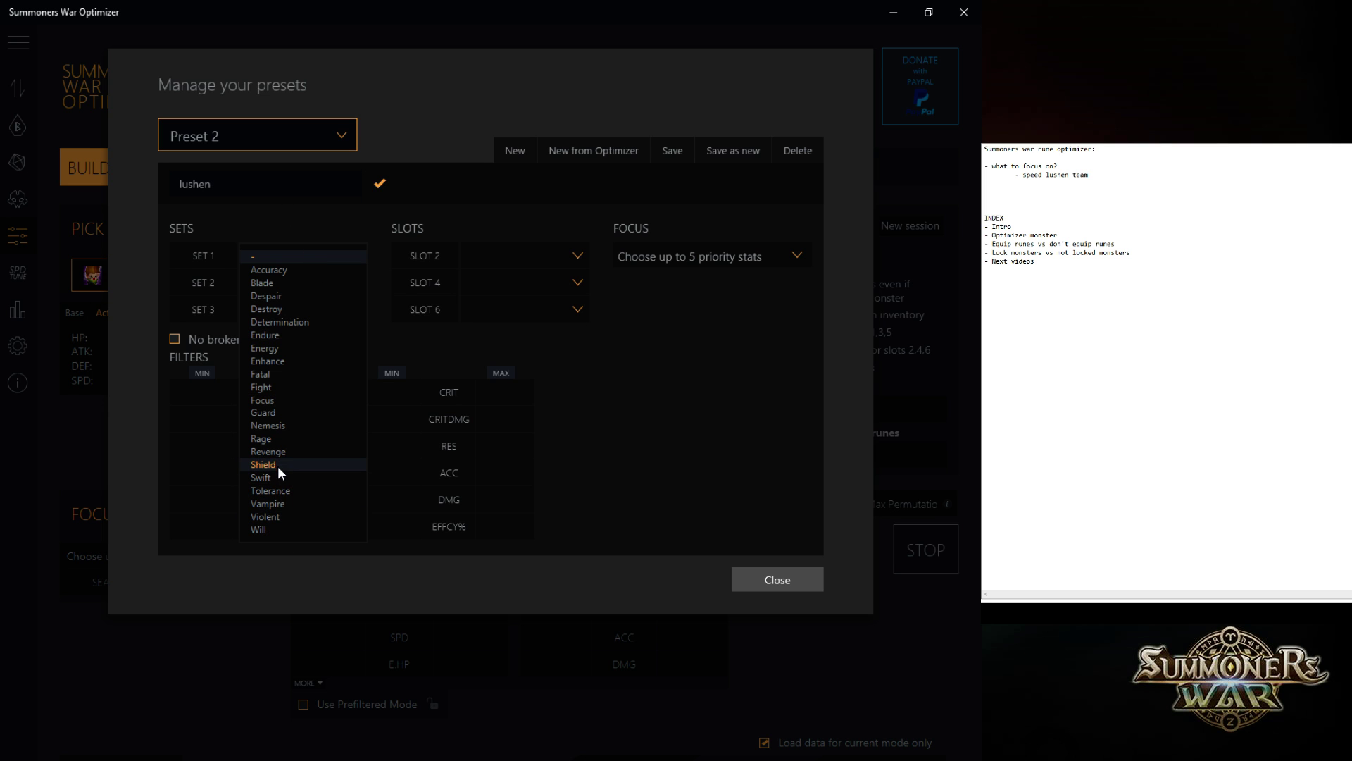
click(282, 478)
click(299, 279)
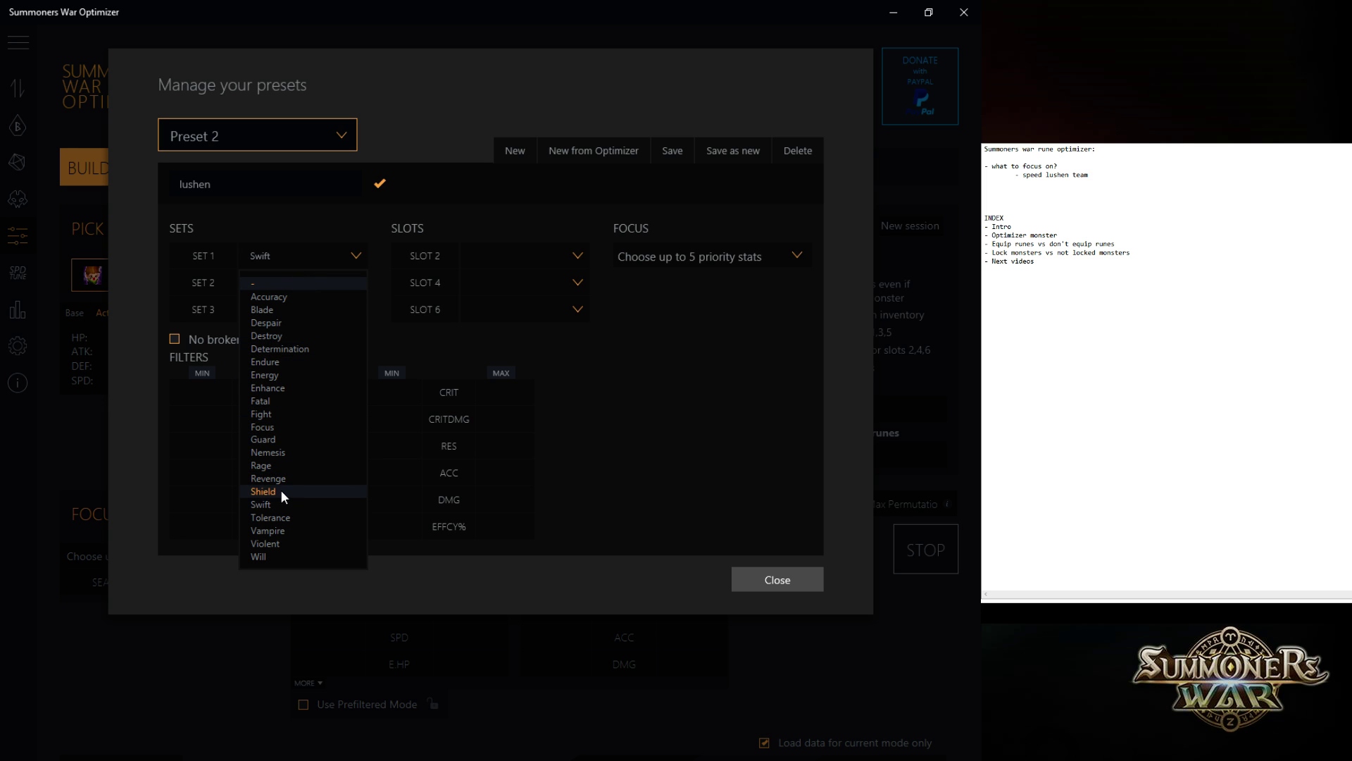
click(286, 309)
Set the preset's main stats to SPD for slot 2, CDmg for slot 4 and ATK% for slot 6
click(508, 256)
text(s)
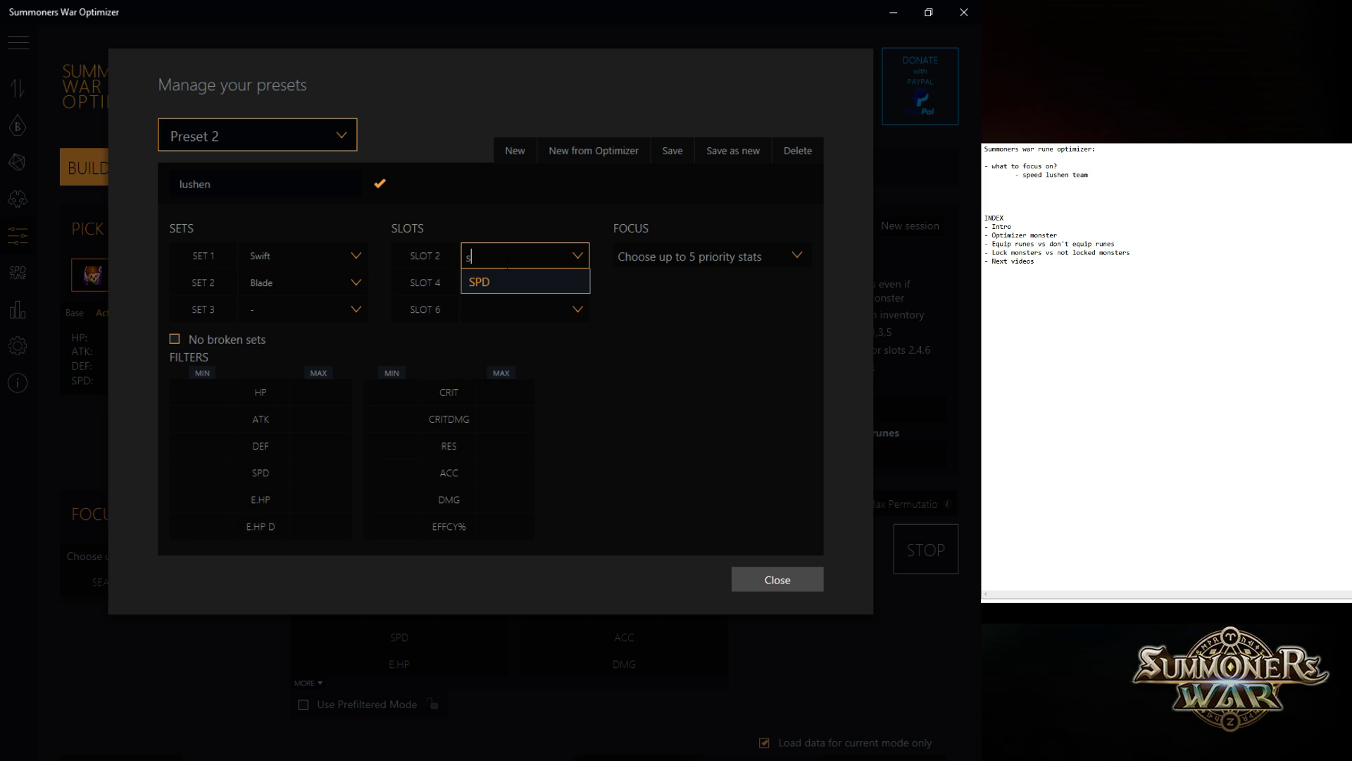
click(506, 283)
click(509, 283)
text(c)
click(510, 336)
click(511, 310)
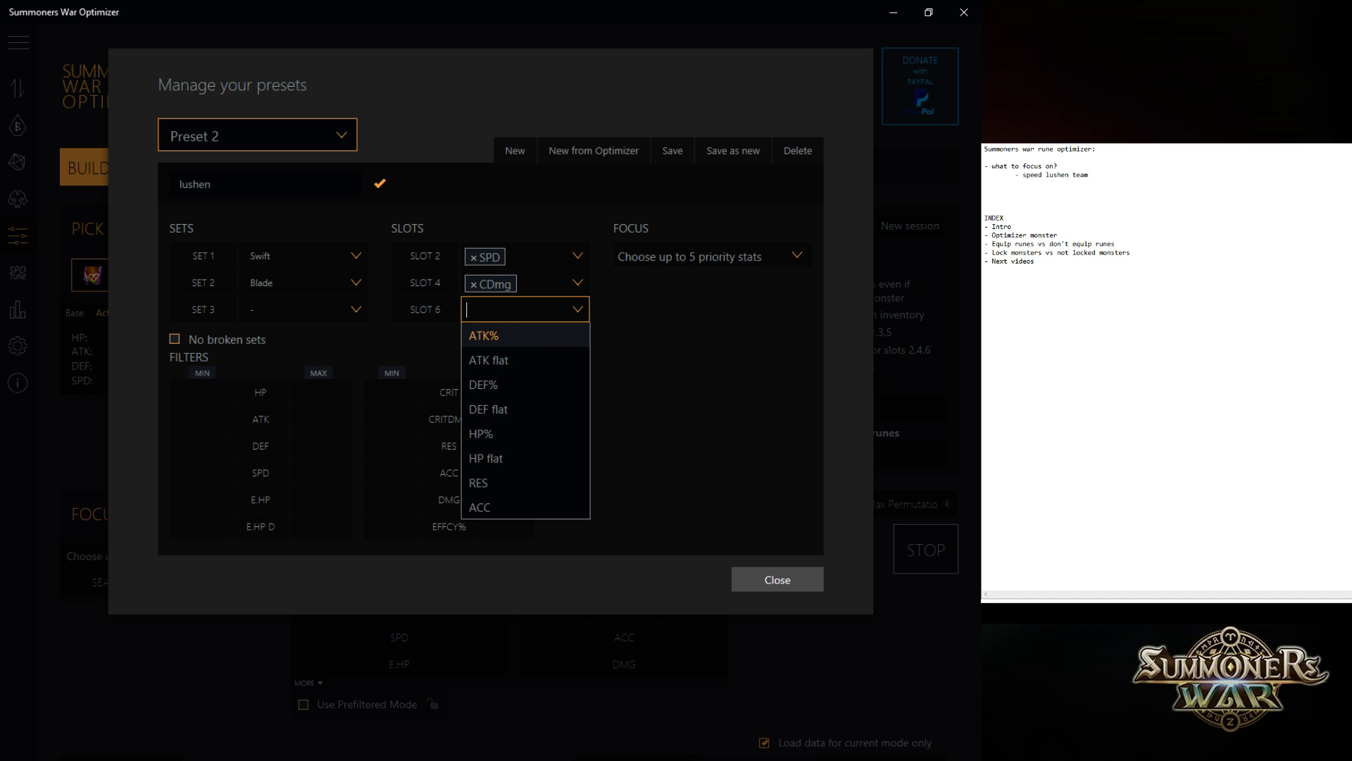
click(524, 335)
Choose ATK, SPD, CRate and CDmg as the lushen preset's focus stats
click(705, 256)
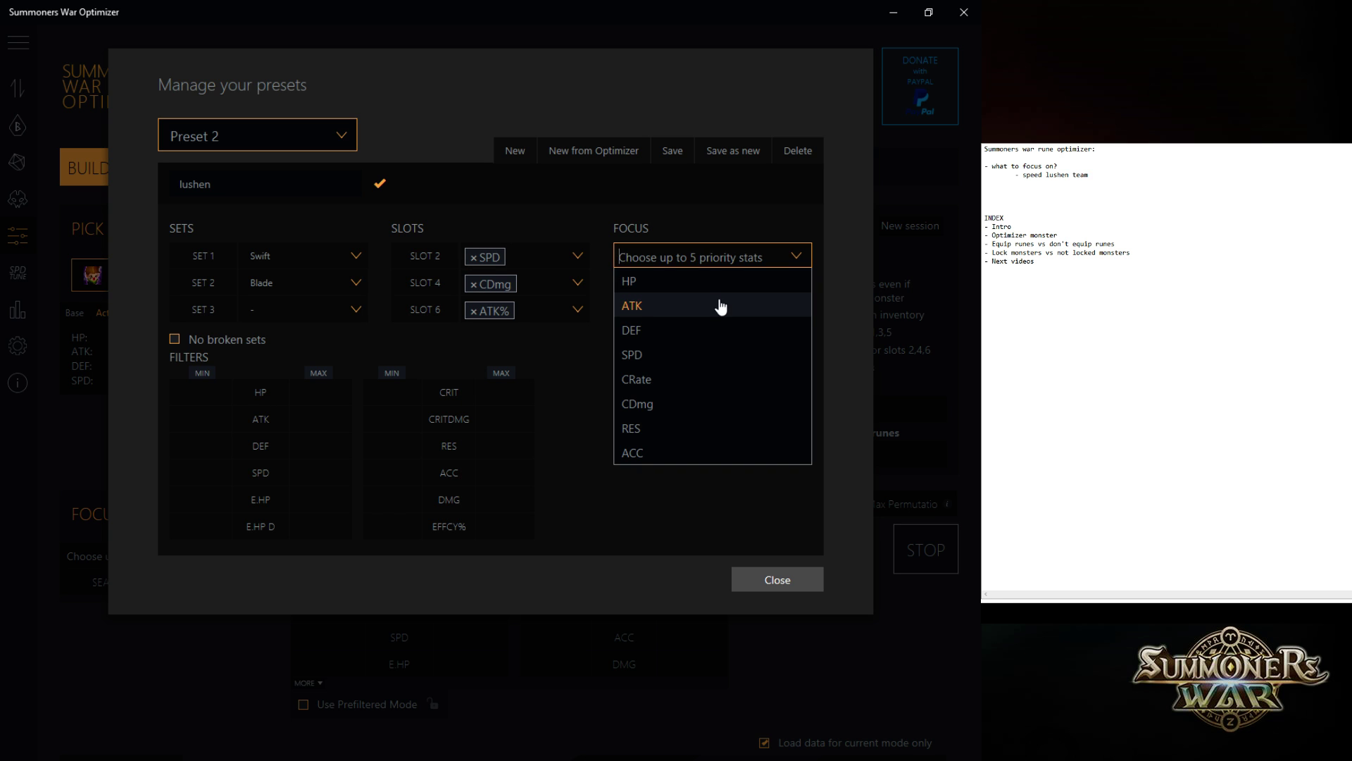
click(721, 305)
click(673, 356)
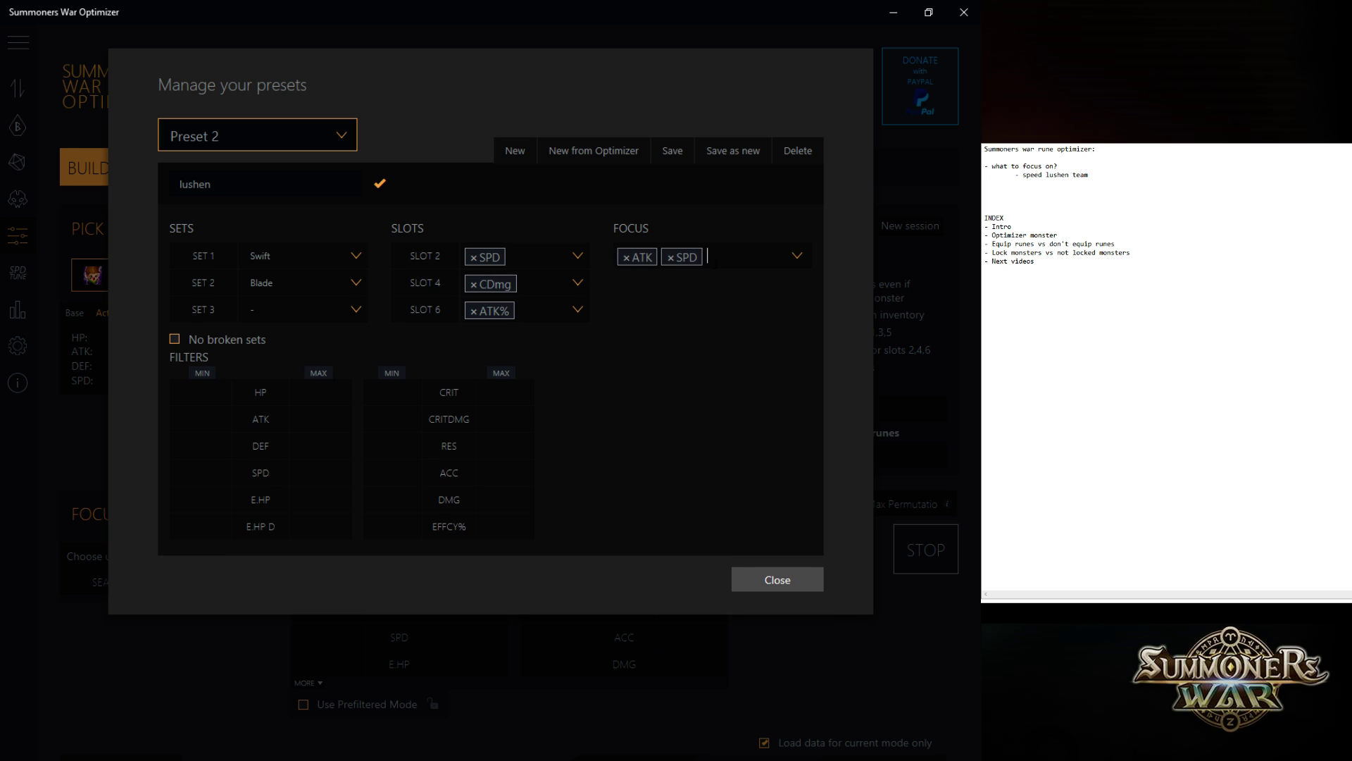
click(711, 258)
click(690, 382)
click(757, 258)
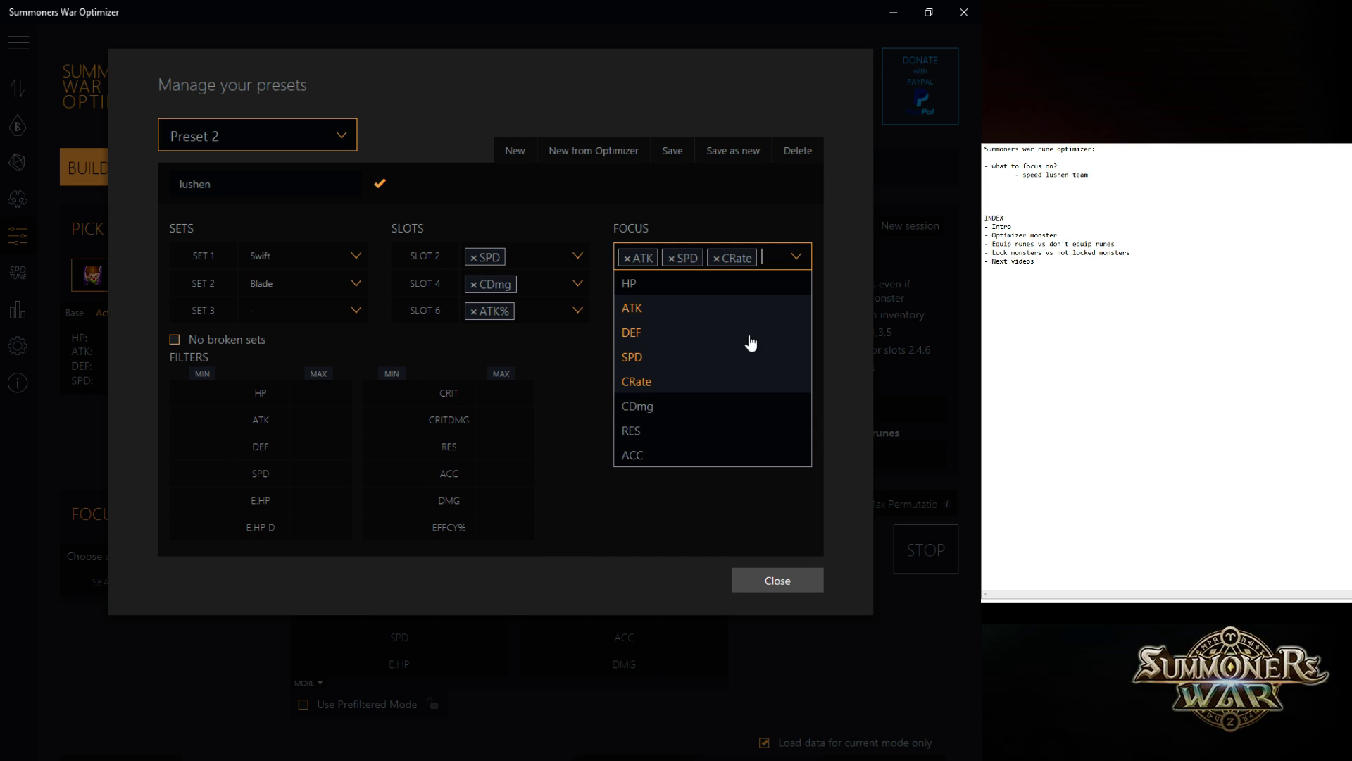
click(701, 407)
Set the preset's minimum CRIT filter to 70 and save the preset
click(392, 414)
text(70)
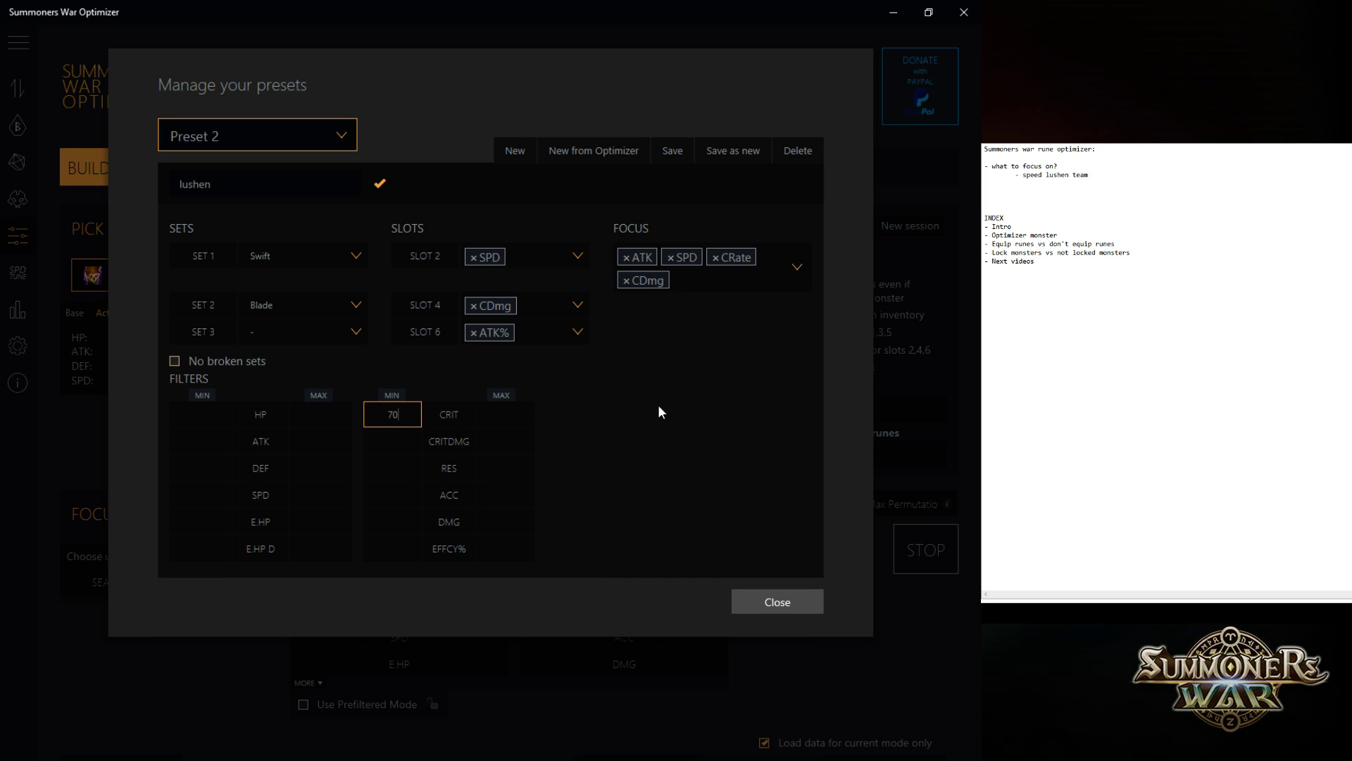
click(648, 407)
click(678, 156)
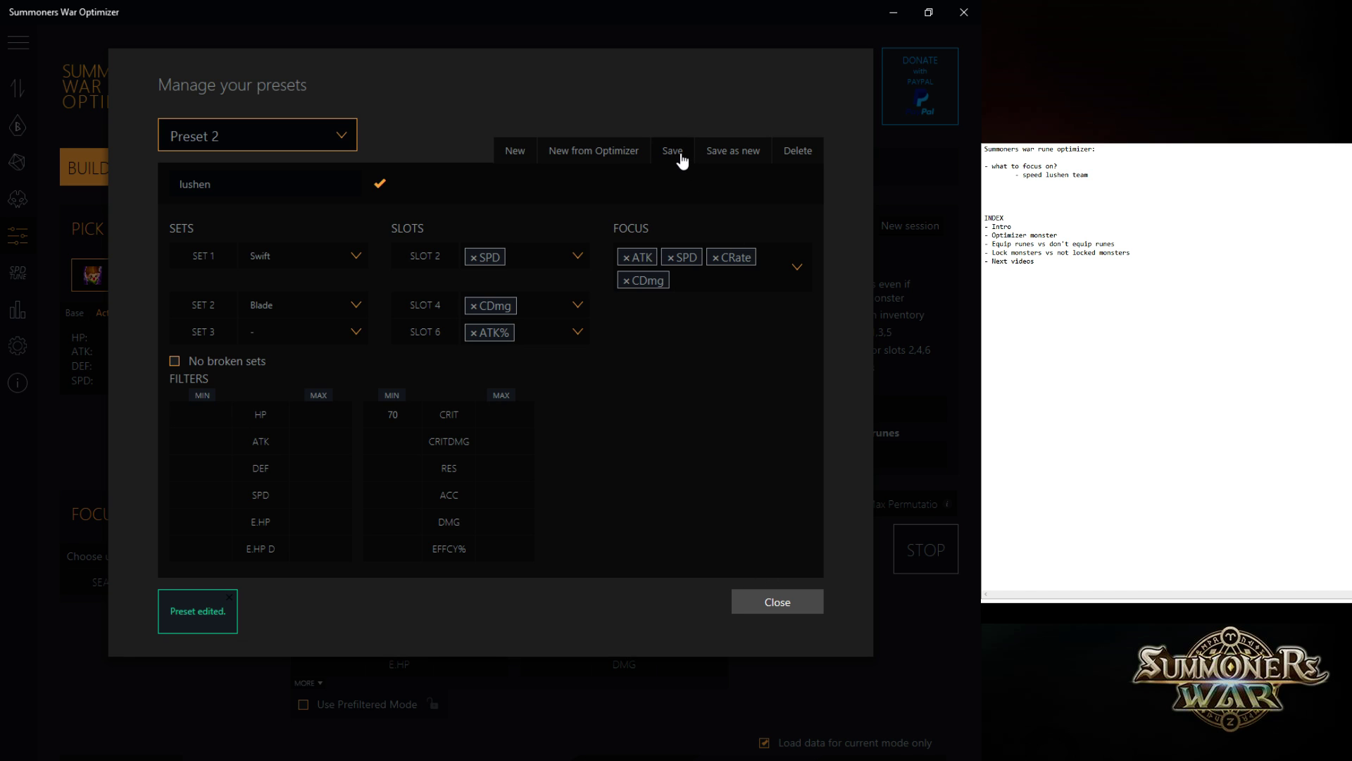
Close the preset manager and apply Preset 2 to the Lushen 2 build
click(282, 184)
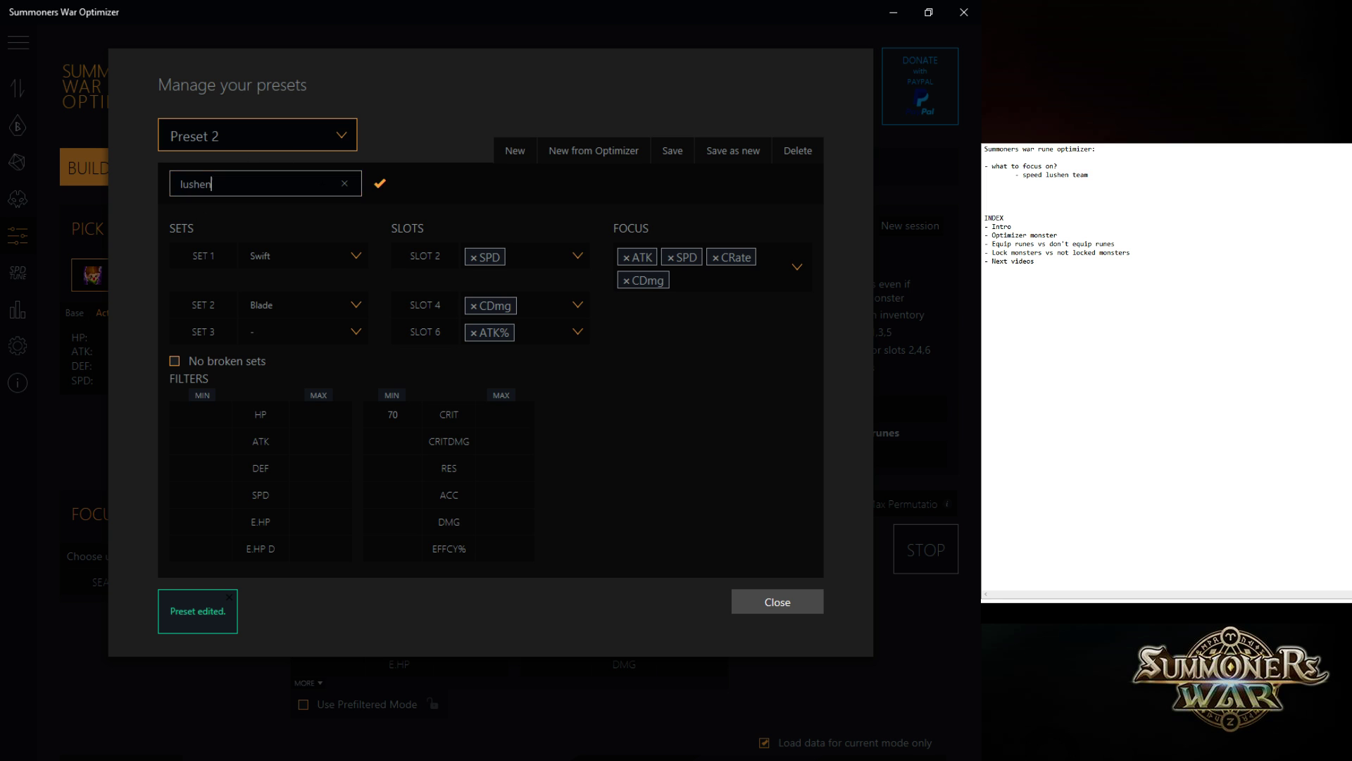
click(283, 138)
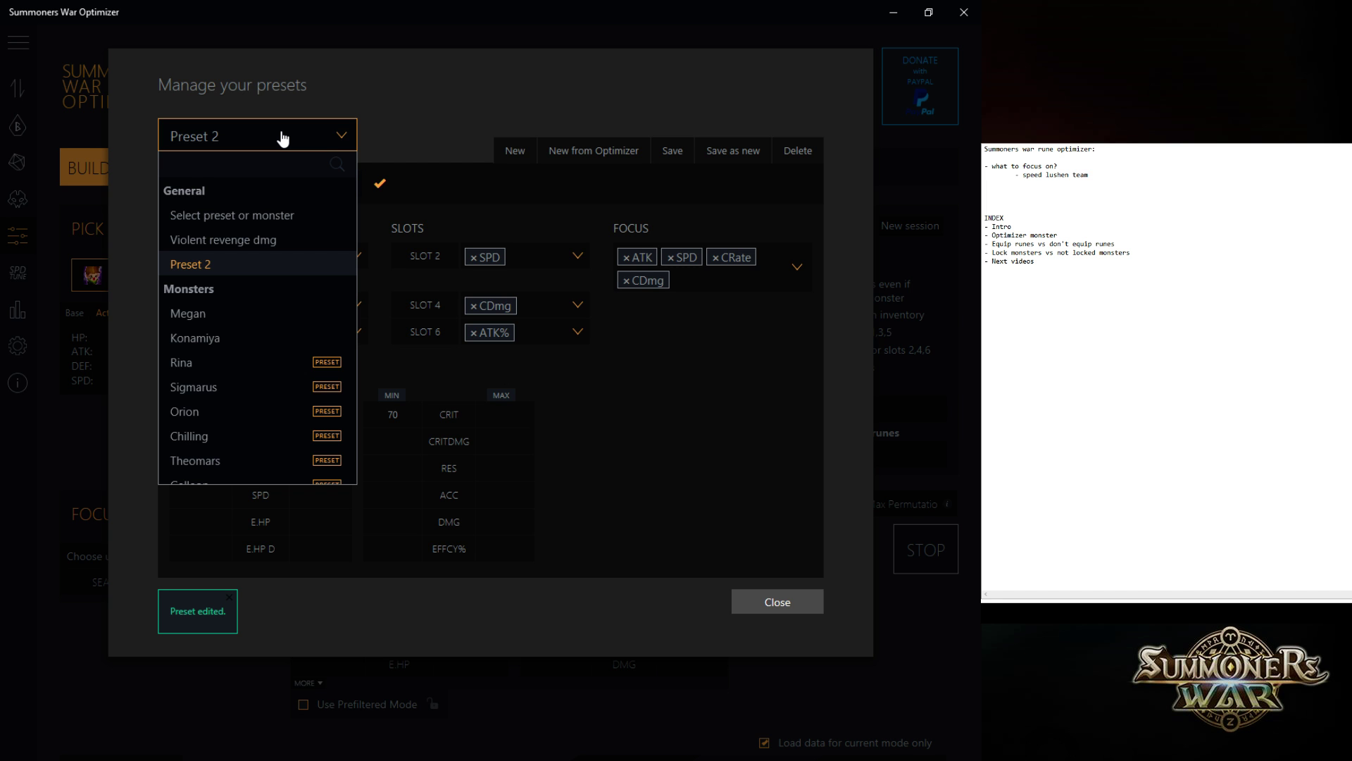
click(283, 138)
click(772, 601)
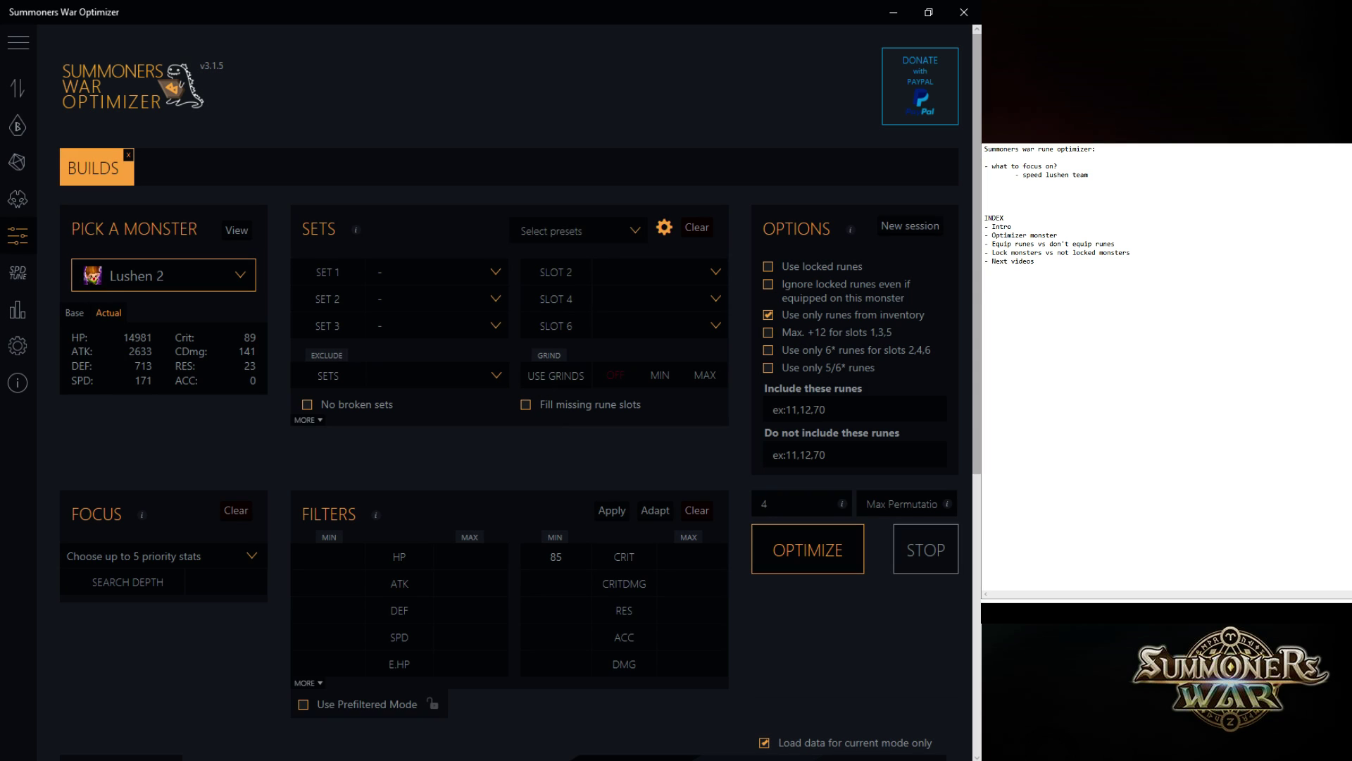
click(597, 231)
click(591, 261)
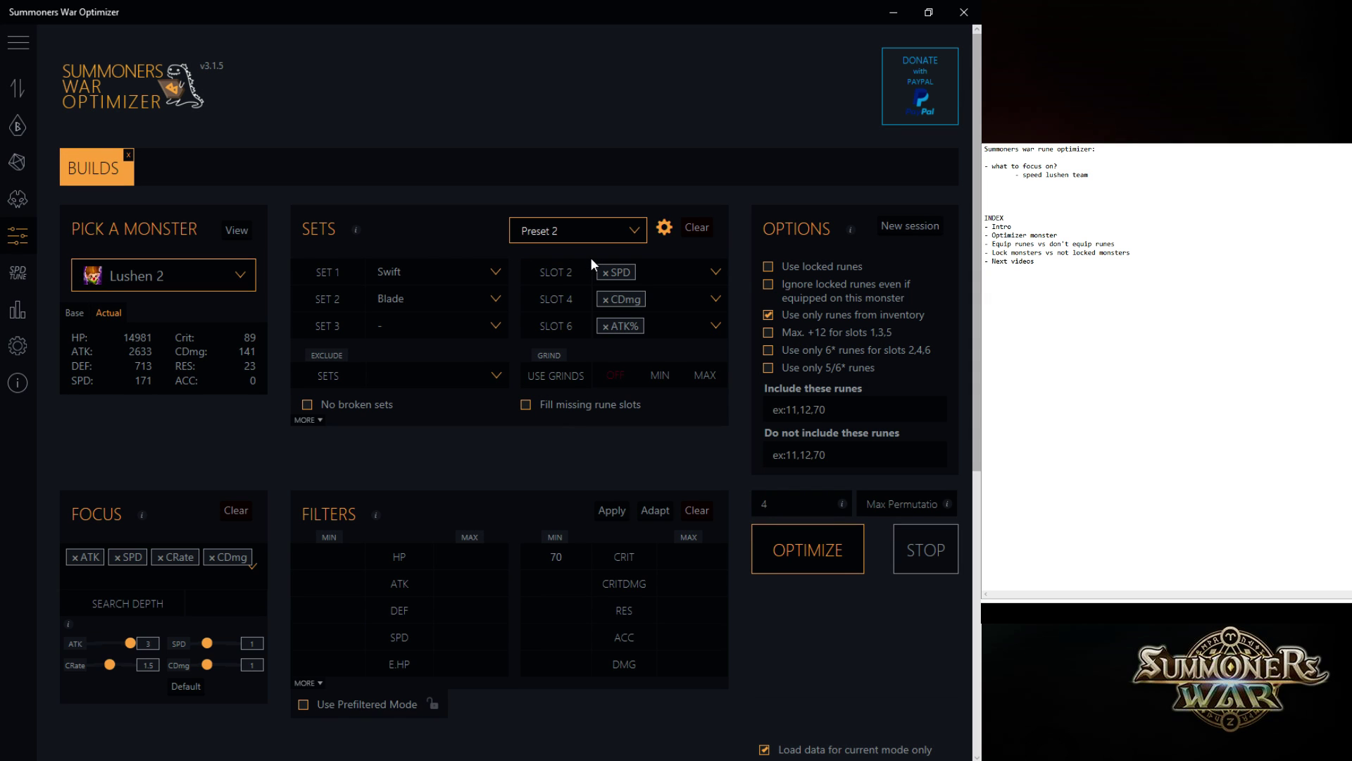
Pick Fuco as the monster to optimize and clear the set, slot and focus selections
click(167, 273)
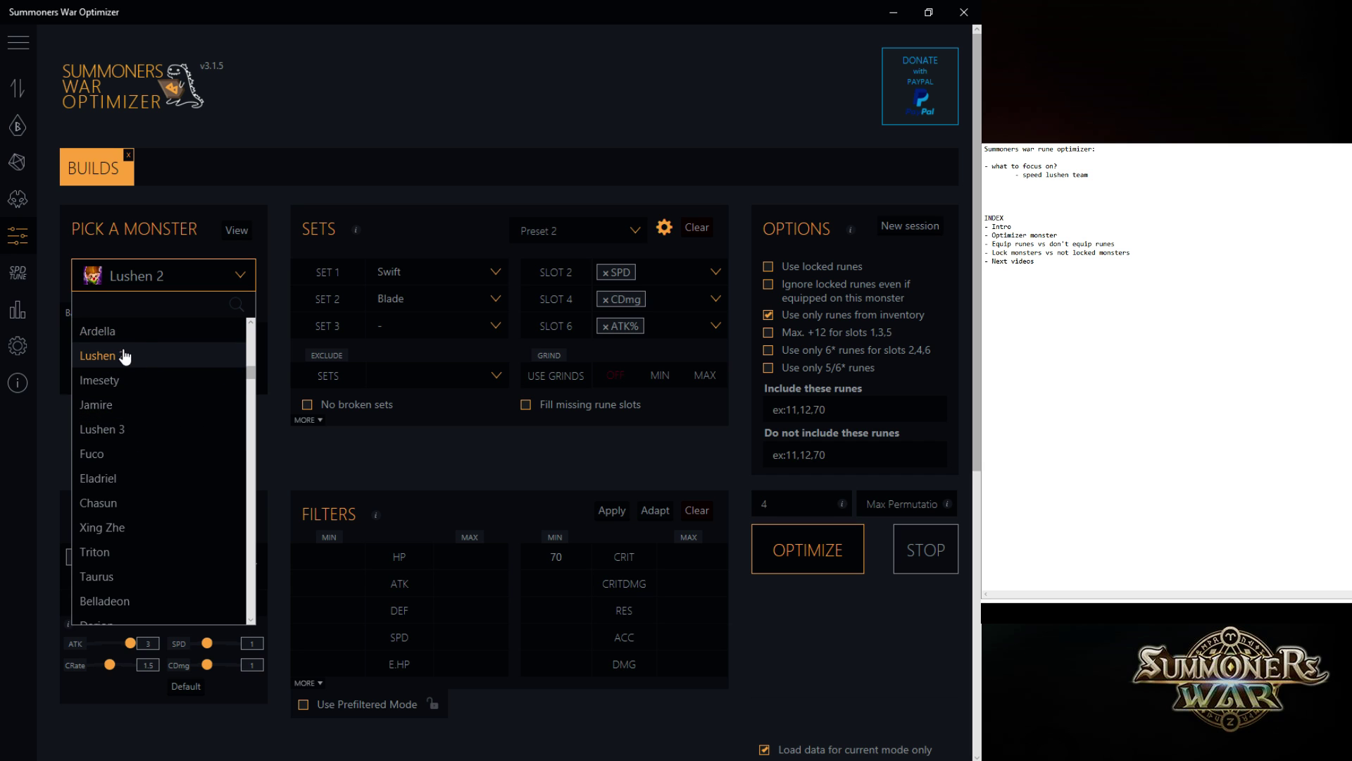
click(120, 453)
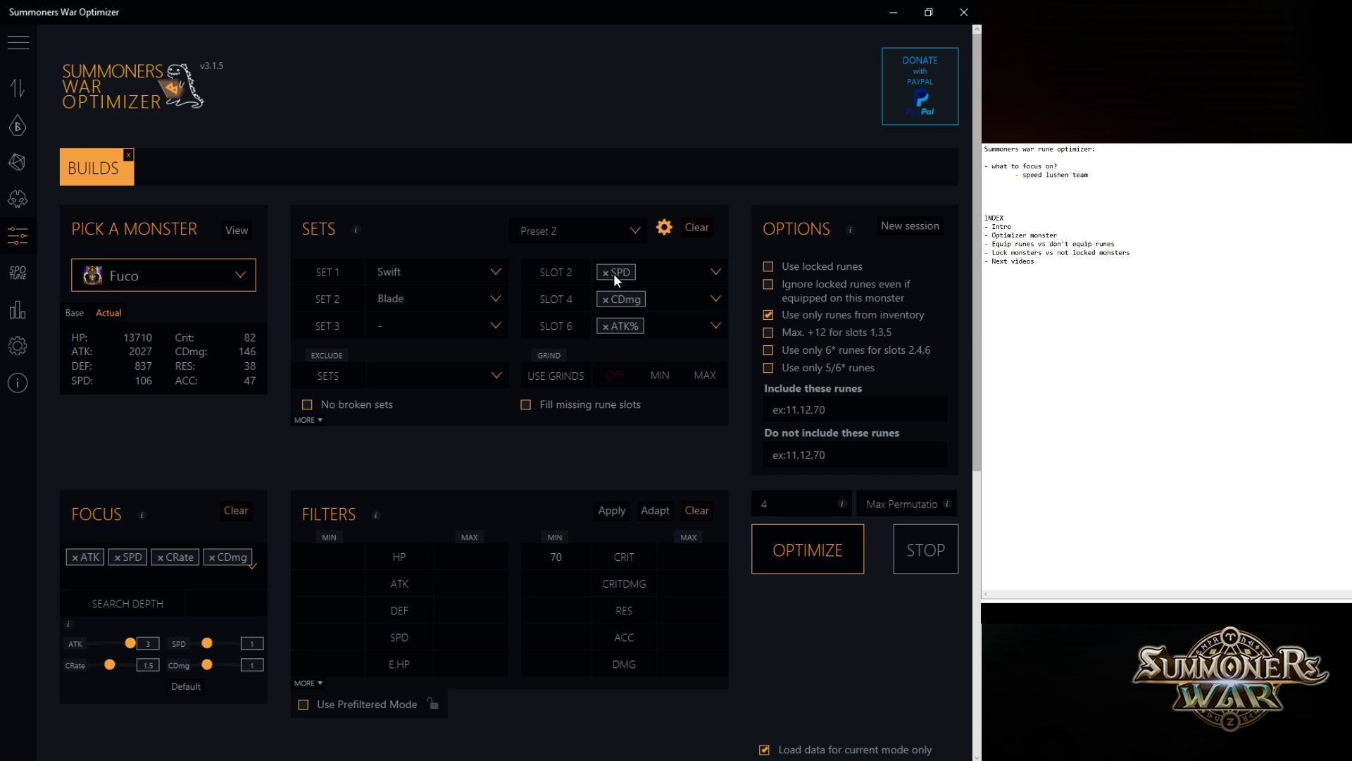
click(628, 239)
click(624, 234)
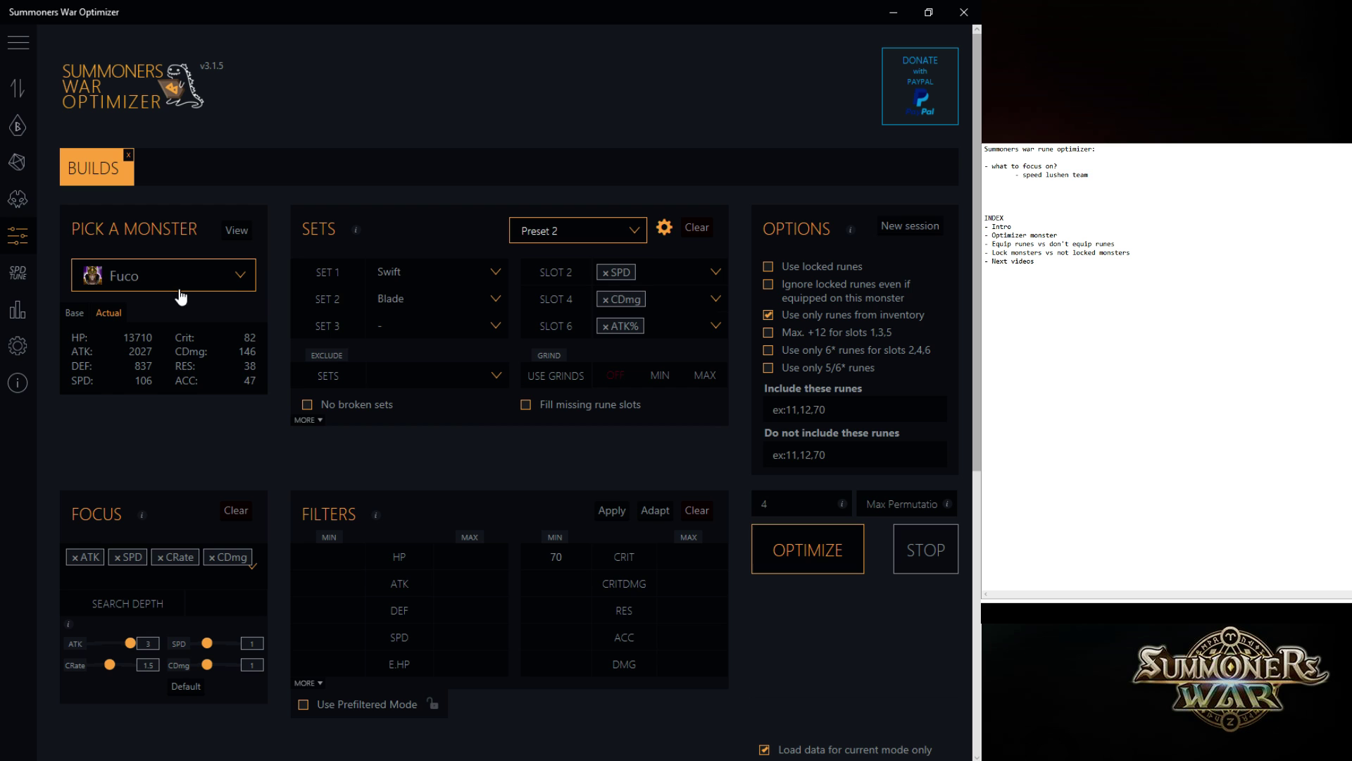
click(697, 227)
click(252, 518)
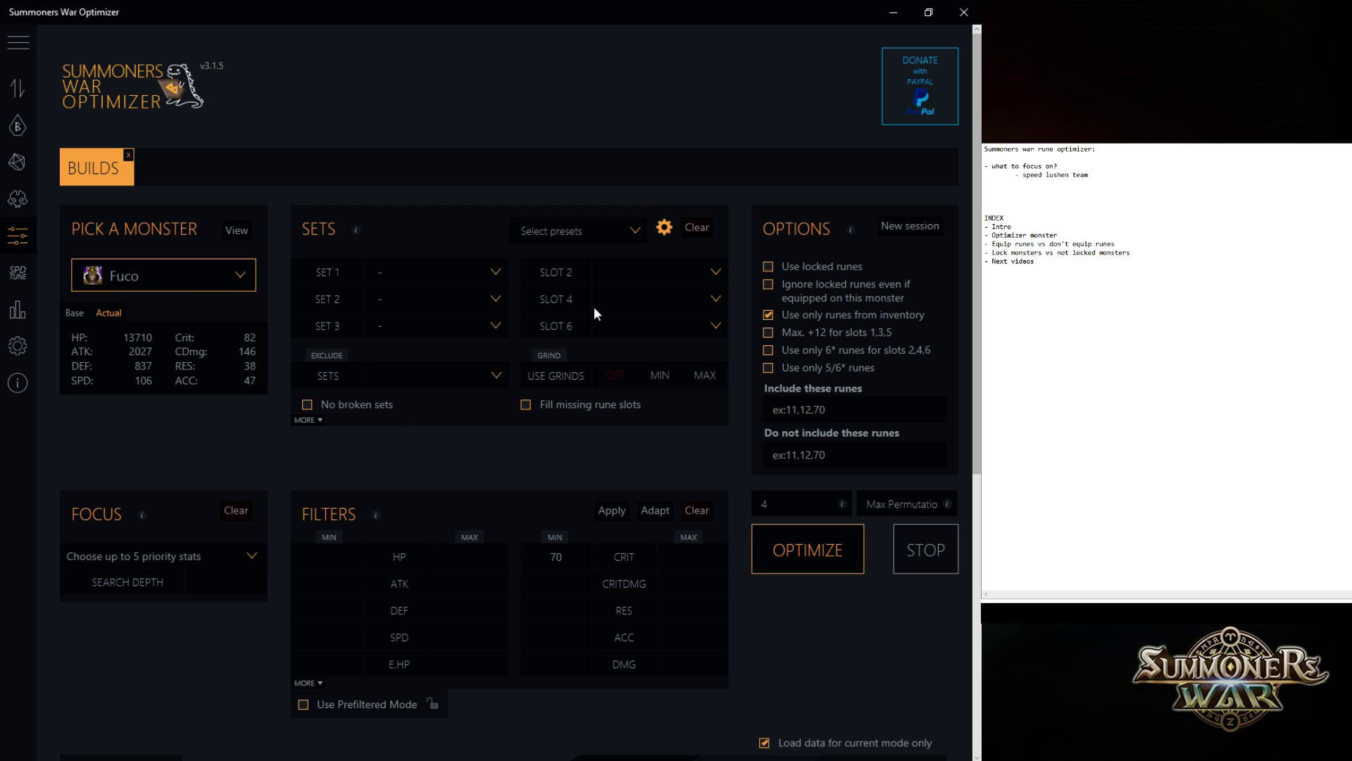
Reopen the preset manager and select the monster Fuco to edit its own preset
click(665, 227)
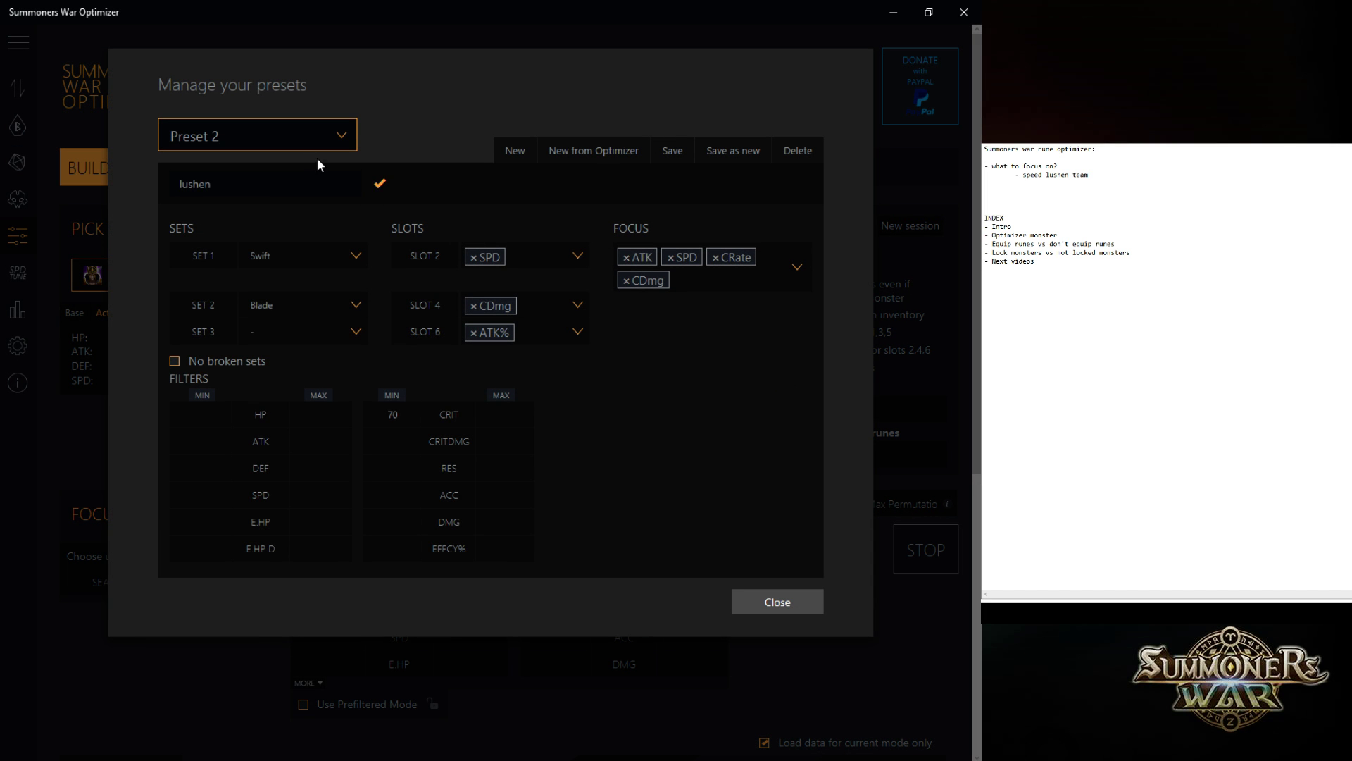
click(340, 138)
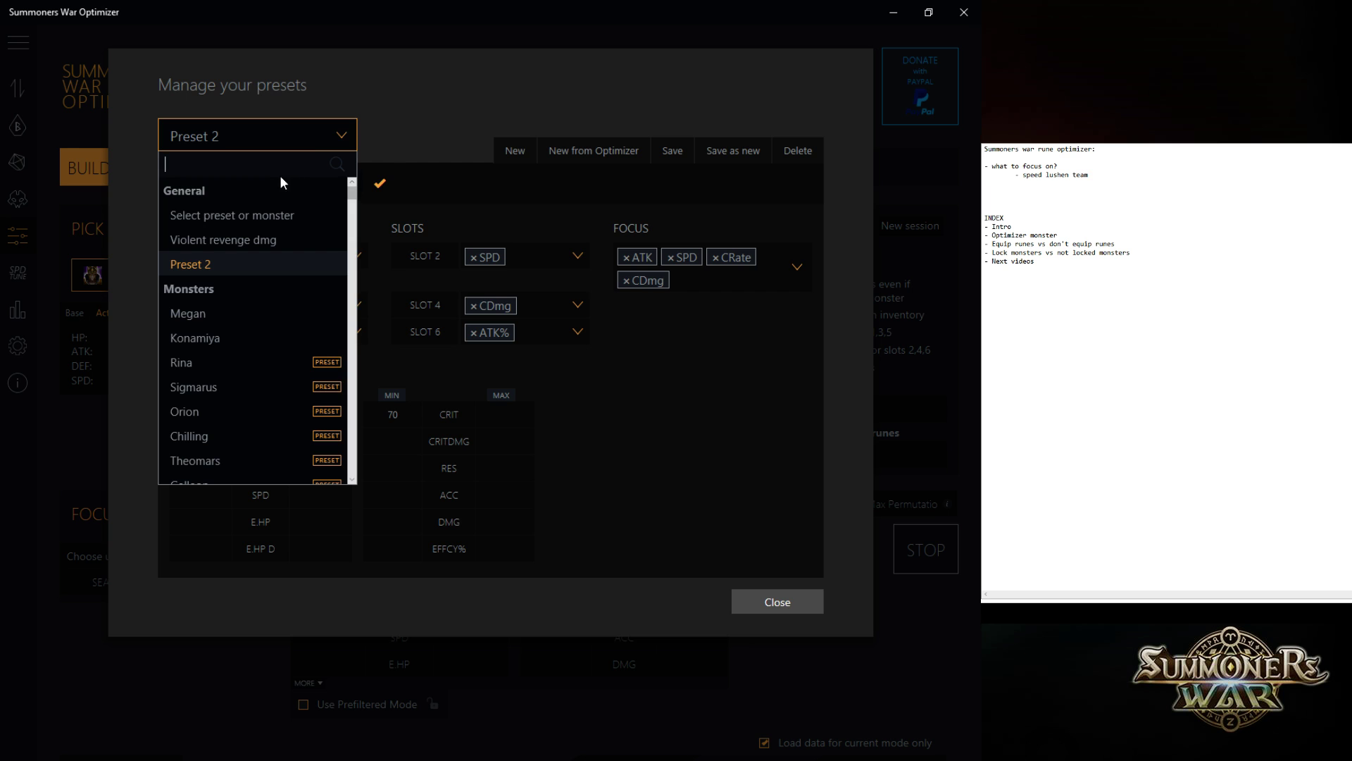
text(luh)
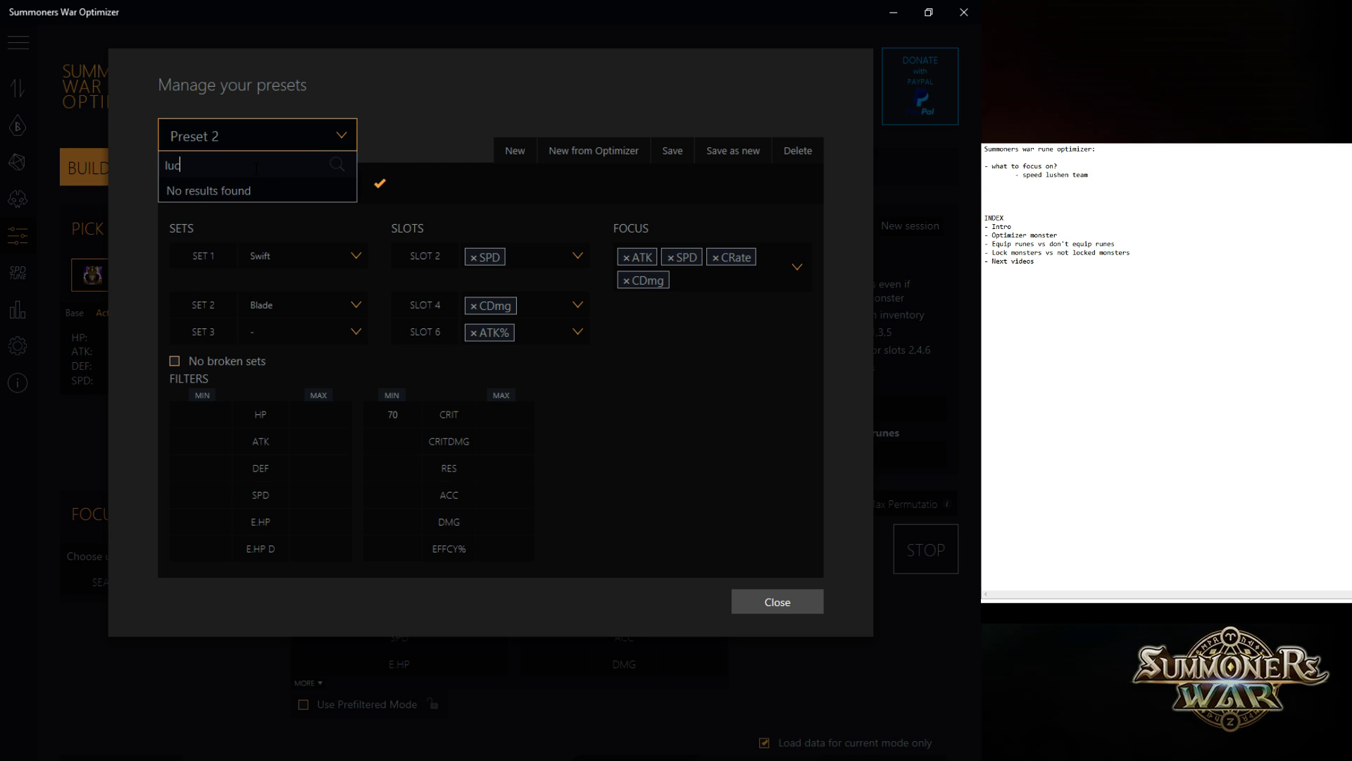
key(BackSpace)
key(BackSpace)
key(BackSpace)
text(fuco)
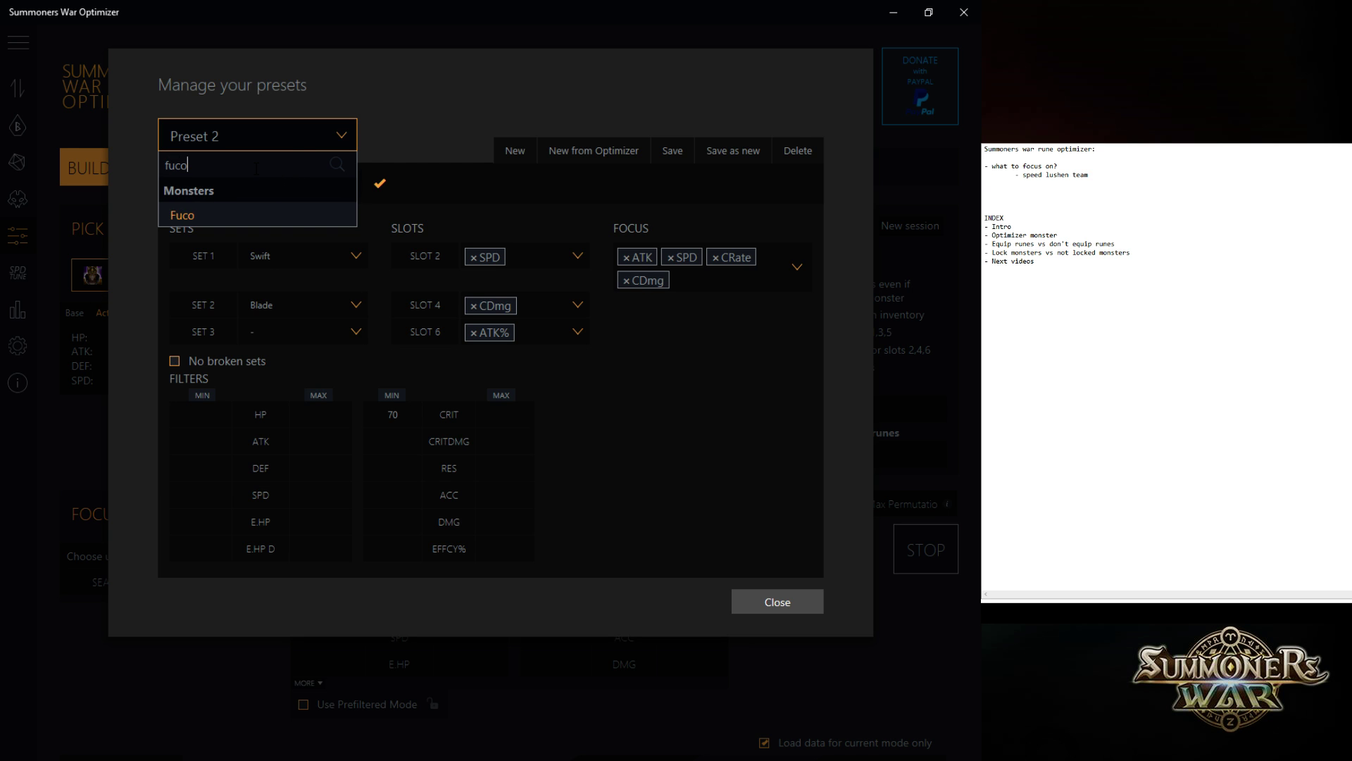
click(296, 215)
Set Fuco's preset to Revenge for set 1 and Violent for set 2
click(320, 265)
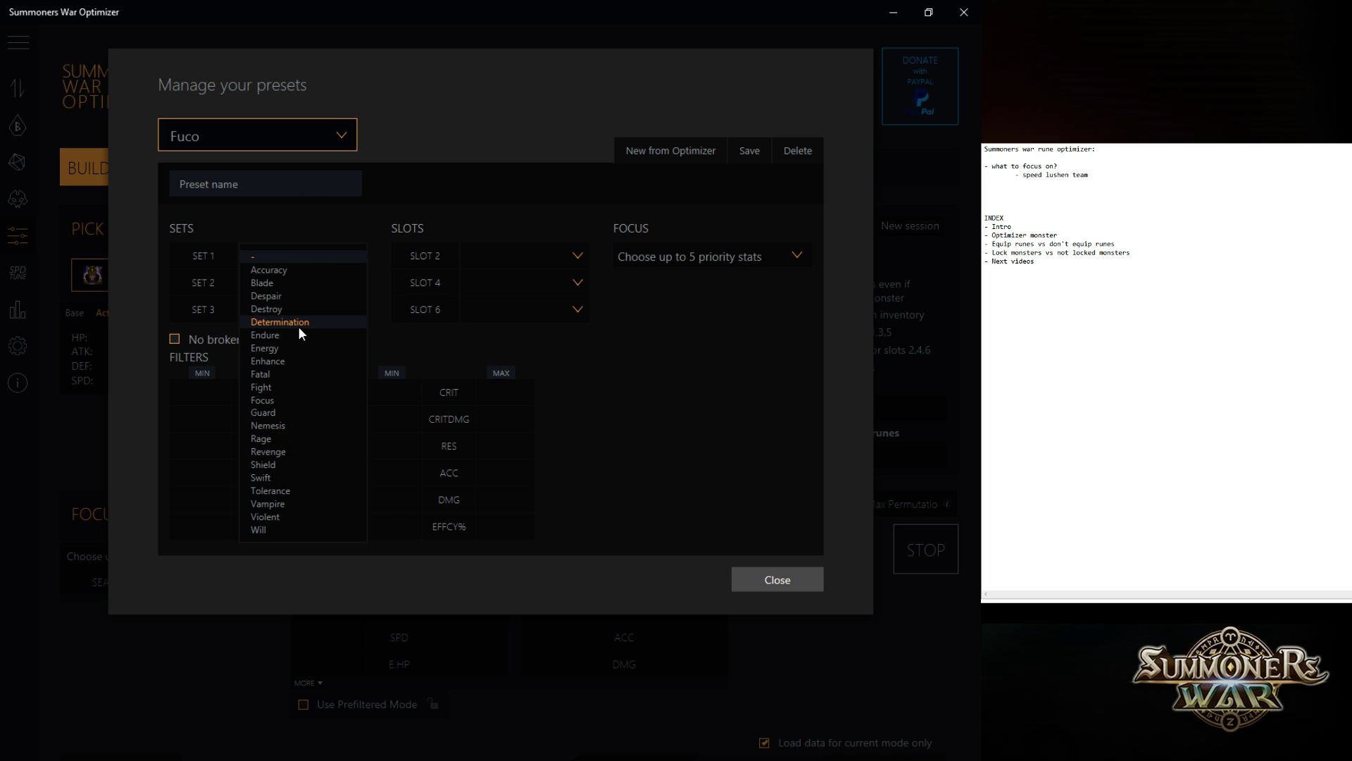
click(286, 451)
click(299, 282)
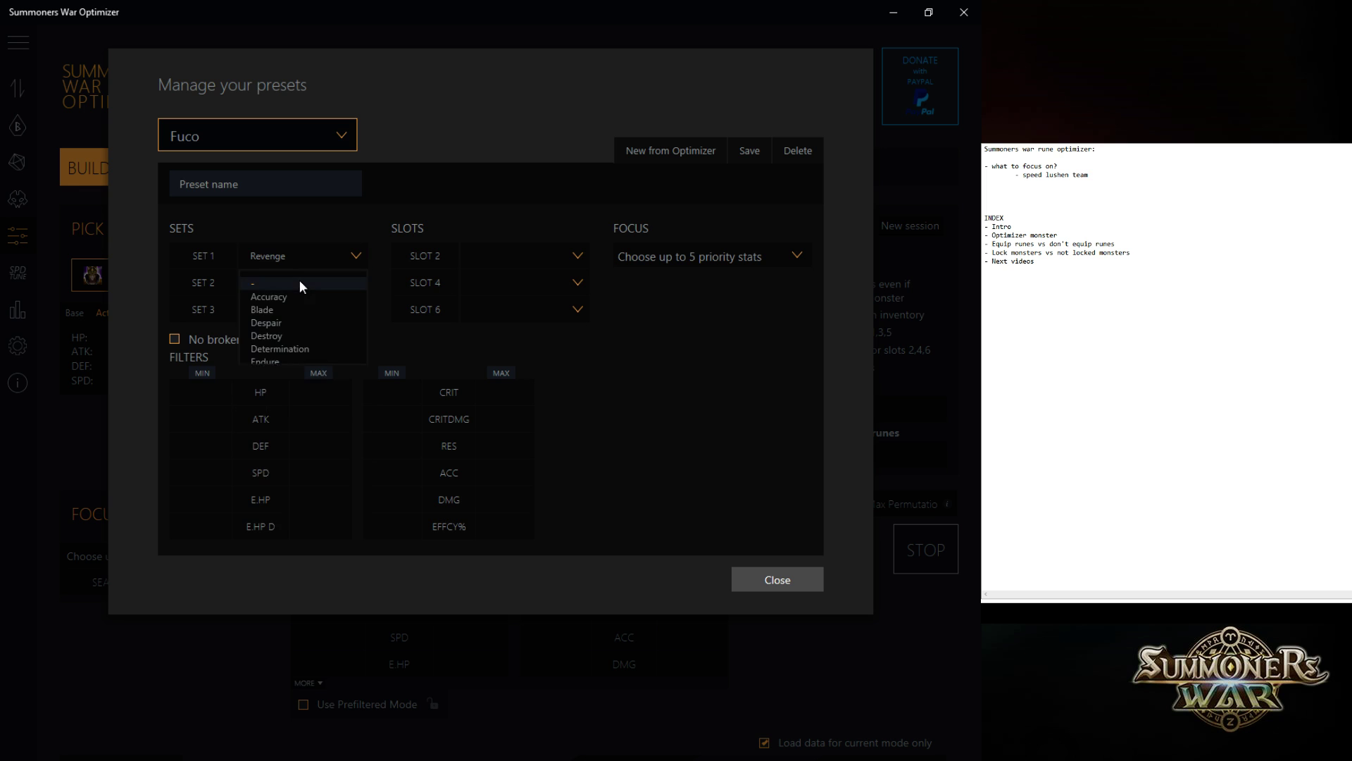
click(279, 544)
Set Fuco's main stats to ATK% for slot 2, CRate and CDmg for slot 4, and ATK% for slot 6
click(520, 255)
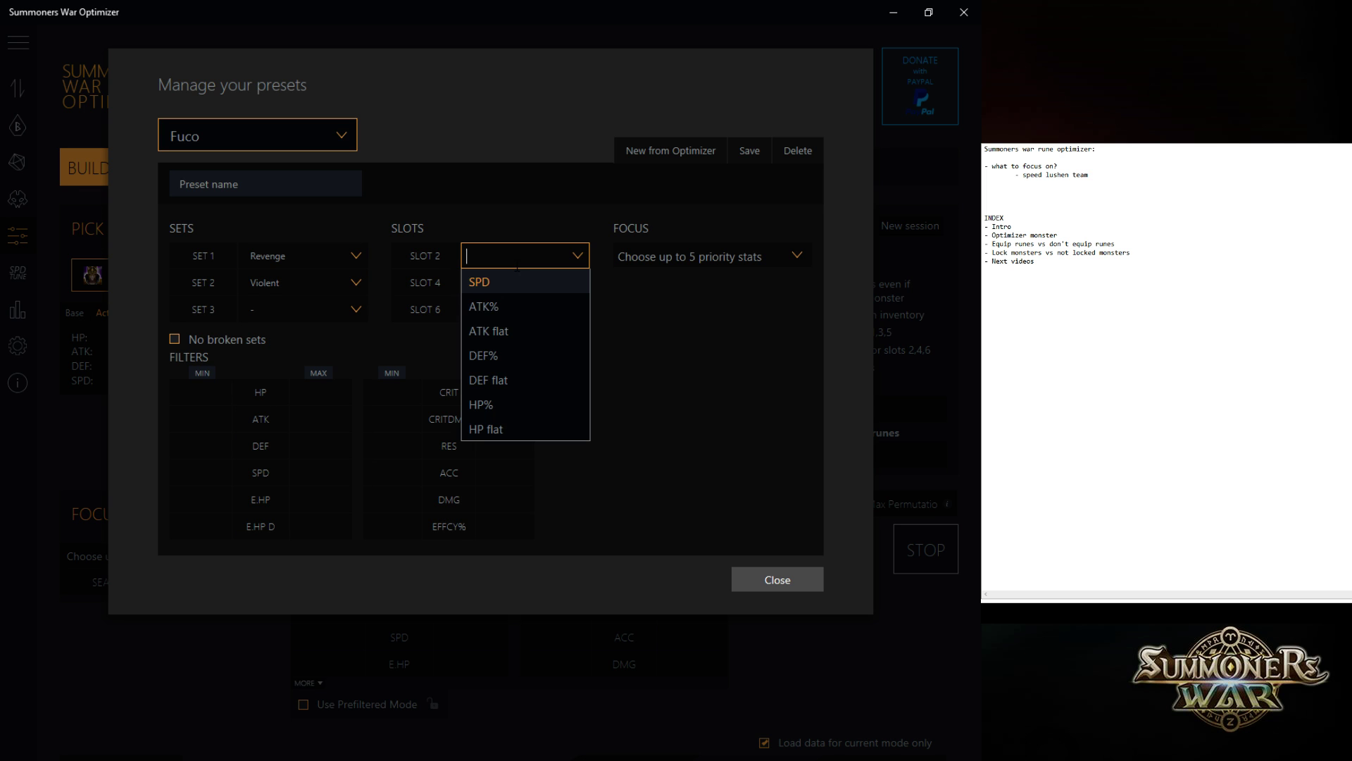
click(524, 283)
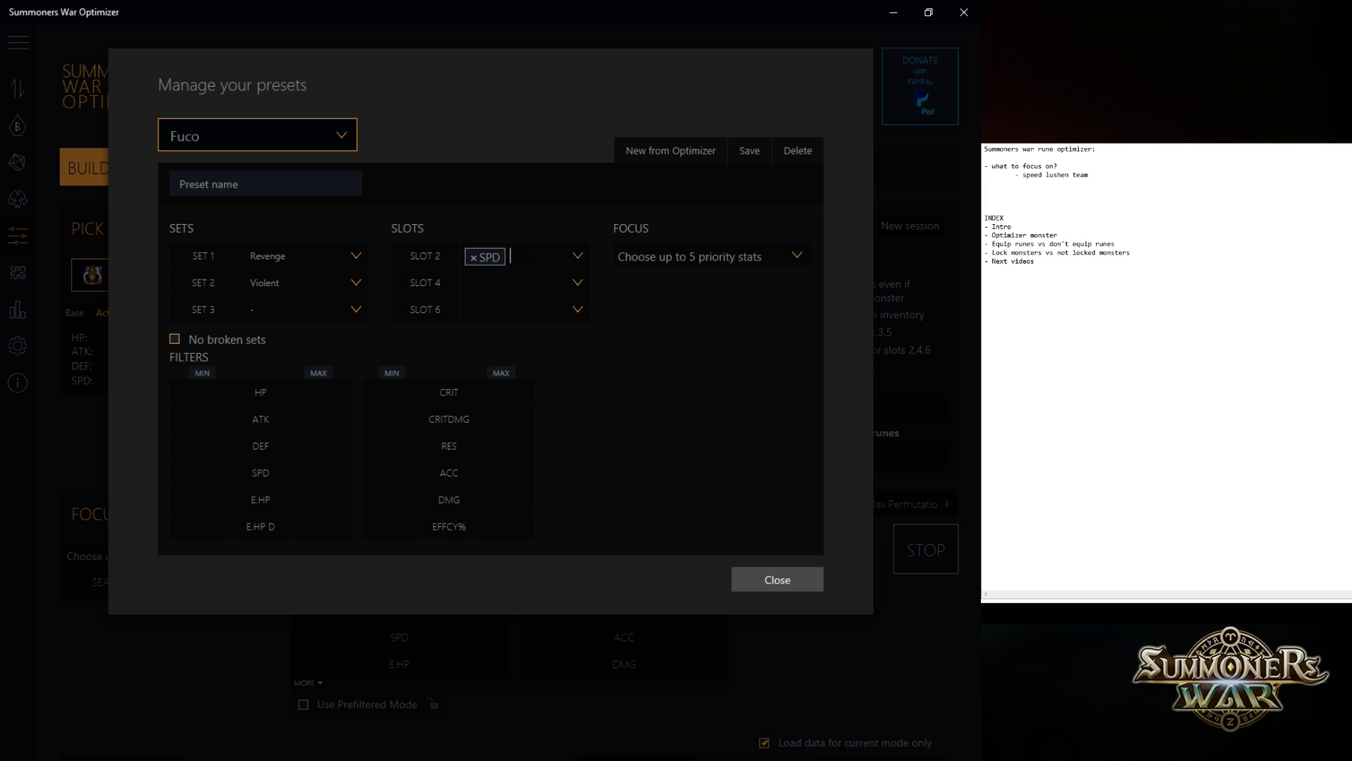
click(474, 257)
click(491, 296)
text(c)
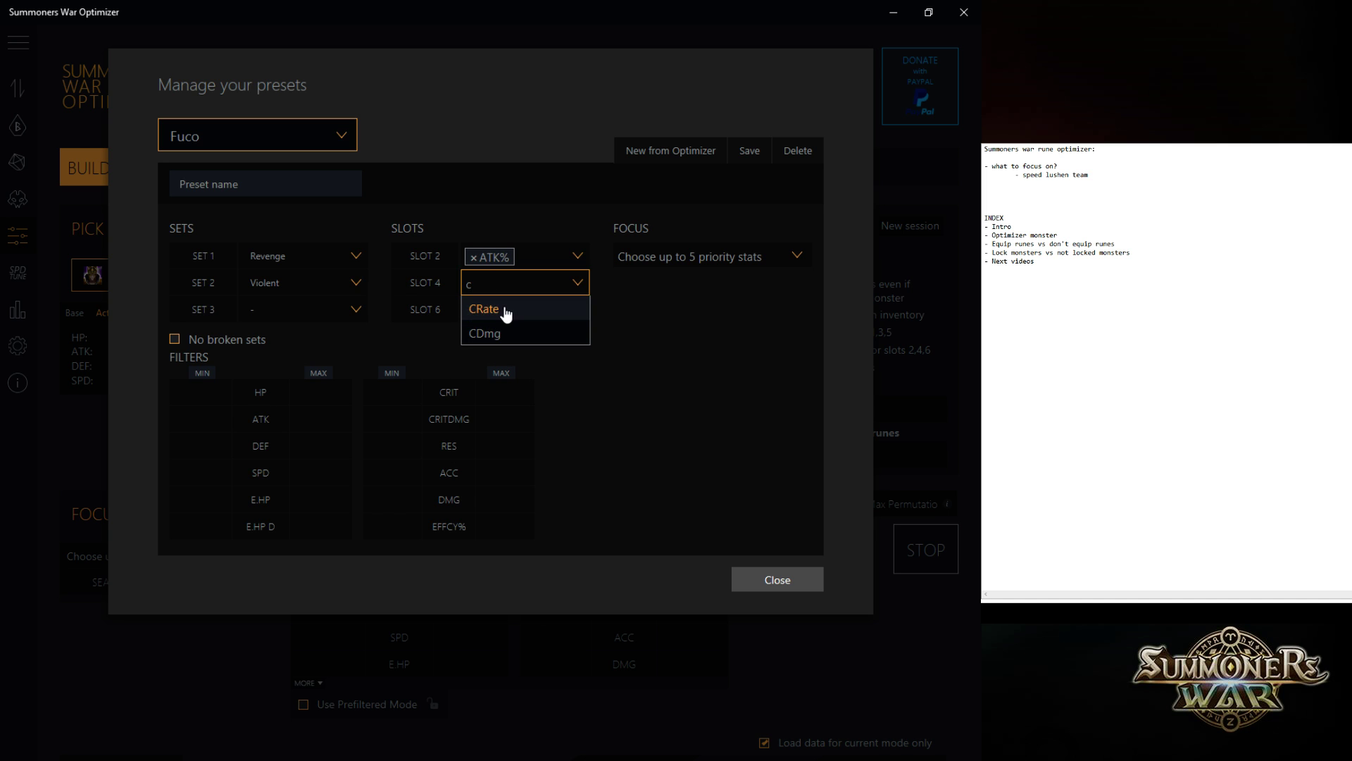
click(503, 307)
click(493, 480)
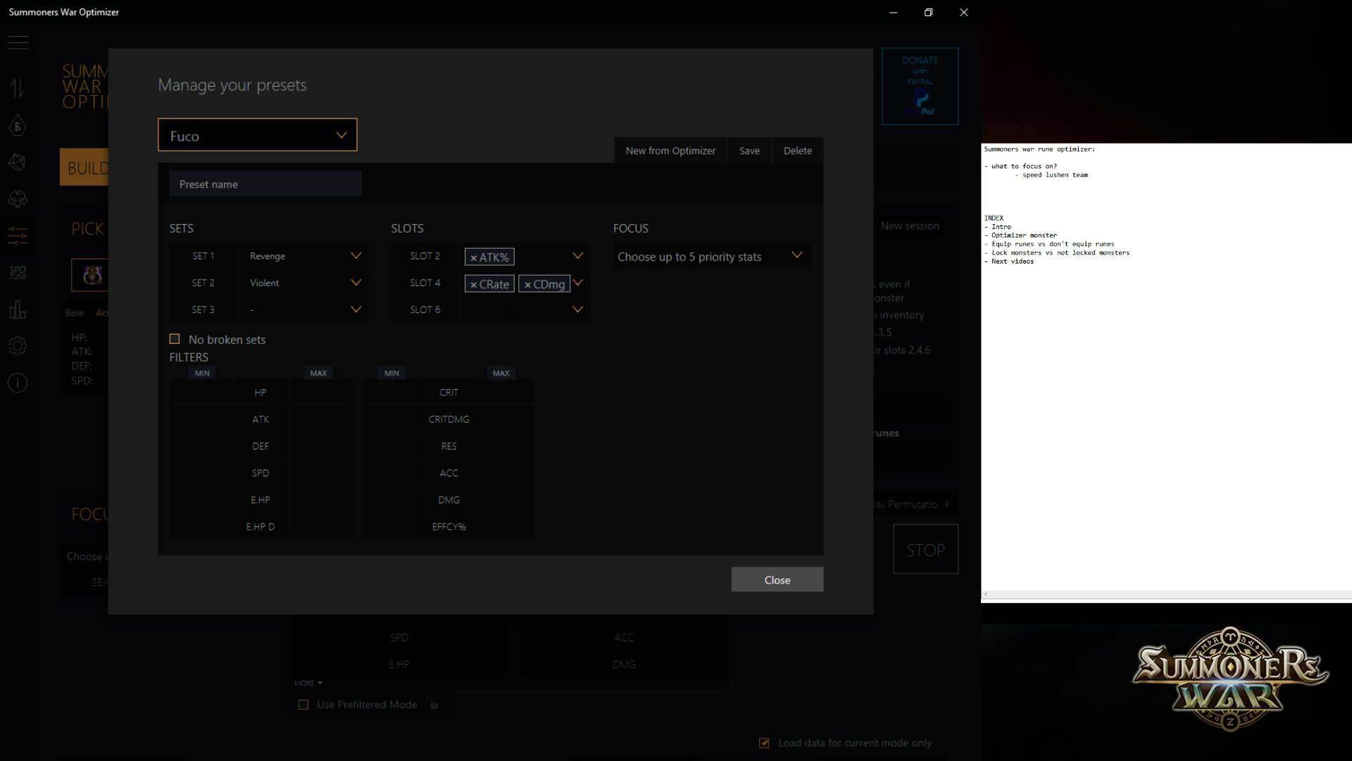
click(536, 310)
click(497, 334)
Choose HP, ATK, CRate and CDmg as the focus stats of Fuco's preset
click(680, 256)
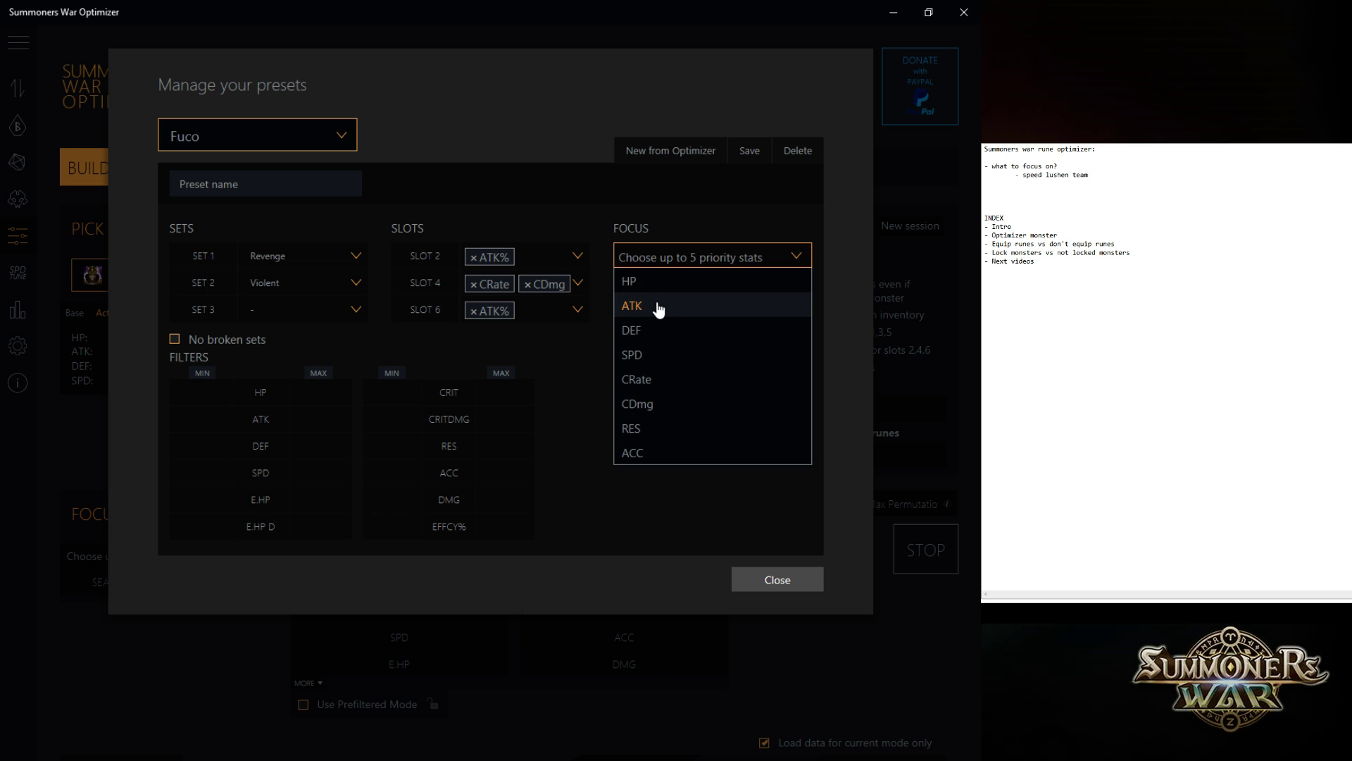
click(658, 308)
click(662, 381)
click(711, 256)
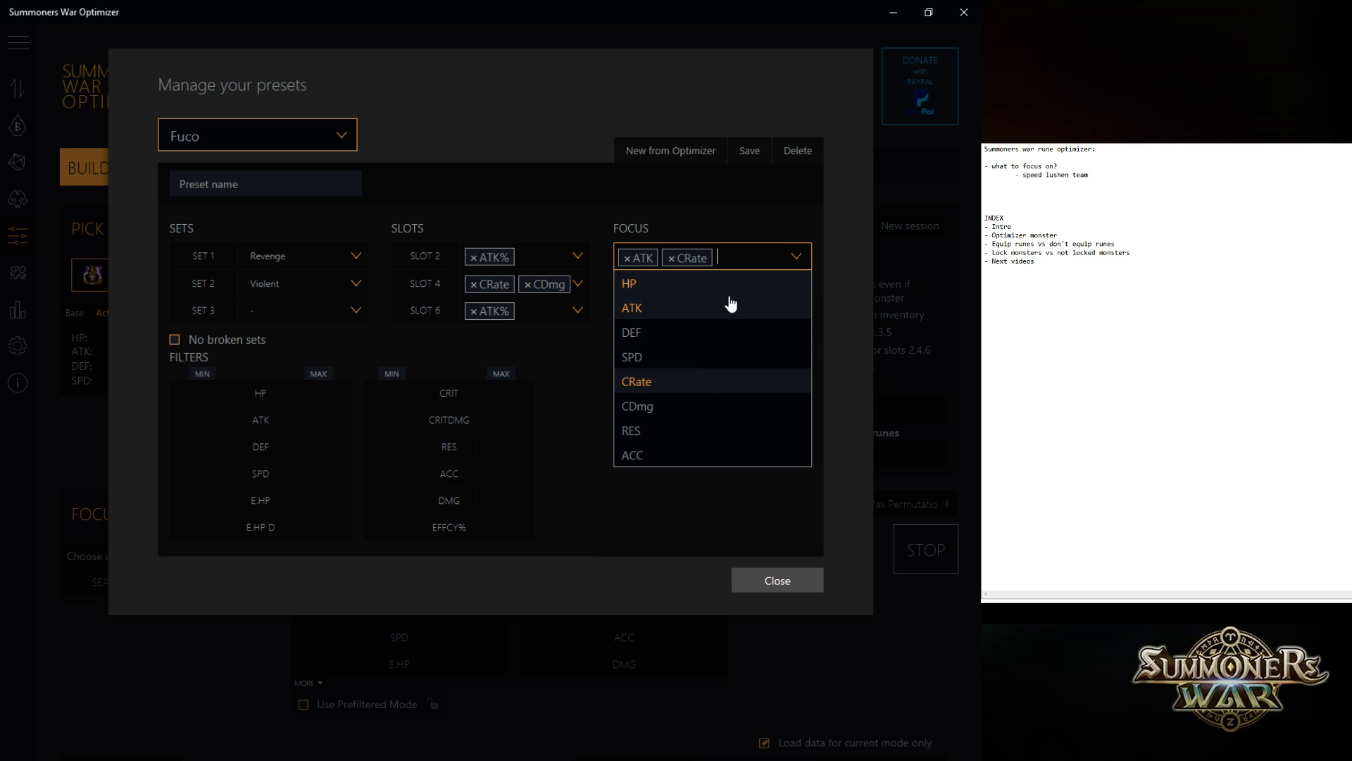
click(695, 407)
click(769, 255)
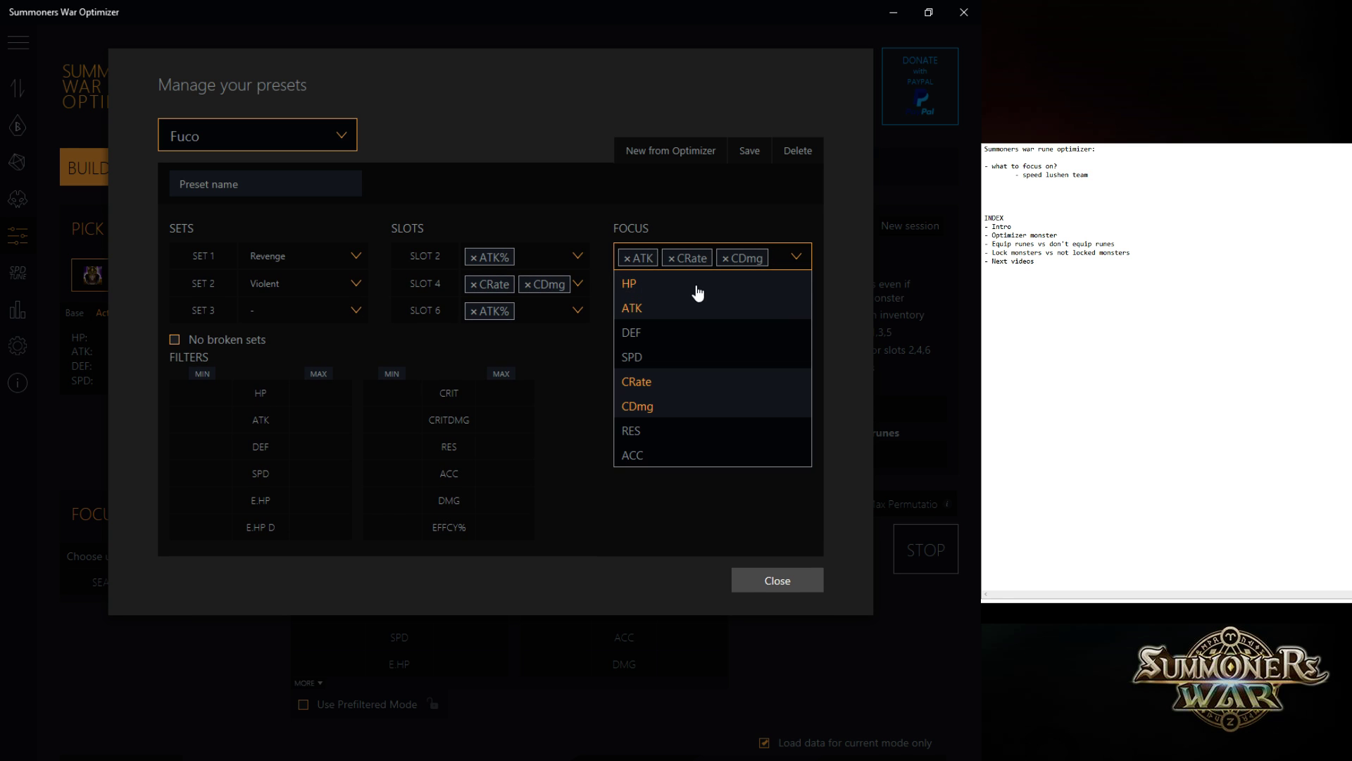
click(695, 285)
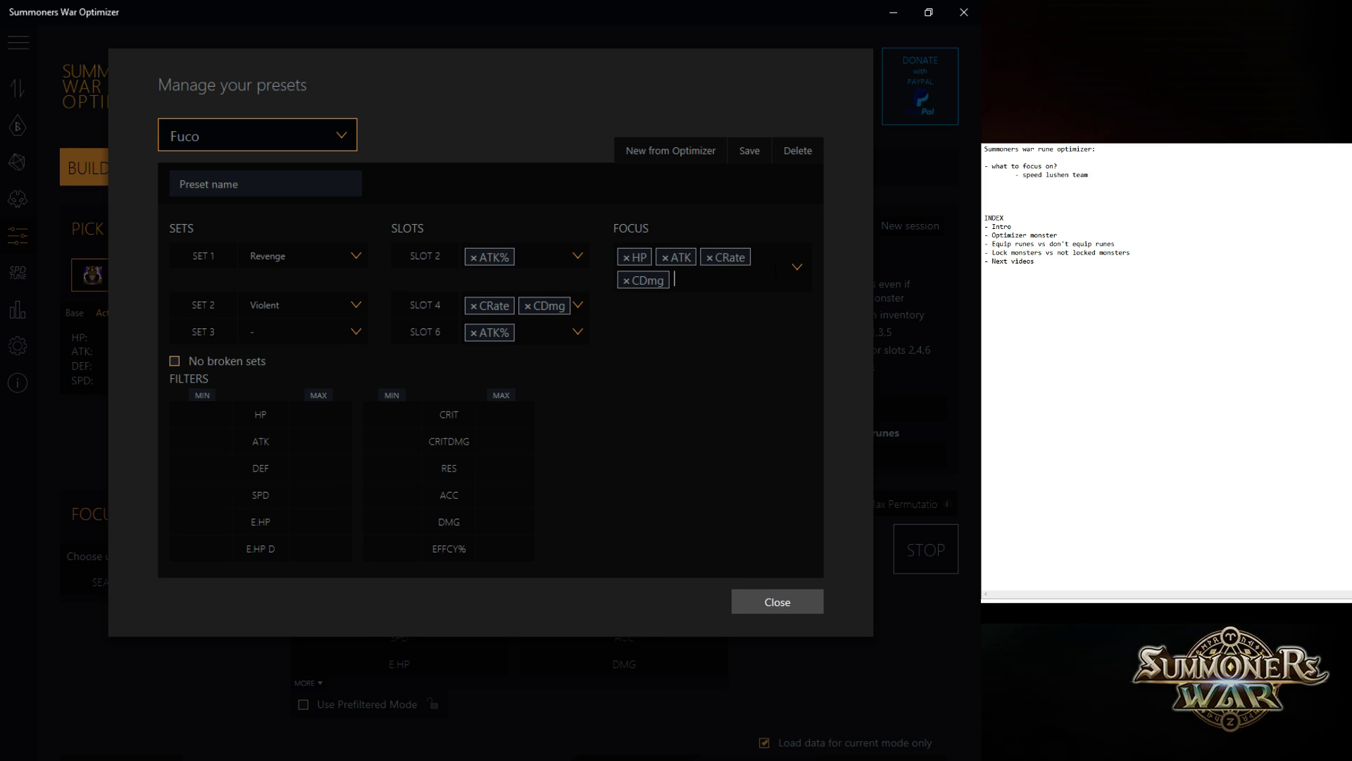
Add ACC to Fuco's focus stats and set the minimum filters to 60 CRIT and 35 ACC
click(693, 281)
click(666, 478)
click(393, 414)
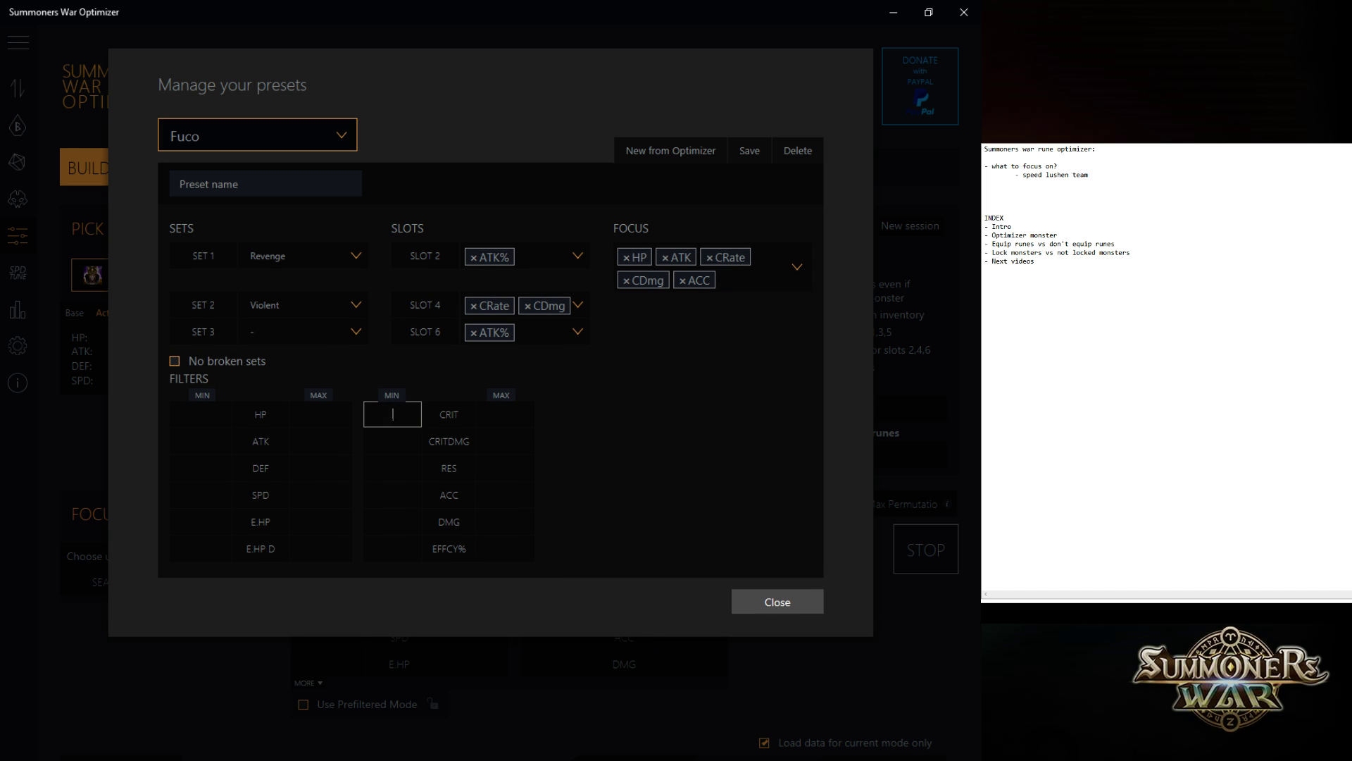
text(60)
key(Return)
click(392, 494)
text(35)
key(Return)
Save Fuco's preset, close the preset manager and reselect Fuco in the optimizer so its preset loads
click(752, 150)
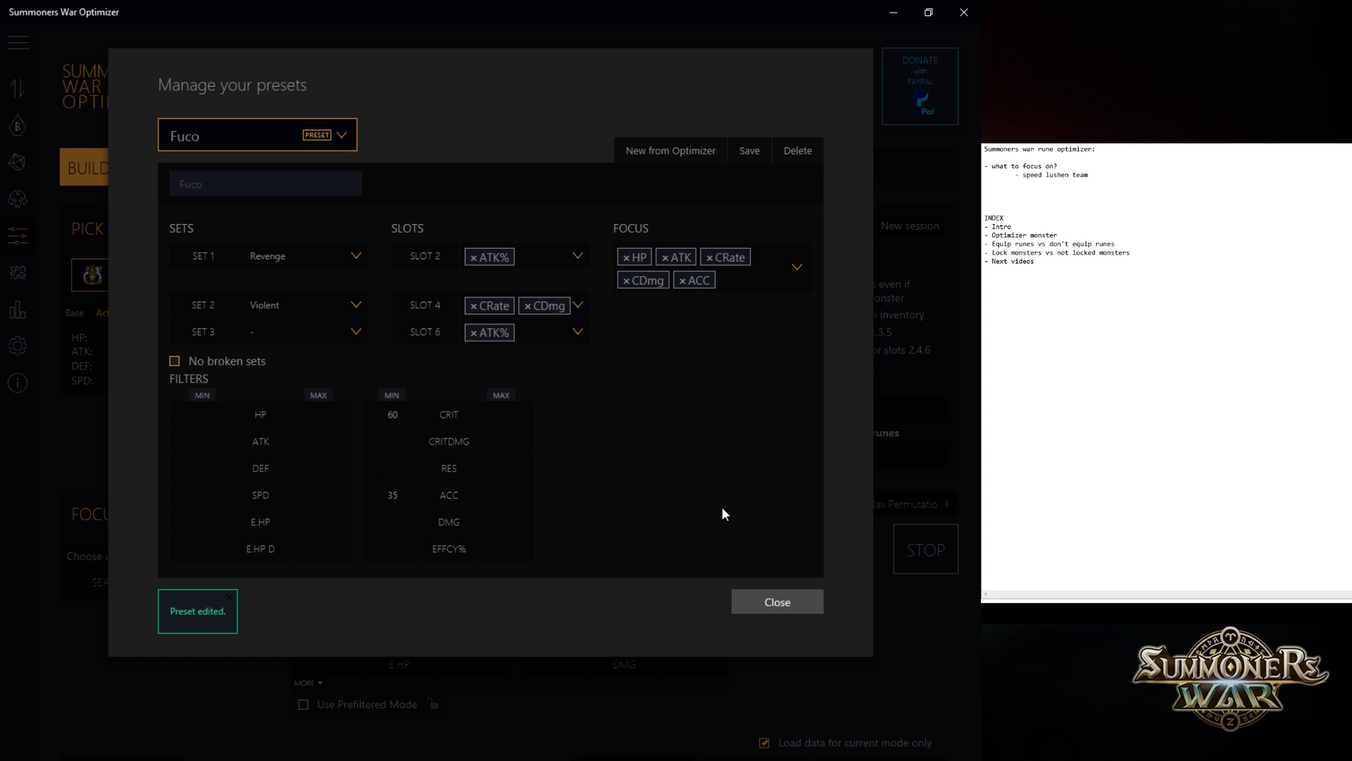
click(779, 603)
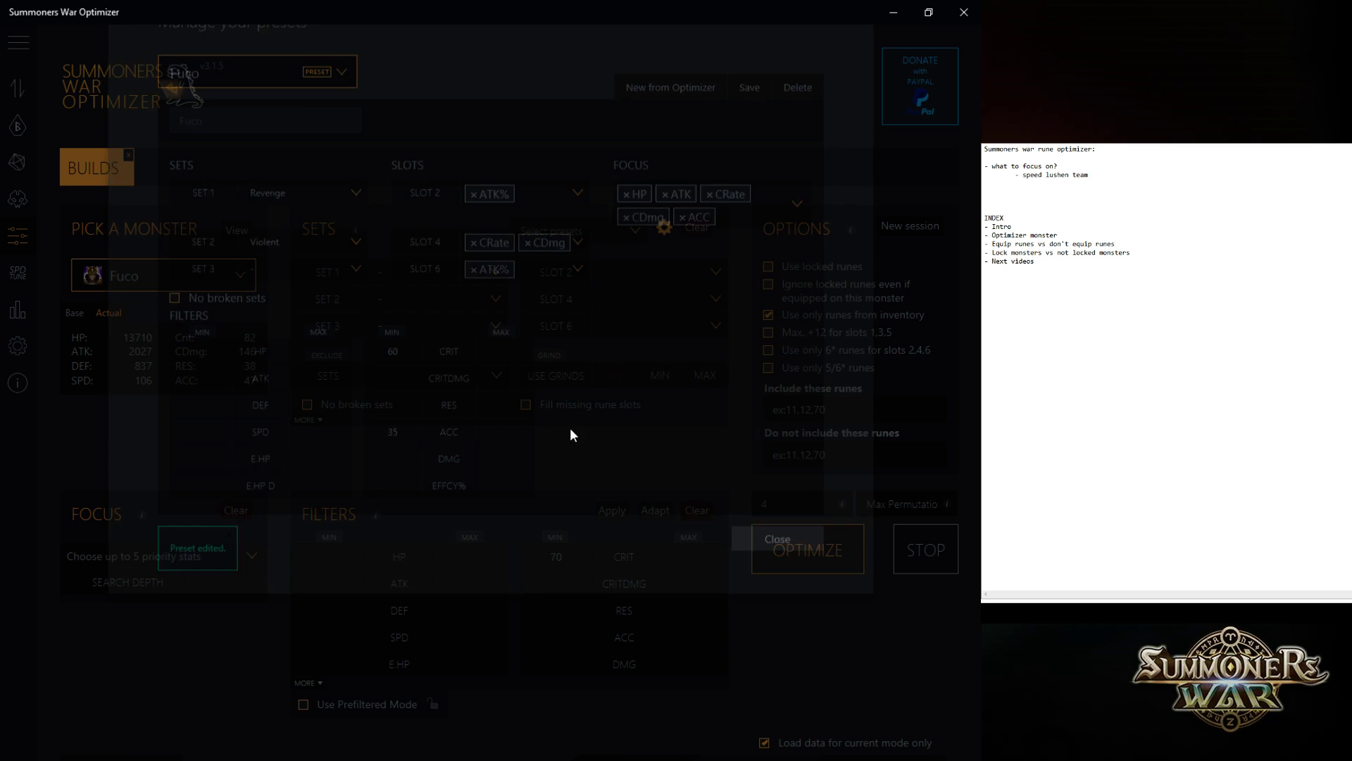
click(596, 224)
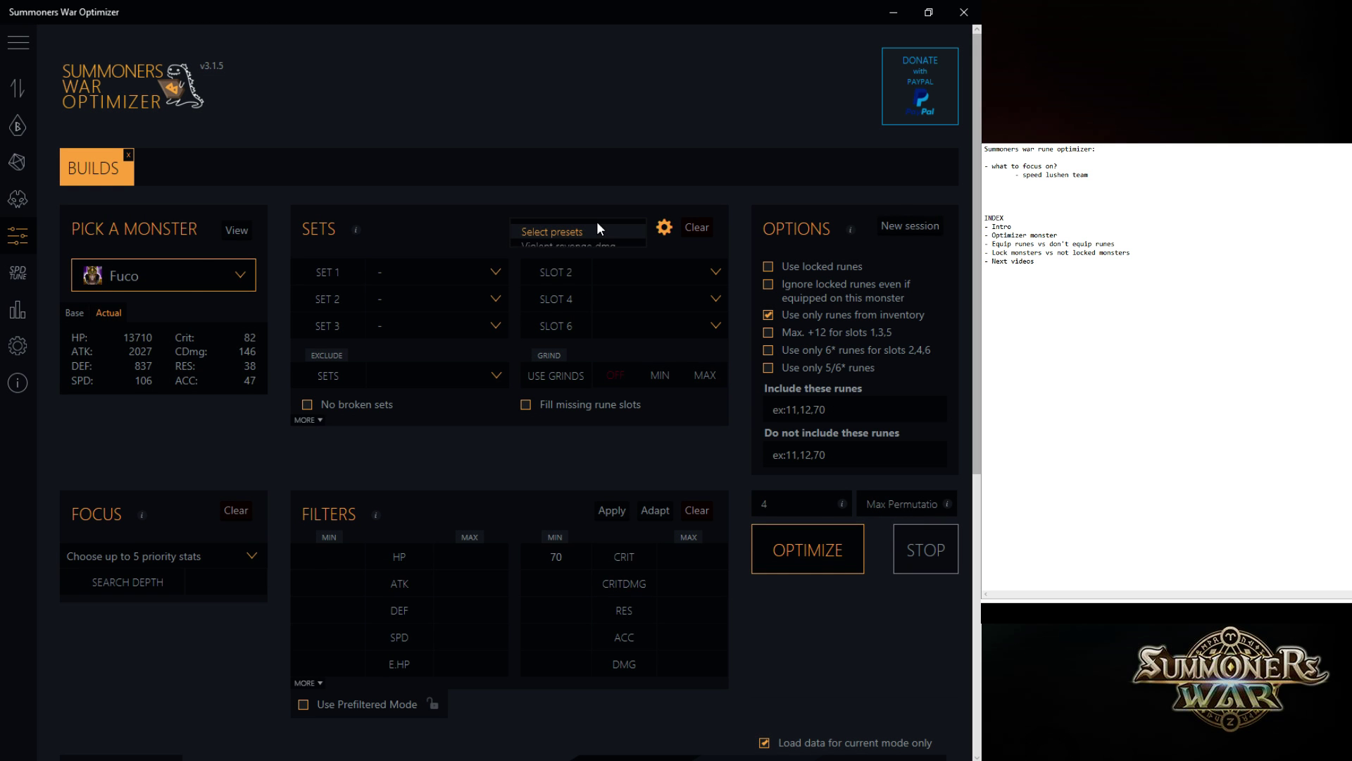
click(175, 285)
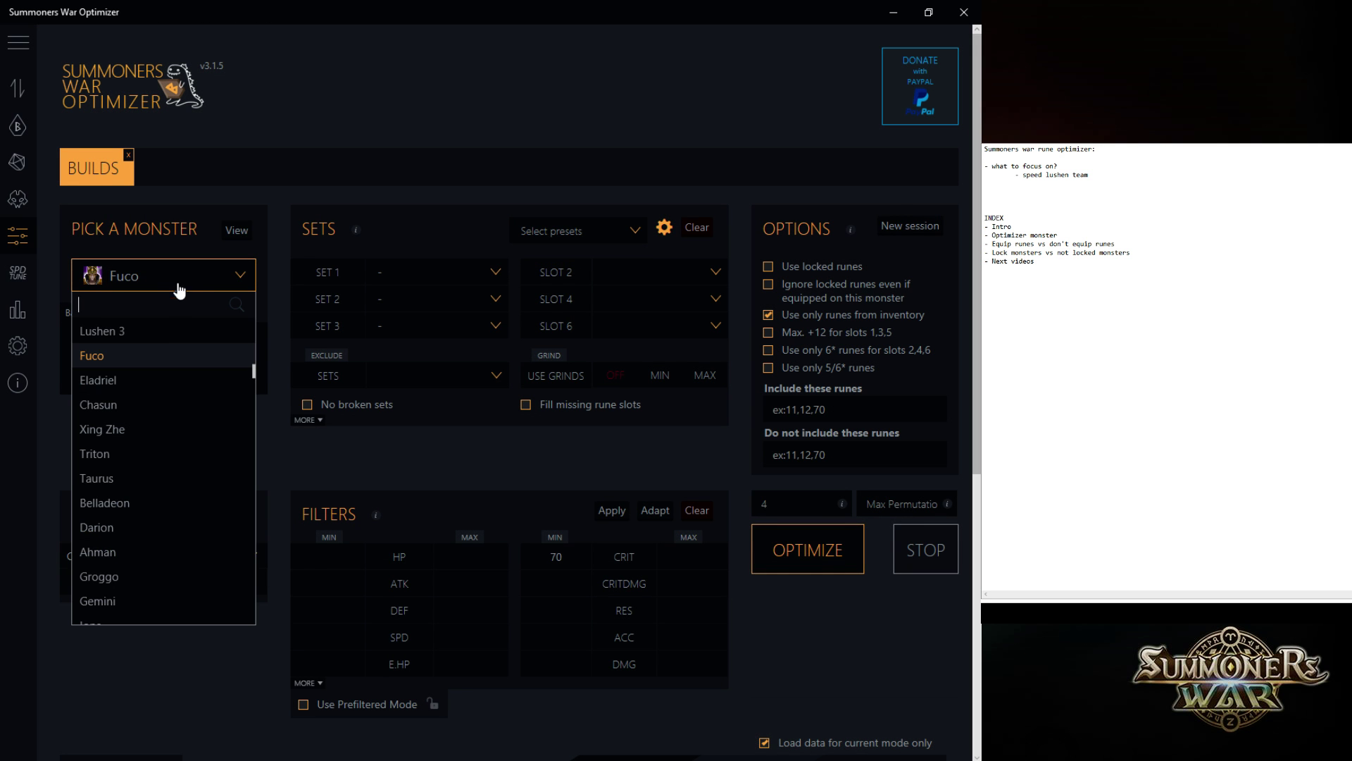
click(160, 384)
click(212, 282)
click(149, 356)
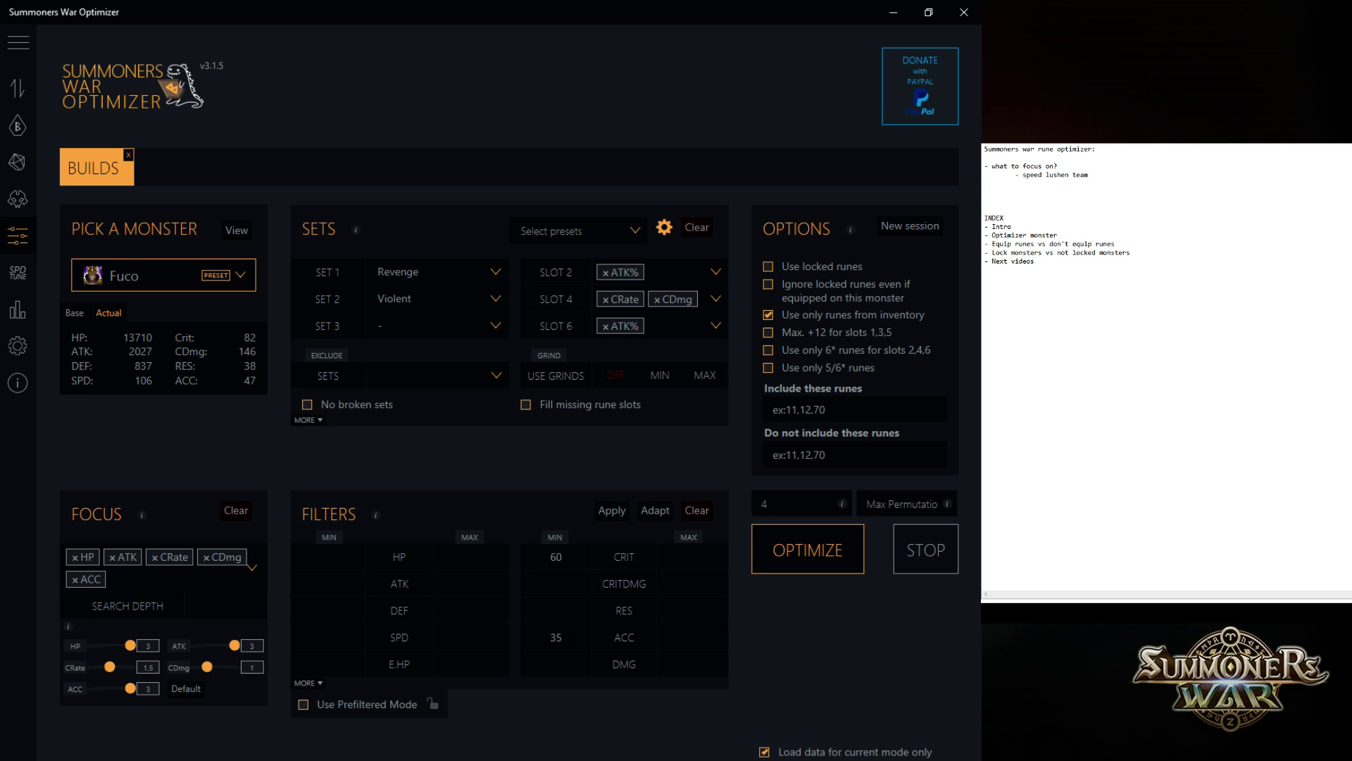
Search for lushen, pick Lushen 2 as the monster to optimize and load Preset 2 for it
click(243, 280)
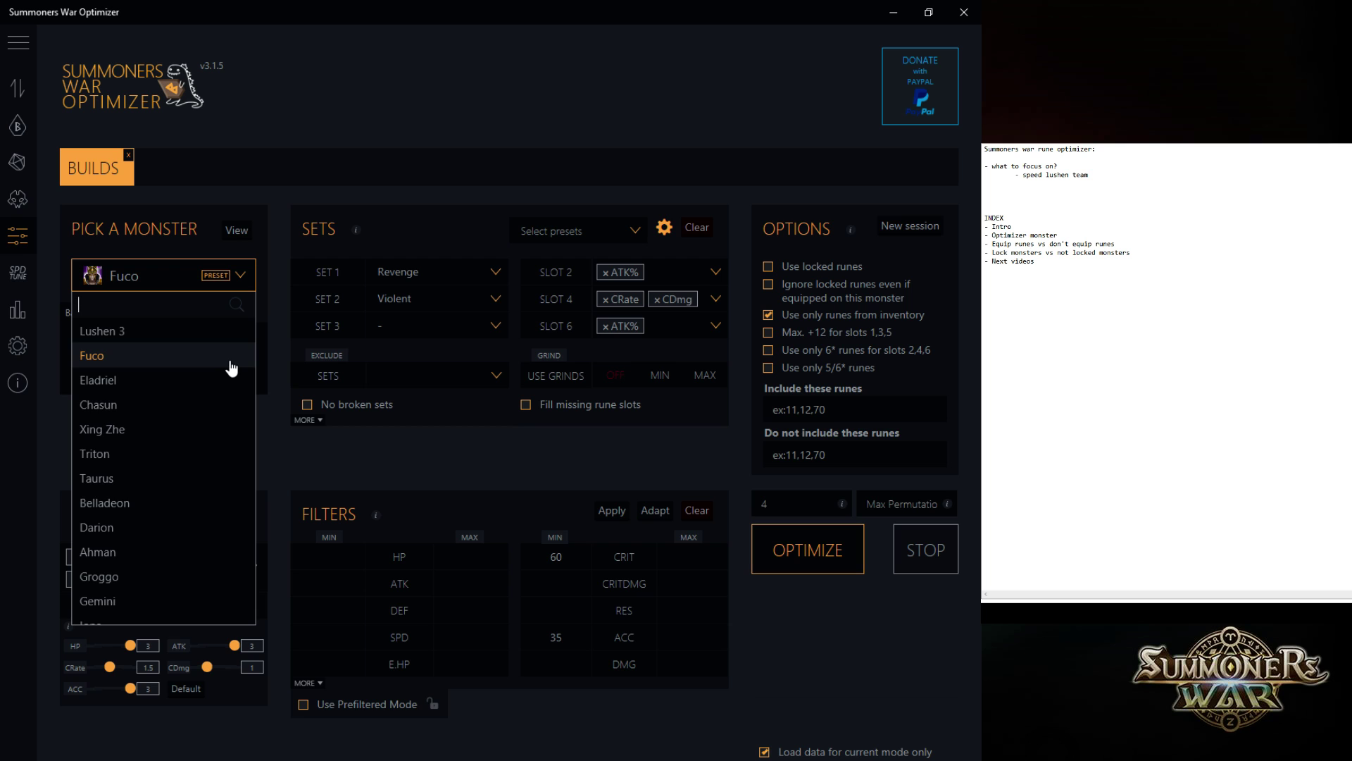
scroll(200, 386, up, 1)
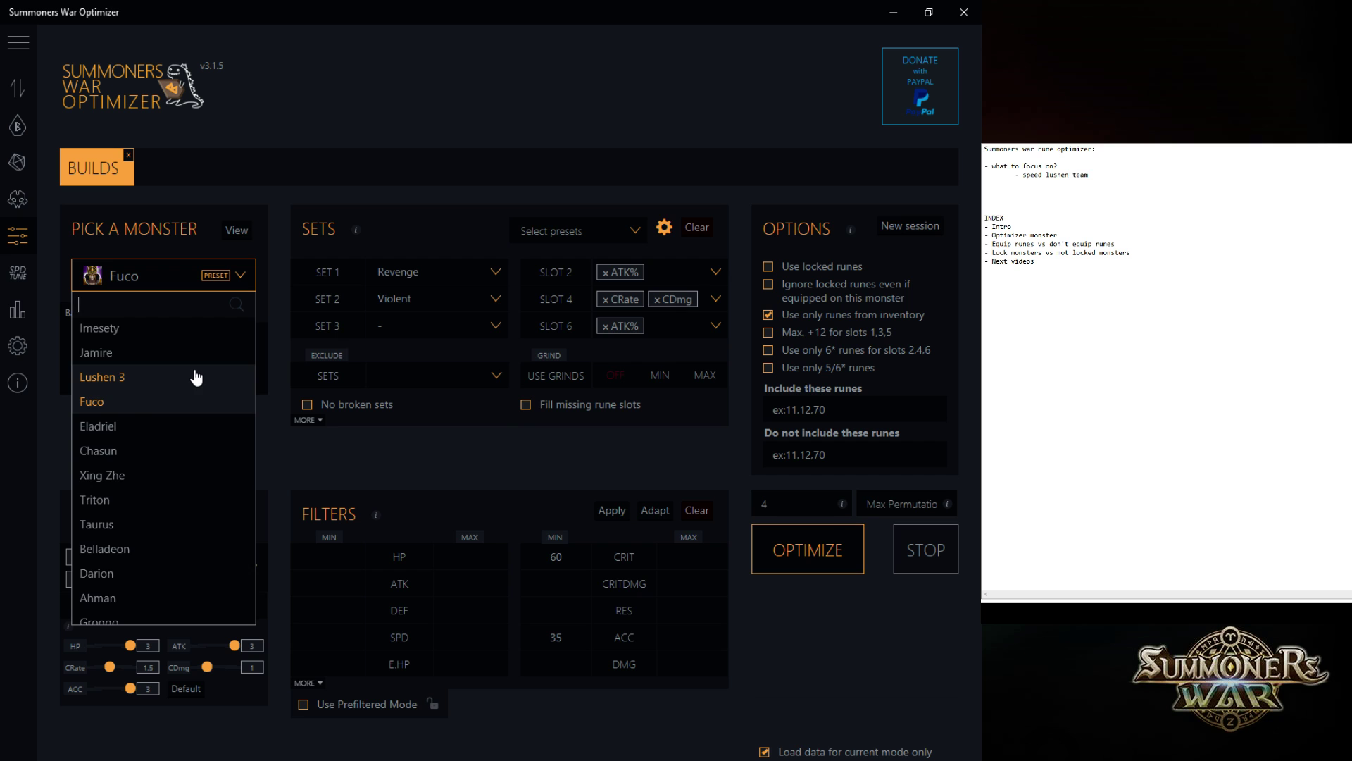
text(lushen)
click(185, 353)
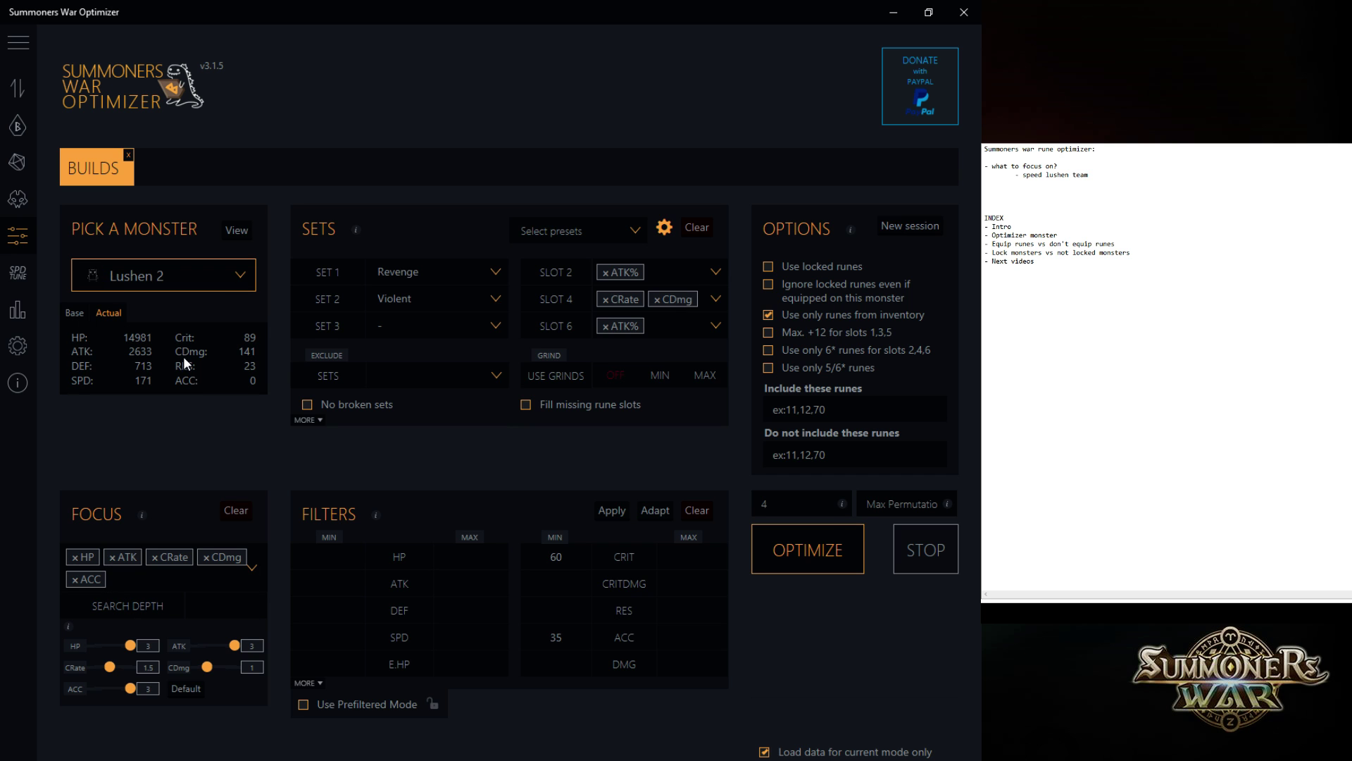
click(569, 235)
click(576, 259)
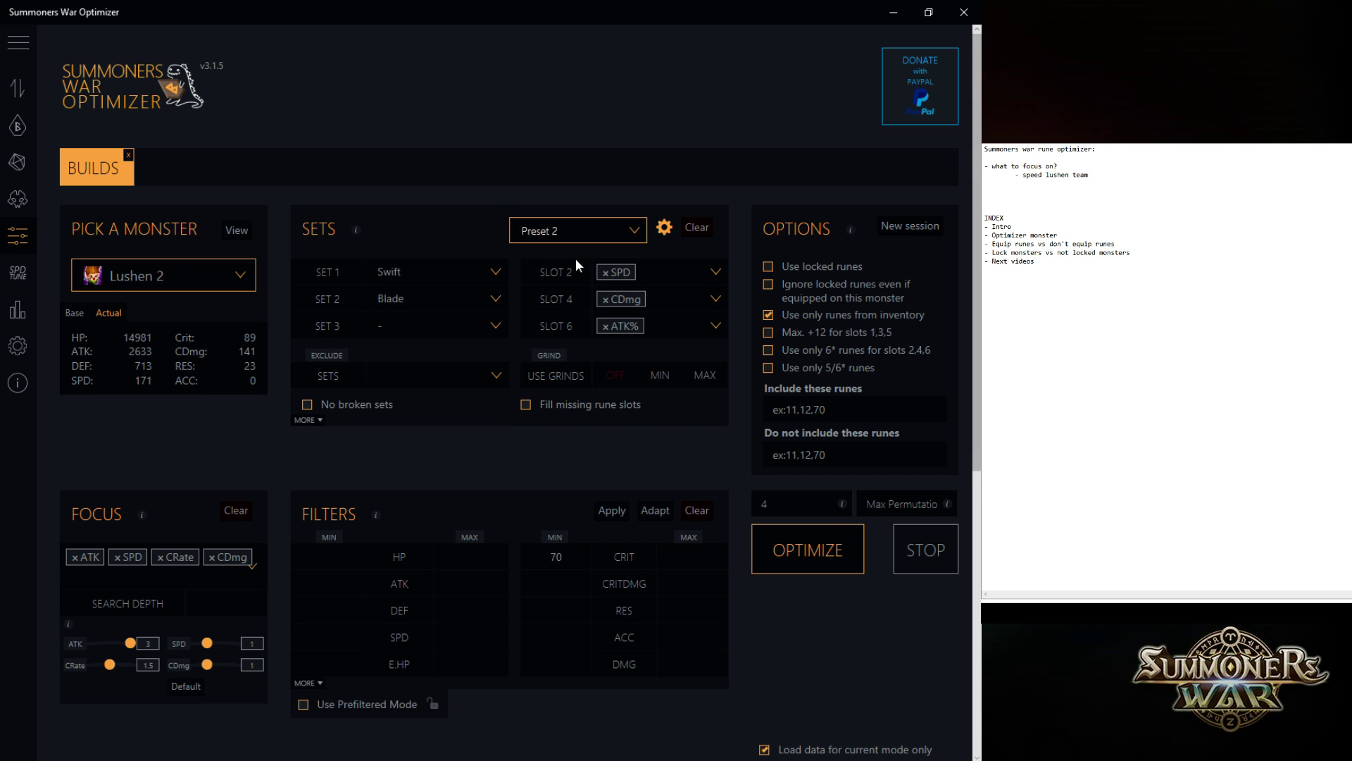
Load the Violent revenge dmg preset for Lushen 2 and switch back to Preset 2
click(589, 224)
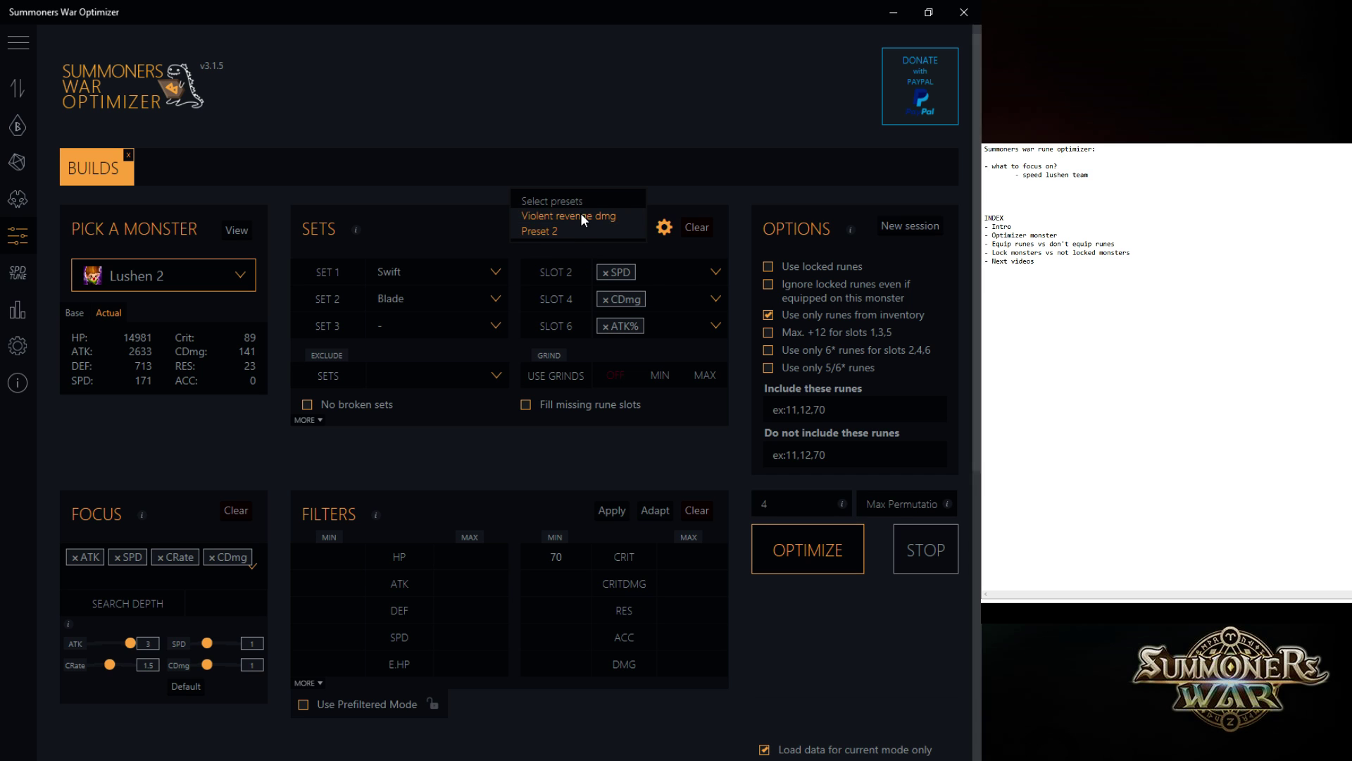
click(581, 215)
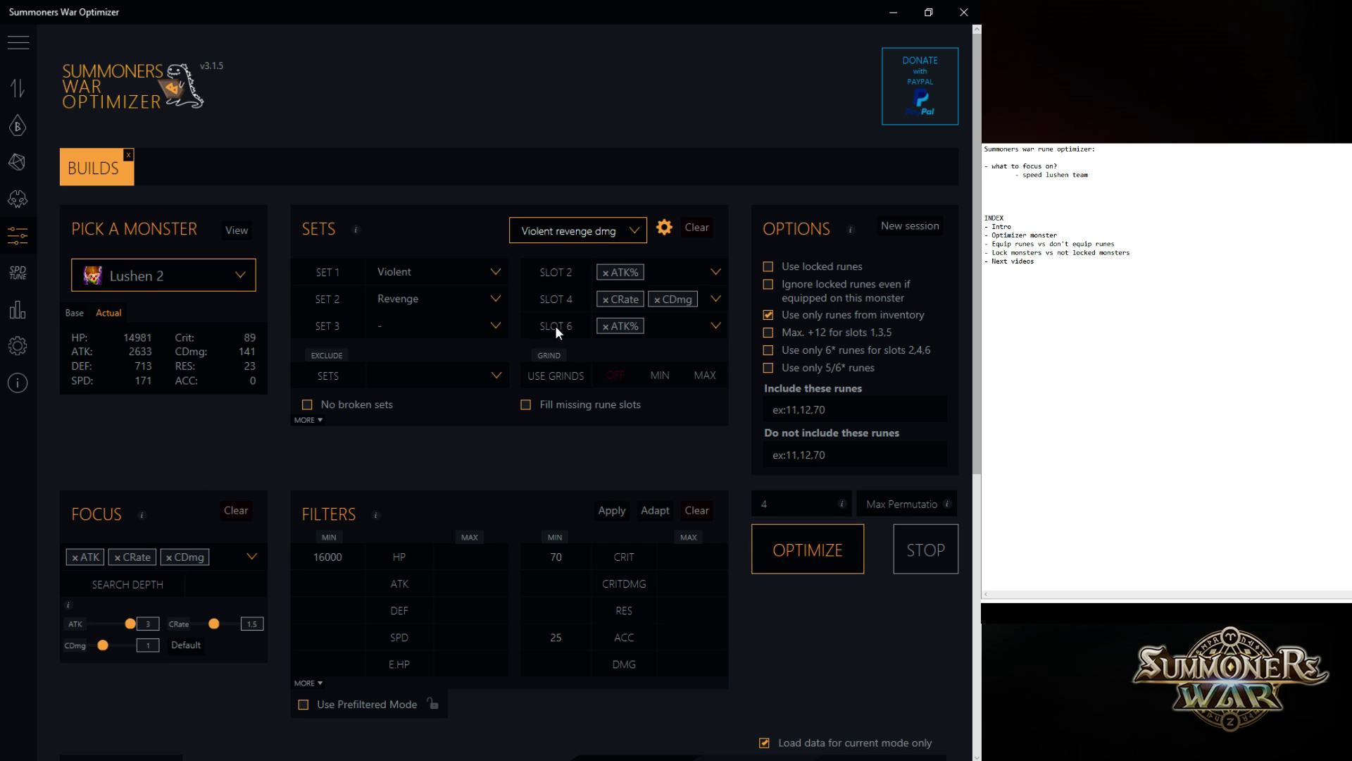
click(592, 243)
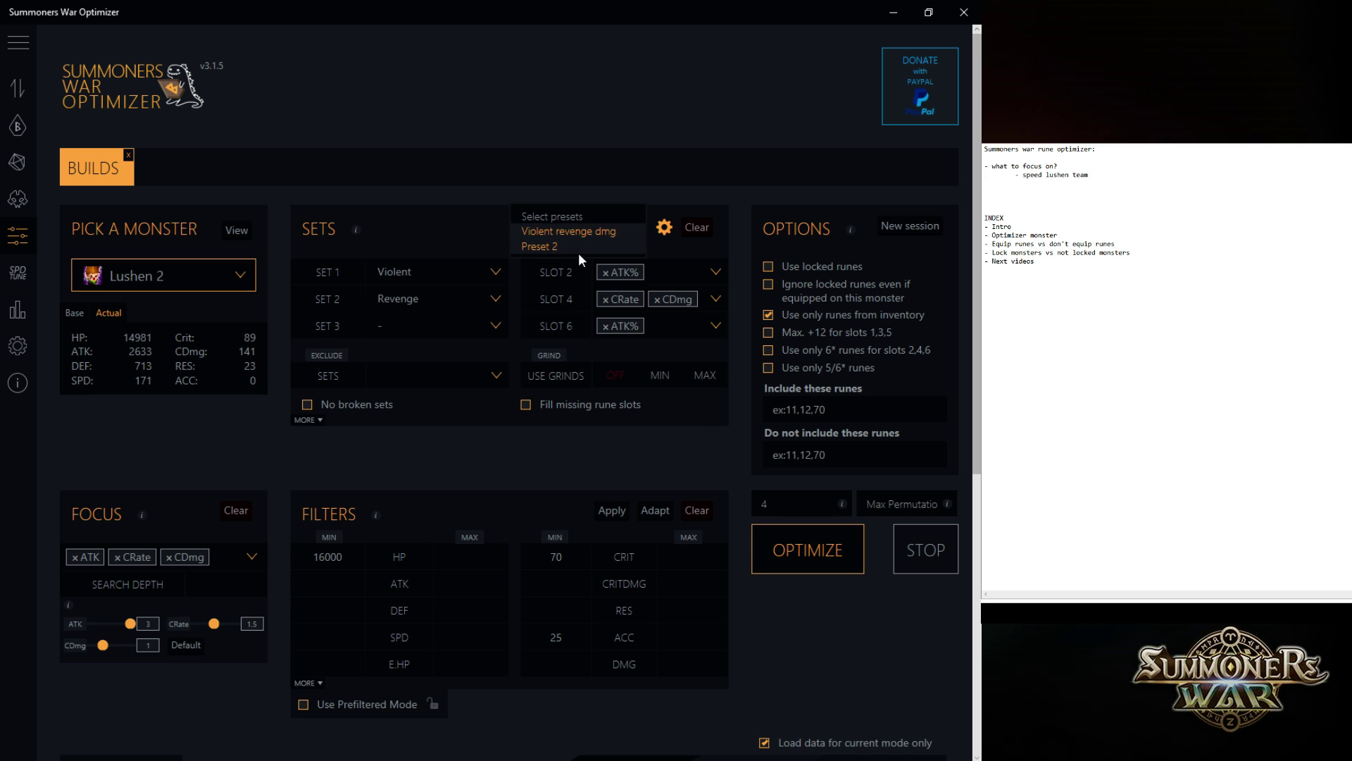
click(577, 252)
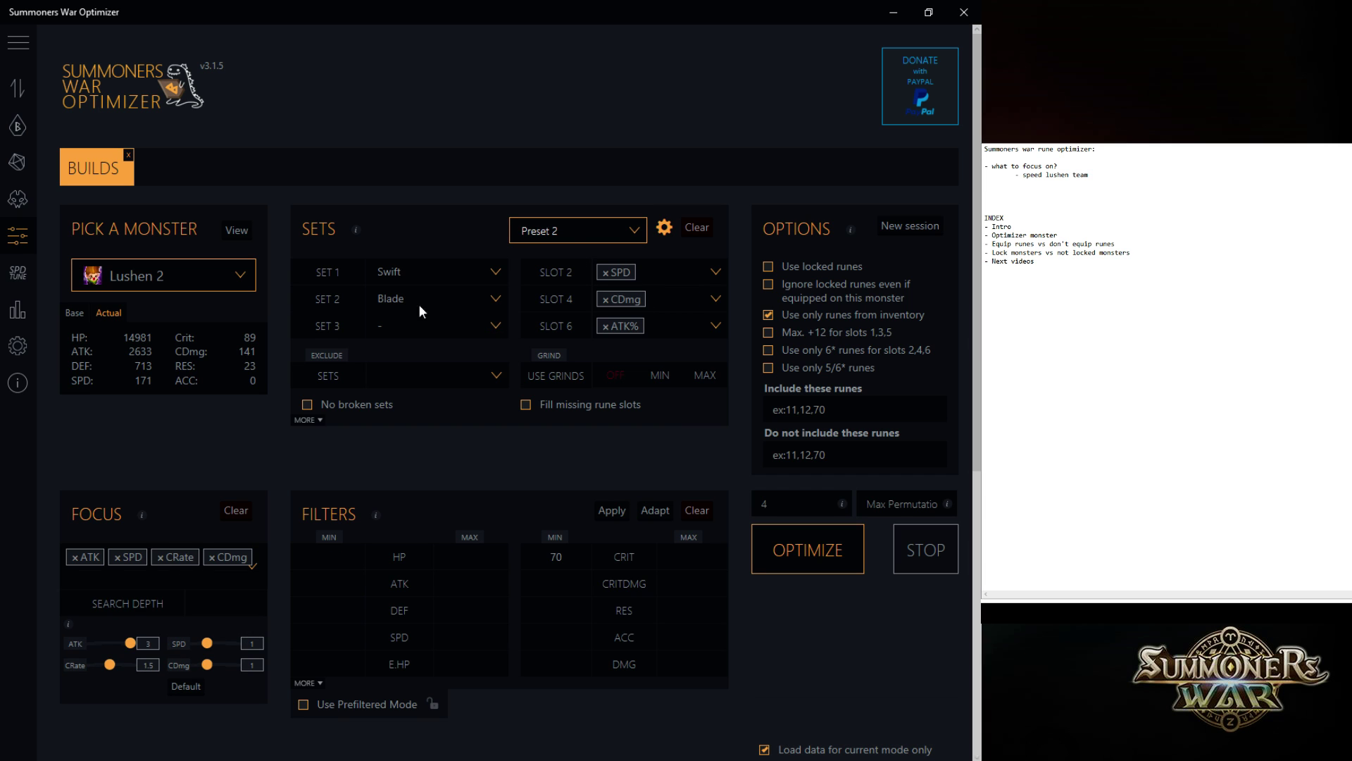
click(224, 278)
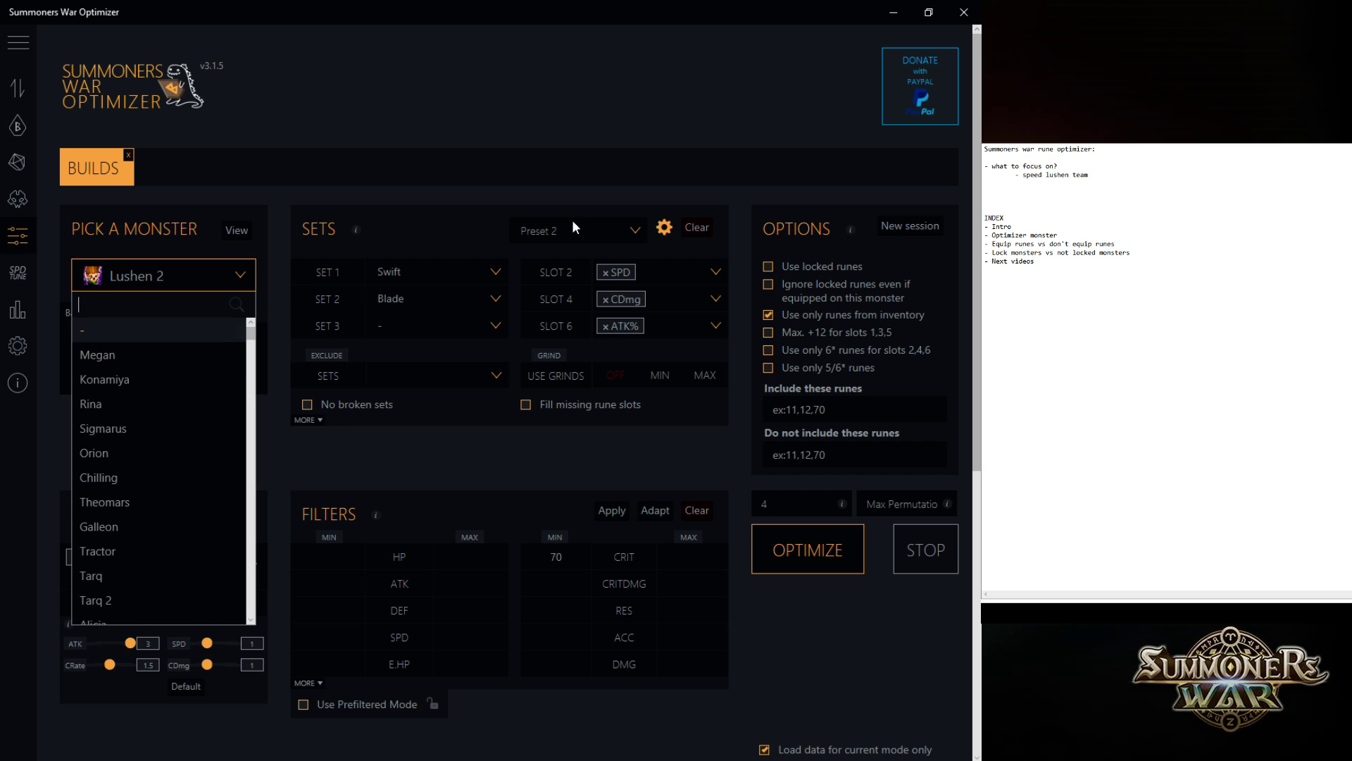
click(461, 229)
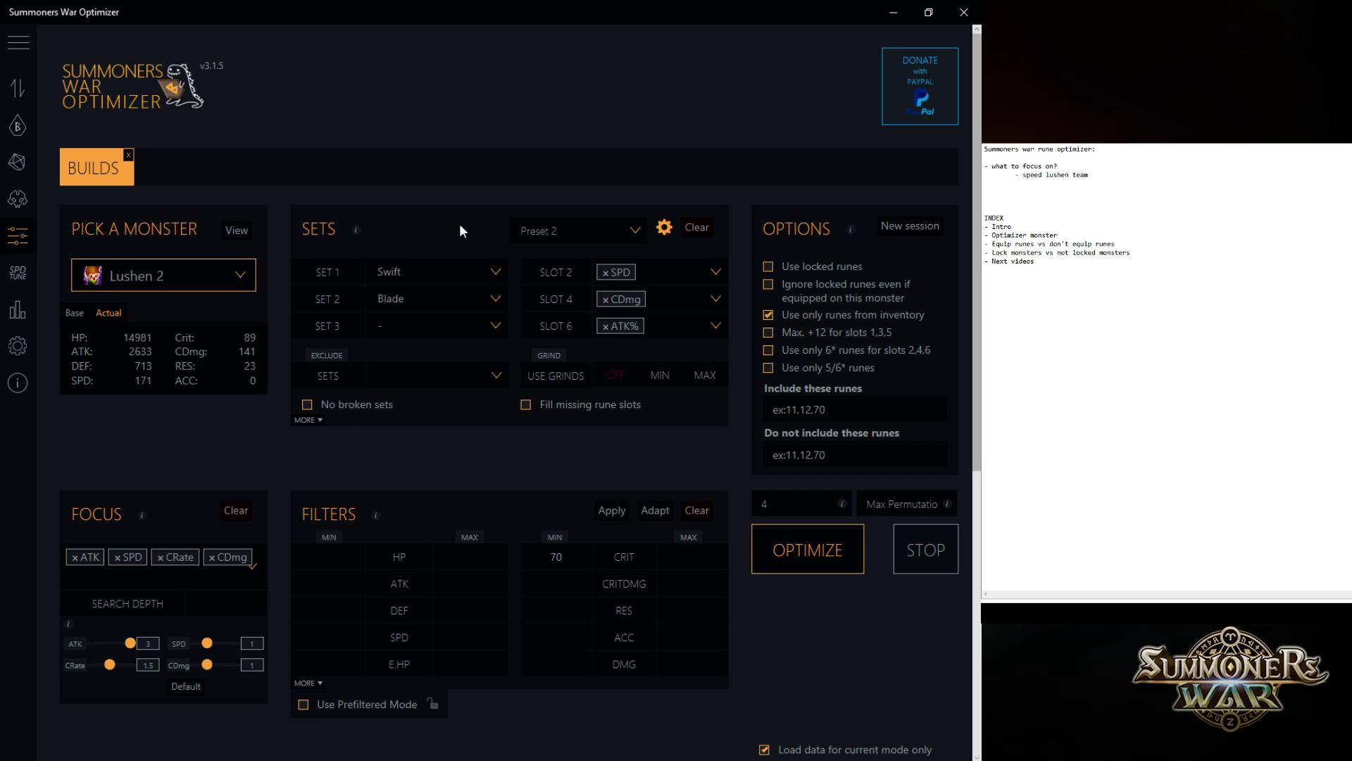
Turn off the option that limits the optimization to runes from the inventory
click(769, 317)
click(769, 317)
scroll(638, 390, down, 5)
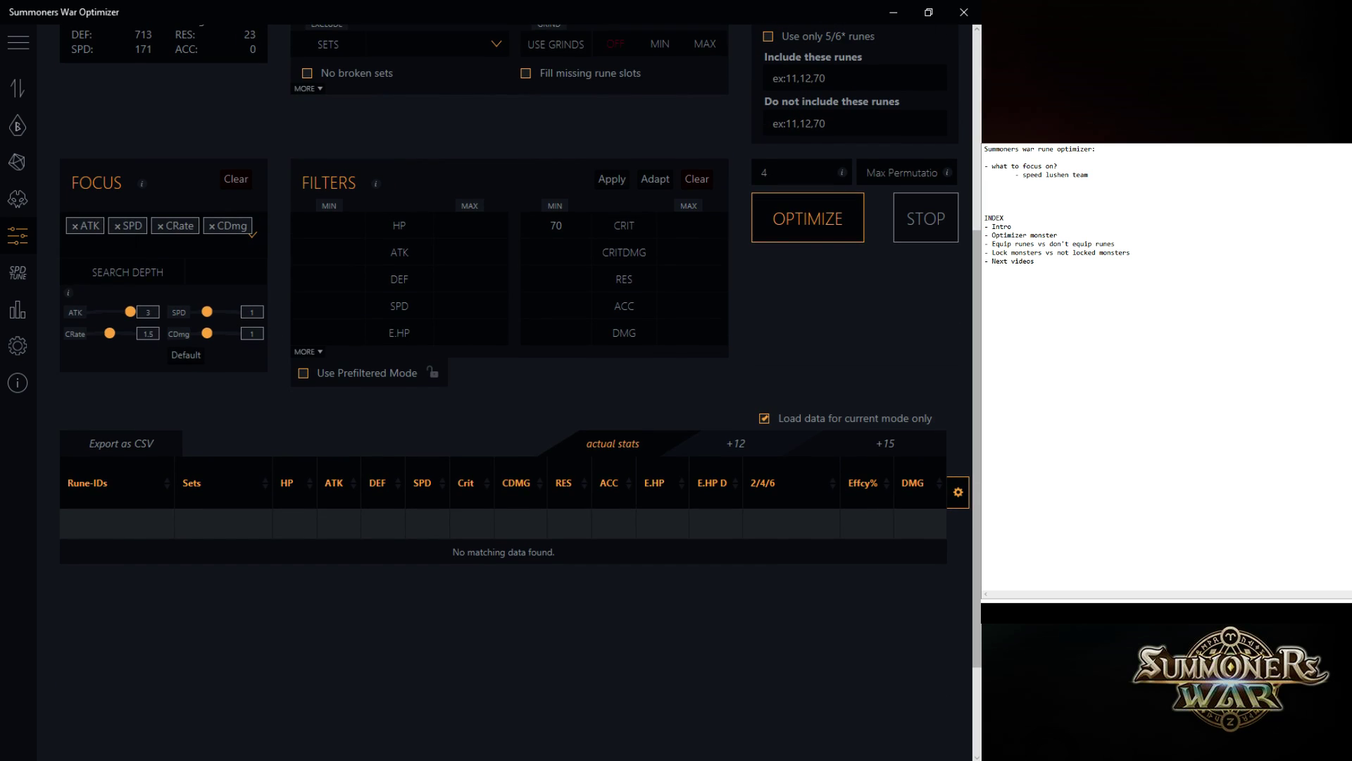
Try removing SPD from Lushen 2's focus stats
click(162, 233)
click(379, 434)
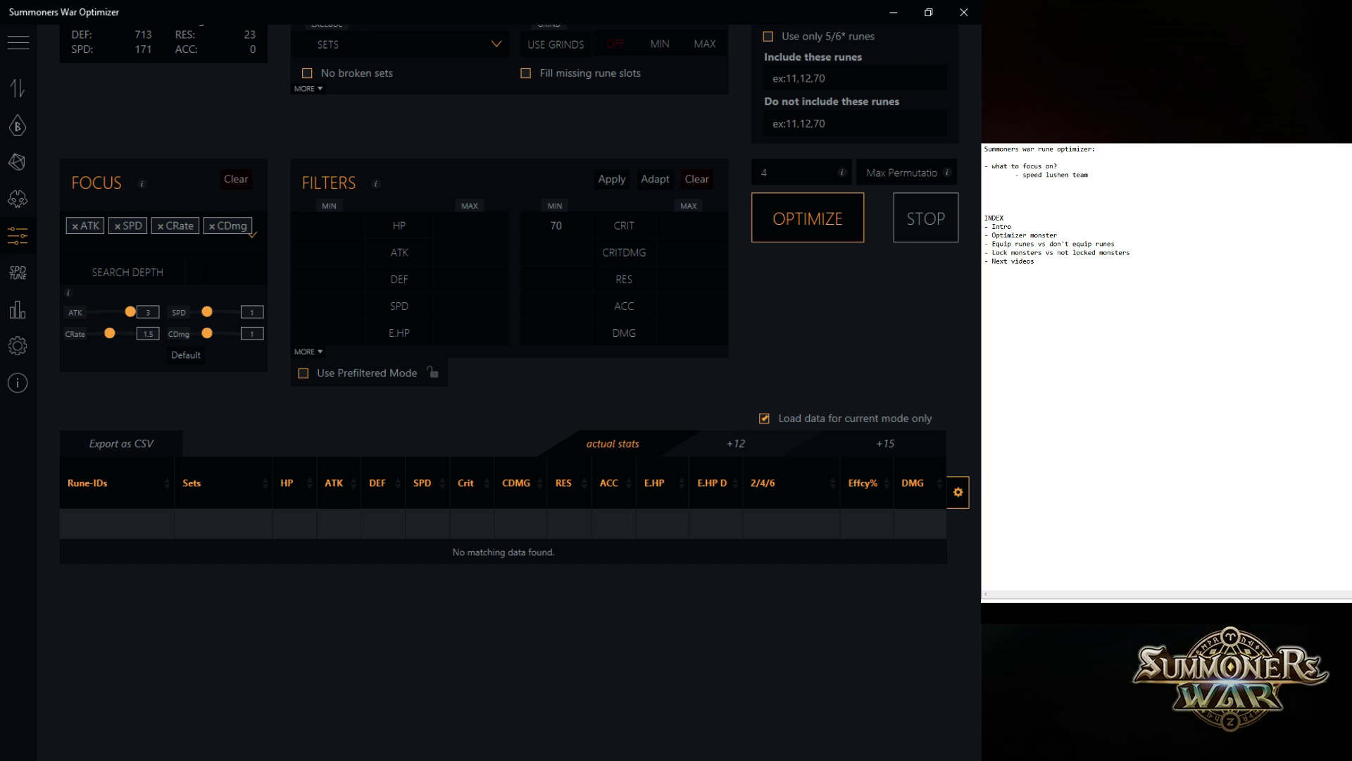
click(117, 234)
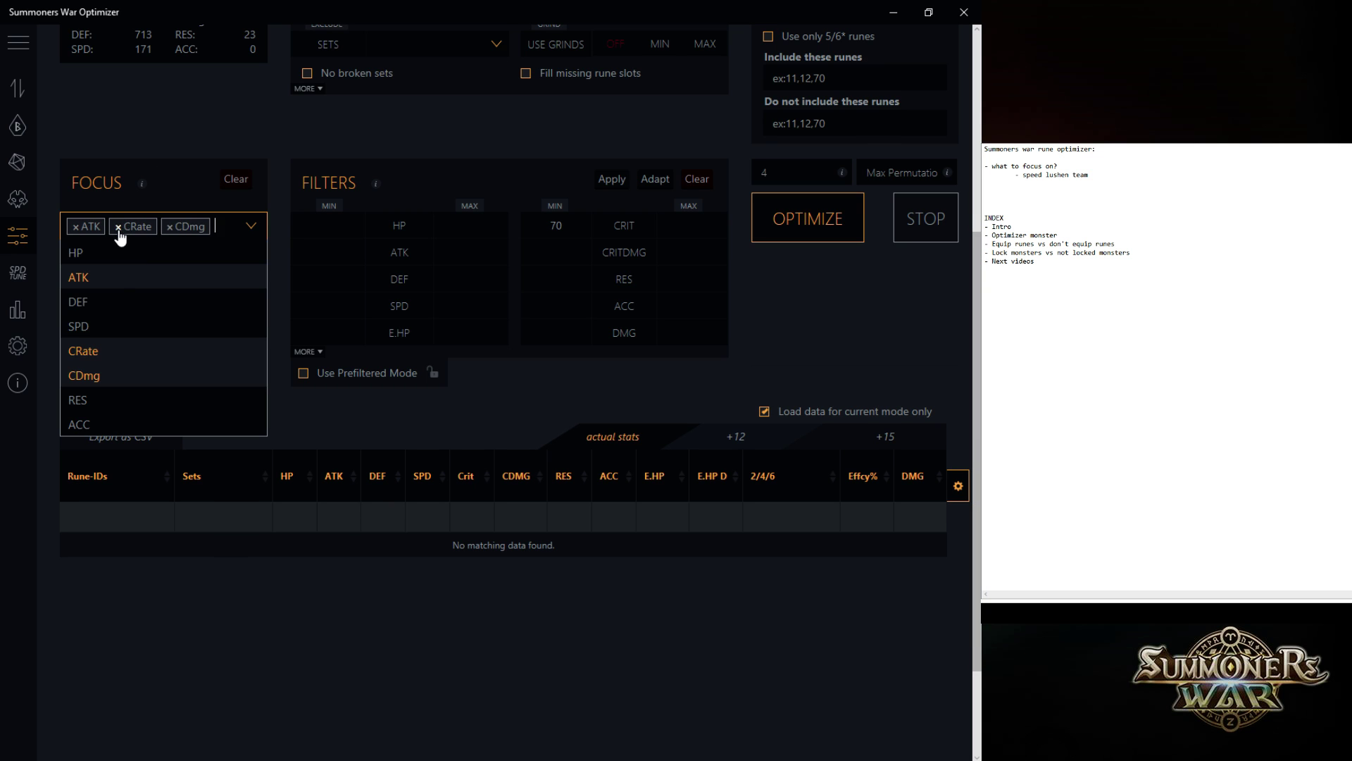
key(Escape)
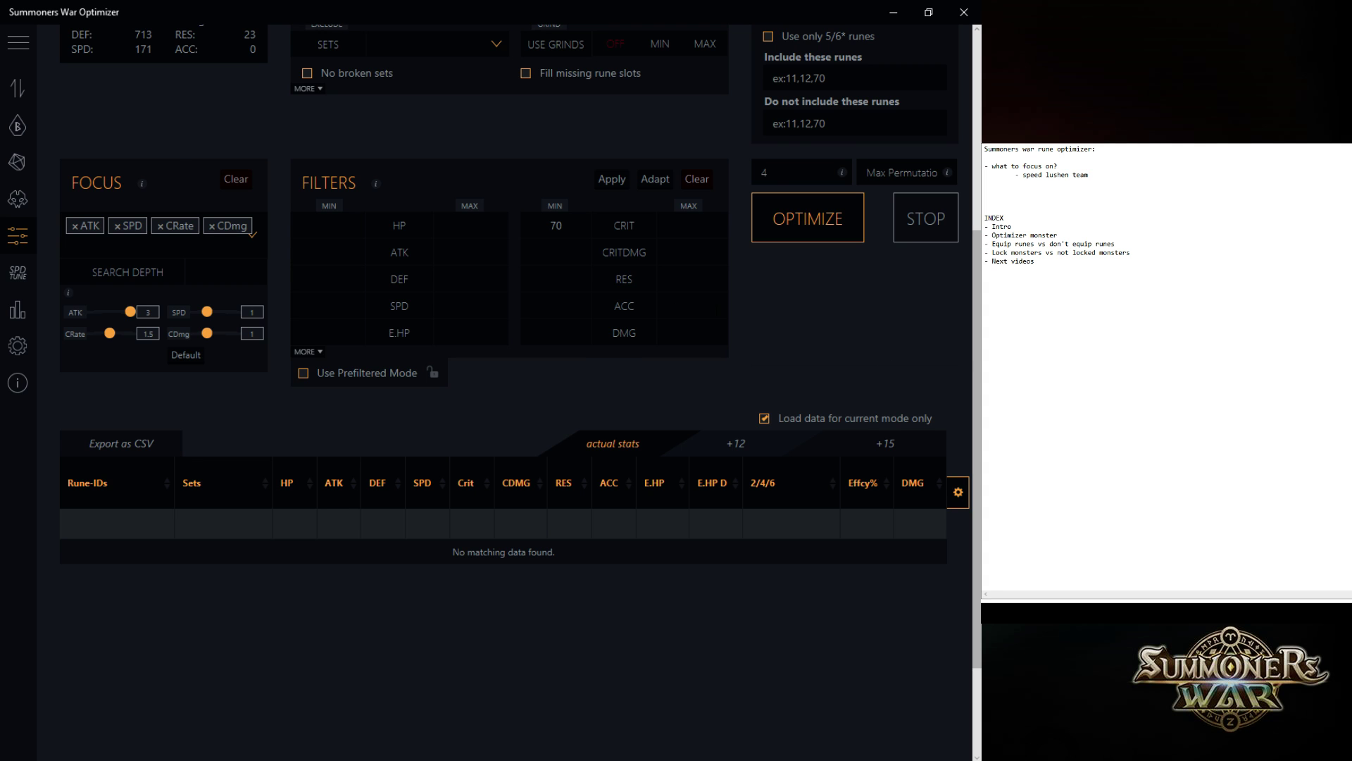
Raise the CDmg weight in Lushen 2's focus settings to 1.5
scroll(601, 348, up, 2)
scroll(602, 348, up, 1)
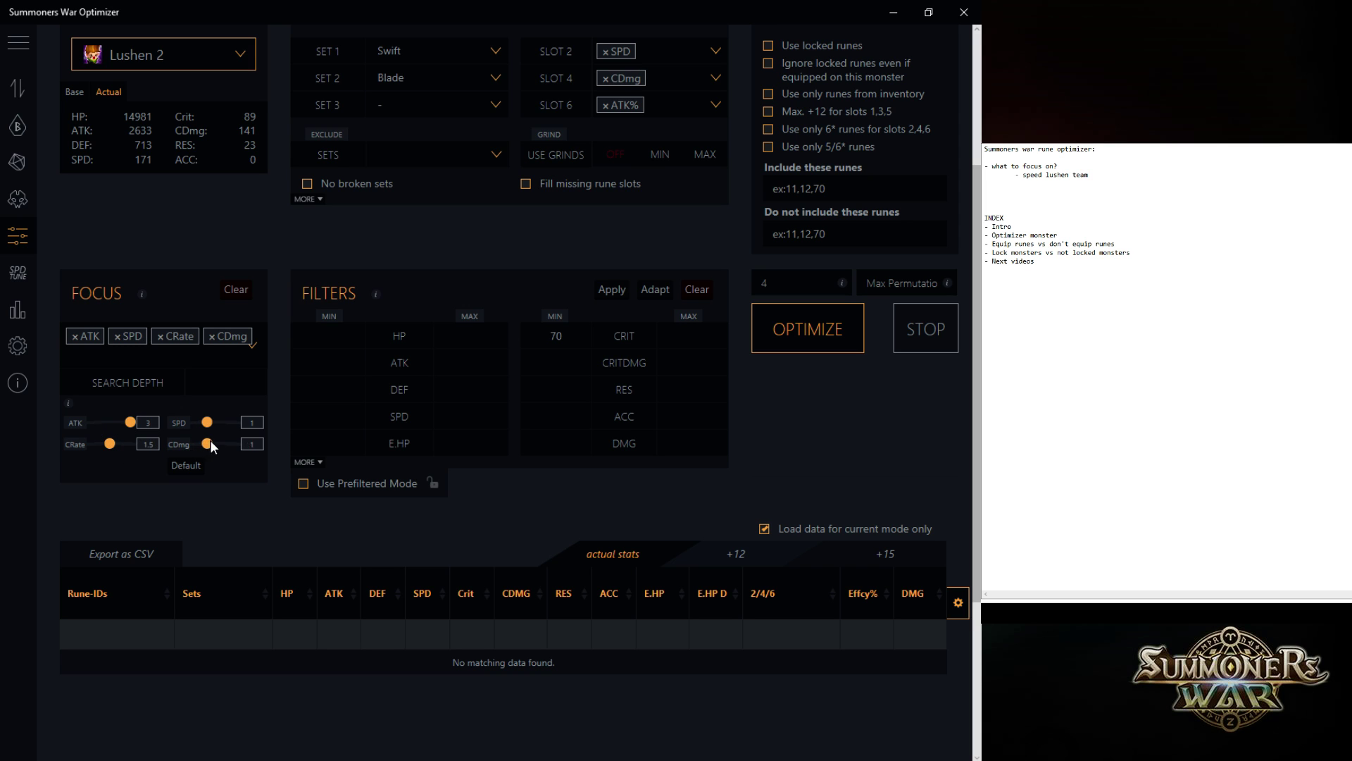
drag(217, 440, 218, 440)
Run the optimization for Lushen 2 with stats shown at +15 and view the first build's stat comparison
click(779, 335)
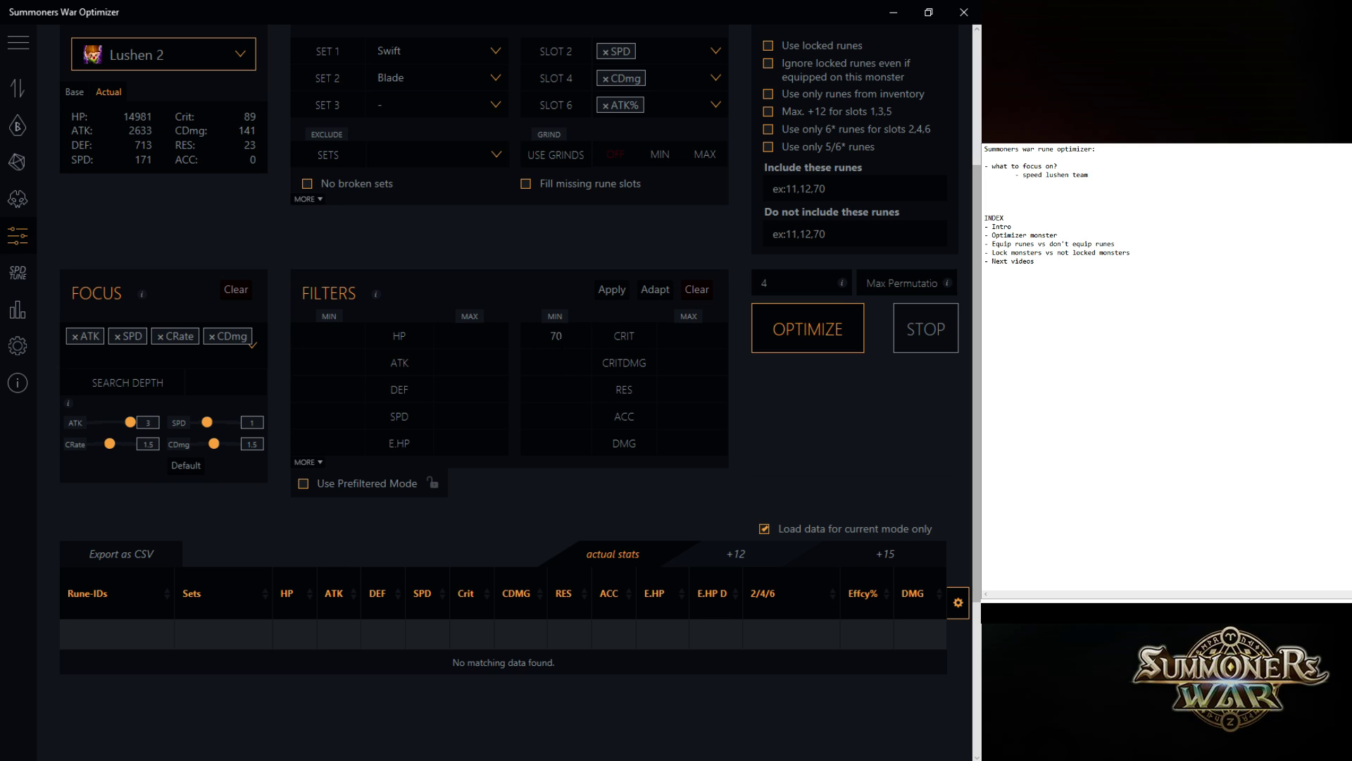
click(888, 558)
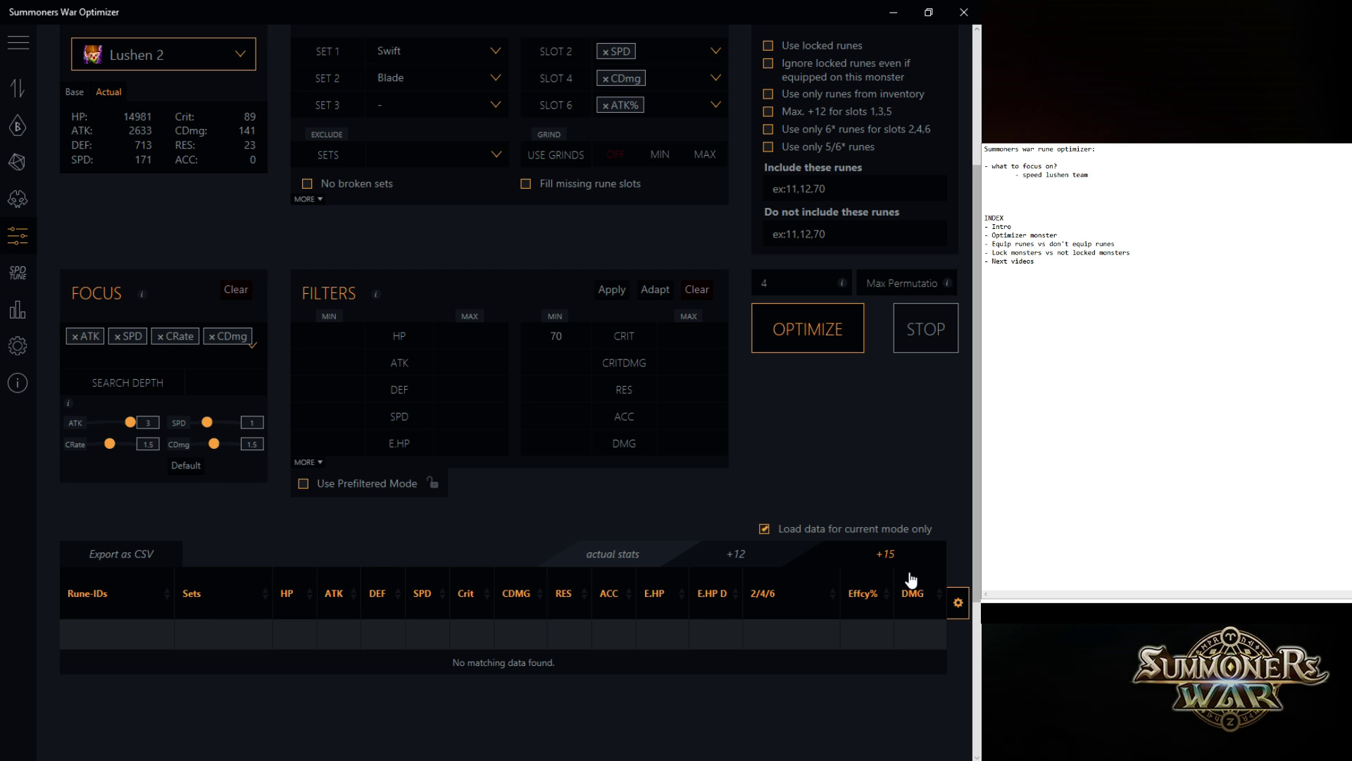
click(827, 355)
scroll(826, 352, down, 3)
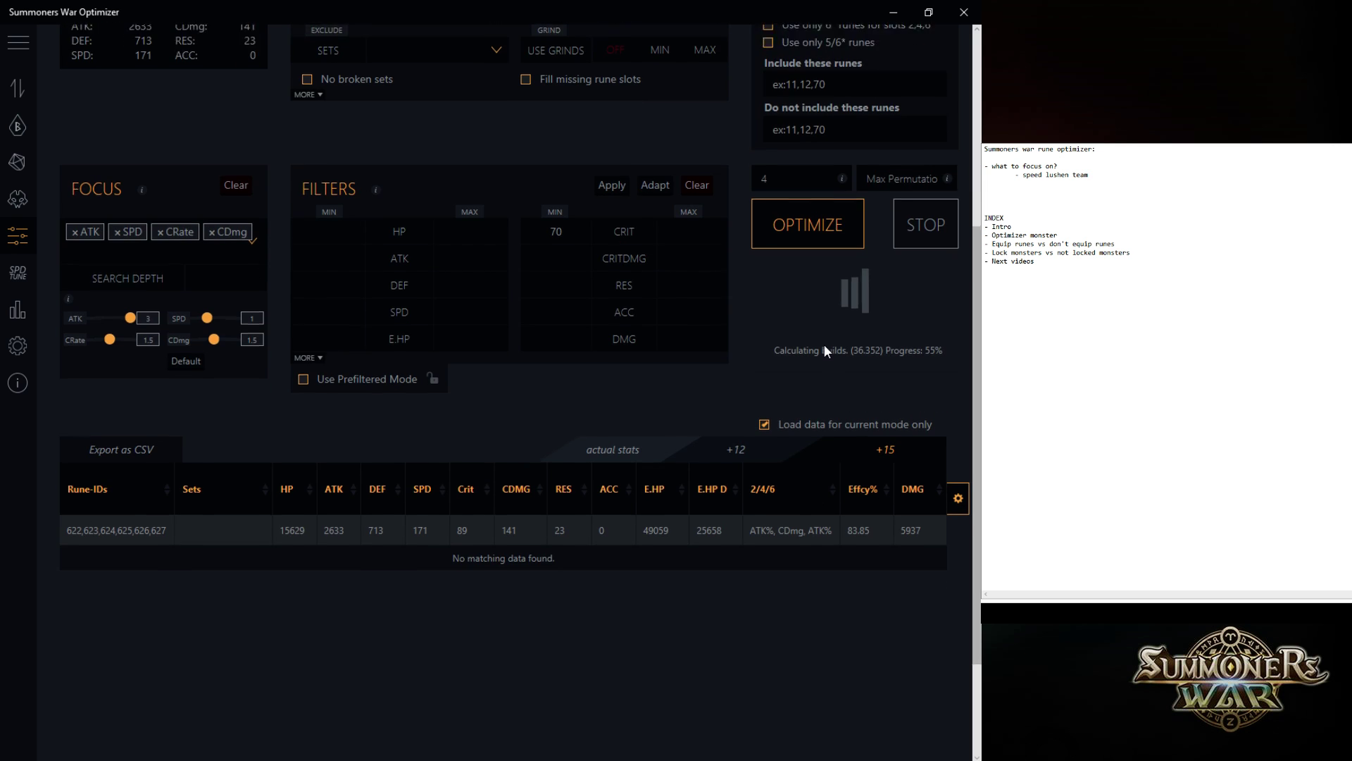
scroll(827, 351, down, 3)
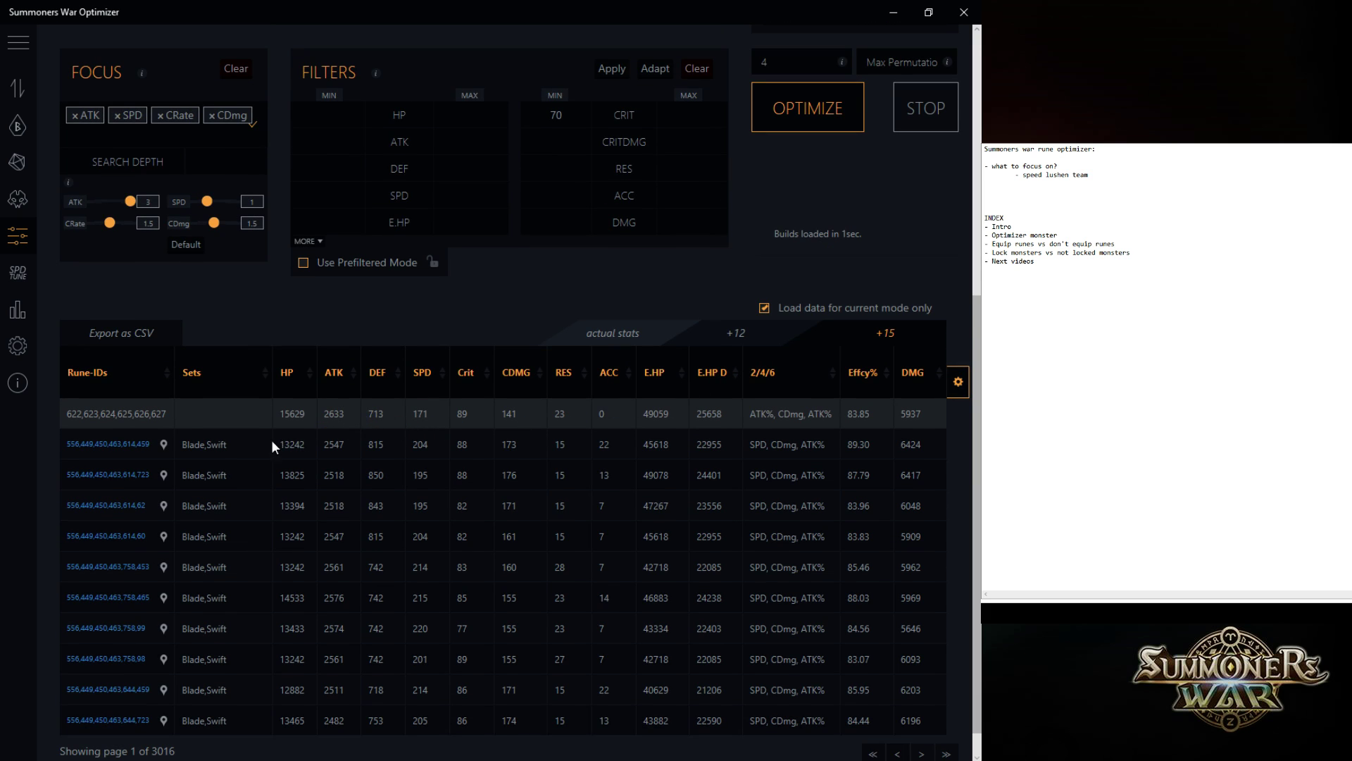
mouse_move(129, 448)
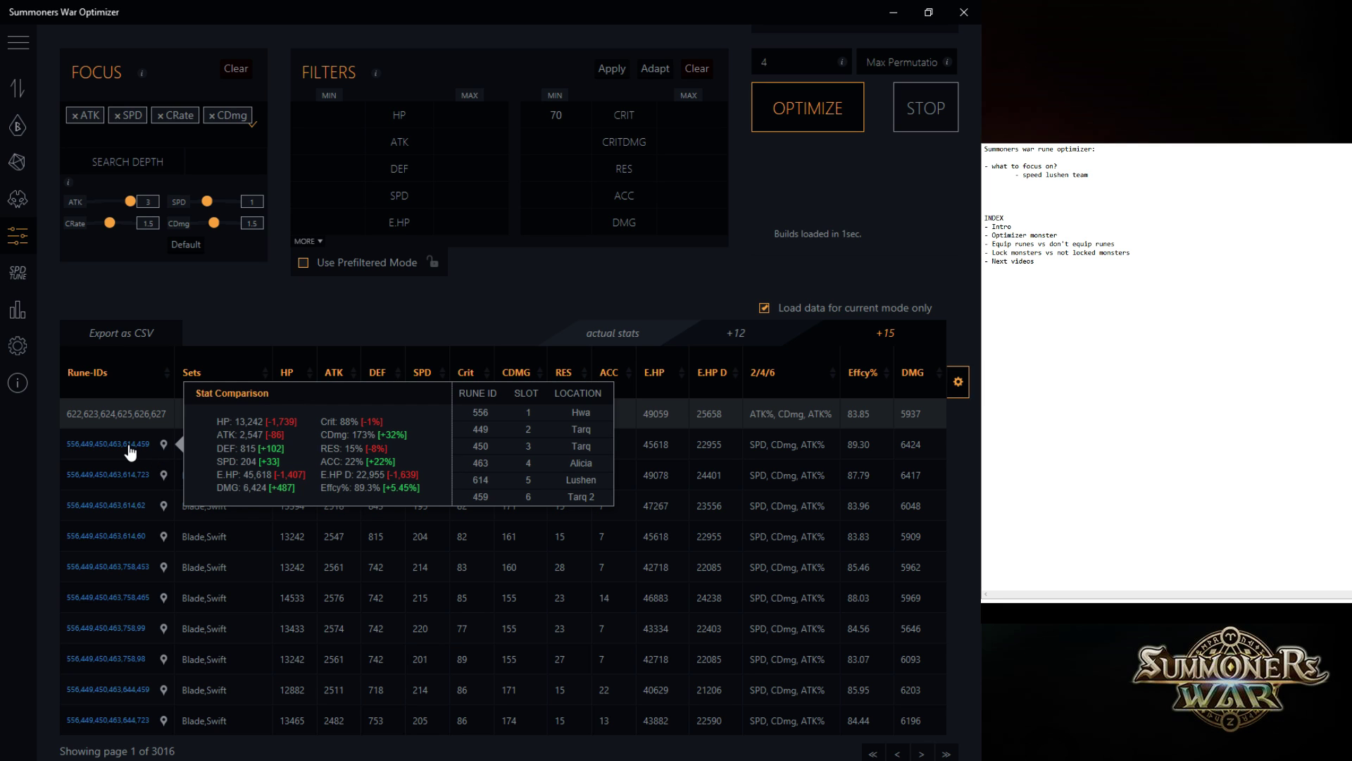
Customize the DMG value to use damage output per skill for Lushen's Amputation Magic with maximum skillups
click(958, 387)
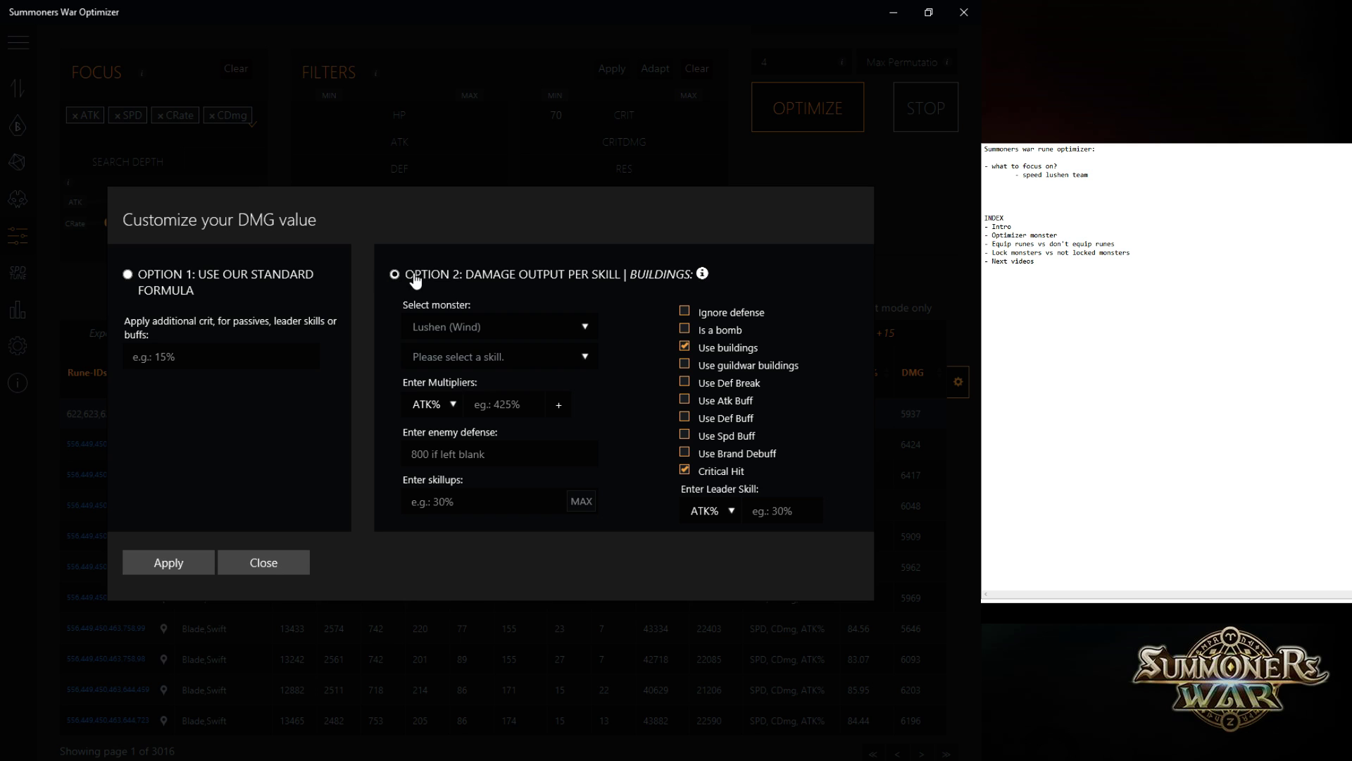
click(499, 355)
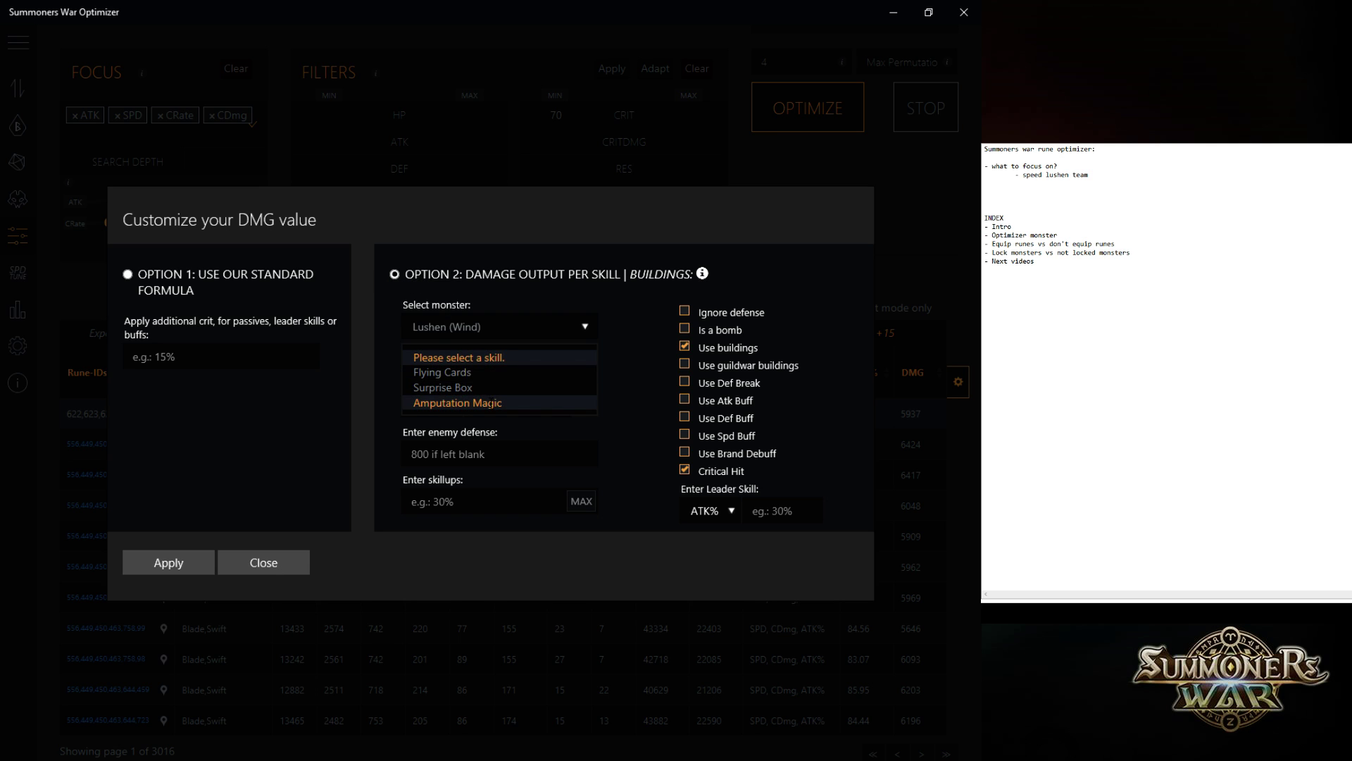
click(489, 403)
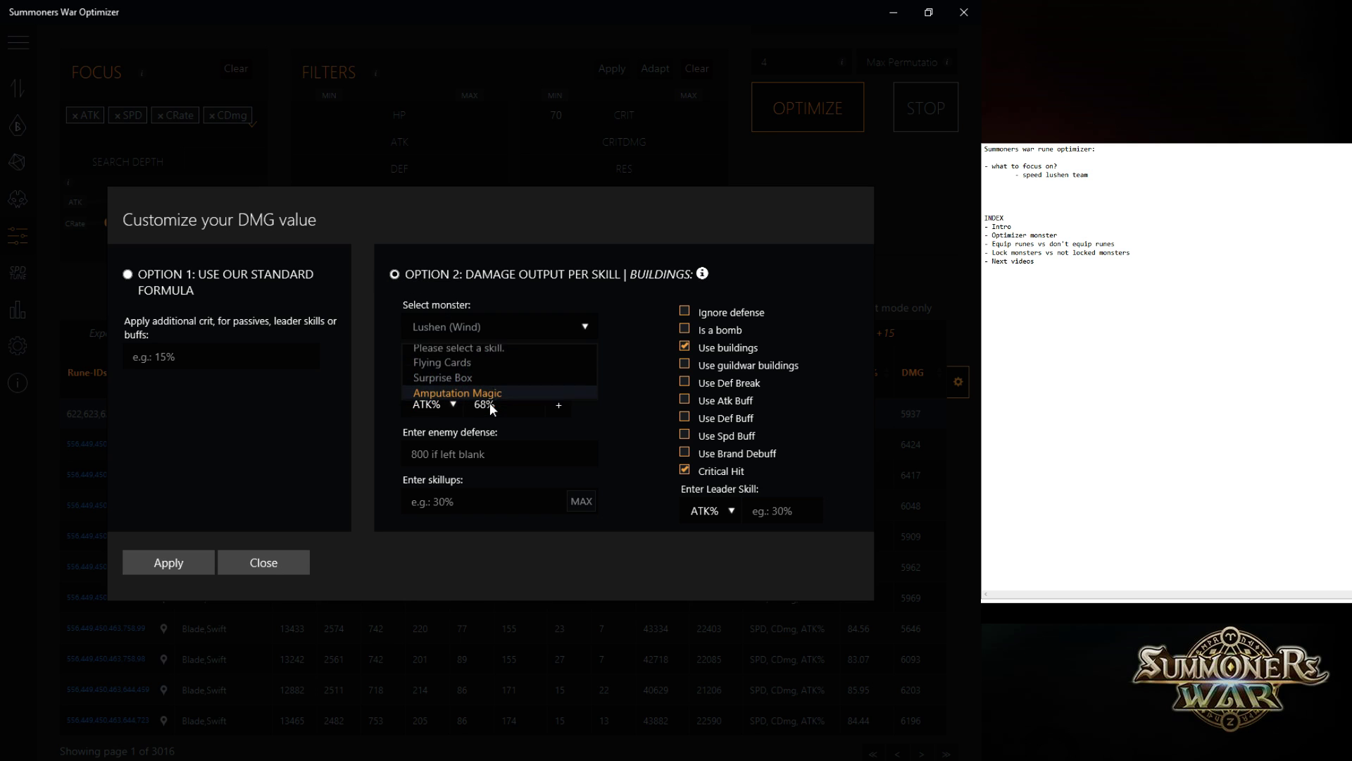
click(588, 507)
Set an ATK% leader skill of 30, enable the Atk buff and Ignore defense, and apply the DMG settings
click(771, 511)
text(3)
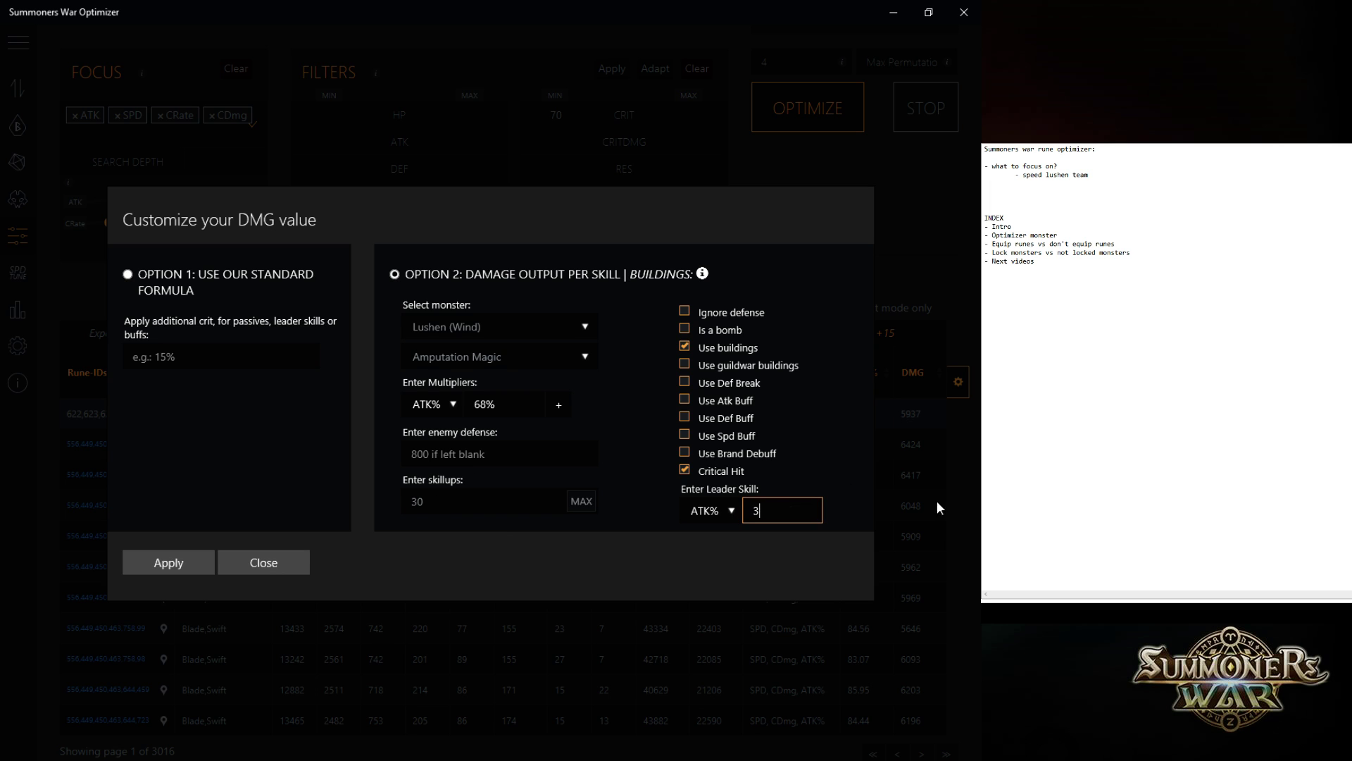
text(0)
click(684, 400)
click(690, 309)
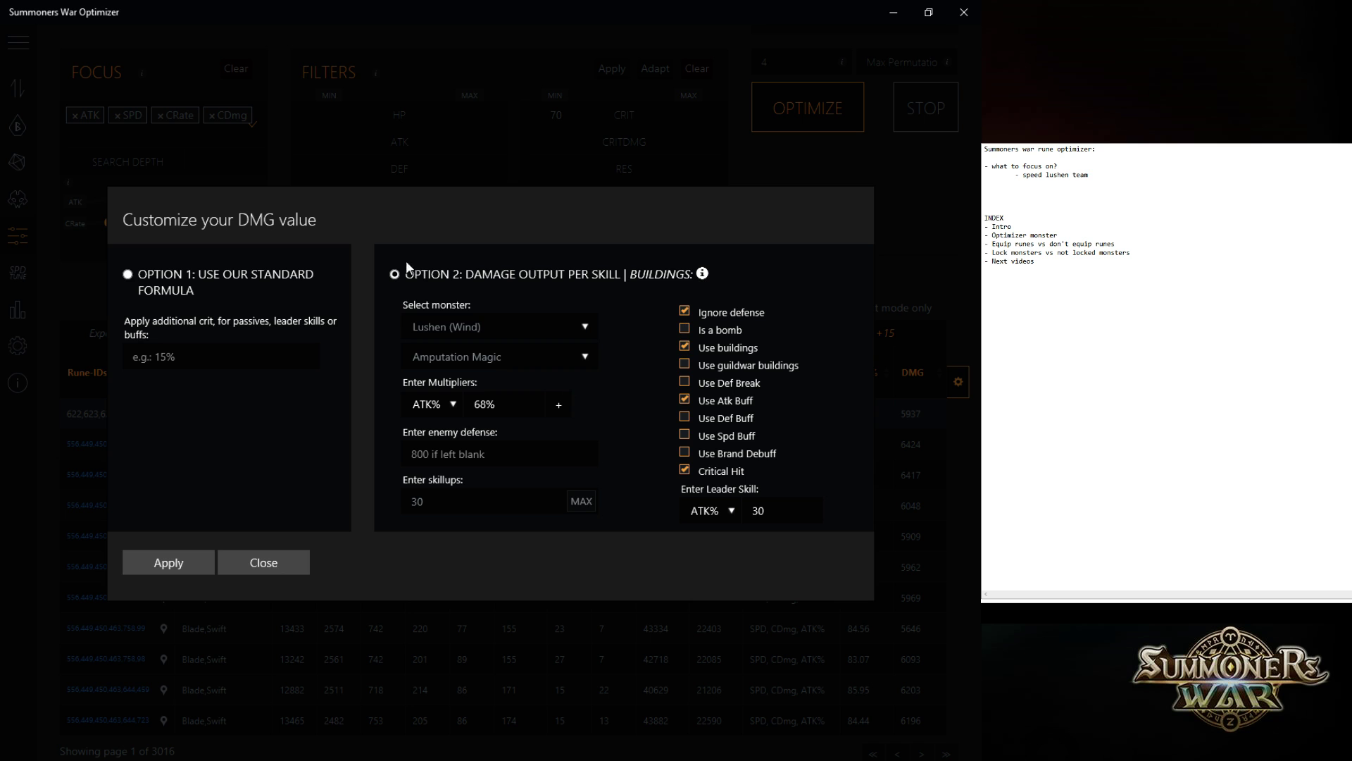
click(207, 564)
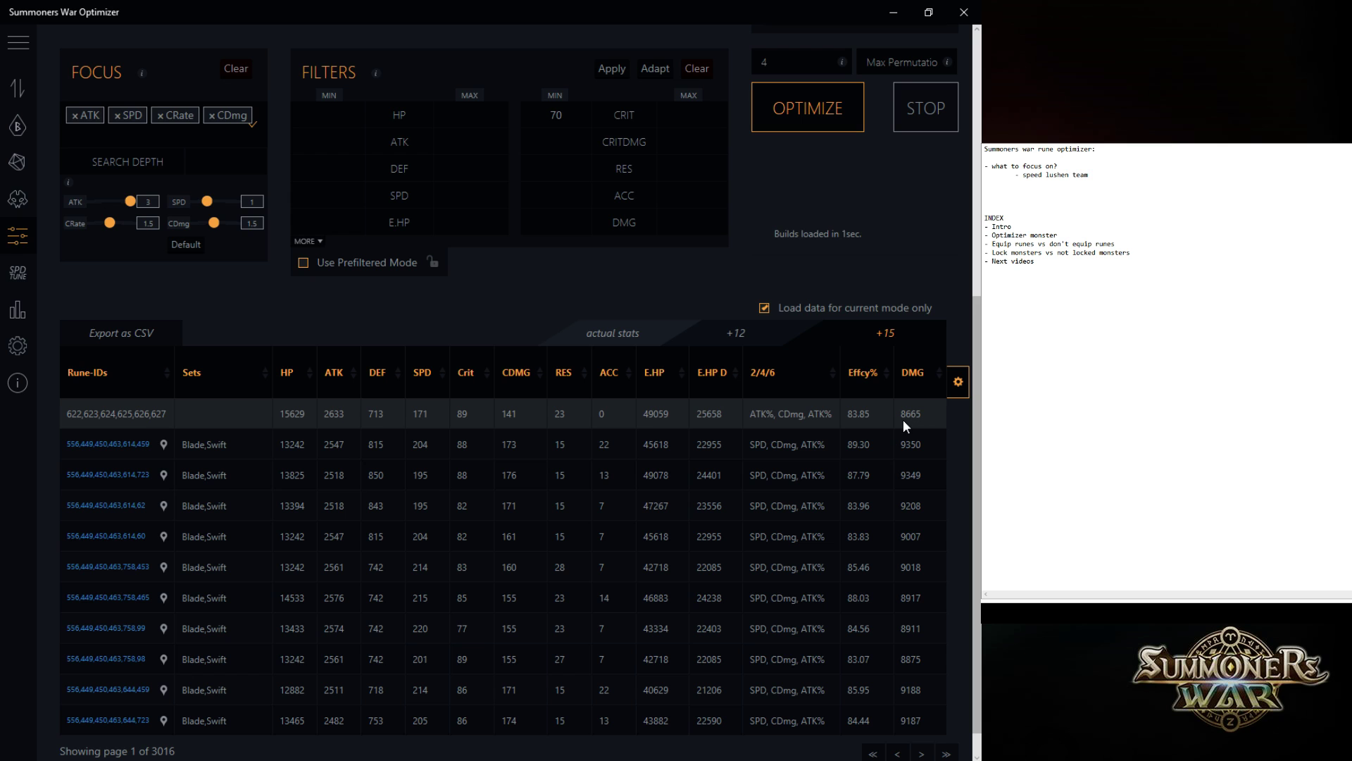
Sort the builds by DMG in descending order and apply a minimum SPD filter of 200
click(932, 374)
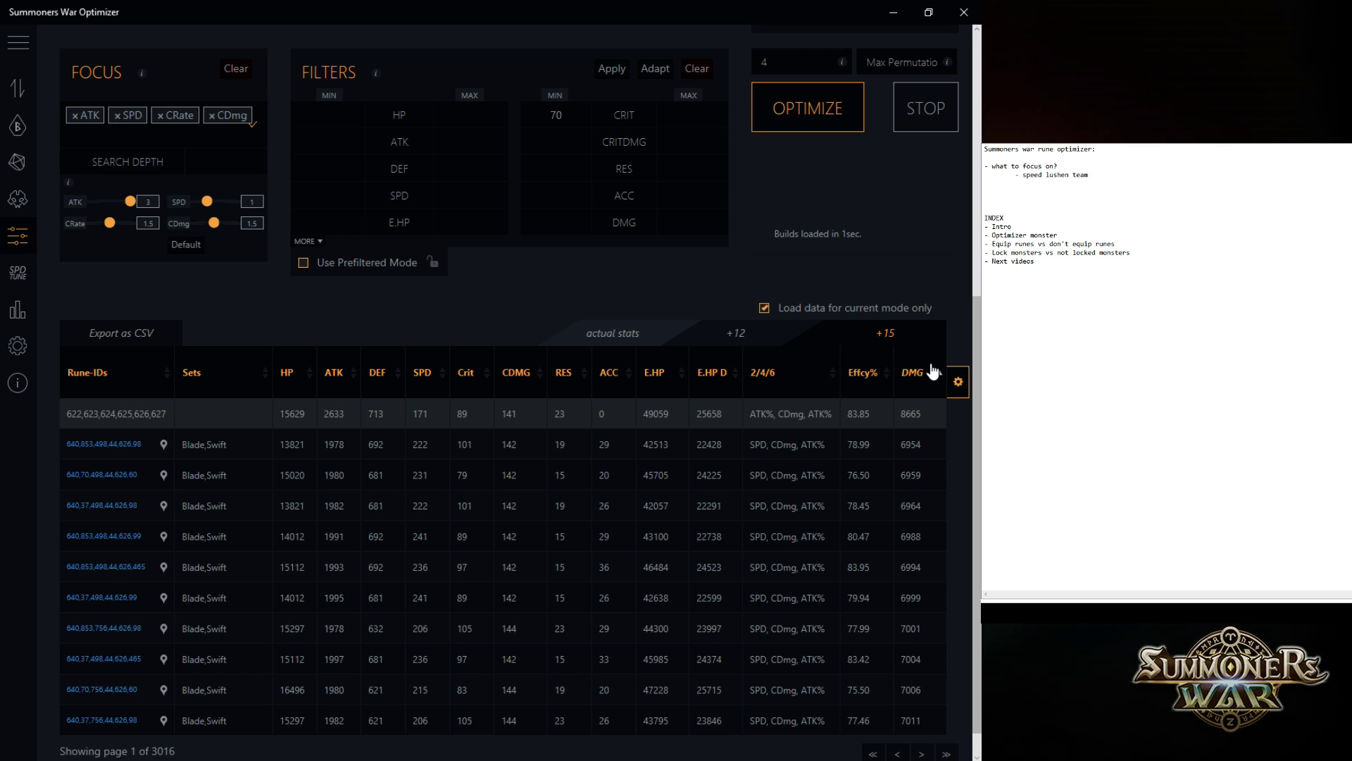
click(933, 373)
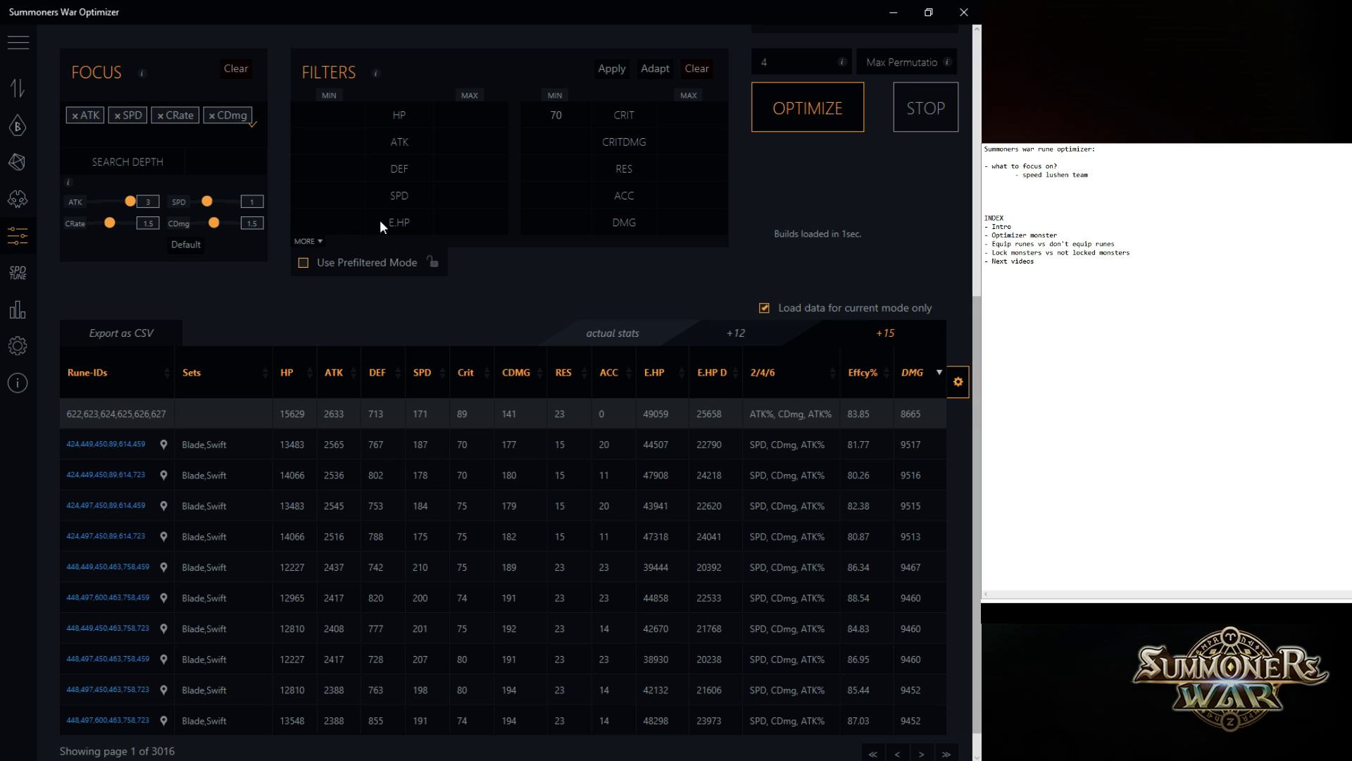
click(345, 197)
text(200)
click(613, 71)
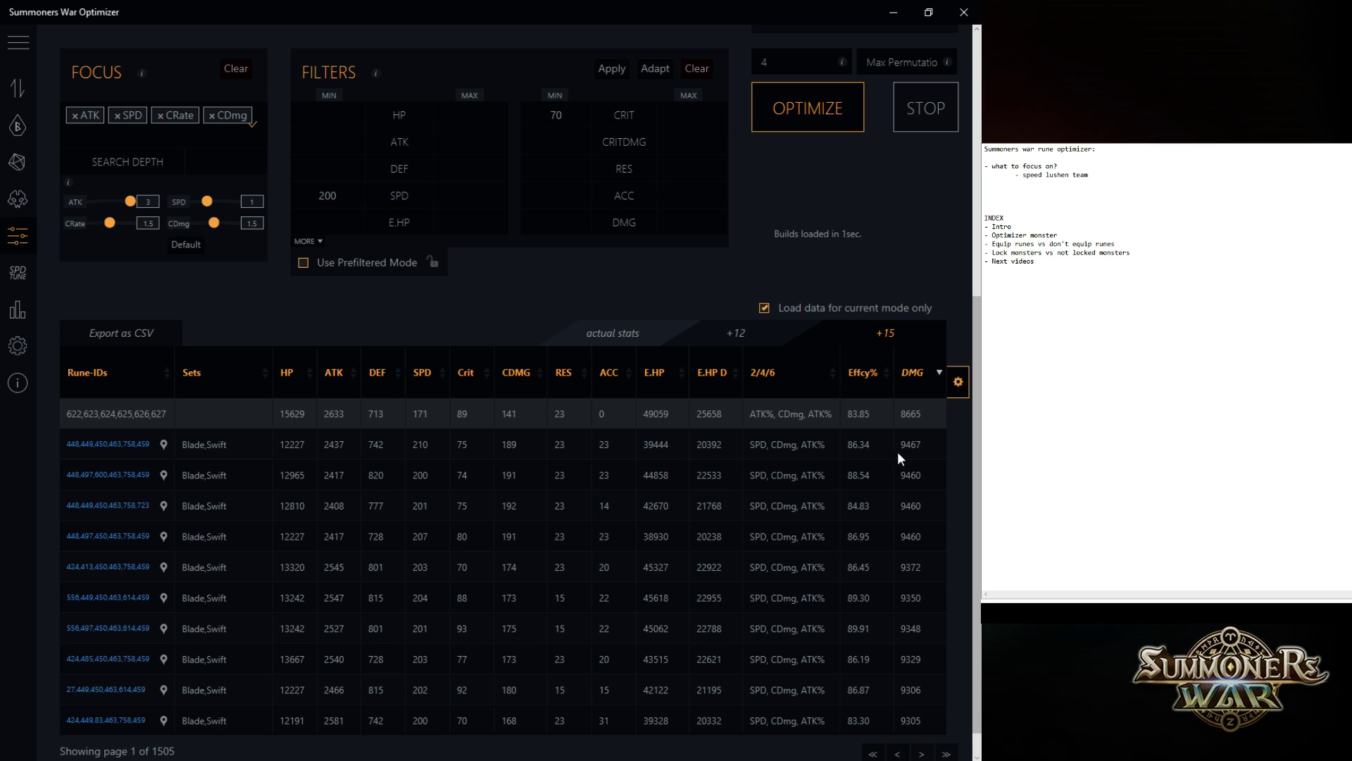
Compare the Lushen 2 builds sorted by highest SPD, and then by DMG in ascending and descending order
click(422, 373)
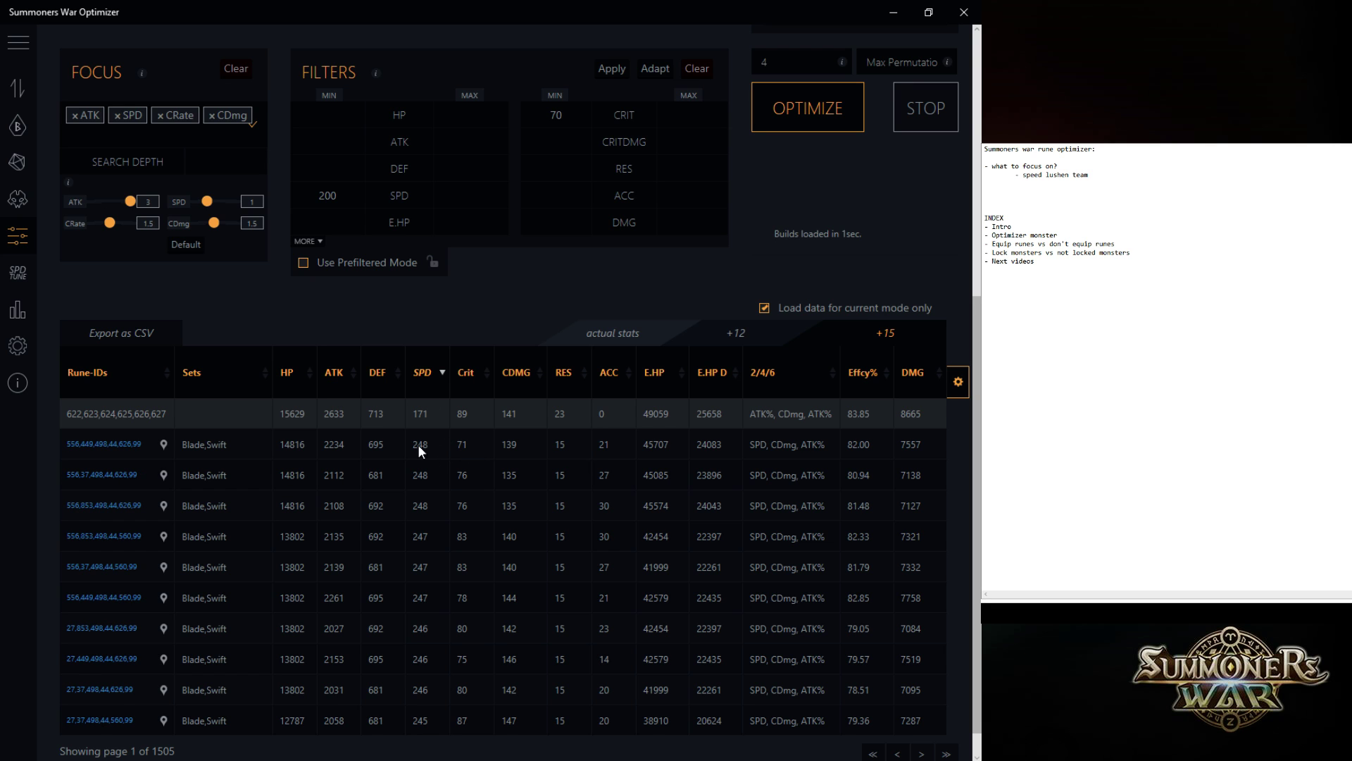
click(927, 393)
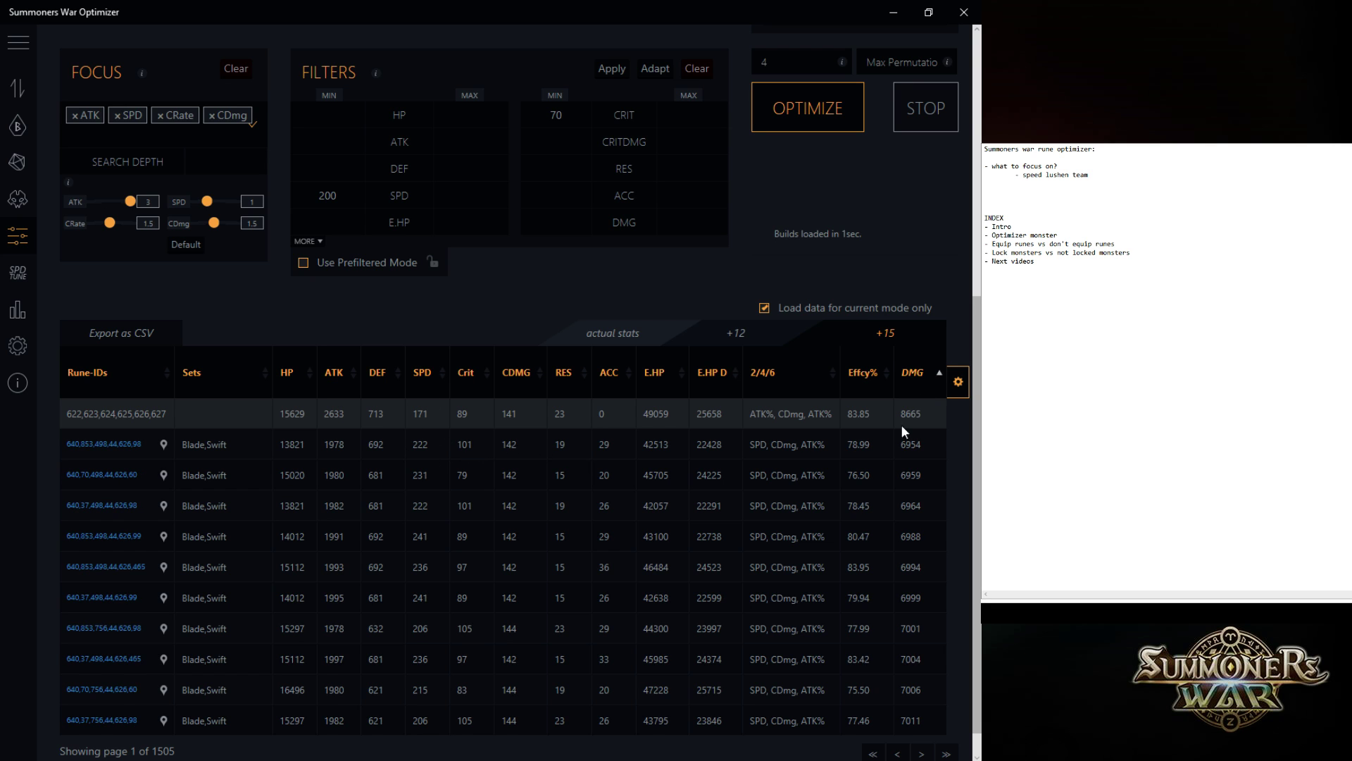
click(918, 387)
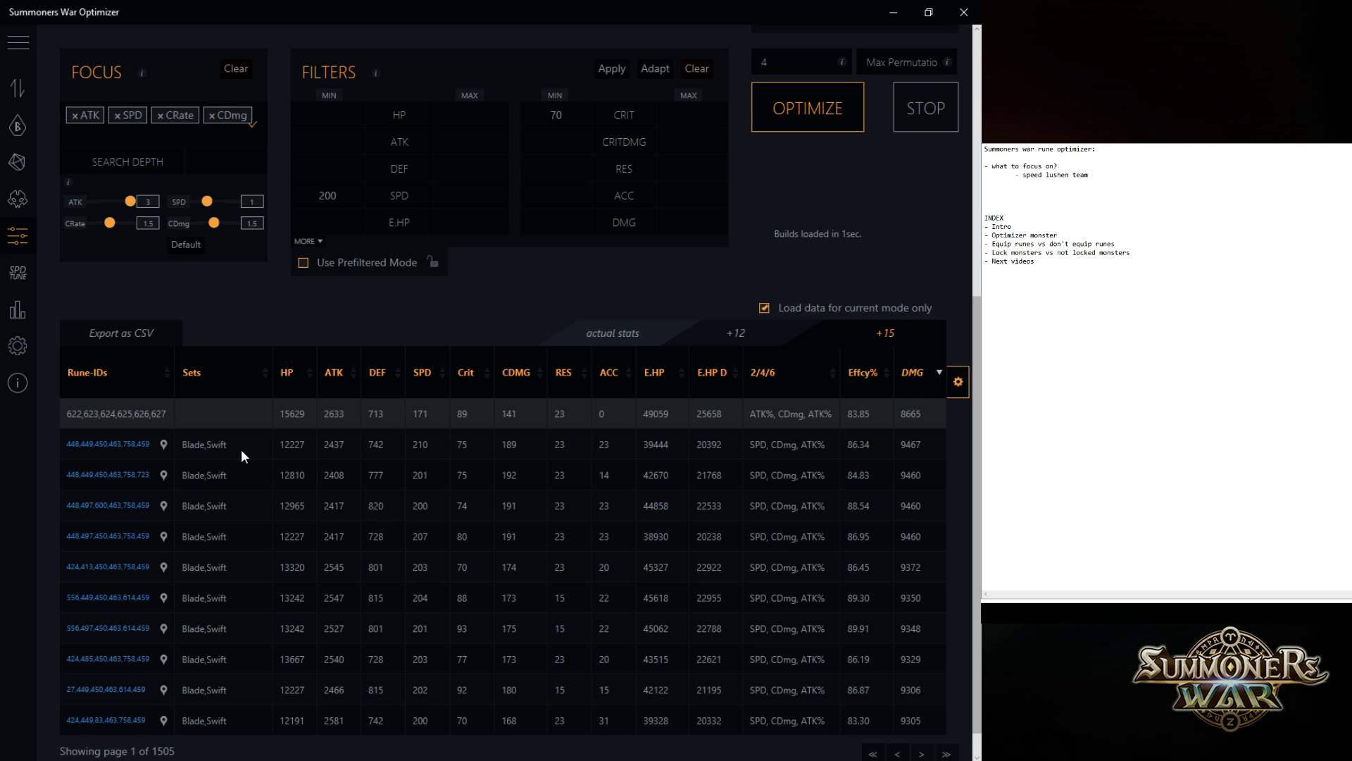
mouse_move(219, 446)
Remove the Swift requirement from Set 1, keeping Blade in Set 2, and rerun the optimization for Lushen 2
scroll(281, 451, up, 5)
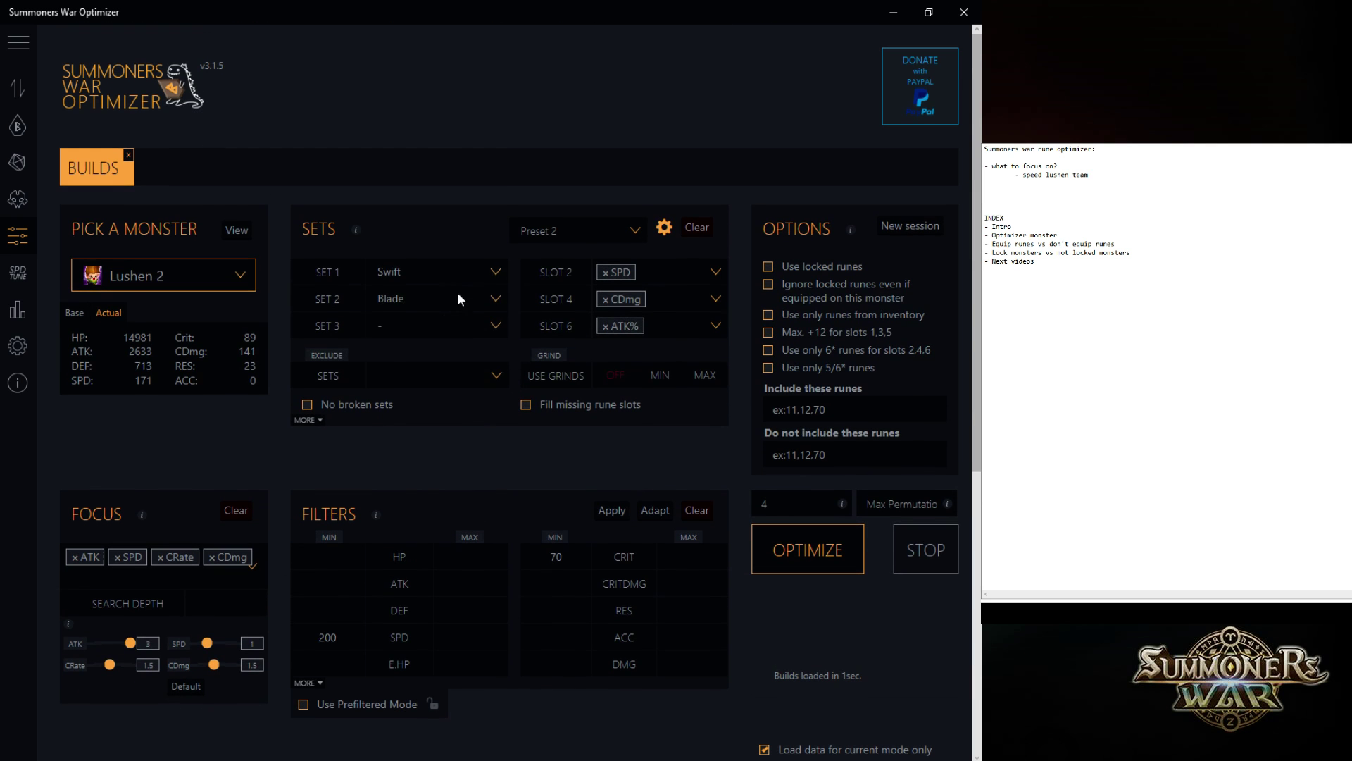
click(434, 273)
scroll(676, 317, down, 3)
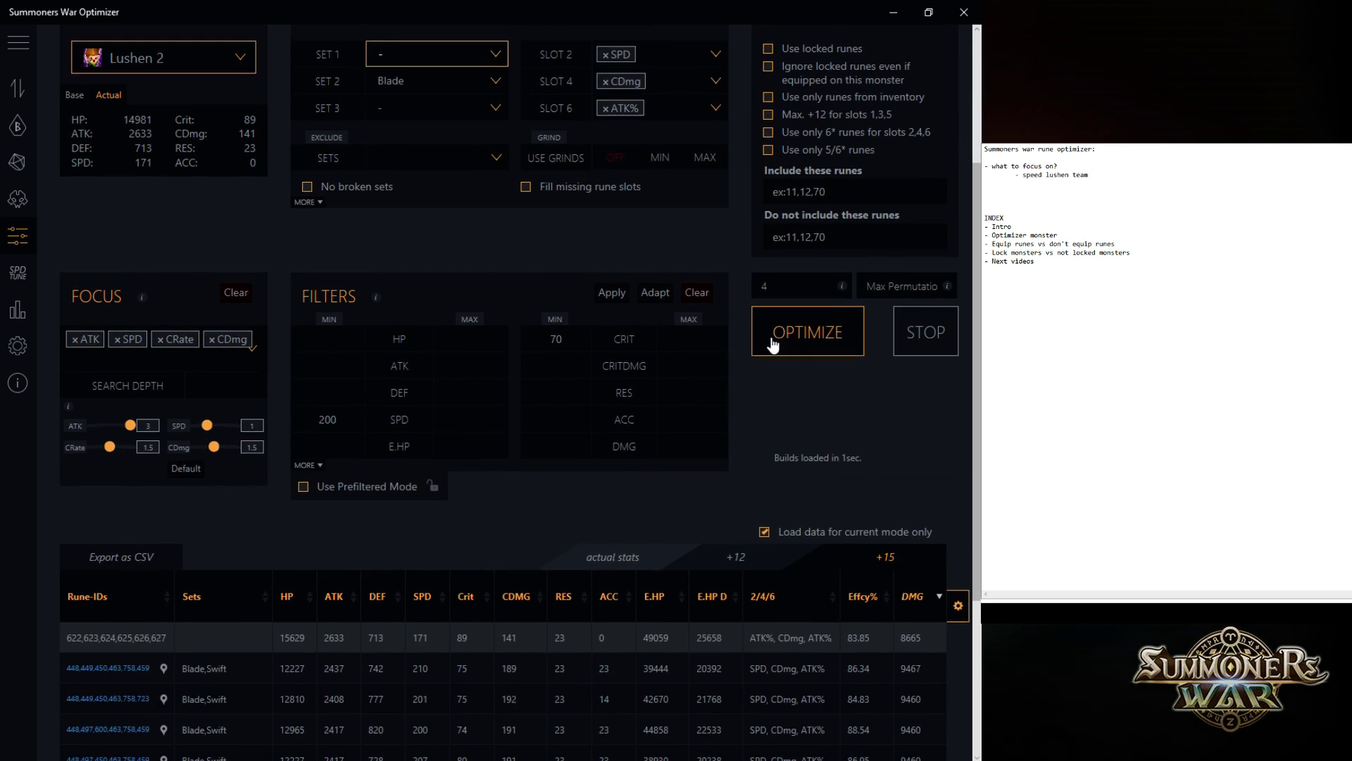
click(772, 341)
scroll(769, 352, down, 3)
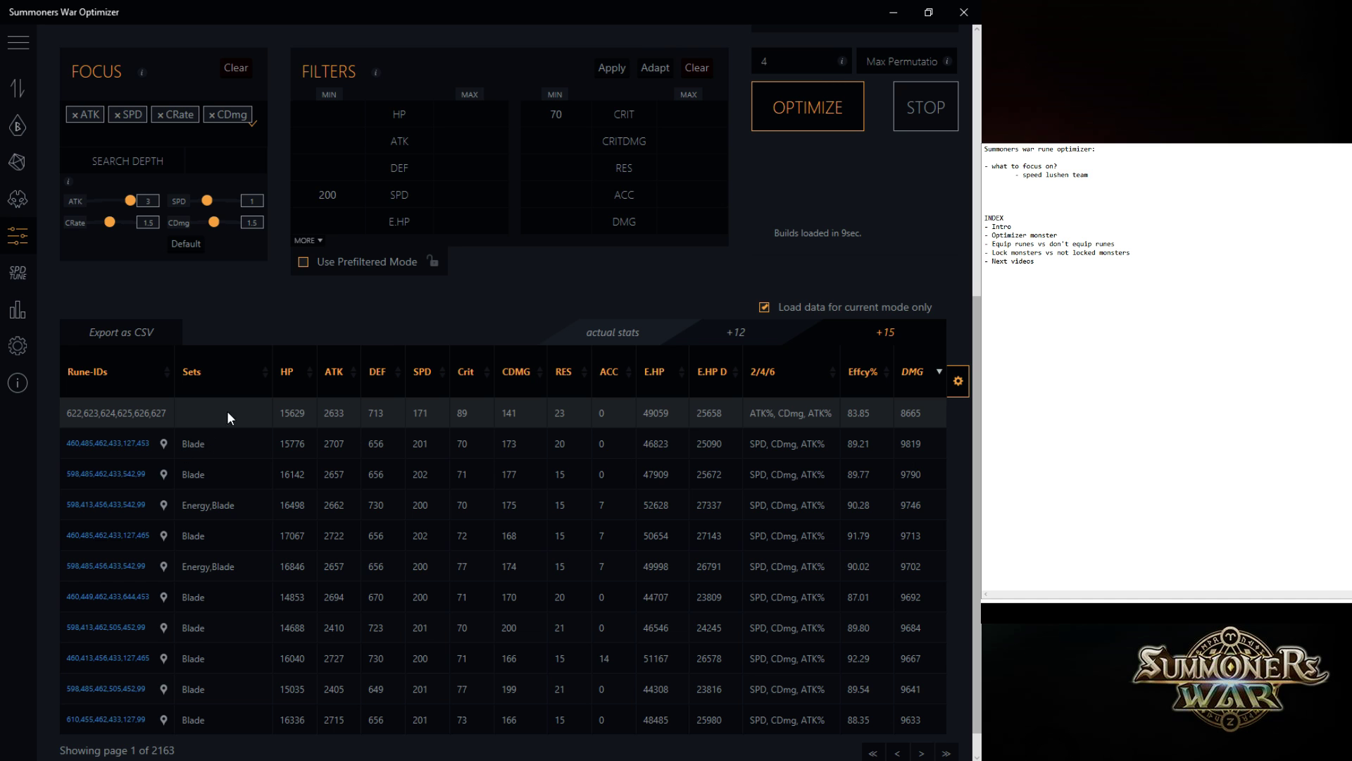
Review the stat comparison and rune locations of the highest-DMG build, and open its detailed rune view
scroll(377, 393, up, 5)
scroll(362, 401, down, 6)
mouse_move(134, 427)
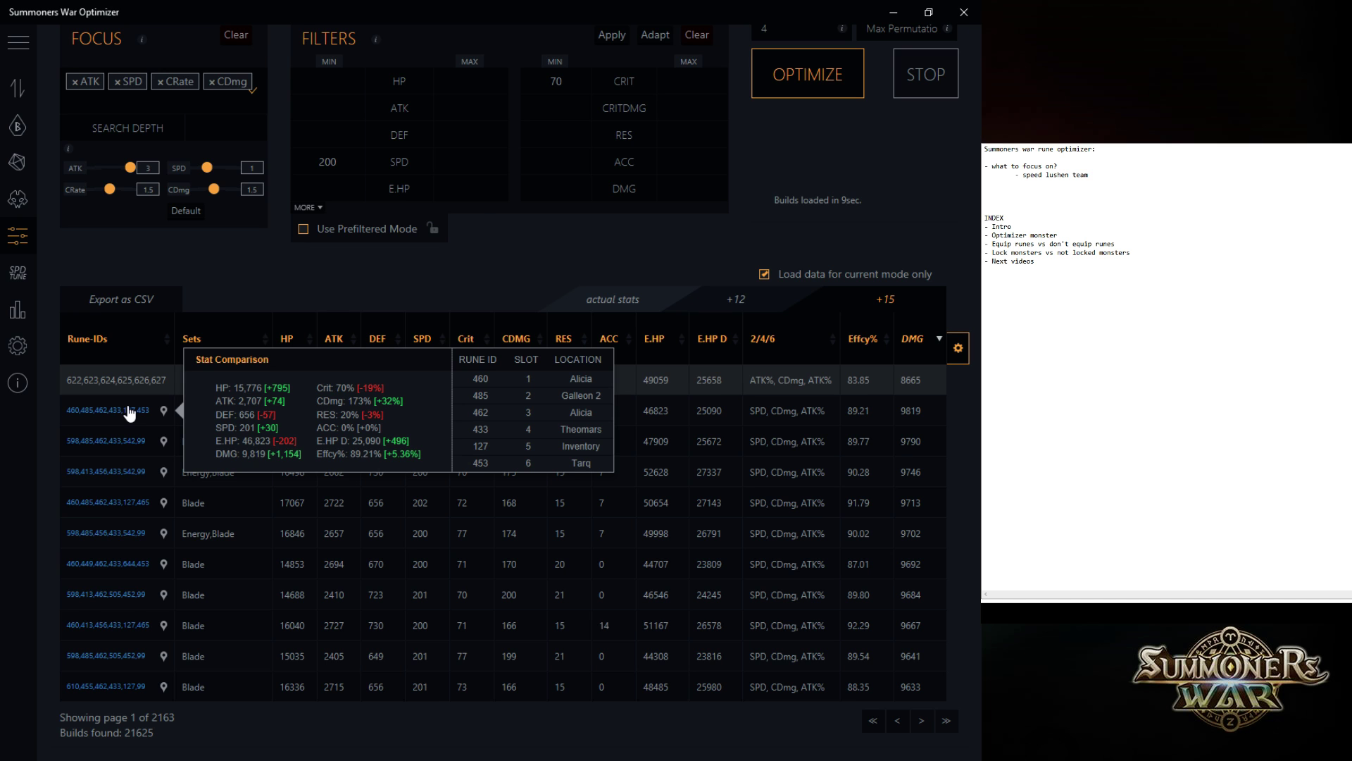
click(129, 409)
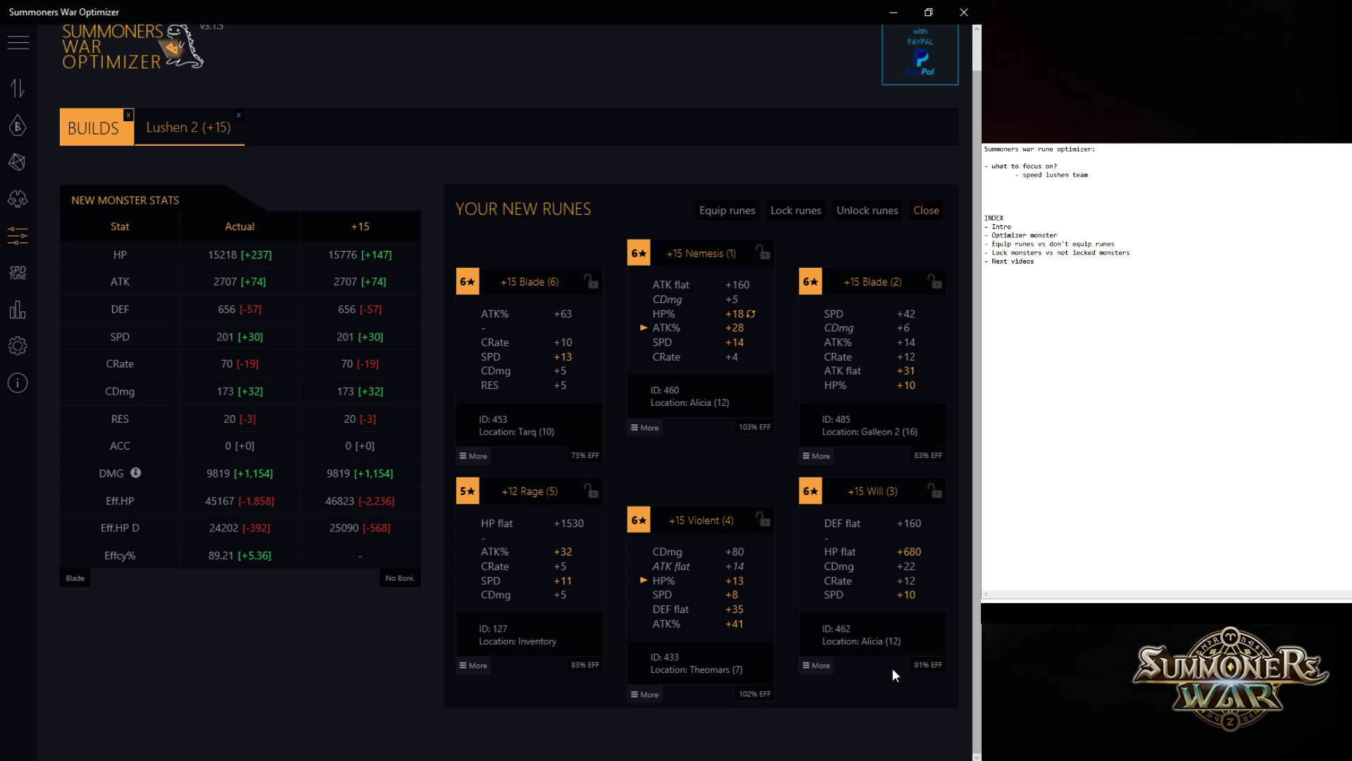
Exclude the build's slot 1, 3 and 4 runes (IDs 460, 462 and 433) from the rune search
click(649, 429)
click(817, 666)
click(645, 695)
click(645, 429)
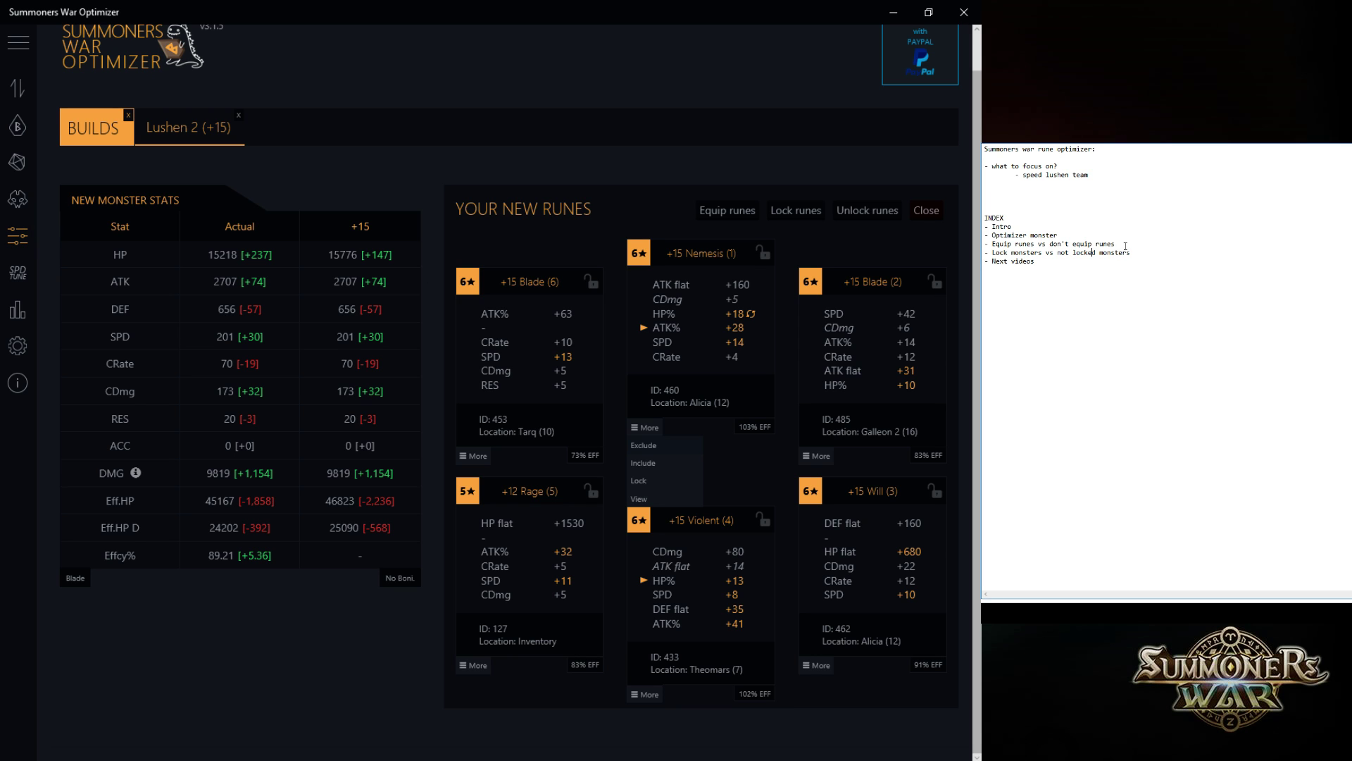
Highlight the "Lock monsters vs not locked monsters" line in the notes
drag(1115, 244, 994, 243)
drag(1130, 252, 984, 252)
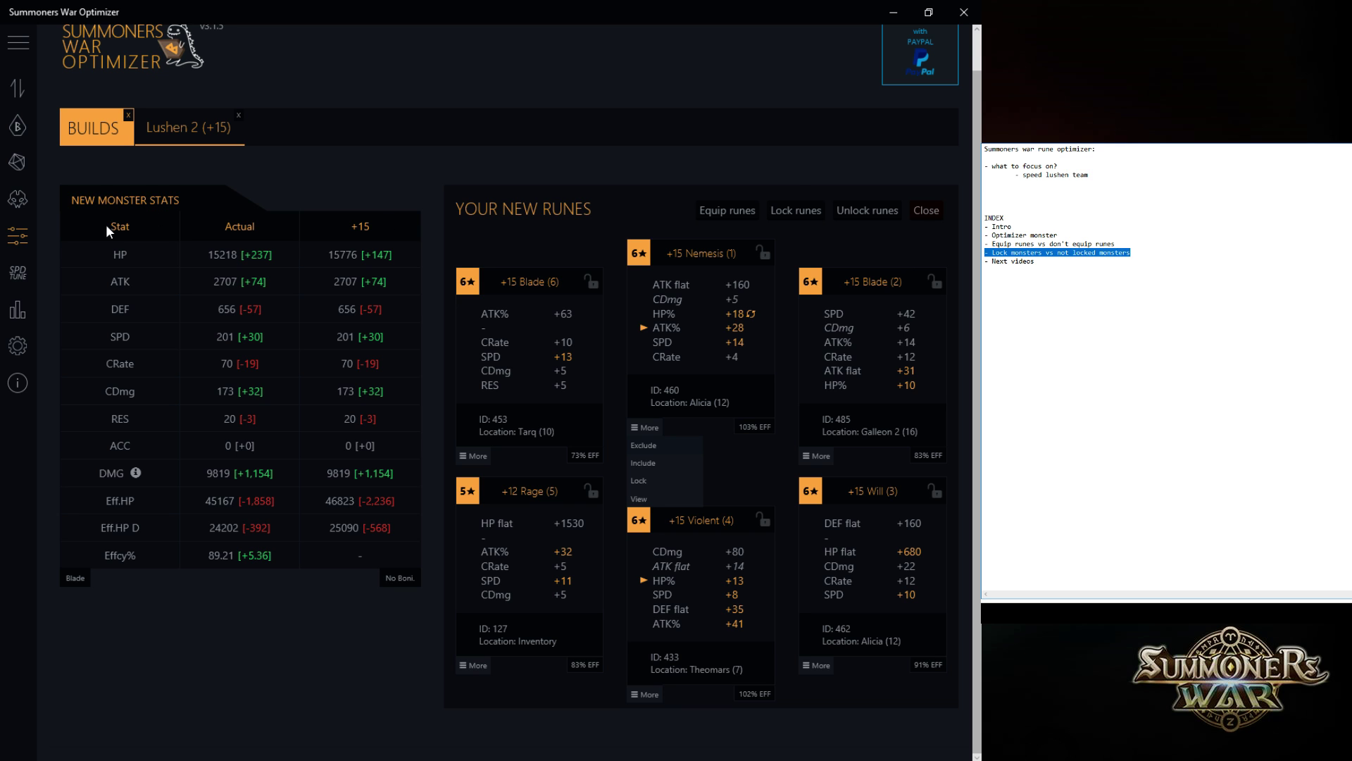
Rerun the Lushen 2 optimization without the excluded runes and open the highest-DMG build
click(95, 128)
click(821, 525)
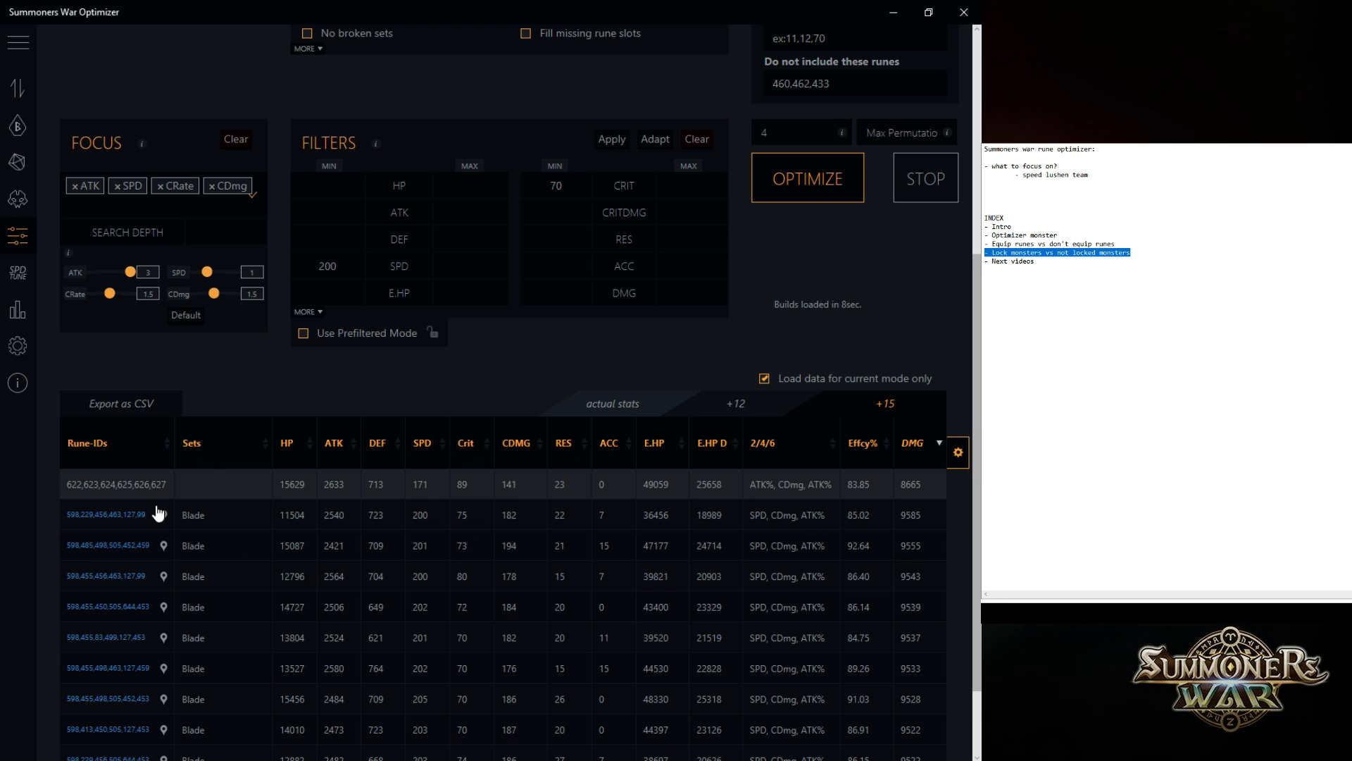
click(118, 514)
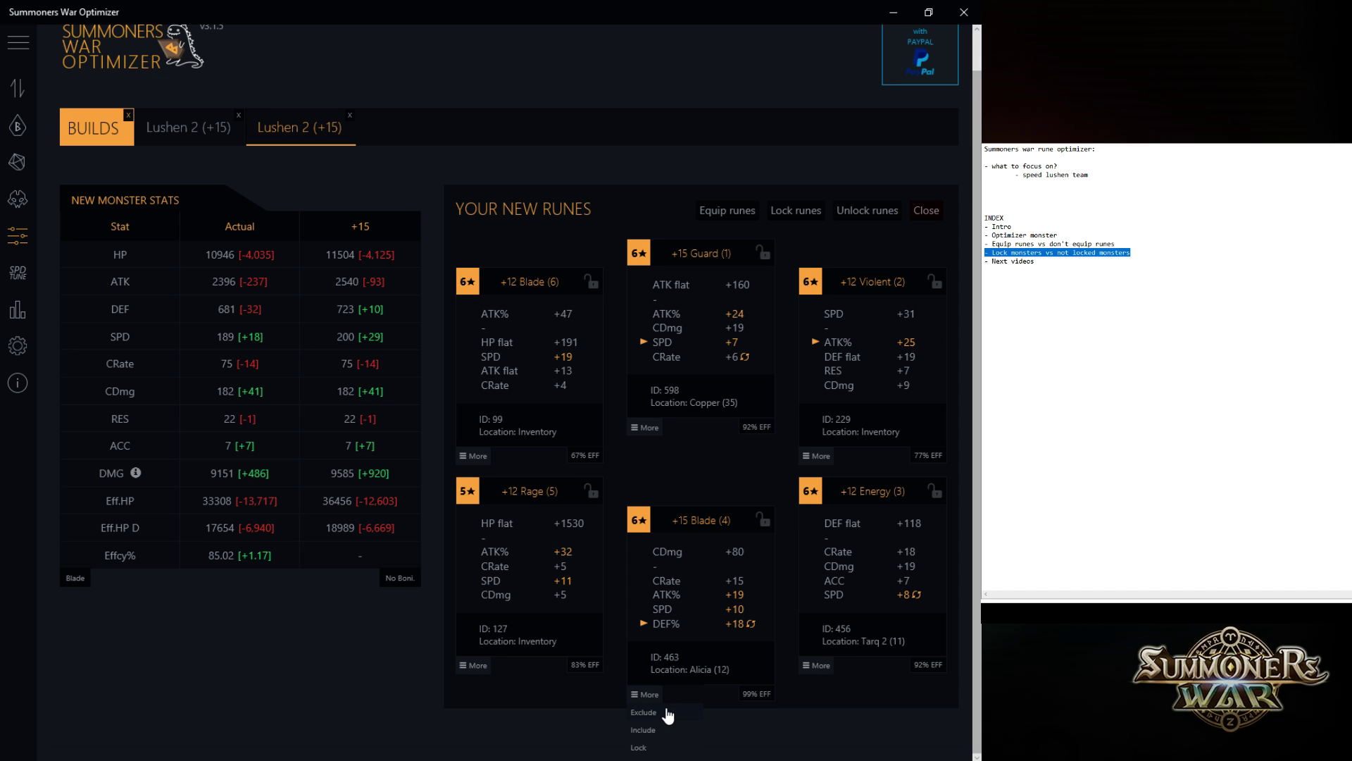
Exclude the slot 4 rune with ID 463 as well and rerun the optimization for Lushen 2
click(646, 427)
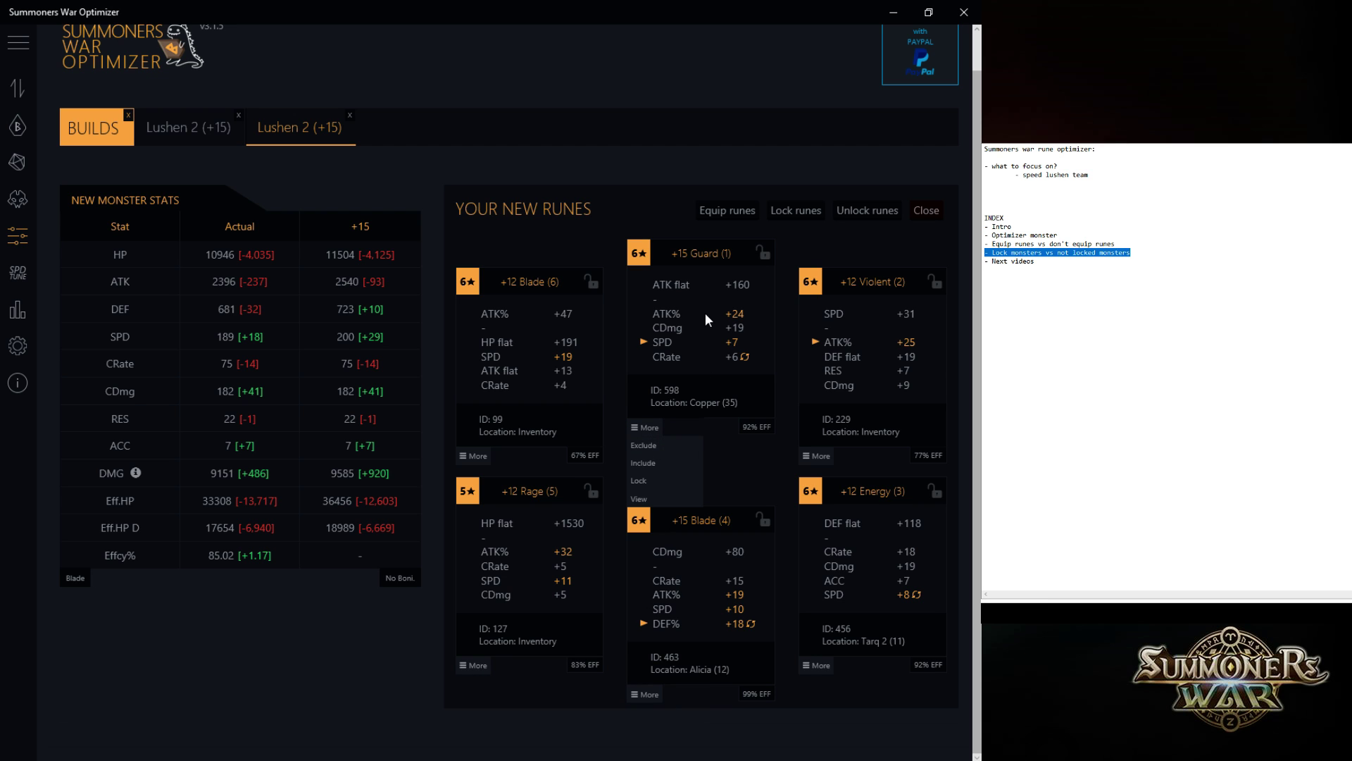
click(646, 428)
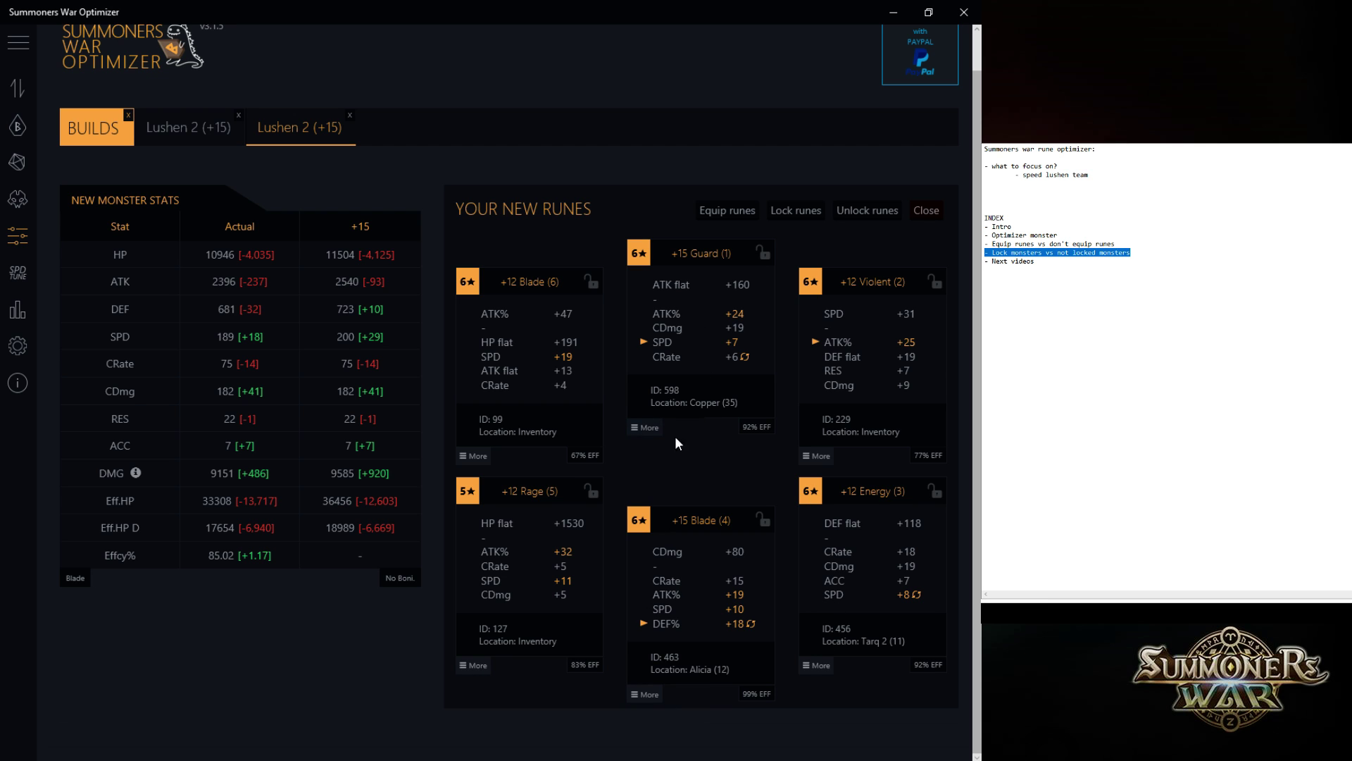
click(18, 249)
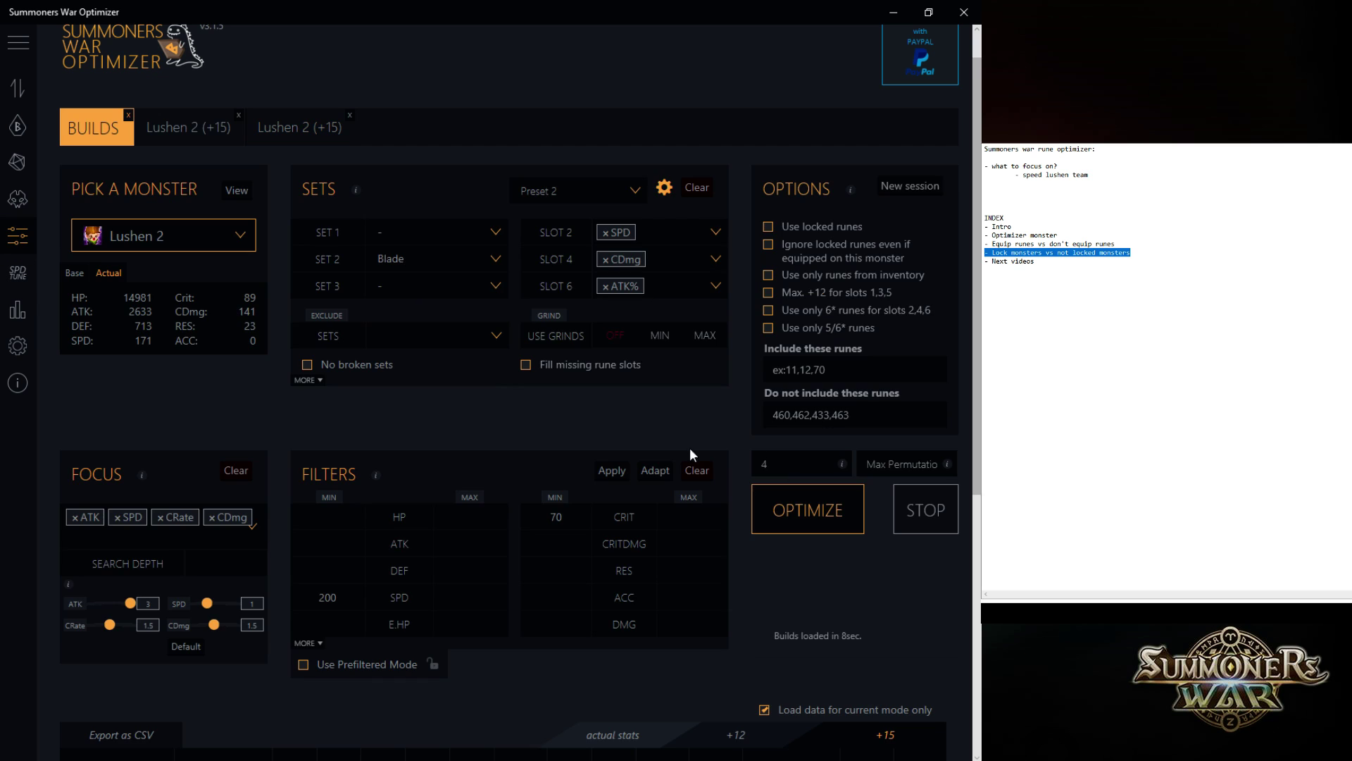
click(844, 515)
scroll(689, 454, down, 3)
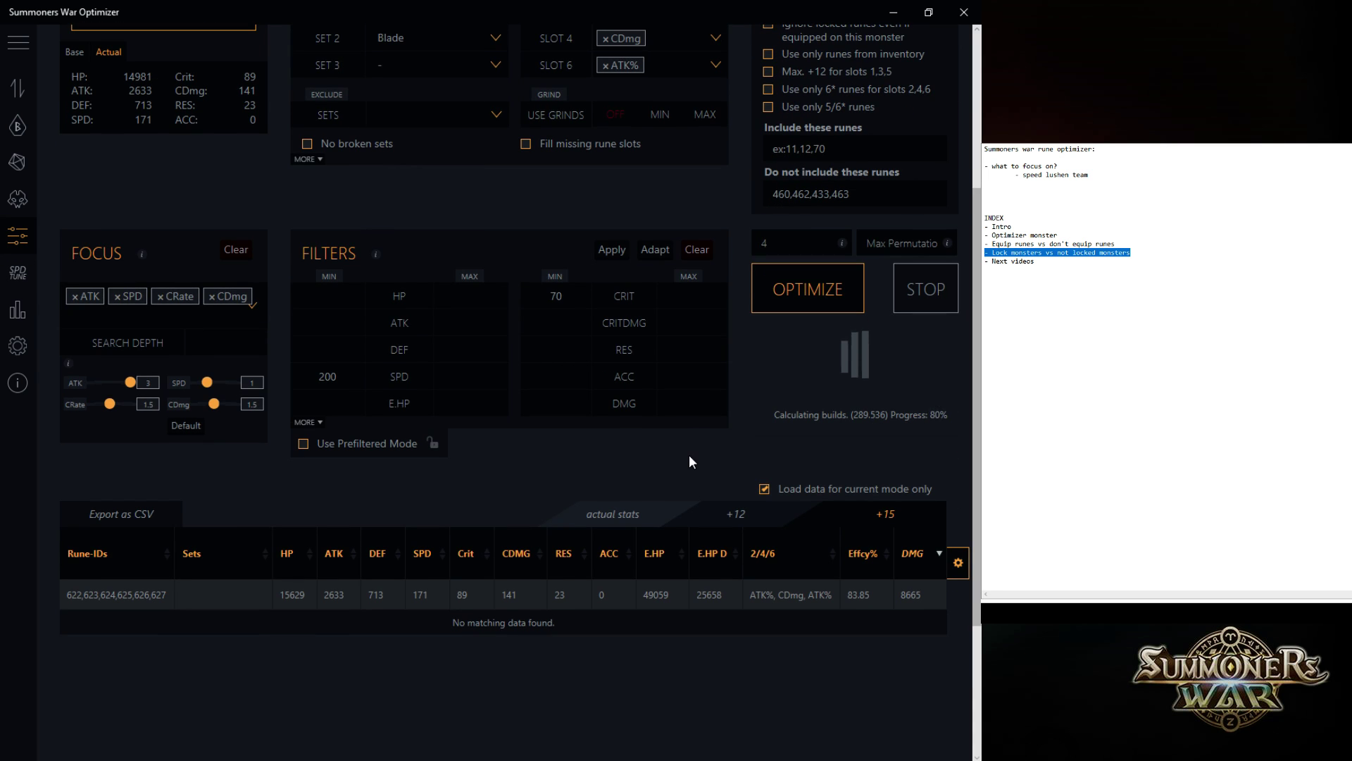
scroll(689, 454, down, 2)
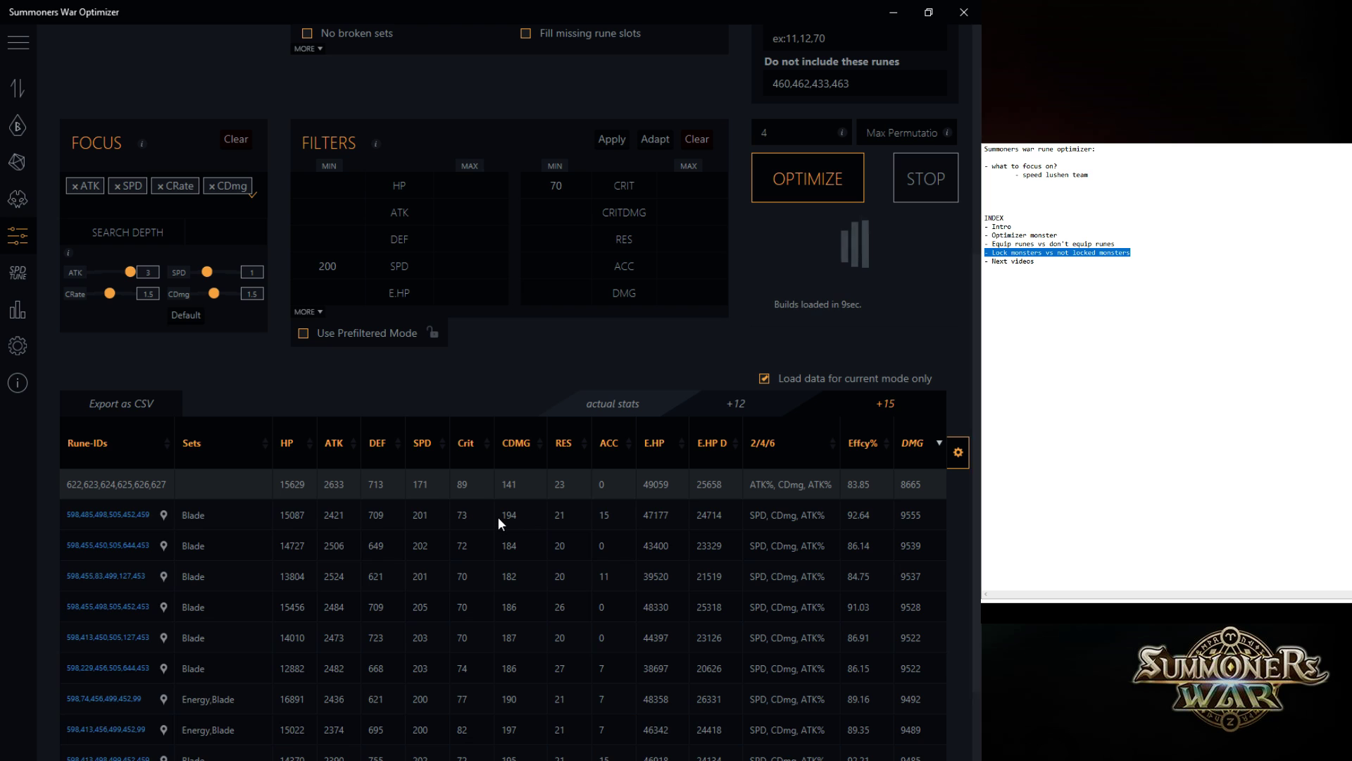
Open the highest-DMG build from the new results and close the two earlier Lushen 2 builds
click(144, 516)
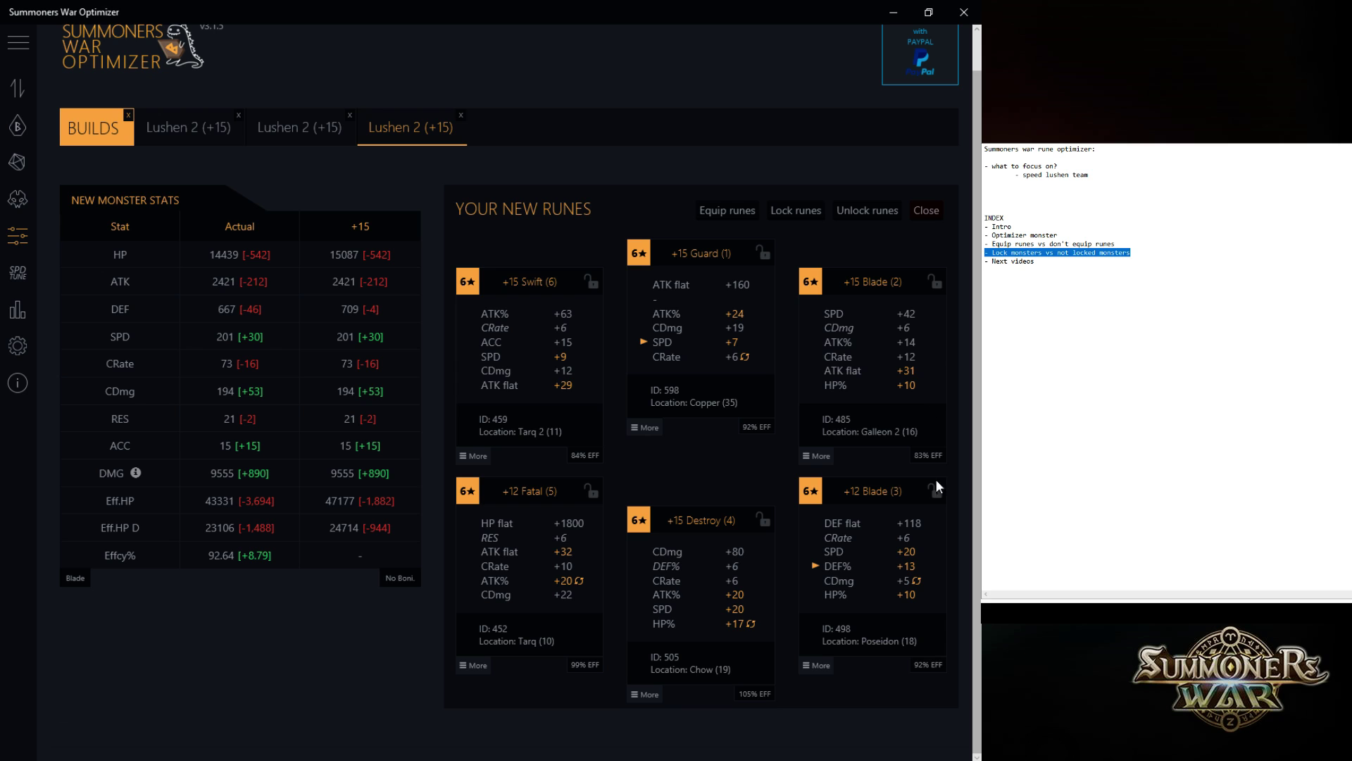
click(351, 116)
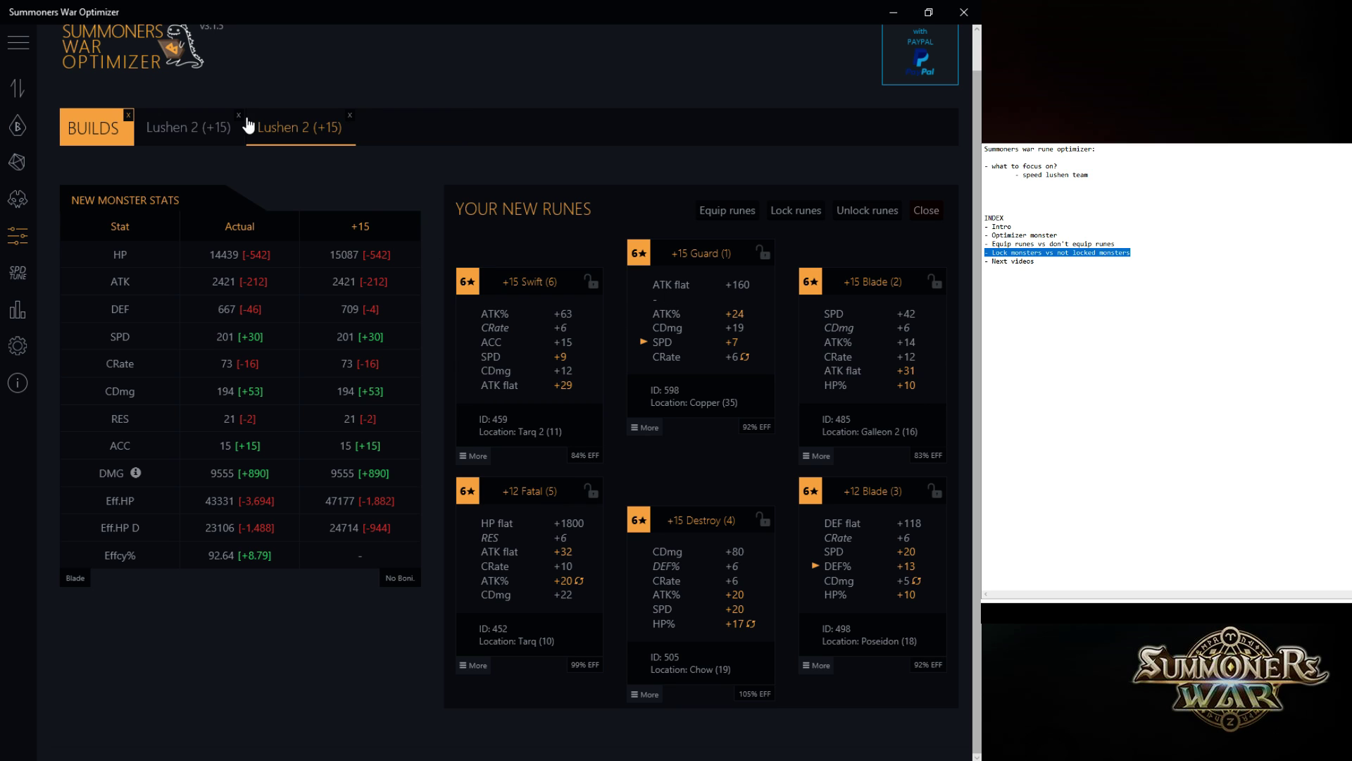
click(239, 115)
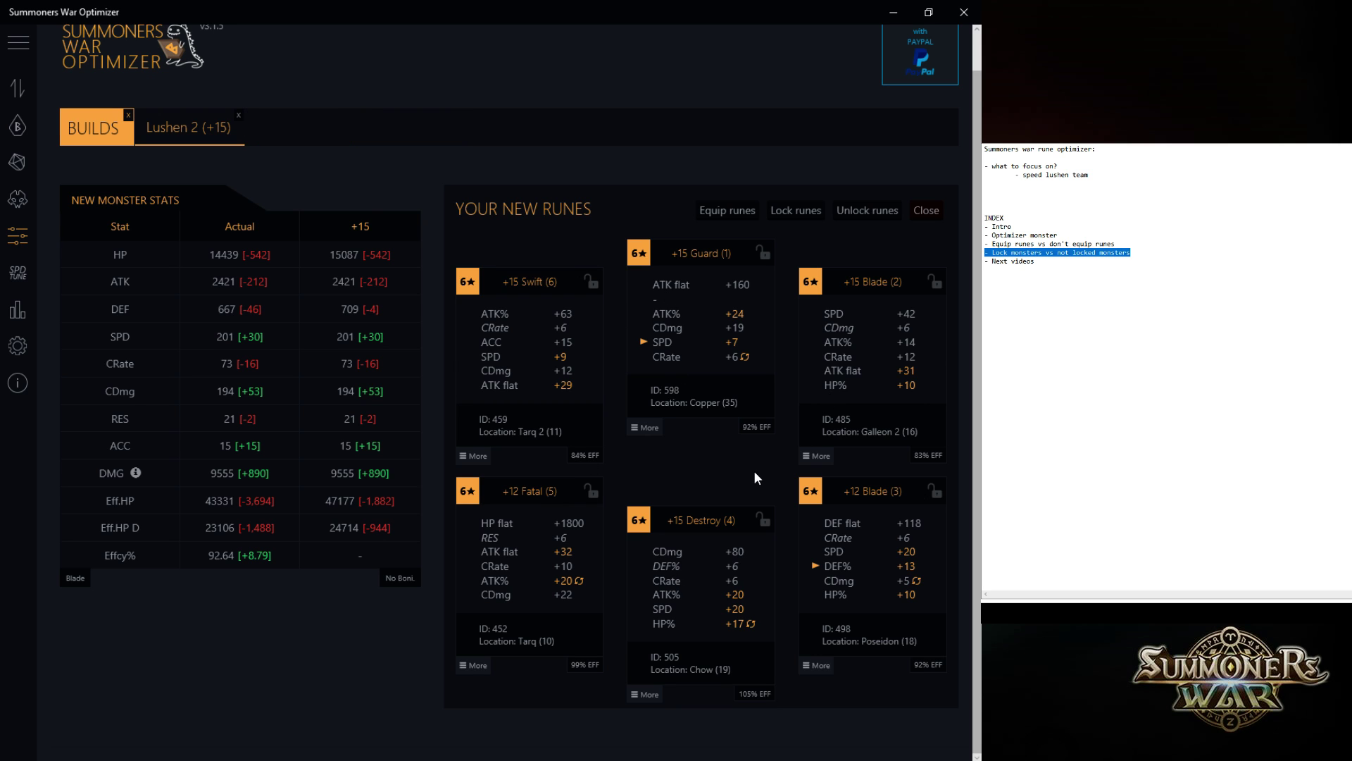
Equip all six runes of the open build on Lushen 2
click(744, 219)
scroll(608, 396, down, 1)
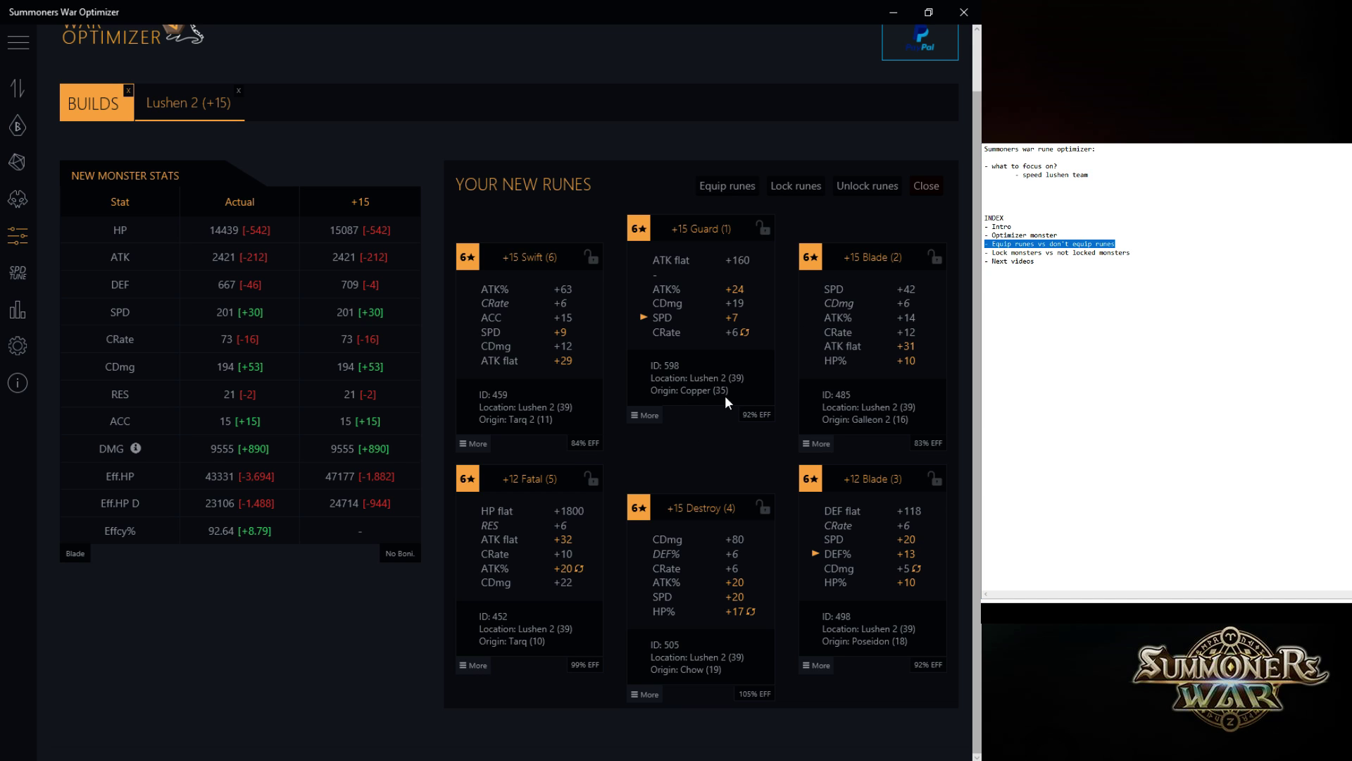
Search the monster list for Copper and view its equipped runes and empty slot
click(20, 169)
click(19, 200)
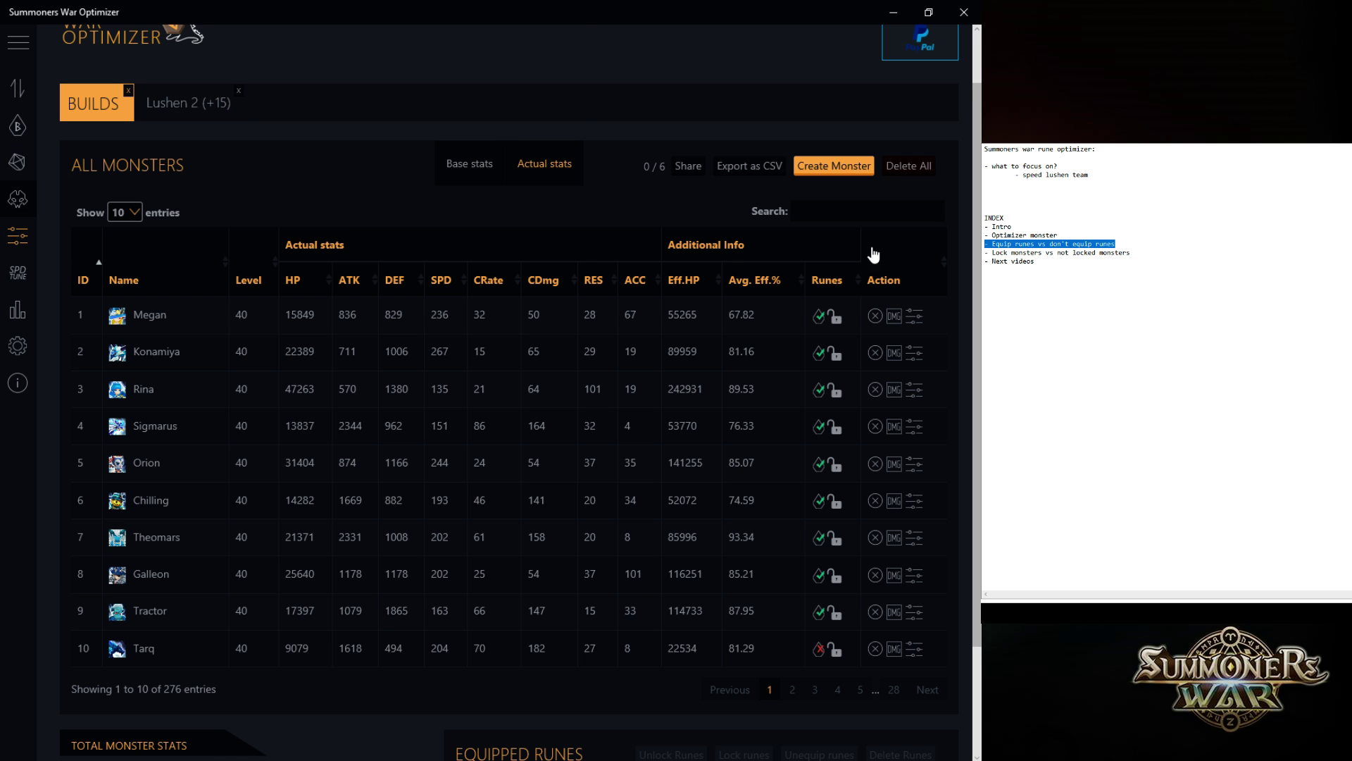
click(886, 211)
text(copper)
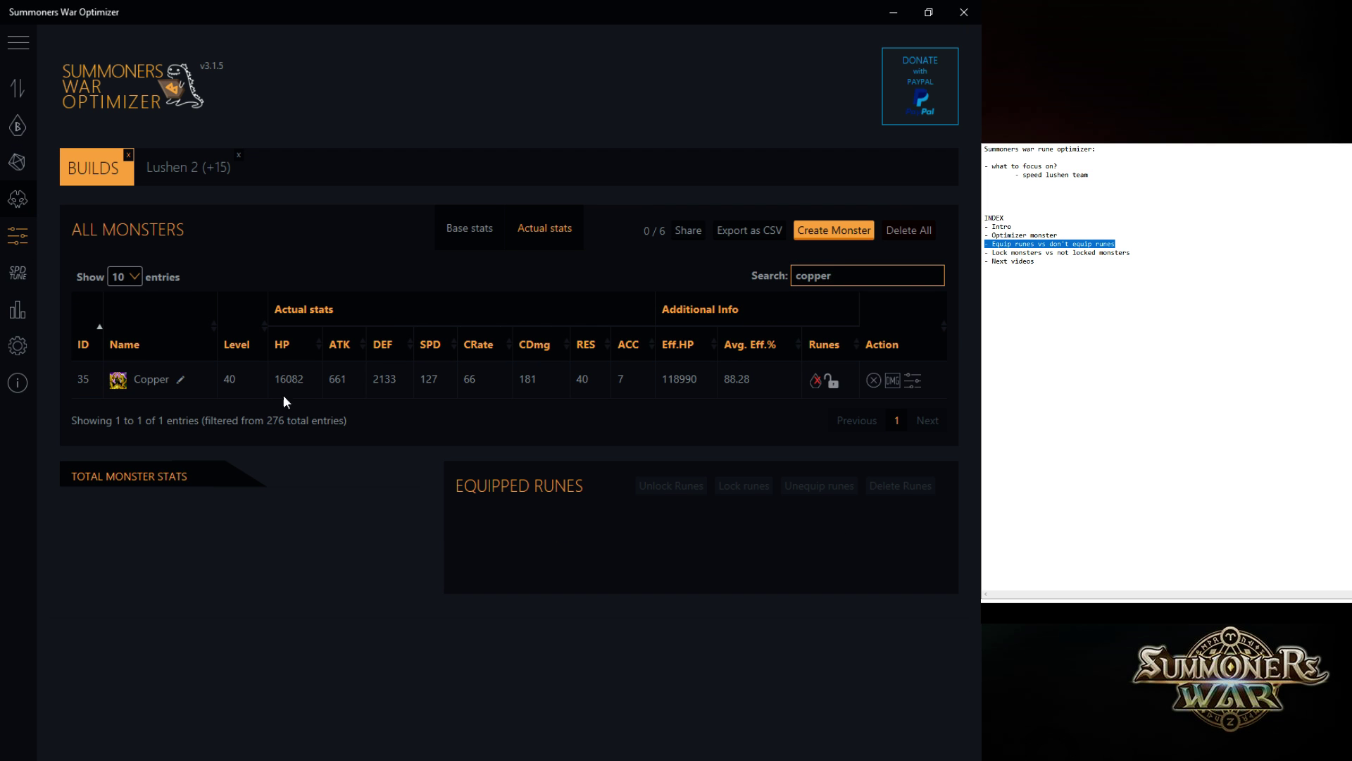
click(140, 377)
scroll(732, 317, down, 3)
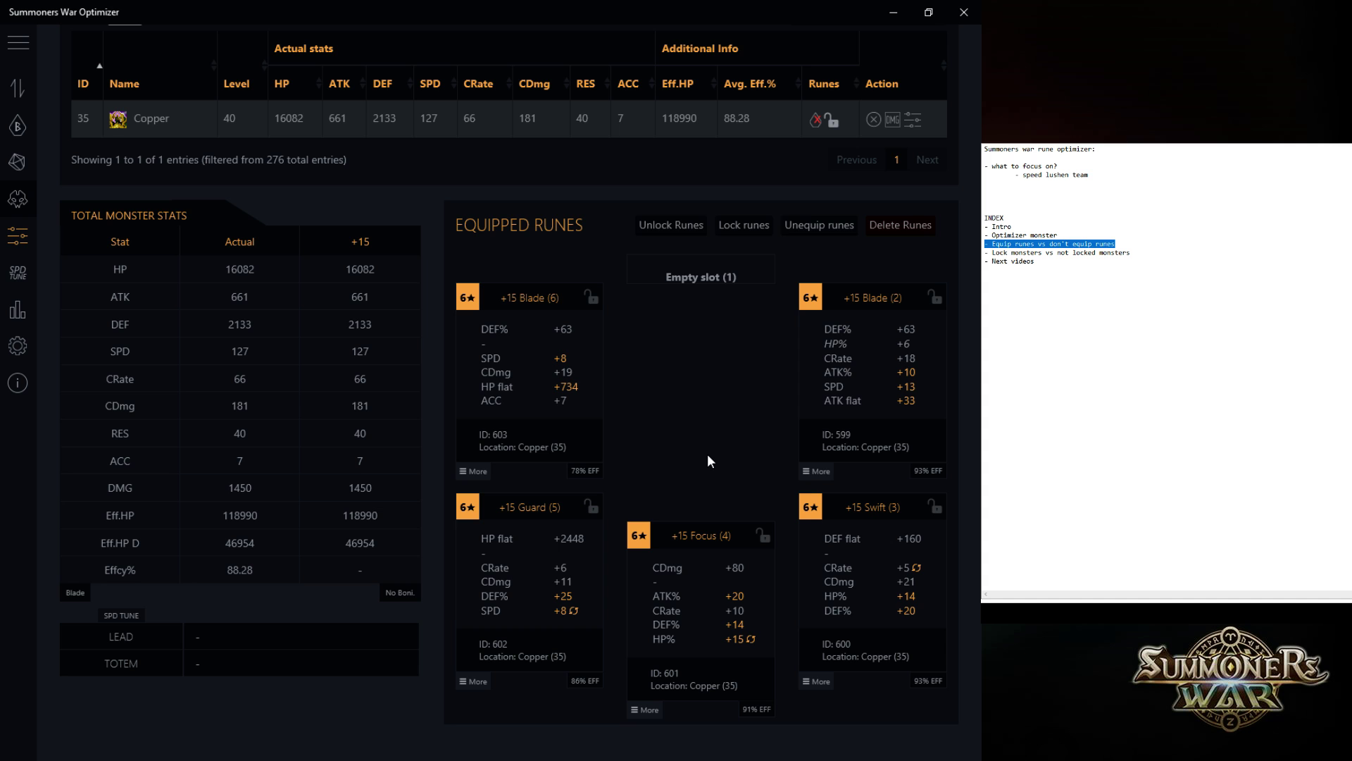
Return to the optimizer and pick Copper as the monster to optimize
click(18, 236)
scroll(796, 402, up, 2)
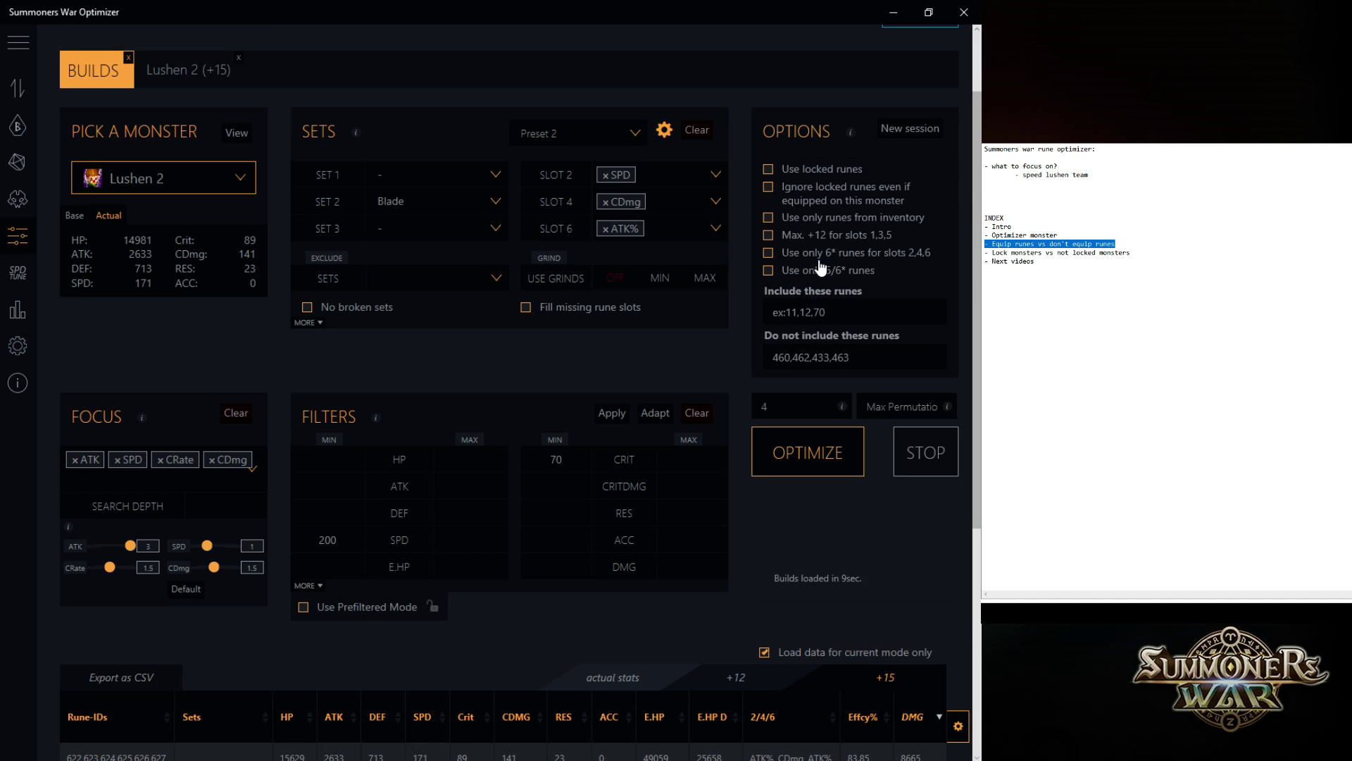
scroll(822, 266, up, 1)
click(183, 248)
text(cop)
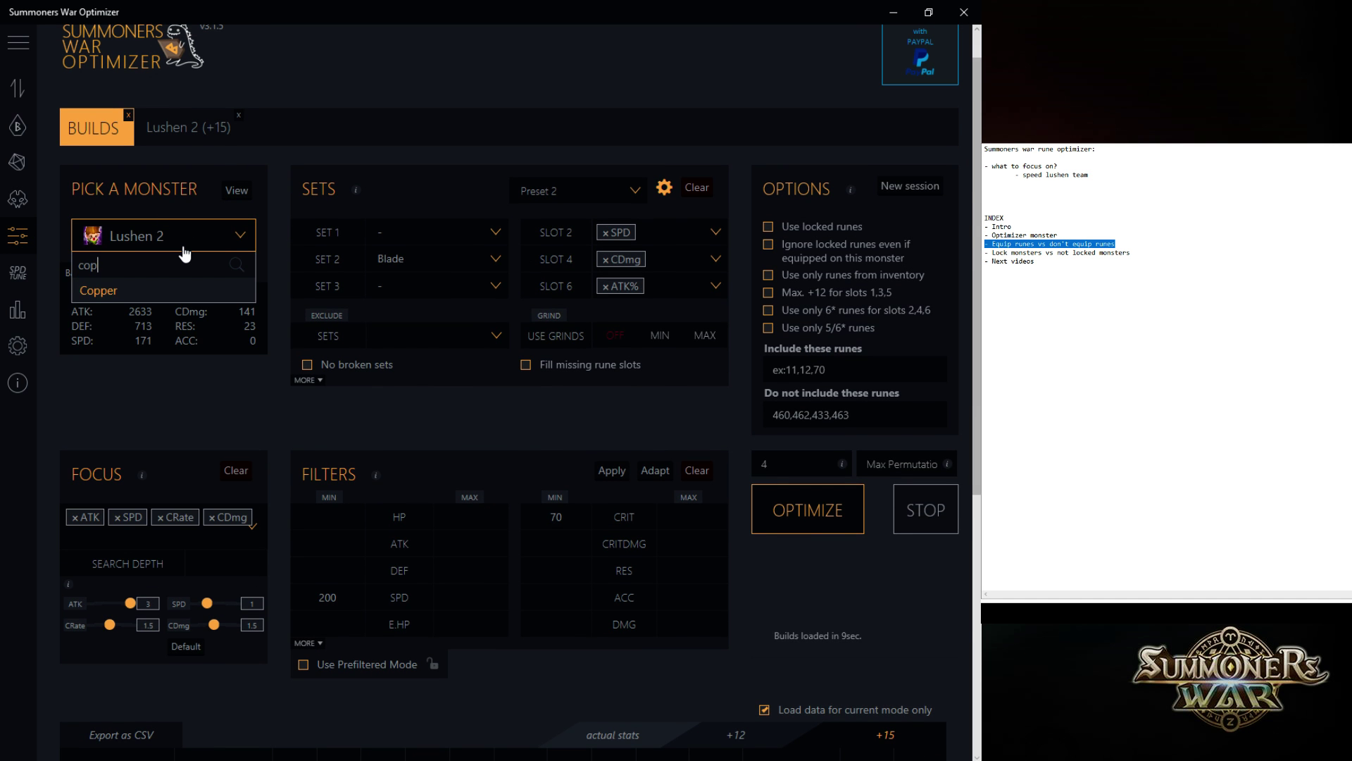
click(172, 295)
Customize the DMG value for Copper's Thunder Strike, replacing Atk Buff with Def Buff and setting the leader skill to 40
scroll(713, 412, down, 5)
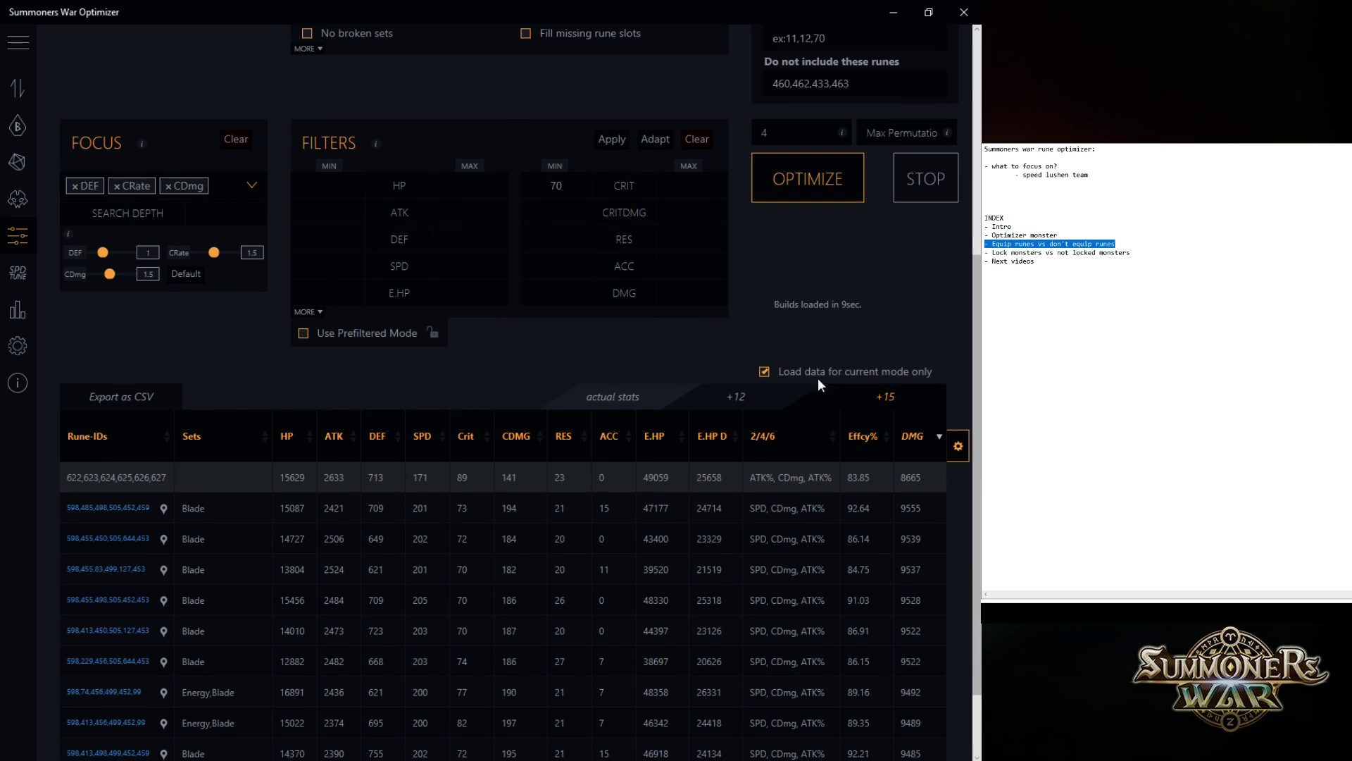
click(959, 447)
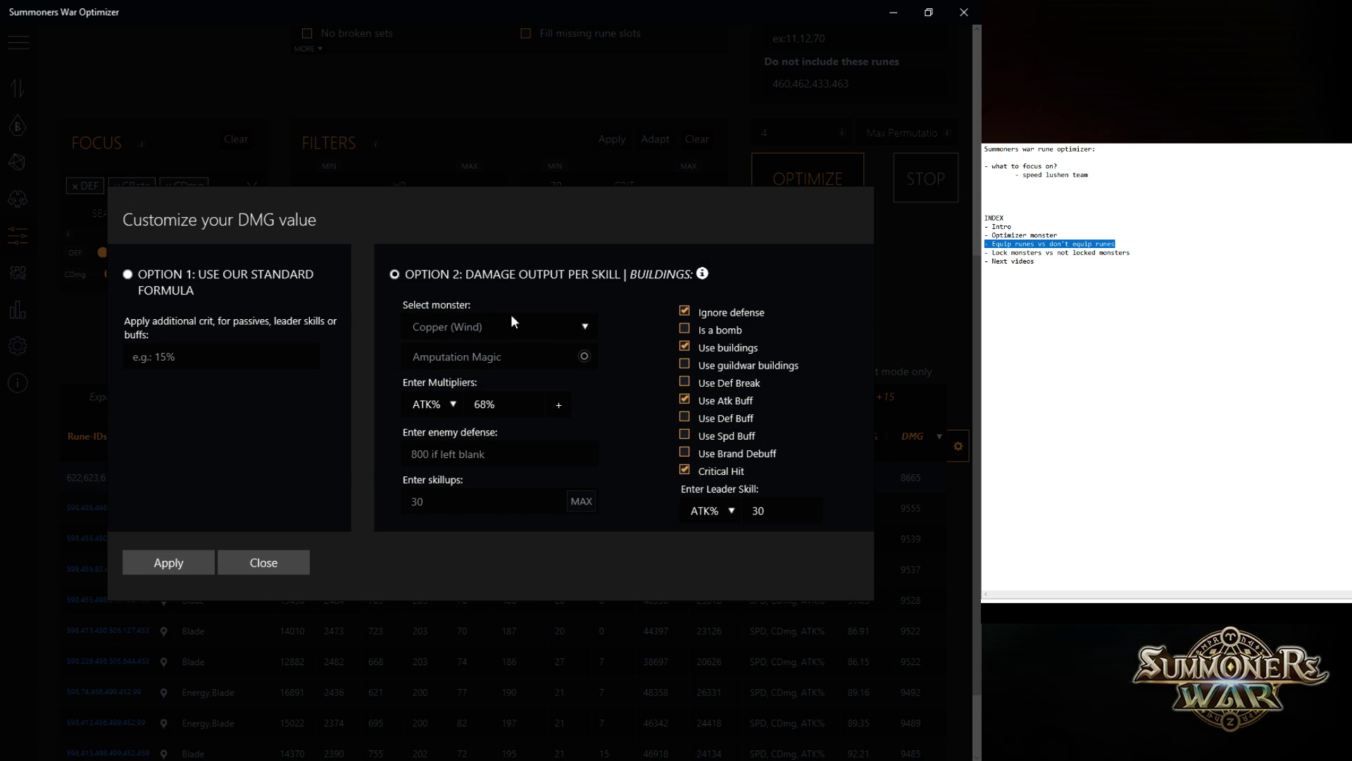
click(491, 355)
click(491, 398)
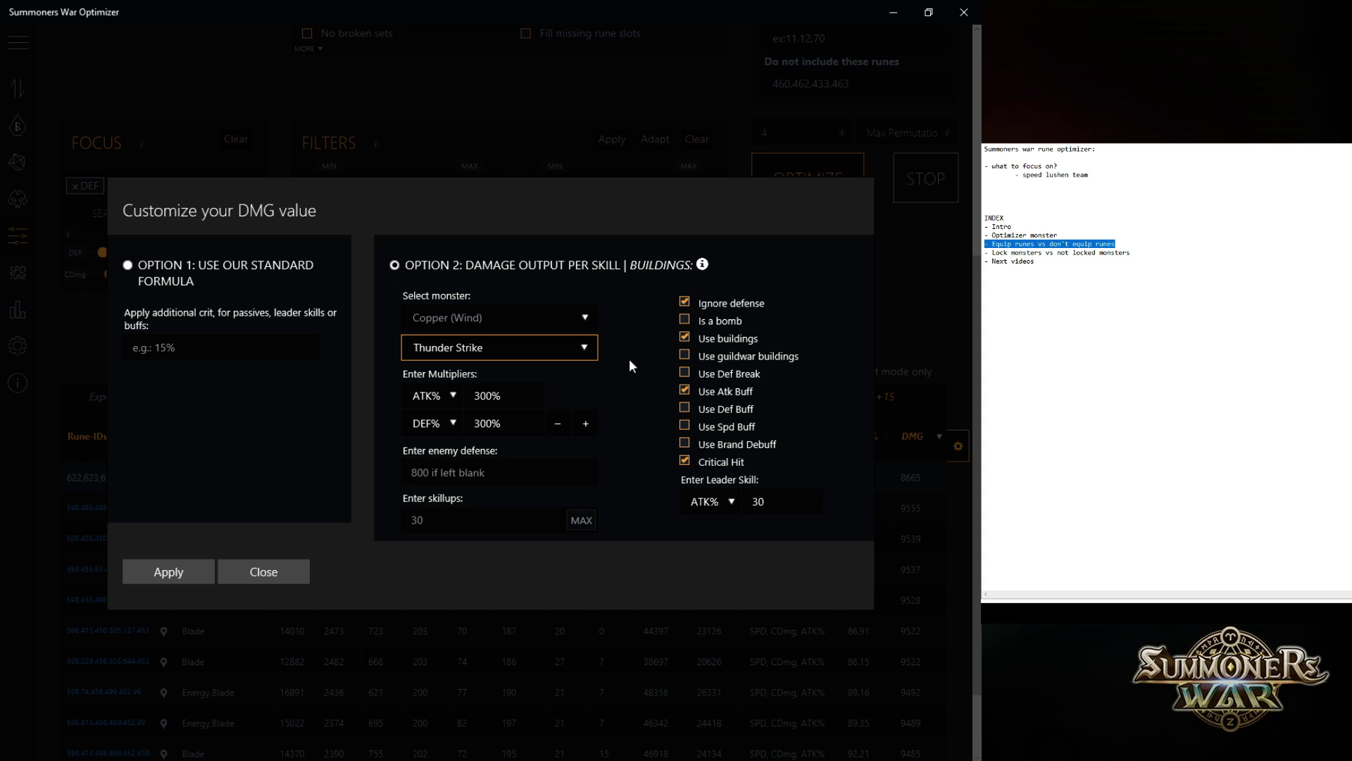
click(685, 408)
click(685, 390)
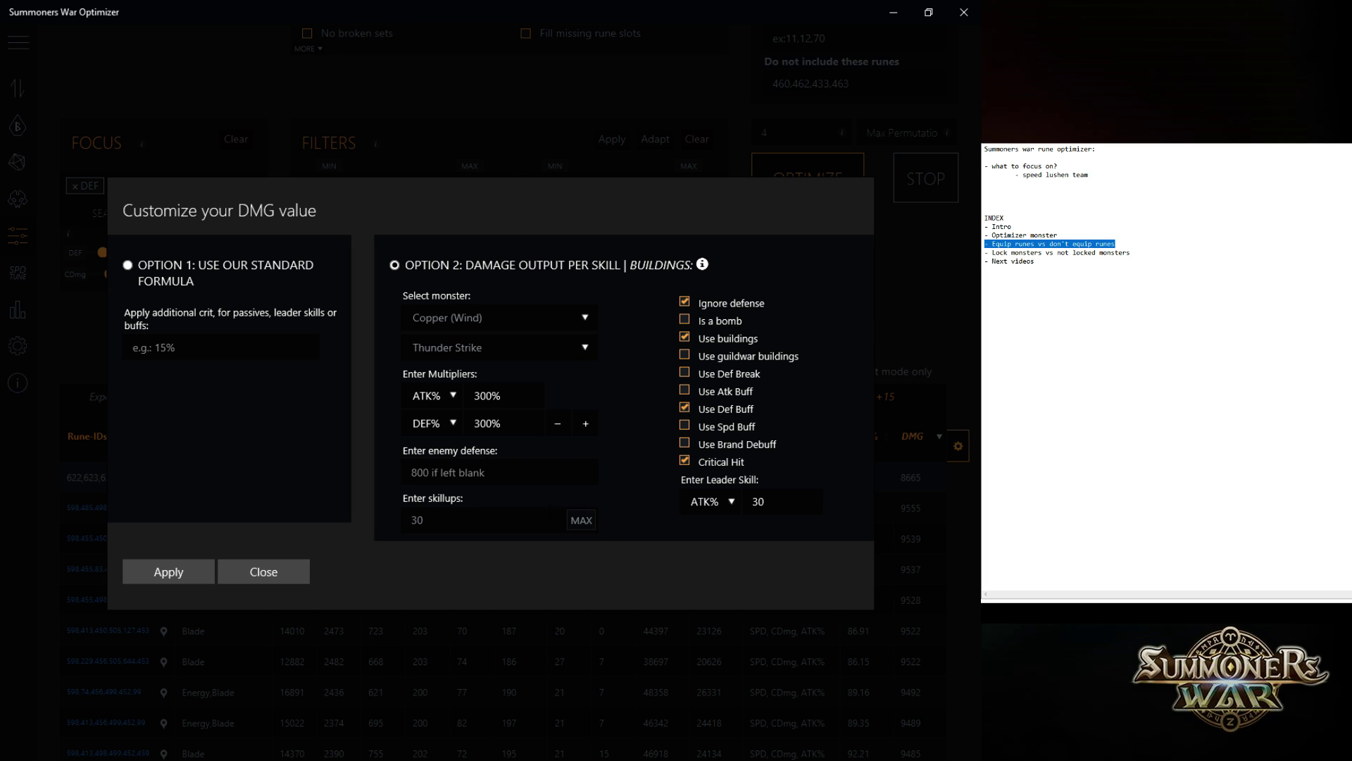
double_click(758, 500)
text(40)
click(190, 573)
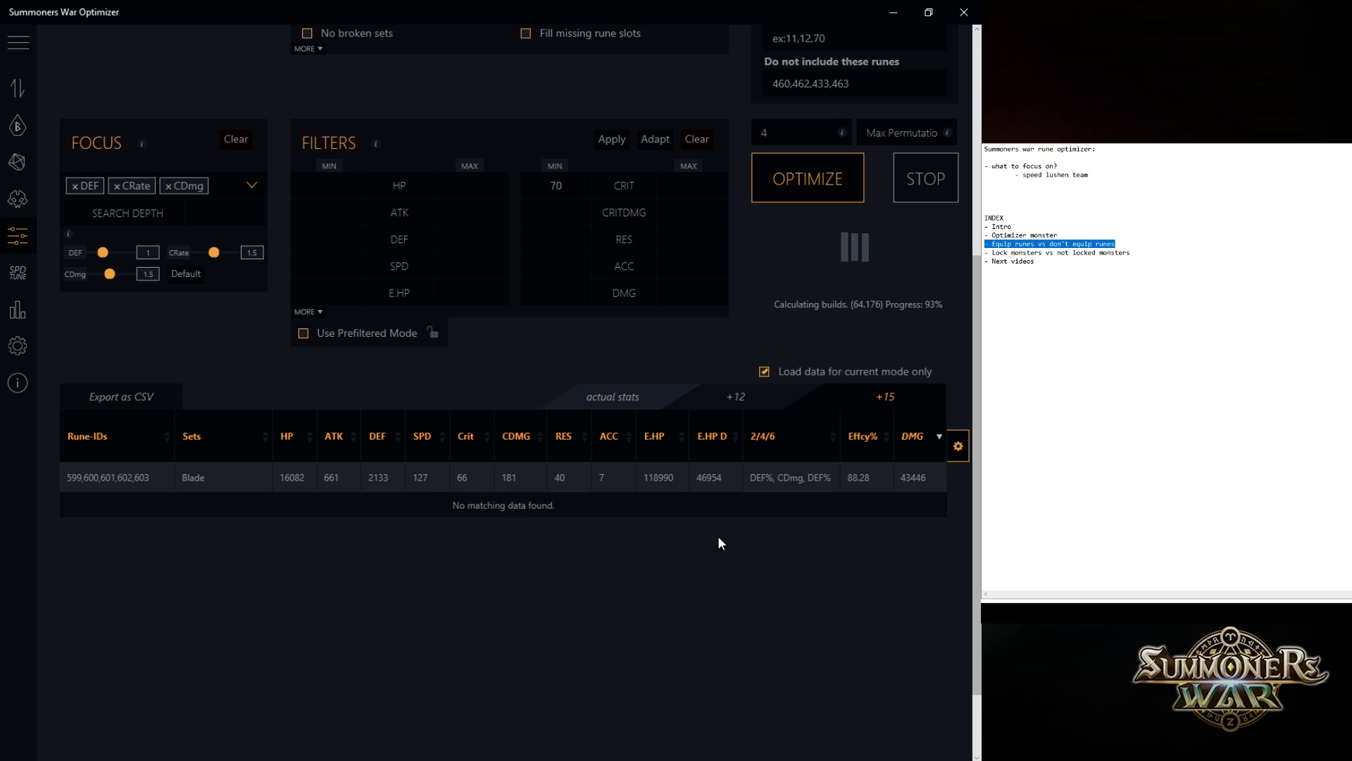
Run the optimization for Copper with its preset and review the highest-DMG build's stat comparison
scroll(789, 508, down, 3)
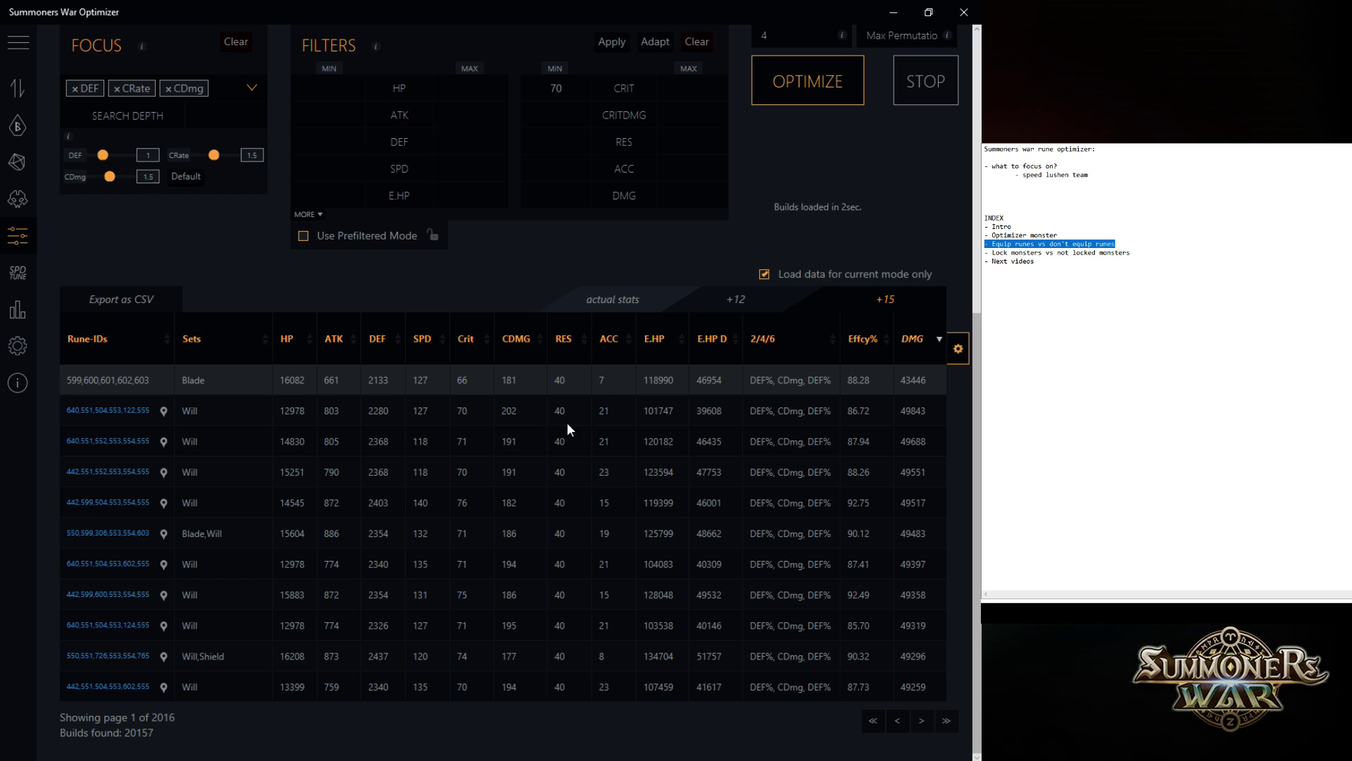
scroll(568, 422, up, 6)
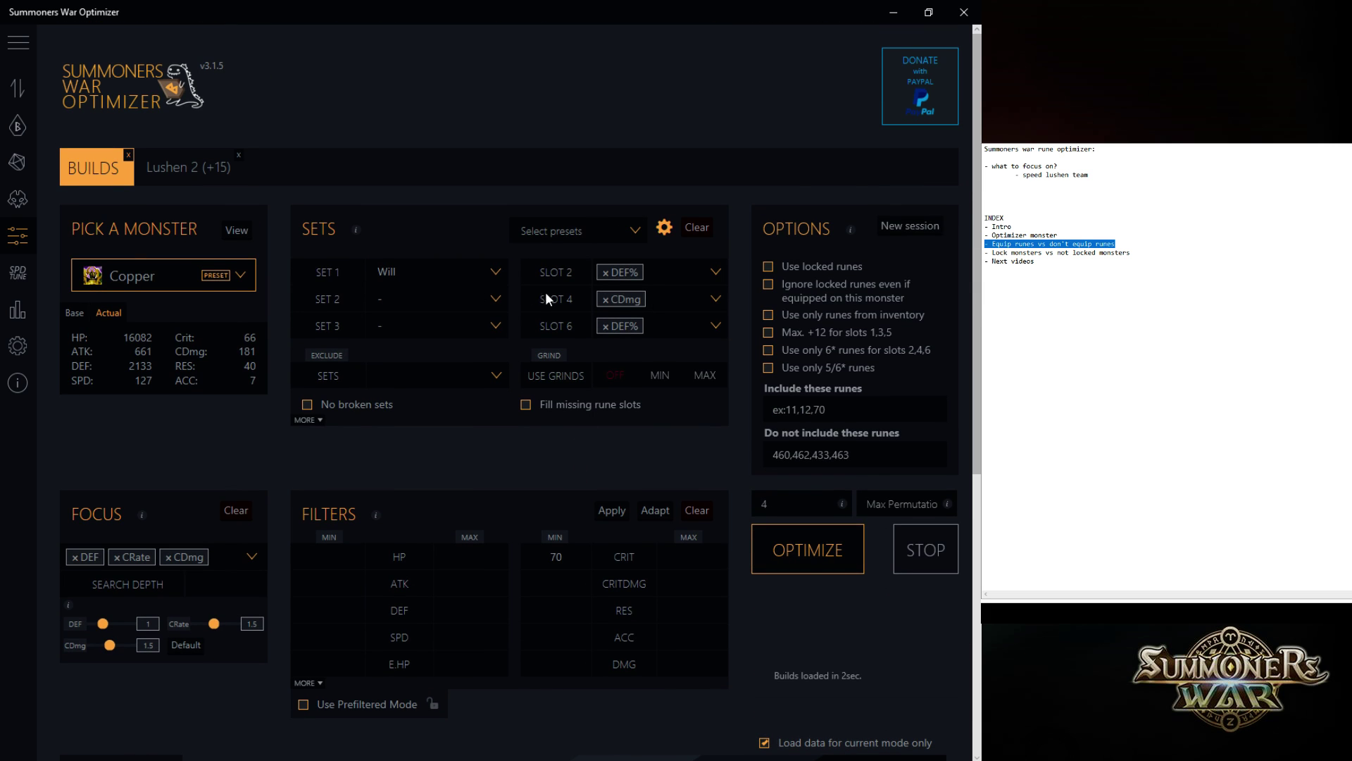
scroll(545, 292, down, 6)
mouse_move(131, 421)
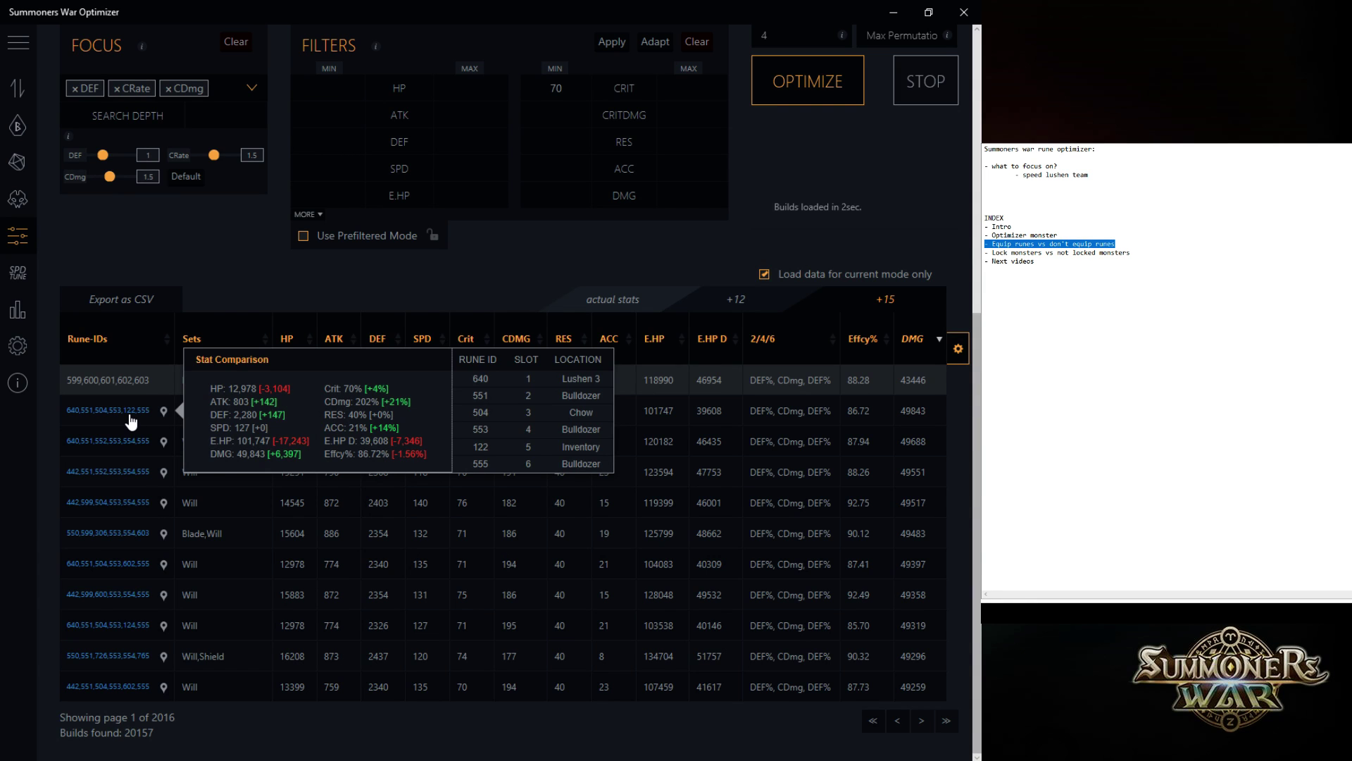
scroll(413, 454, up, 6)
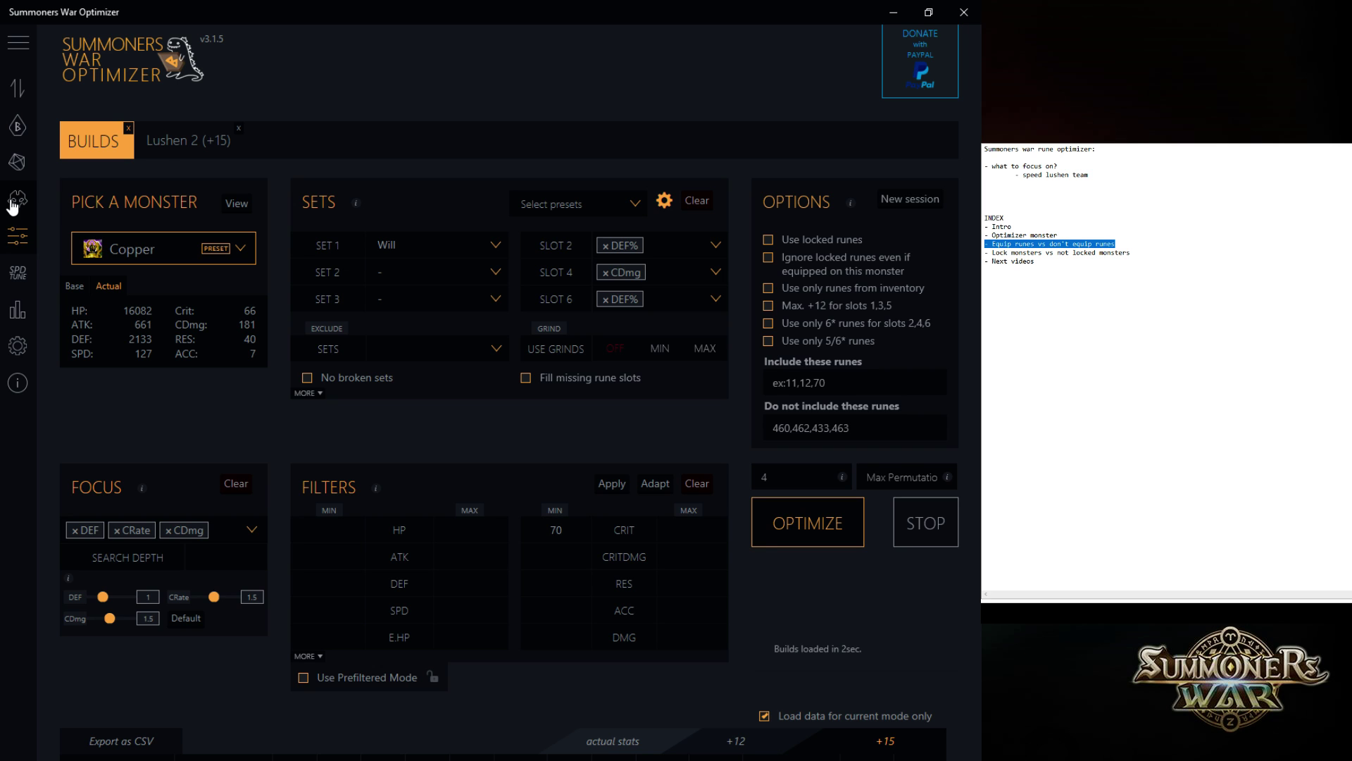
Review the new runes of the saved Lushen 2 build and the import page, and return to the optimizer
click(171, 145)
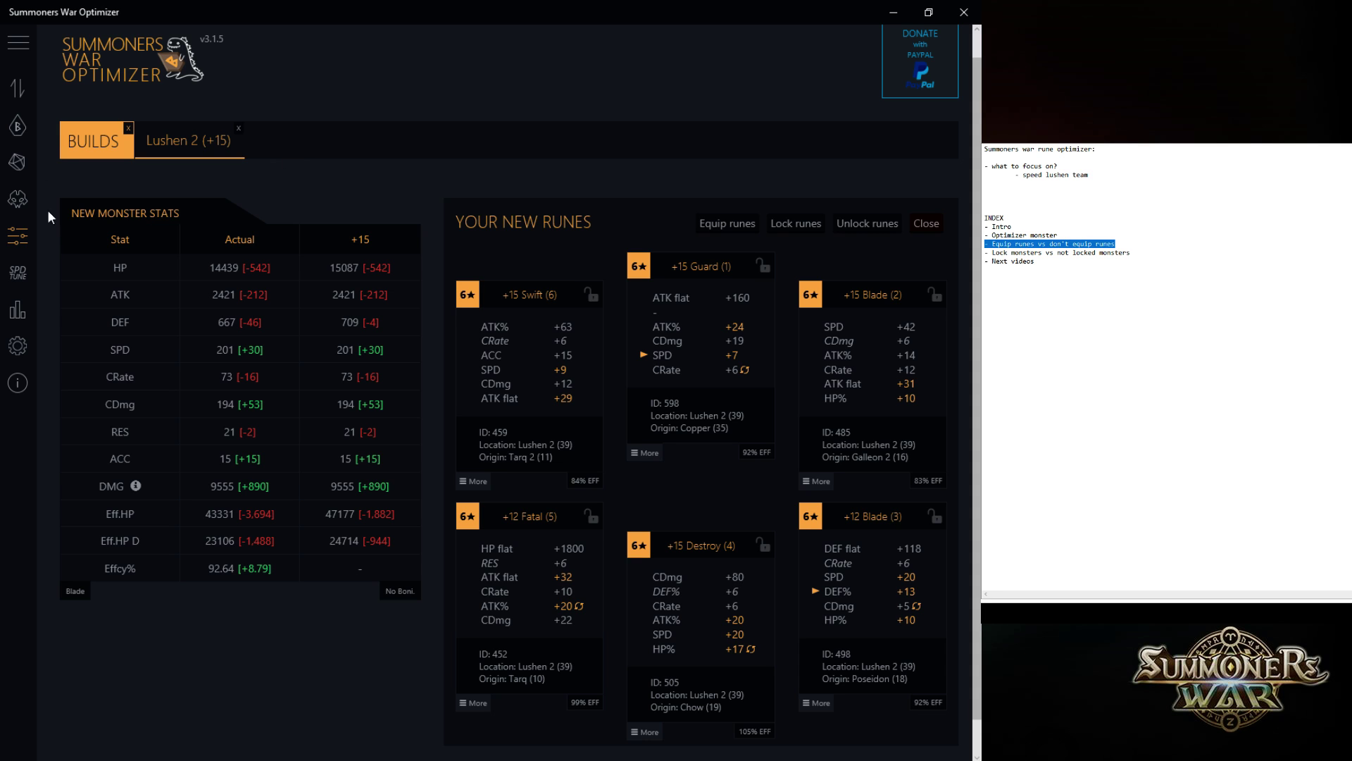
click(33, 86)
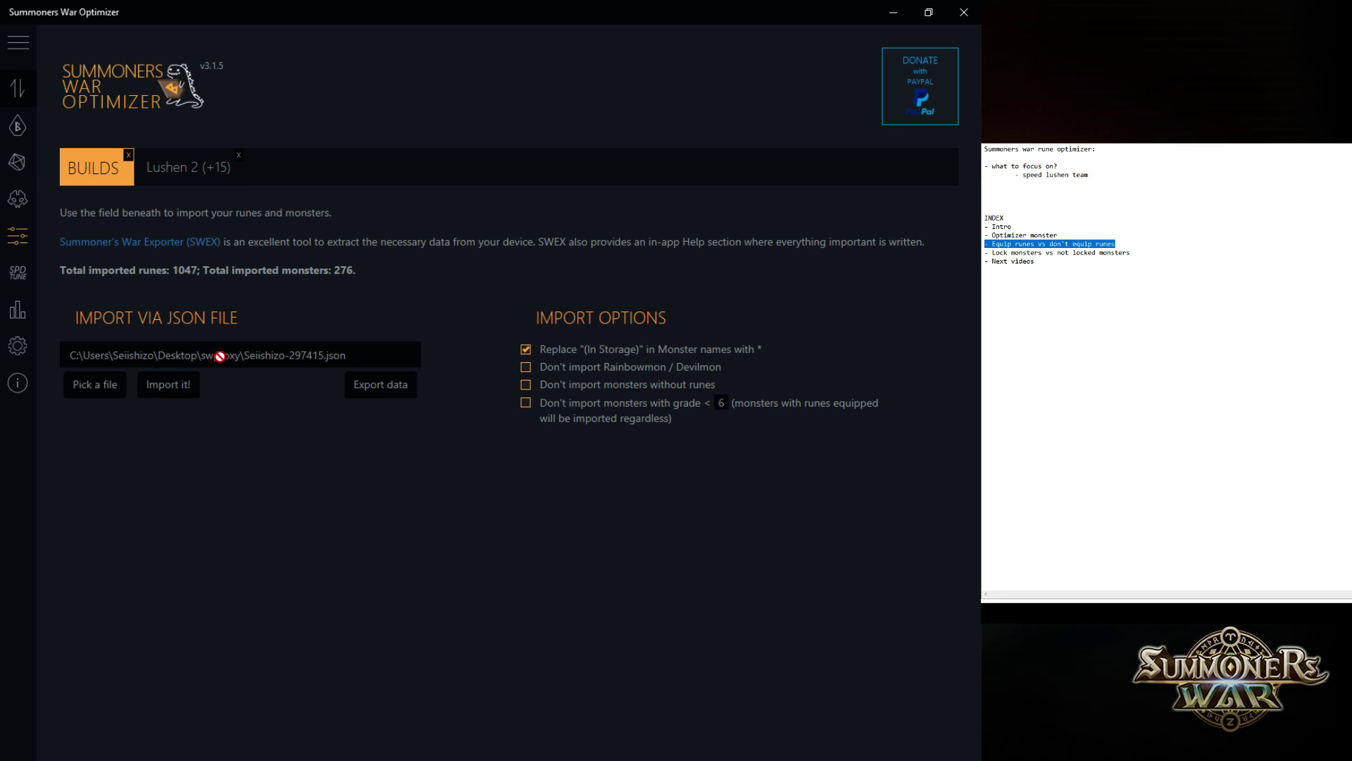
click(22, 244)
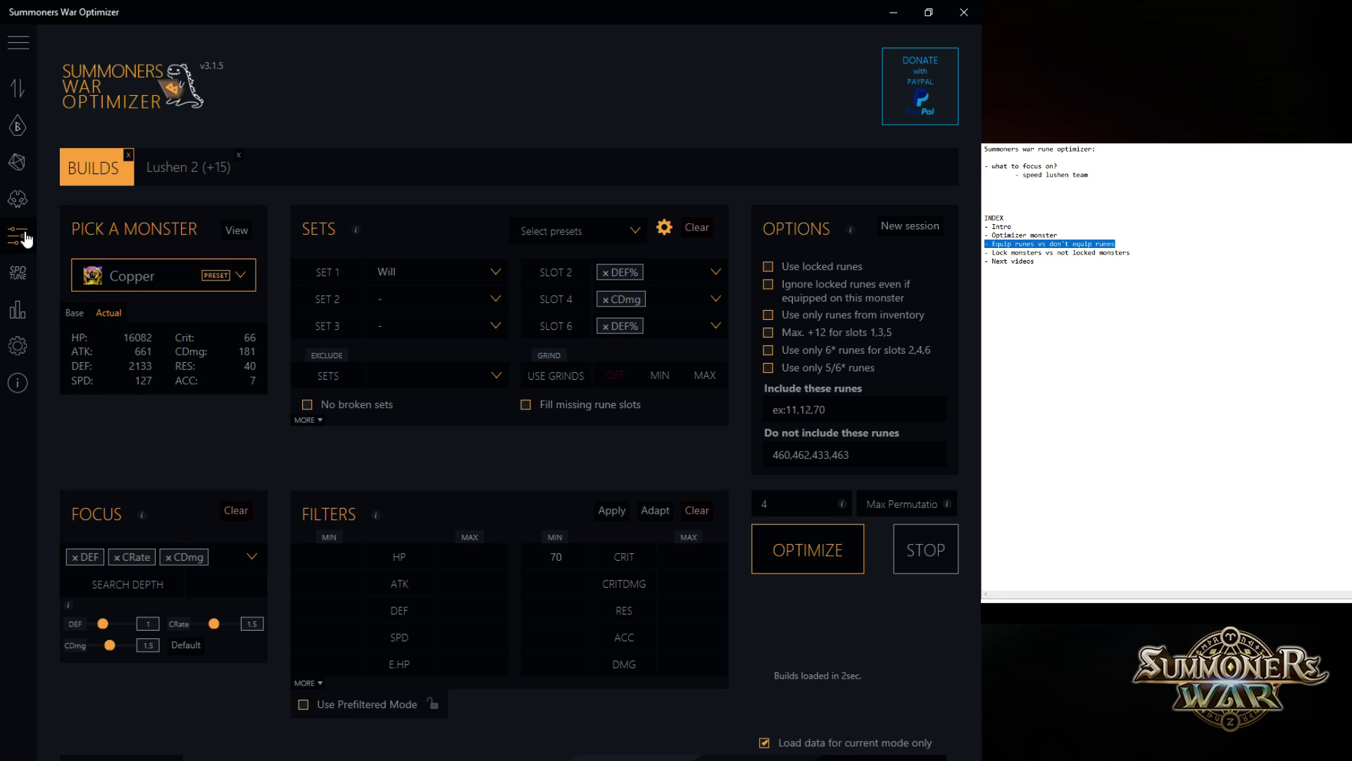
Pick Lushen 3 as the monster to optimize and load Preset 2 for its rune sets
click(197, 289)
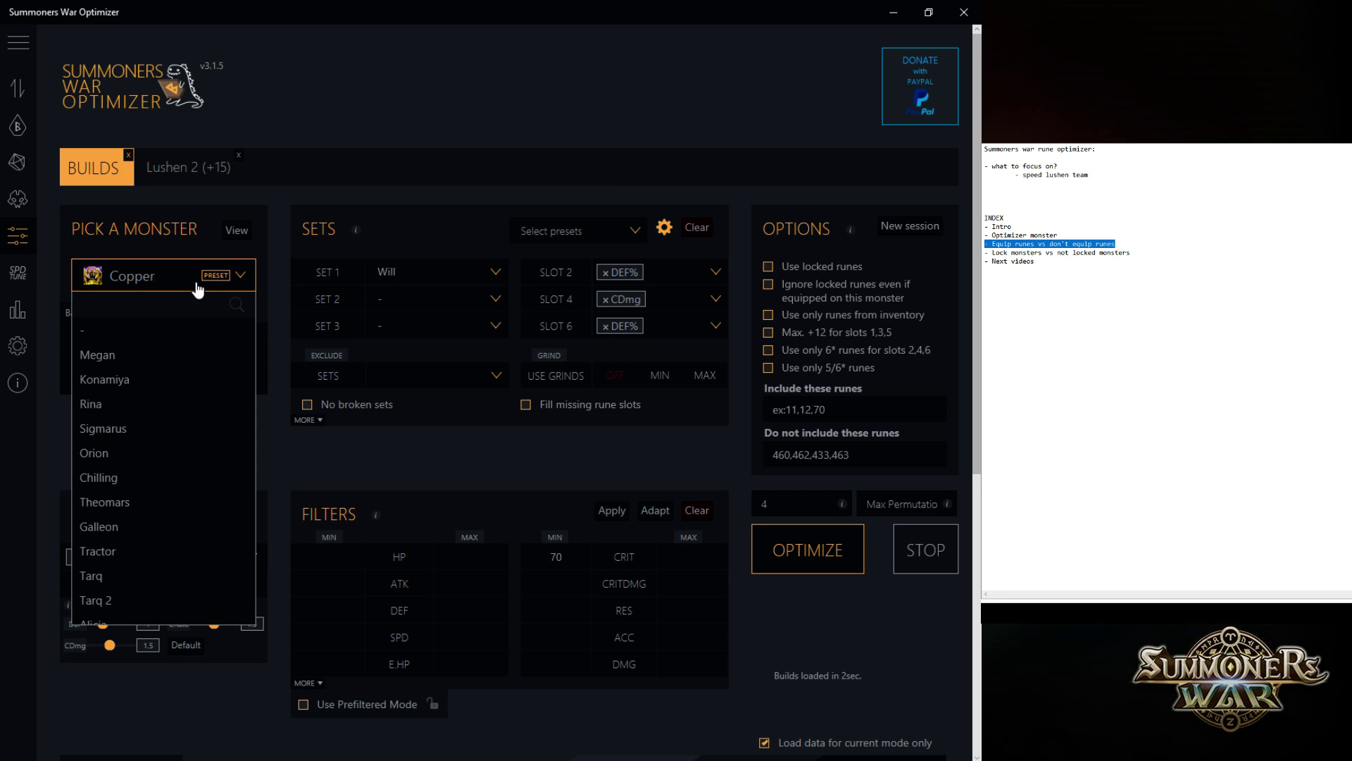
text(lu)
key(BackSpace)
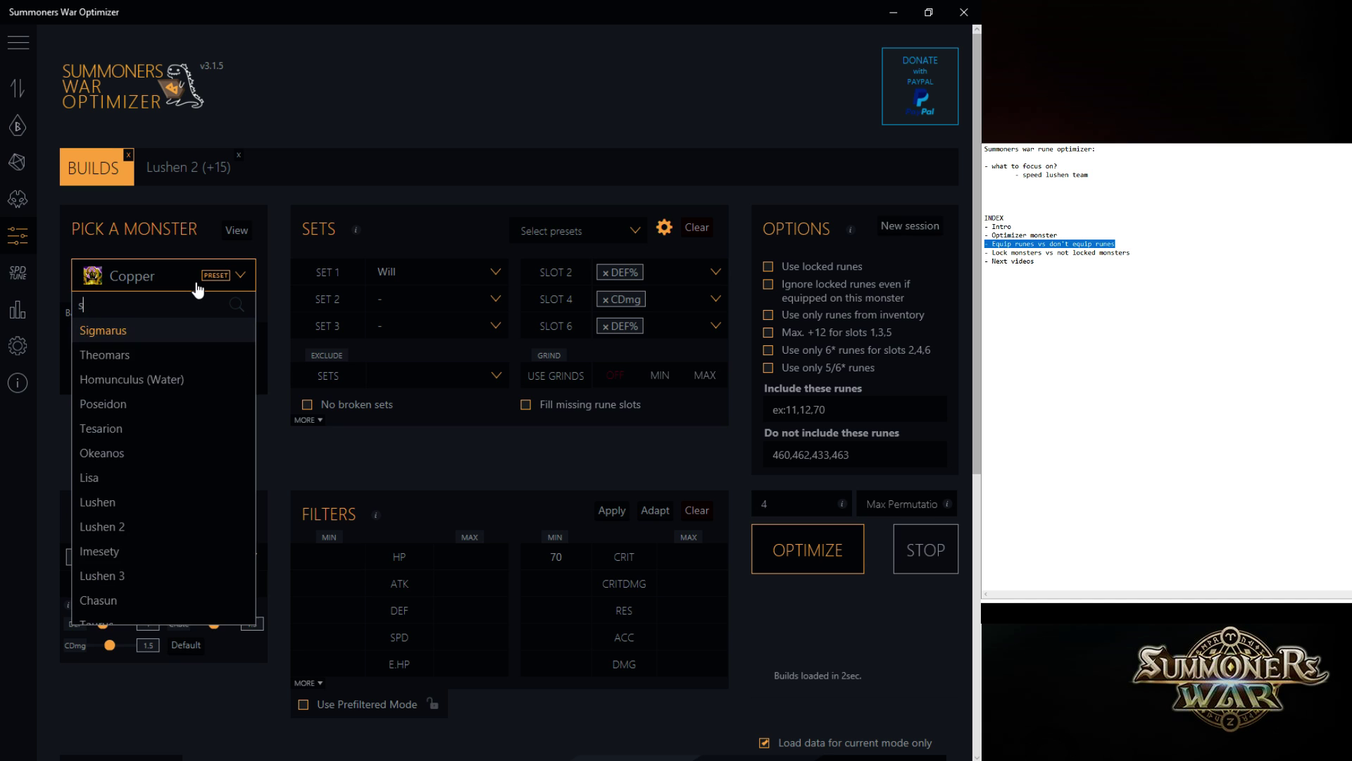
text(ushen)
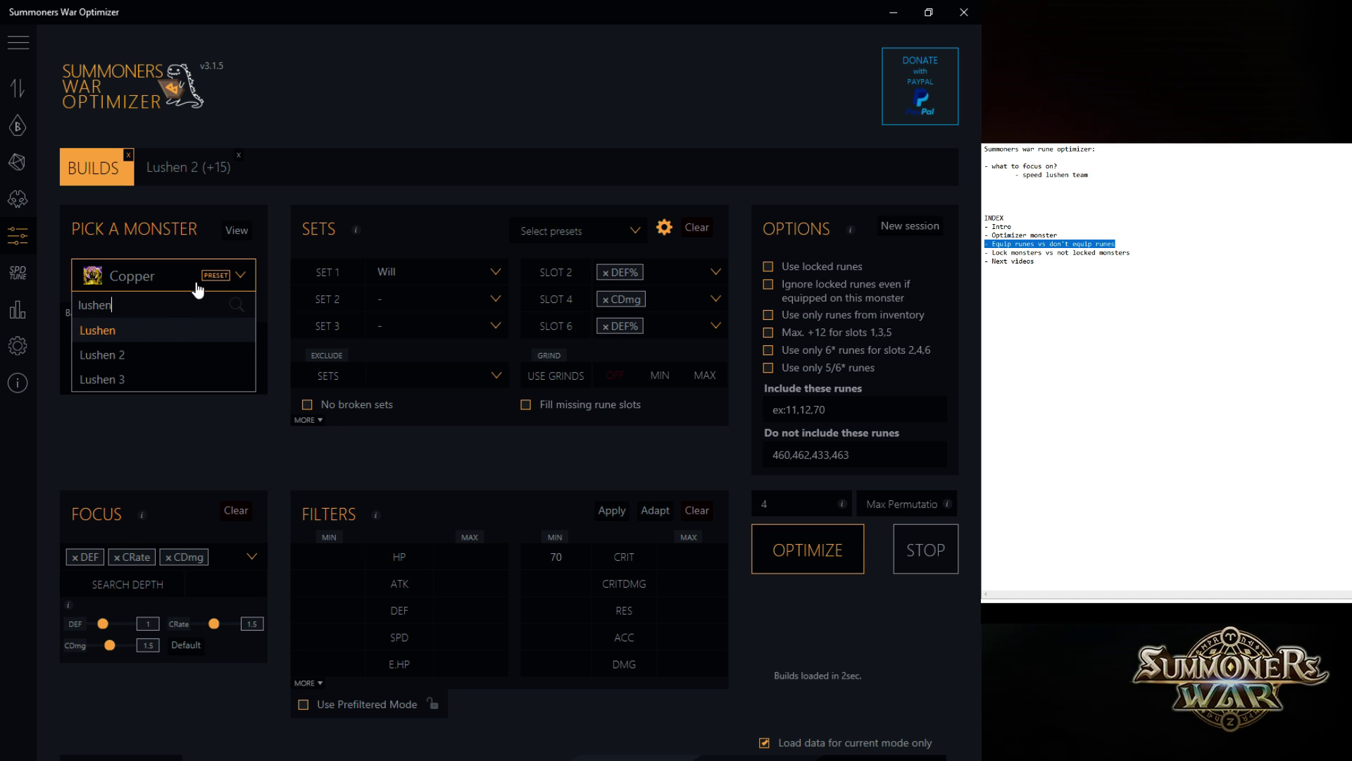
click(193, 377)
click(639, 224)
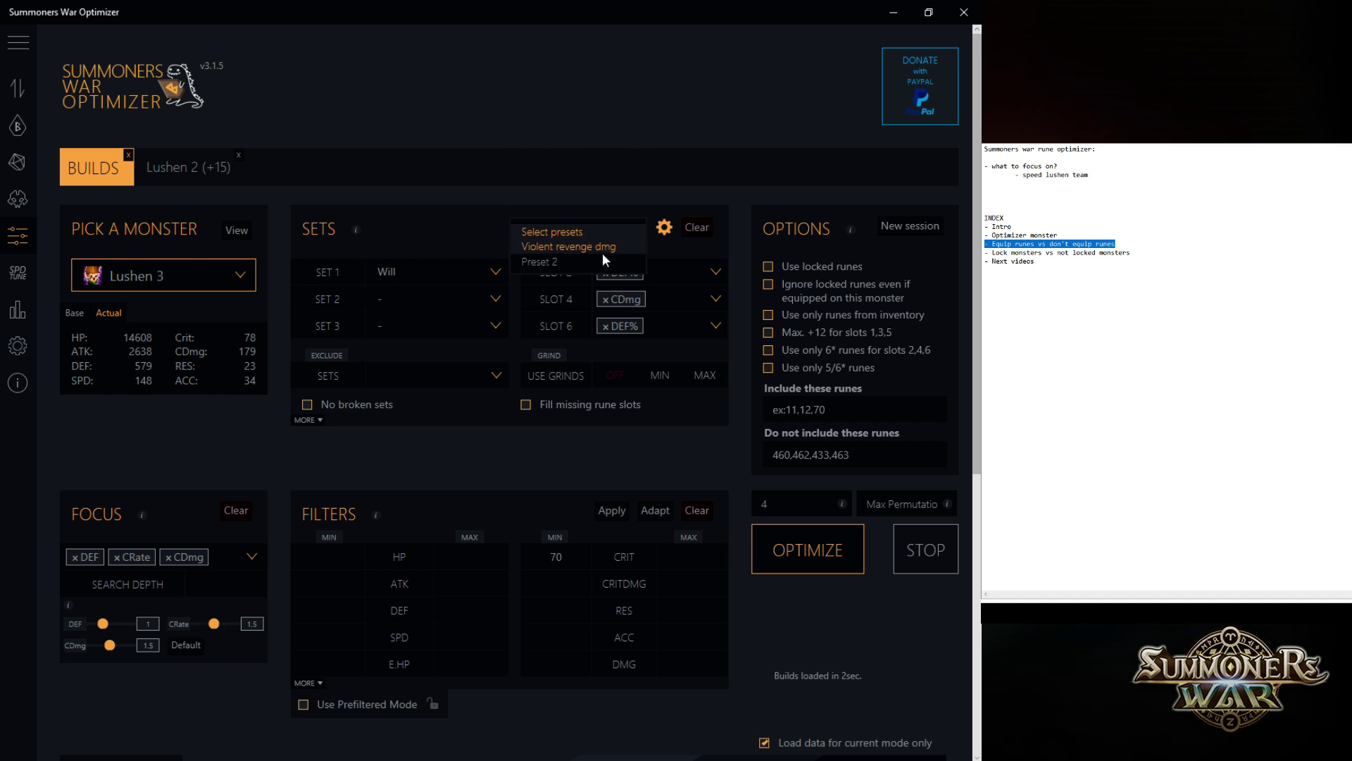
click(602, 255)
Require a Rage set with ATK% in slot 2, leave the second set empty, and drop SPD from the focus stats
click(451, 273)
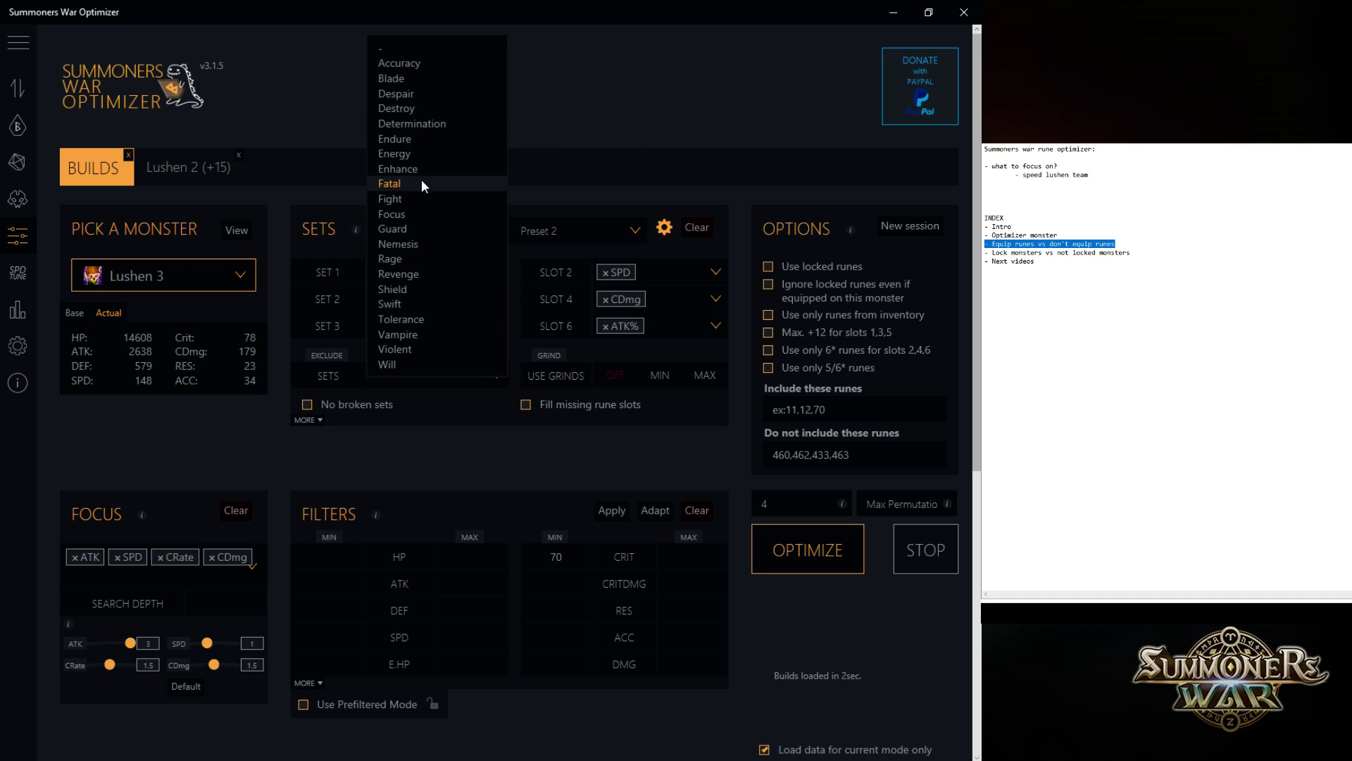
click(414, 260)
click(447, 301)
click(420, 245)
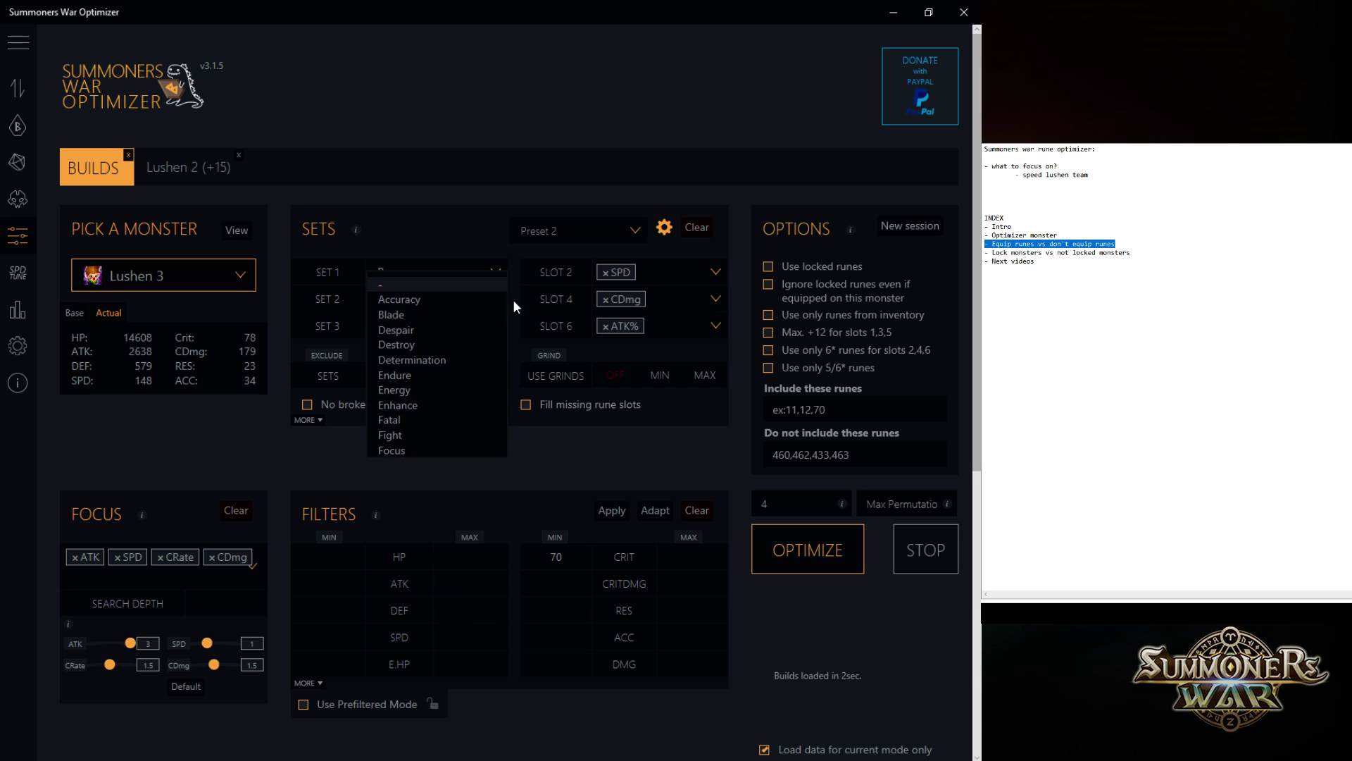
click(612, 281)
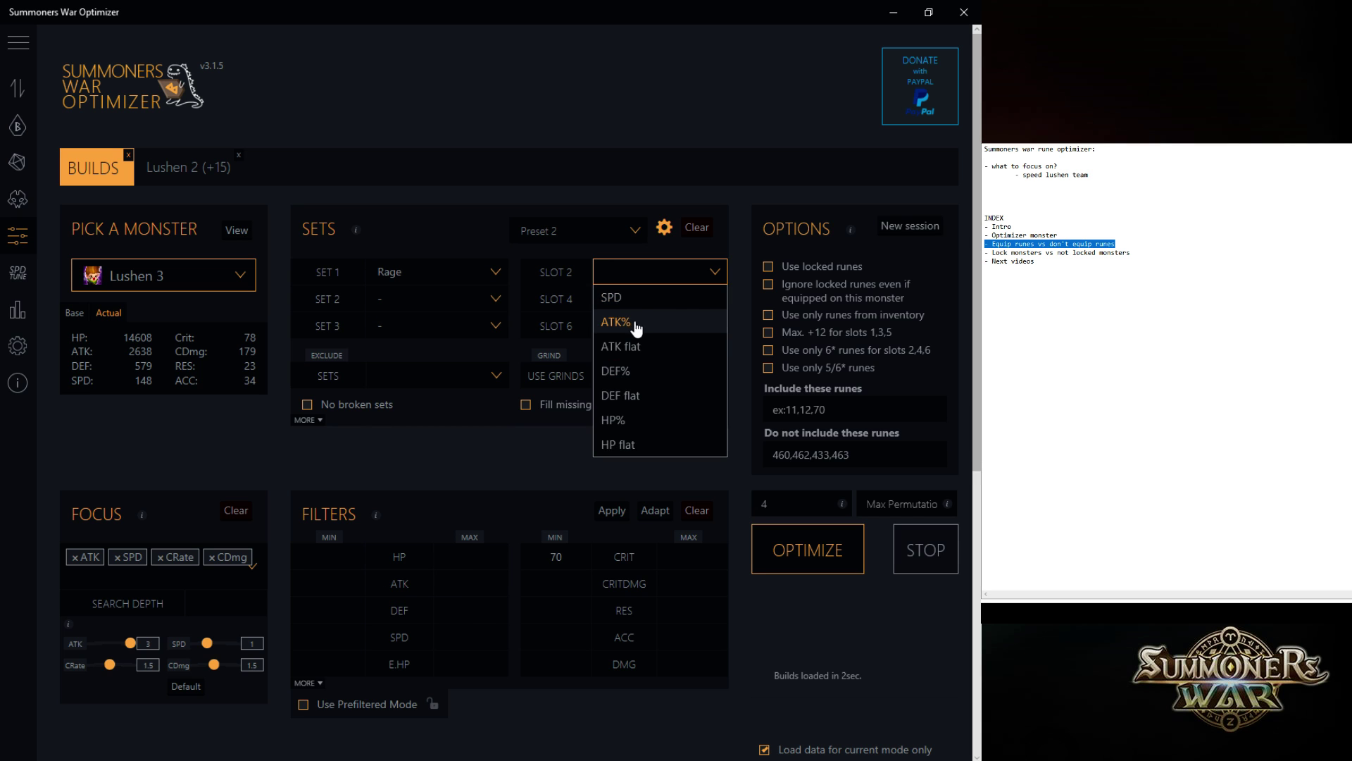
click(614, 317)
click(116, 560)
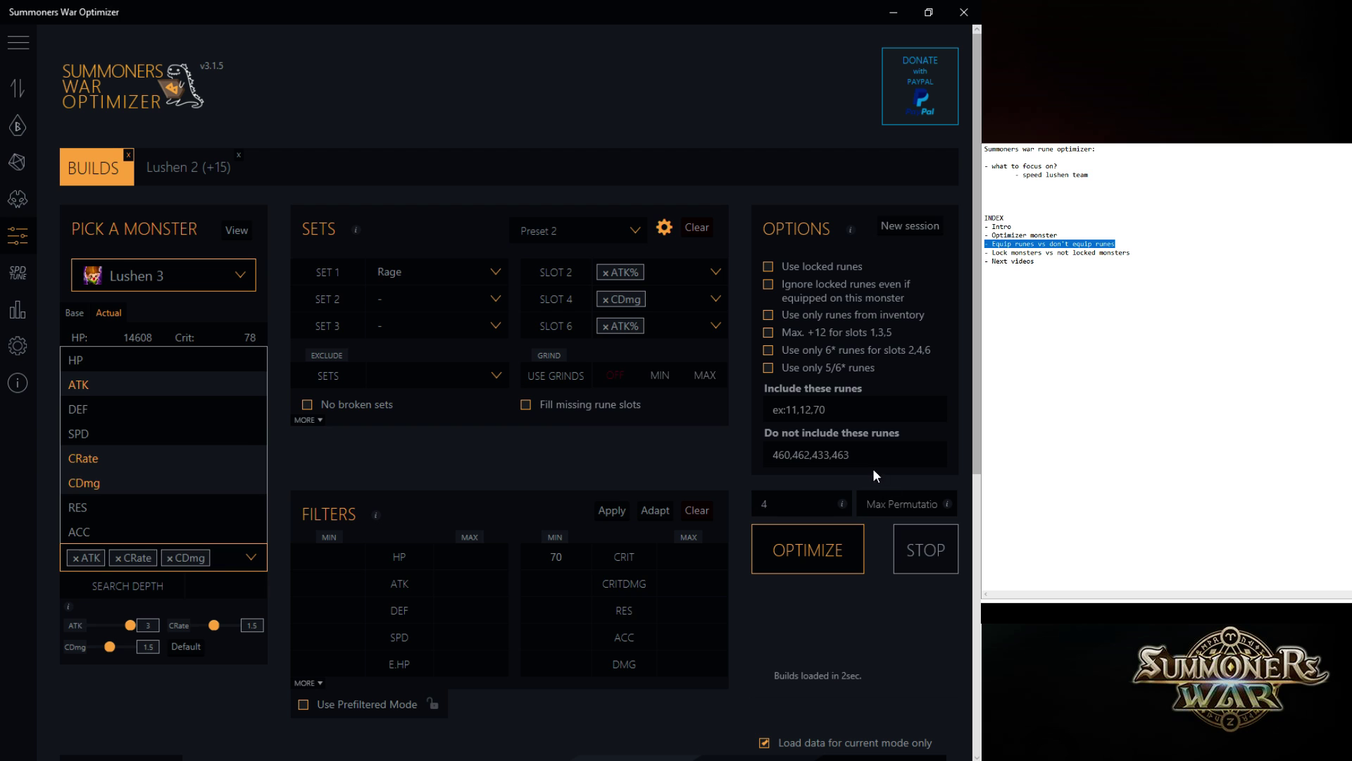
Clear the list of runes not to include and run the optimization for Lushen 3
click(658, 445)
key(Delete)
click(591, 439)
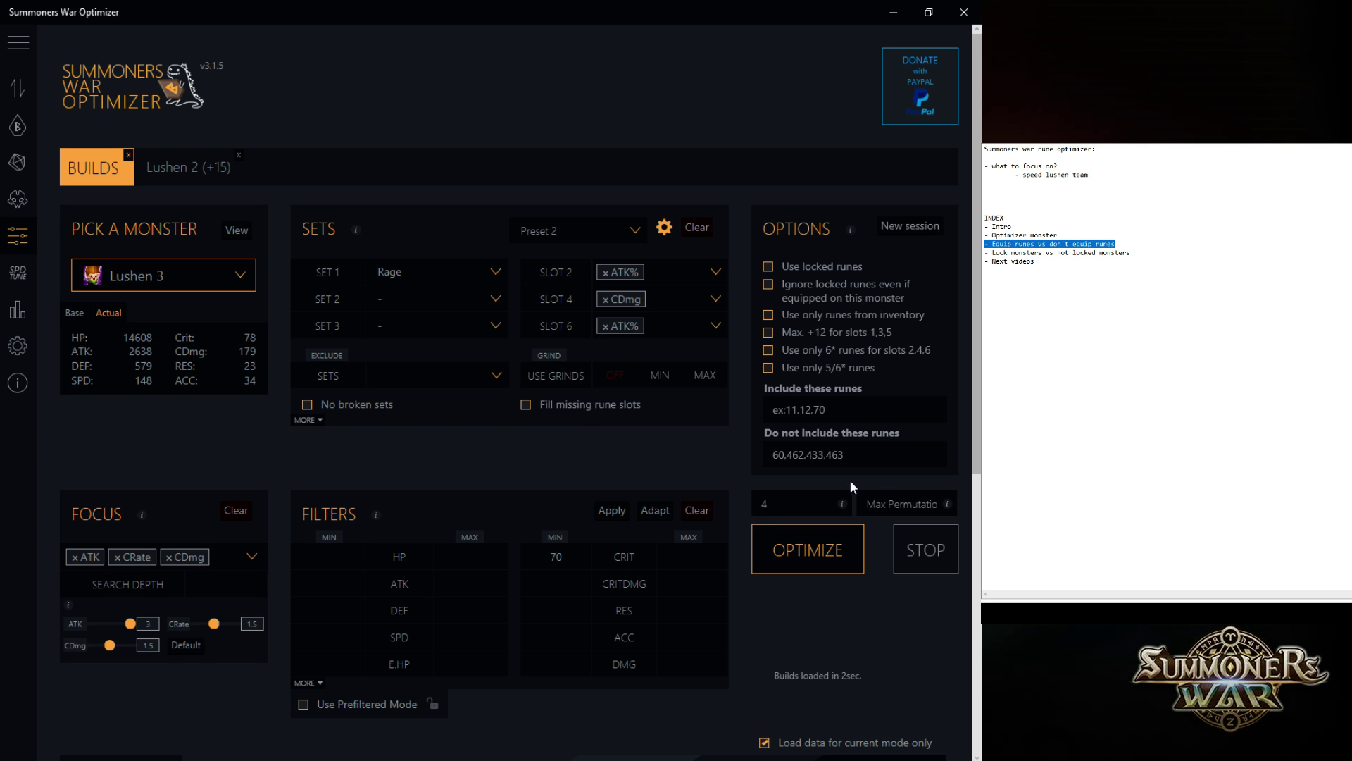
double_click(849, 455)
key(Delete)
scroll(624, 450, down, 3)
click(829, 342)
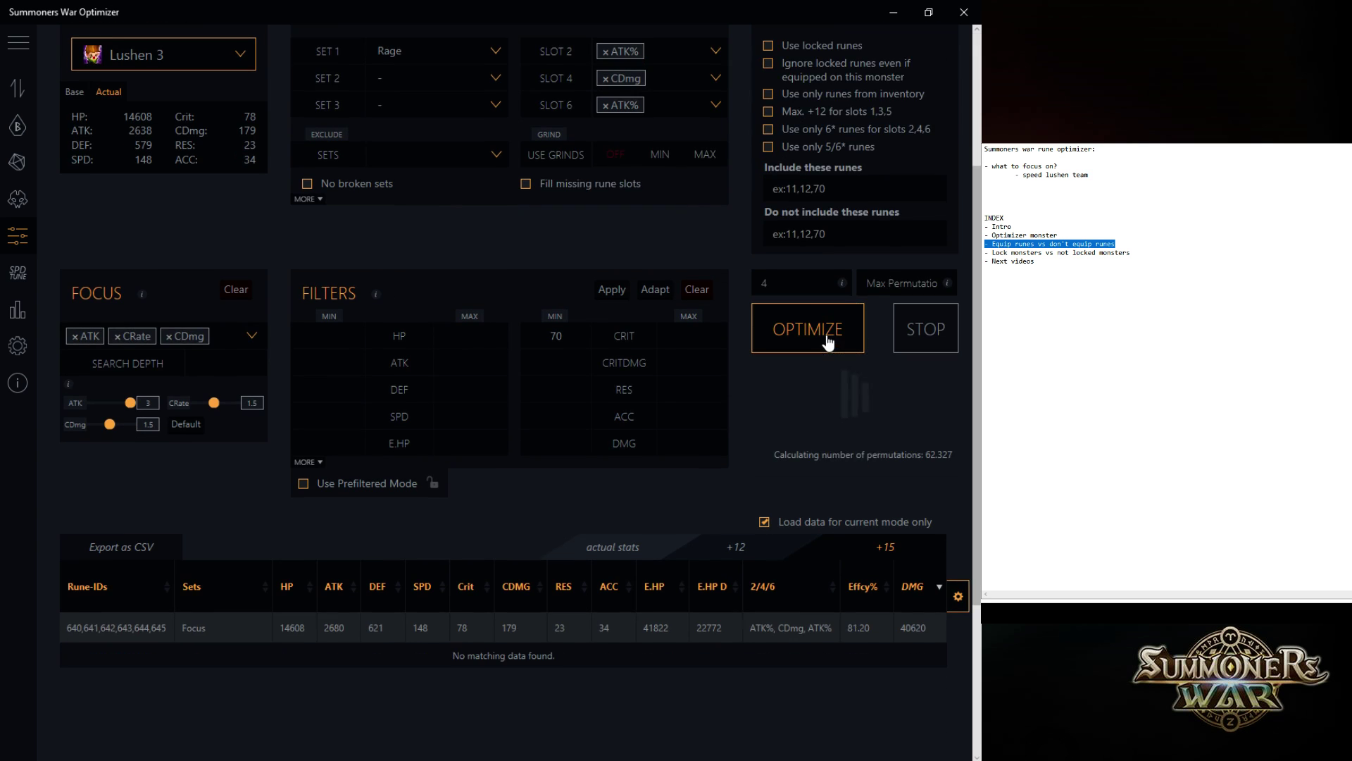
Customize the DMG value for Lushen's Amputation Magic, using Atk Buff instead of Def Buff and a leader skill of 30
scroll(958, 560, down, 2)
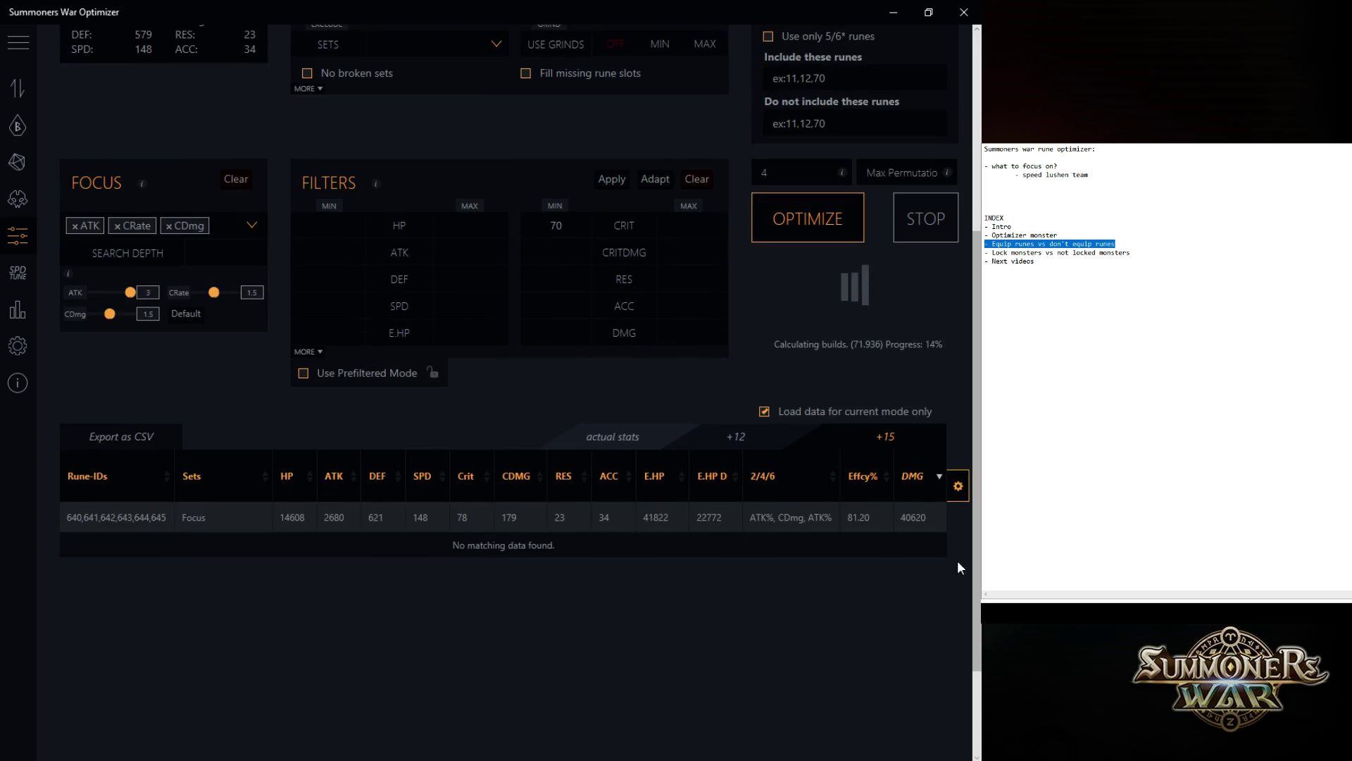
click(958, 488)
click(497, 342)
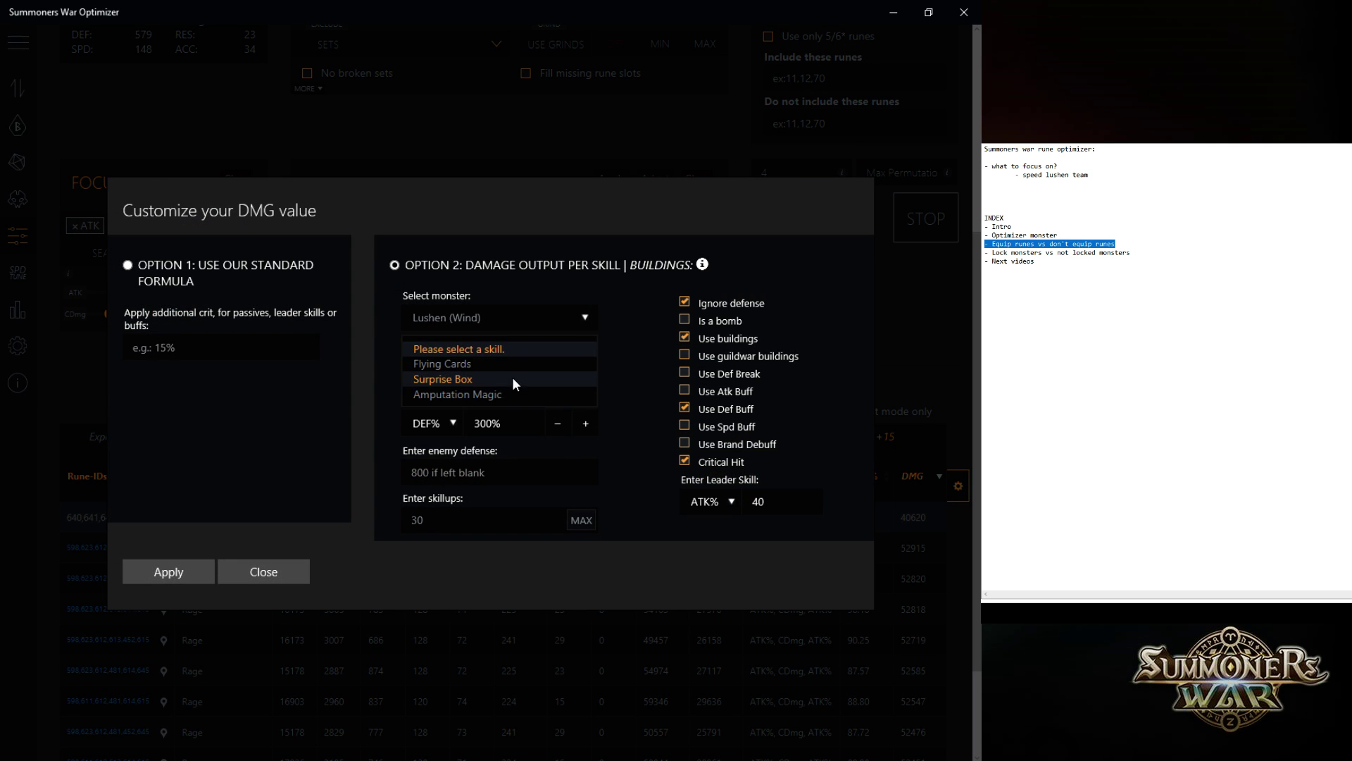
click(512, 389)
click(684, 400)
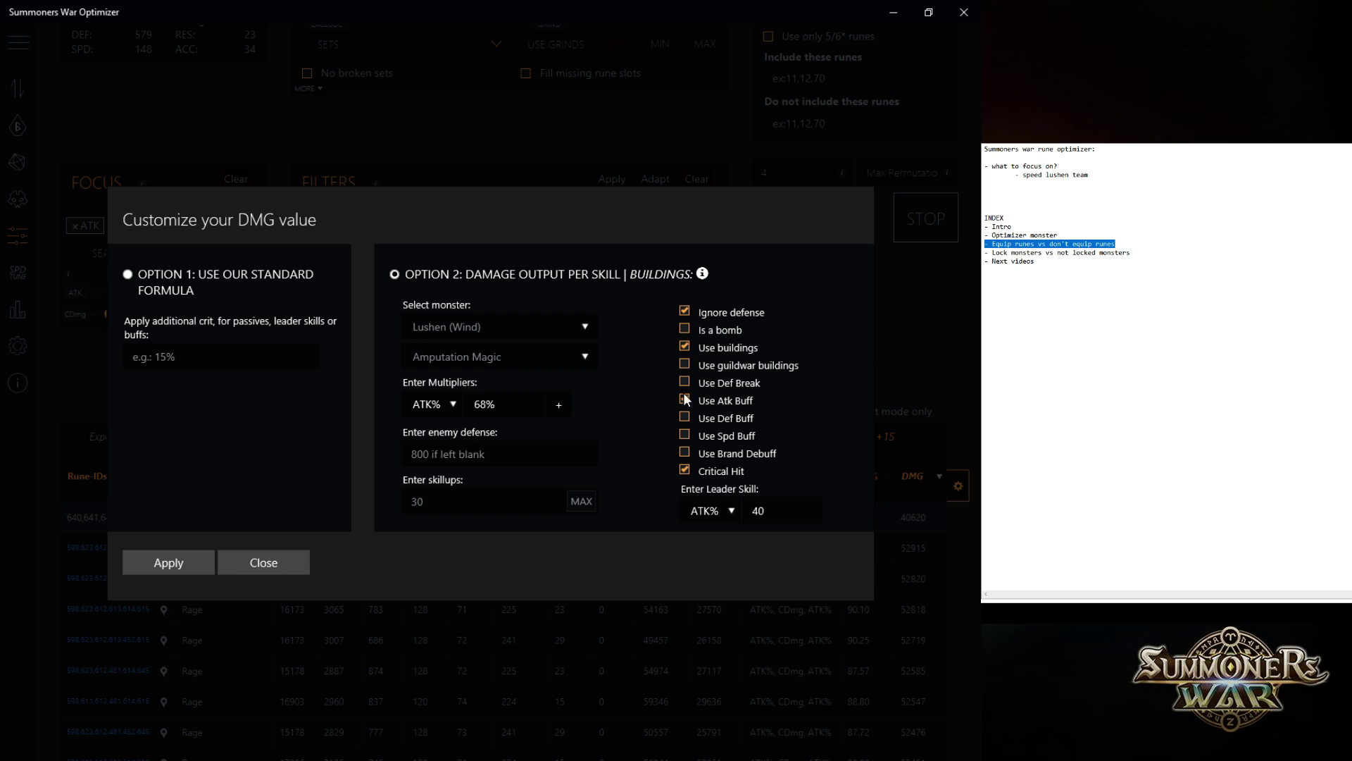
click(757, 510)
text(30)
click(177, 562)
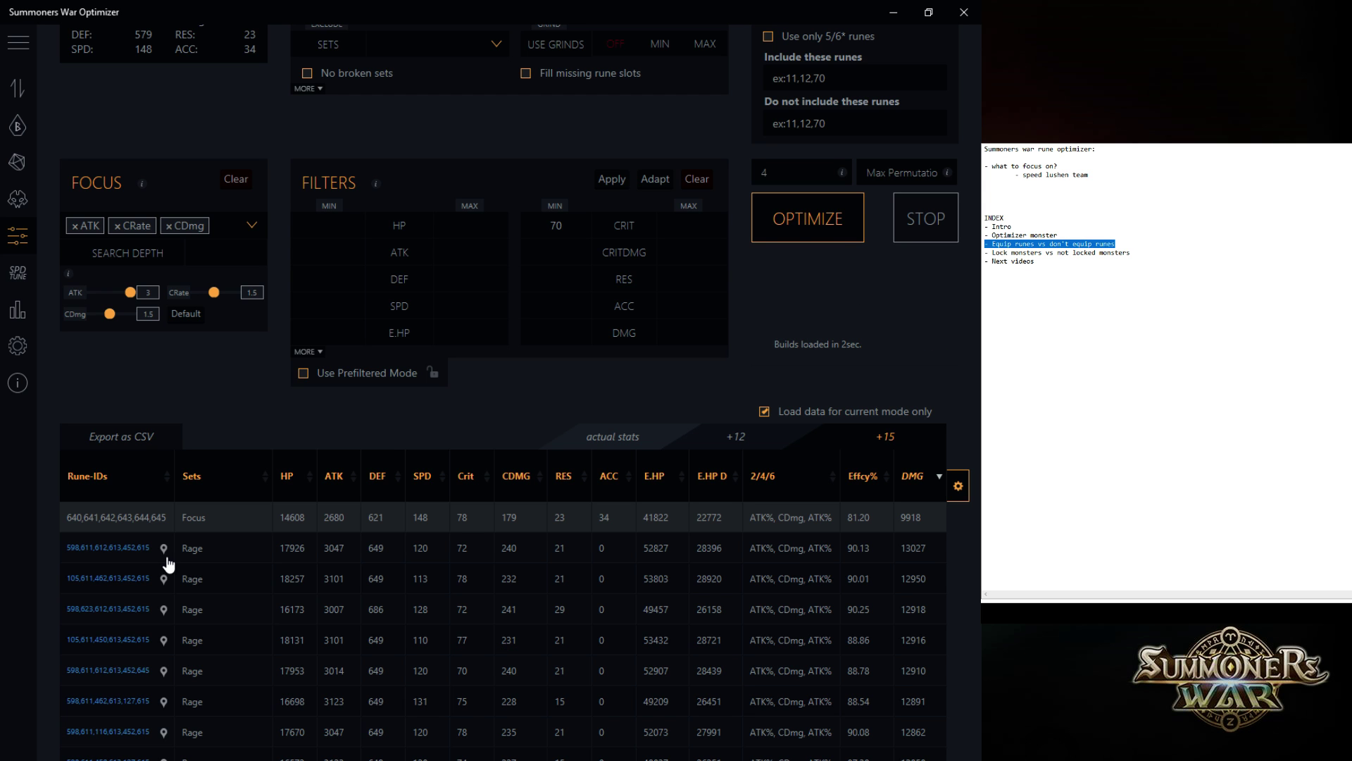
Filter the Lushen 3 builds to a minimum CRIT of 95 and review the stat comparisons of the highest-DMG builds
scroll(511, 501, down, 3)
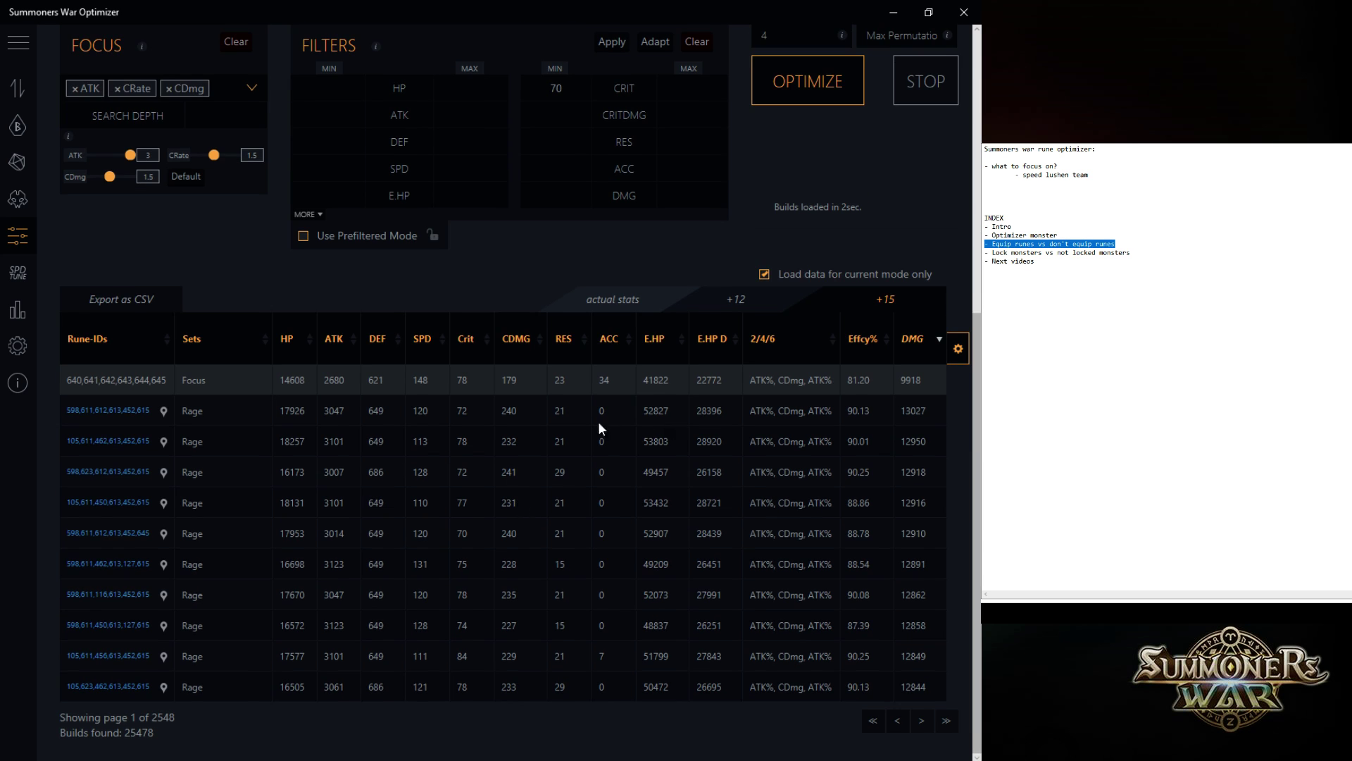
scroll(840, 378, up, 5)
scroll(840, 378, down, 5)
mouse_move(127, 417)
double_click(556, 88)
text(95)
click(612, 42)
mouse_move(105, 413)
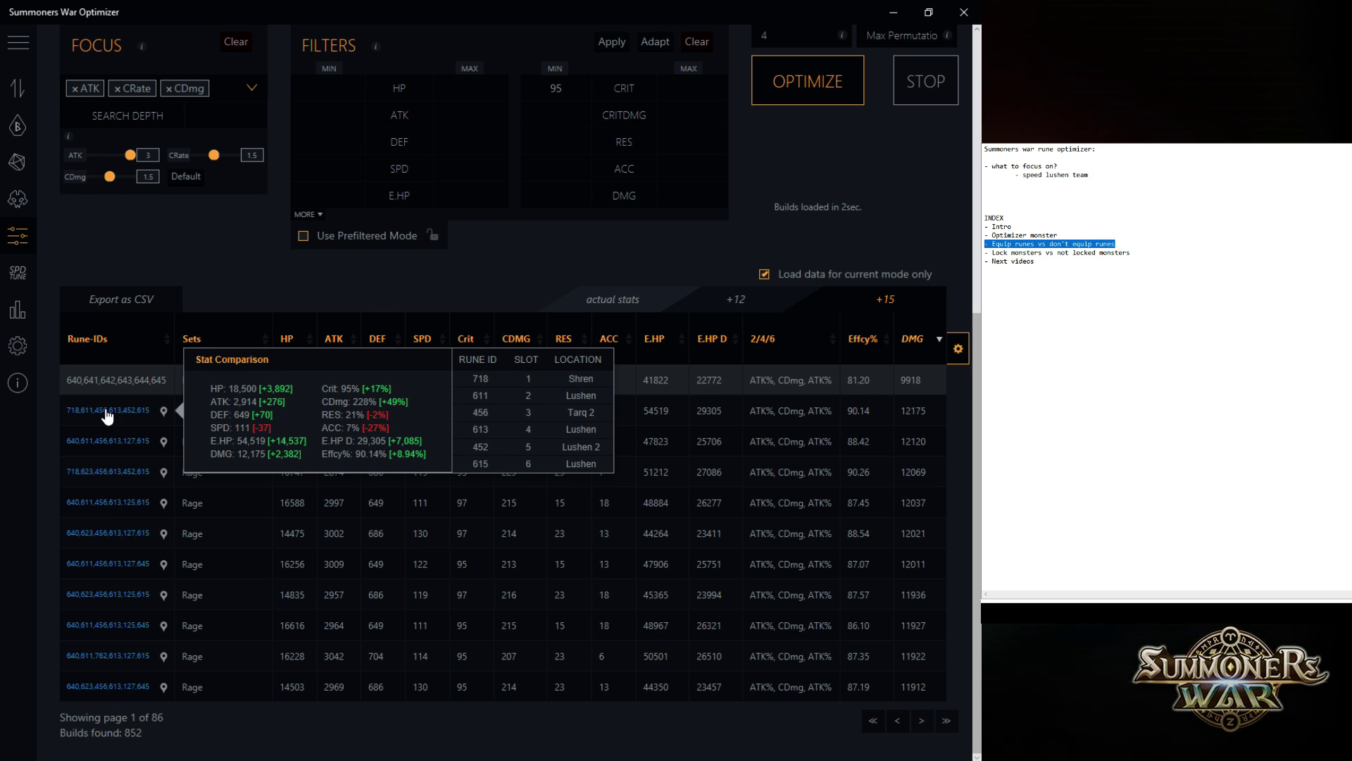
mouse_move(146, 451)
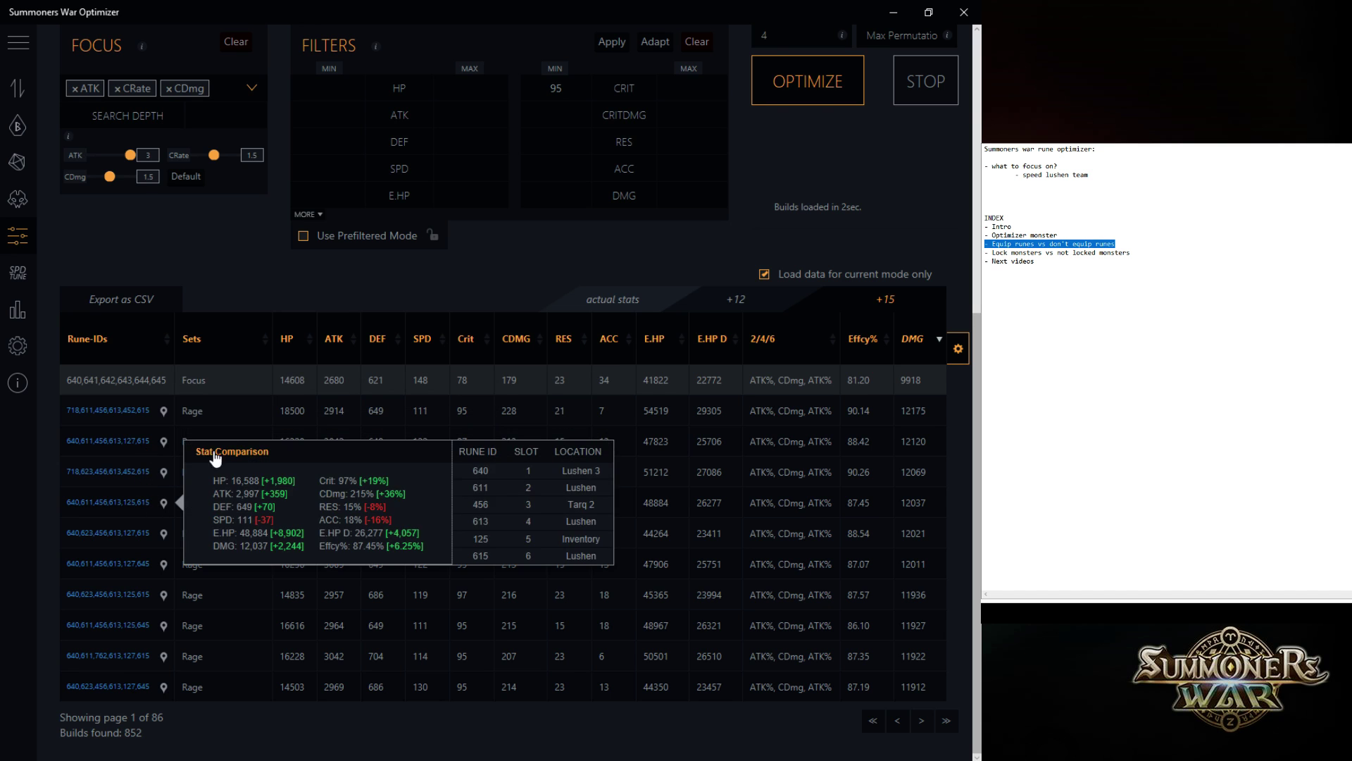
Pick Fuco as the monster and run the optimization with its preset
scroll(445, 360, up, 5)
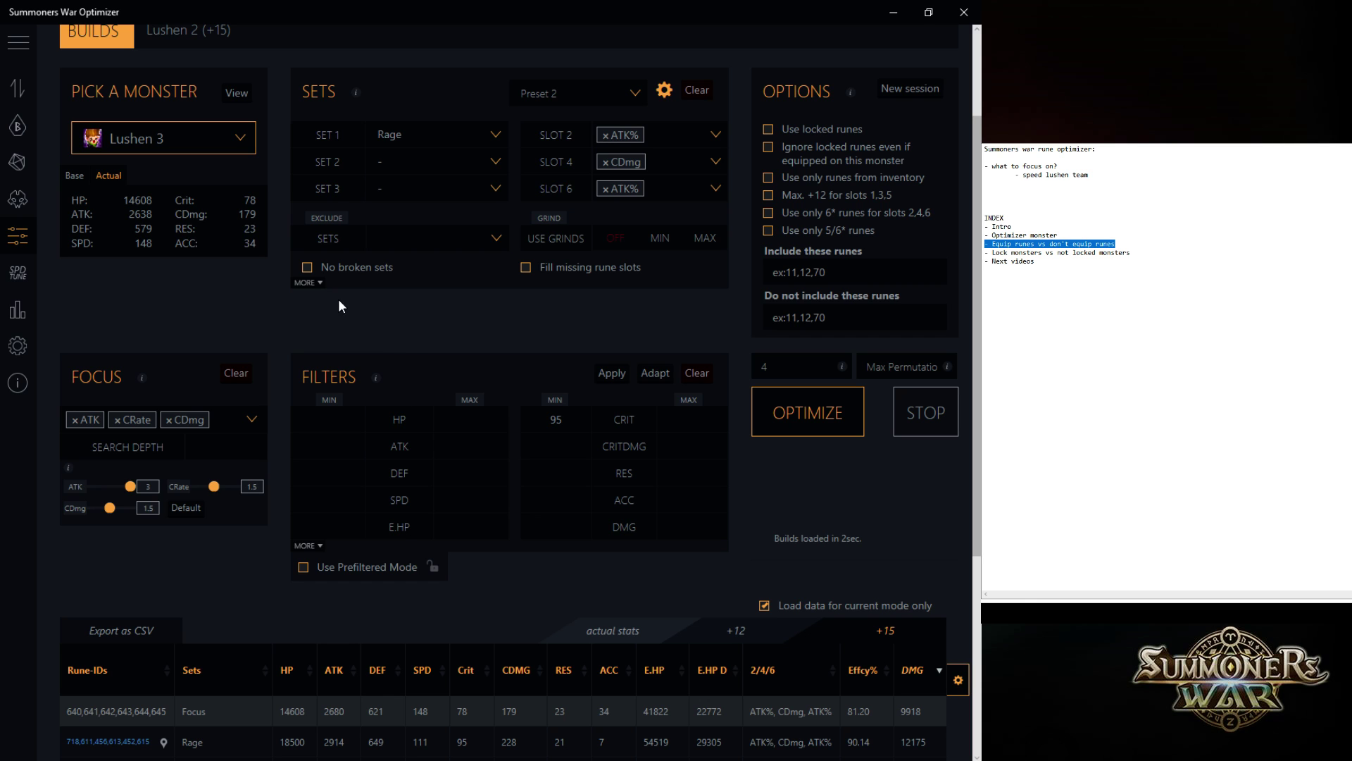
click(205, 141)
scroll(166, 341, down, 3)
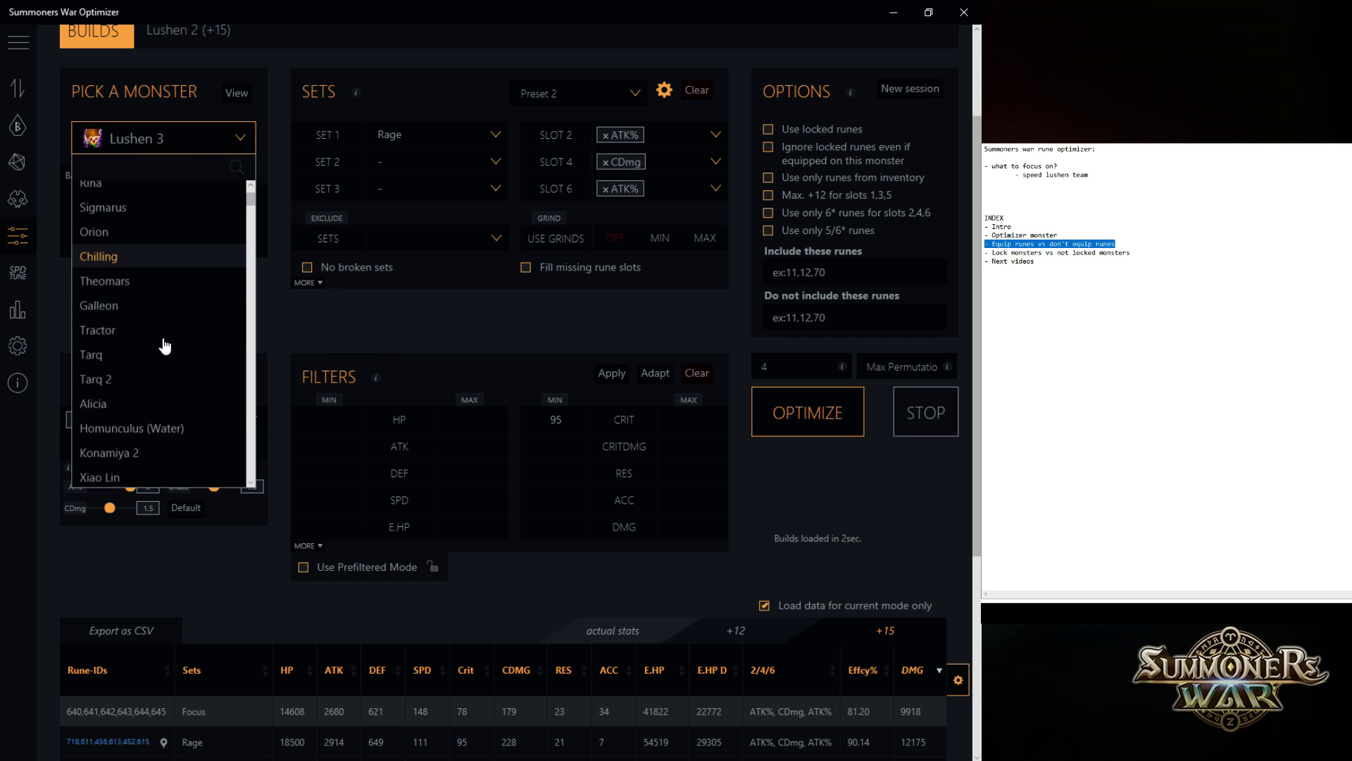
scroll(171, 233, up, 3)
click(171, 225)
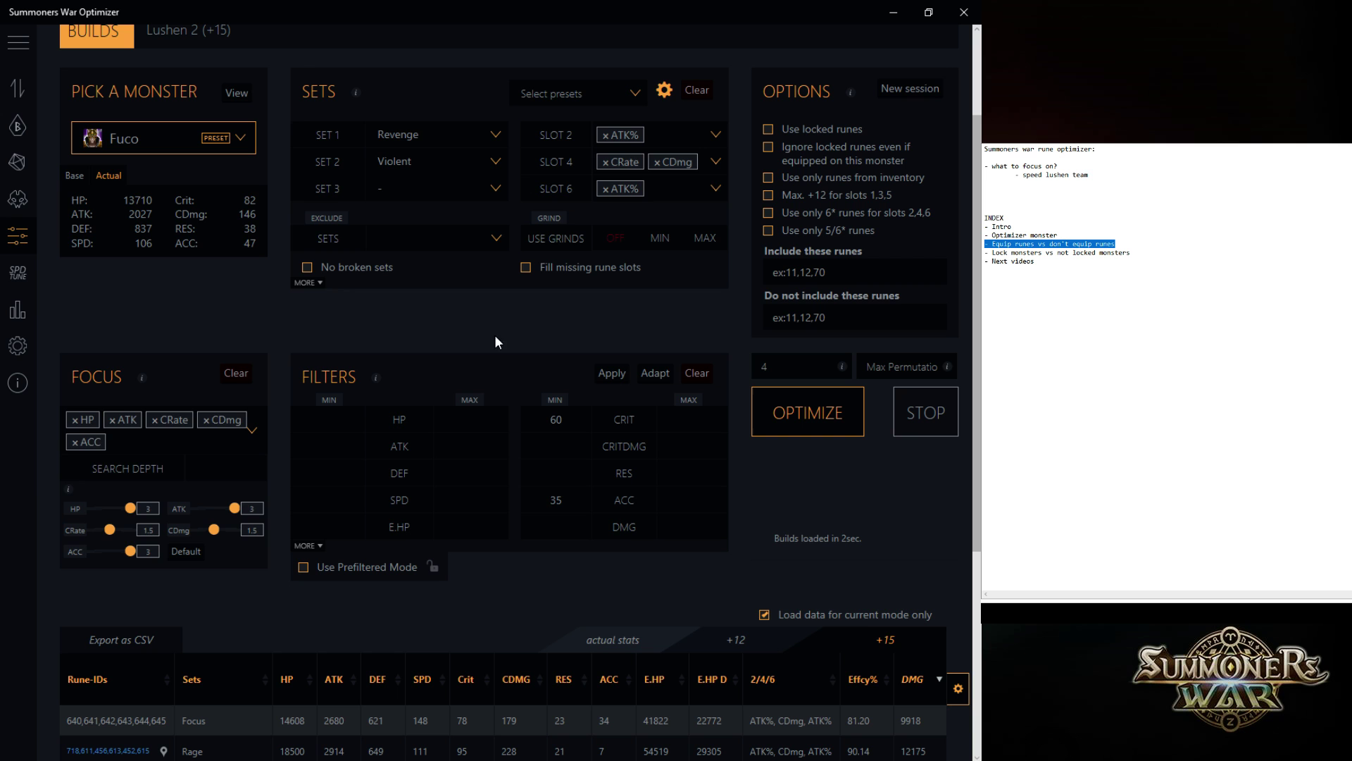
click(832, 418)
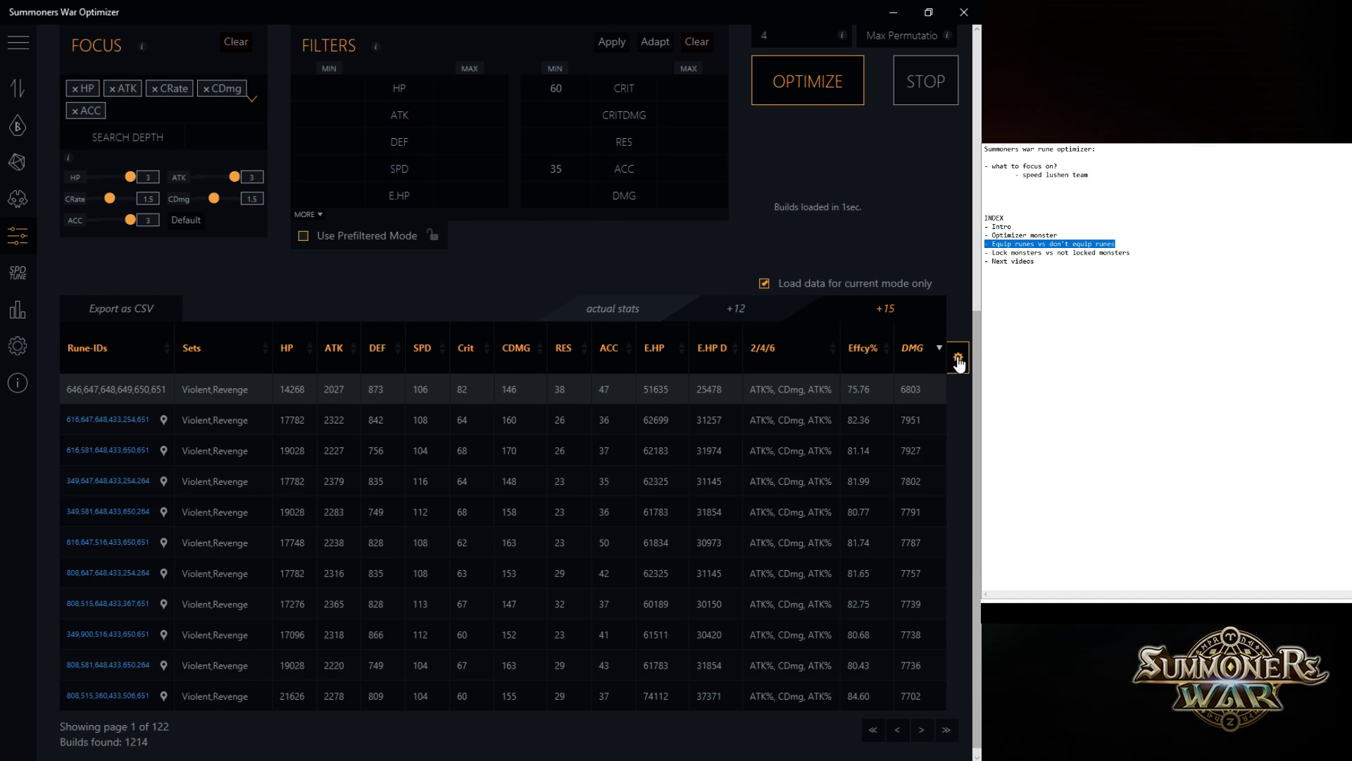
Customize the DMG value for Fuco's Deadly Touch, turning off Ignore defense and turning on Def Break
click(958, 359)
click(504, 356)
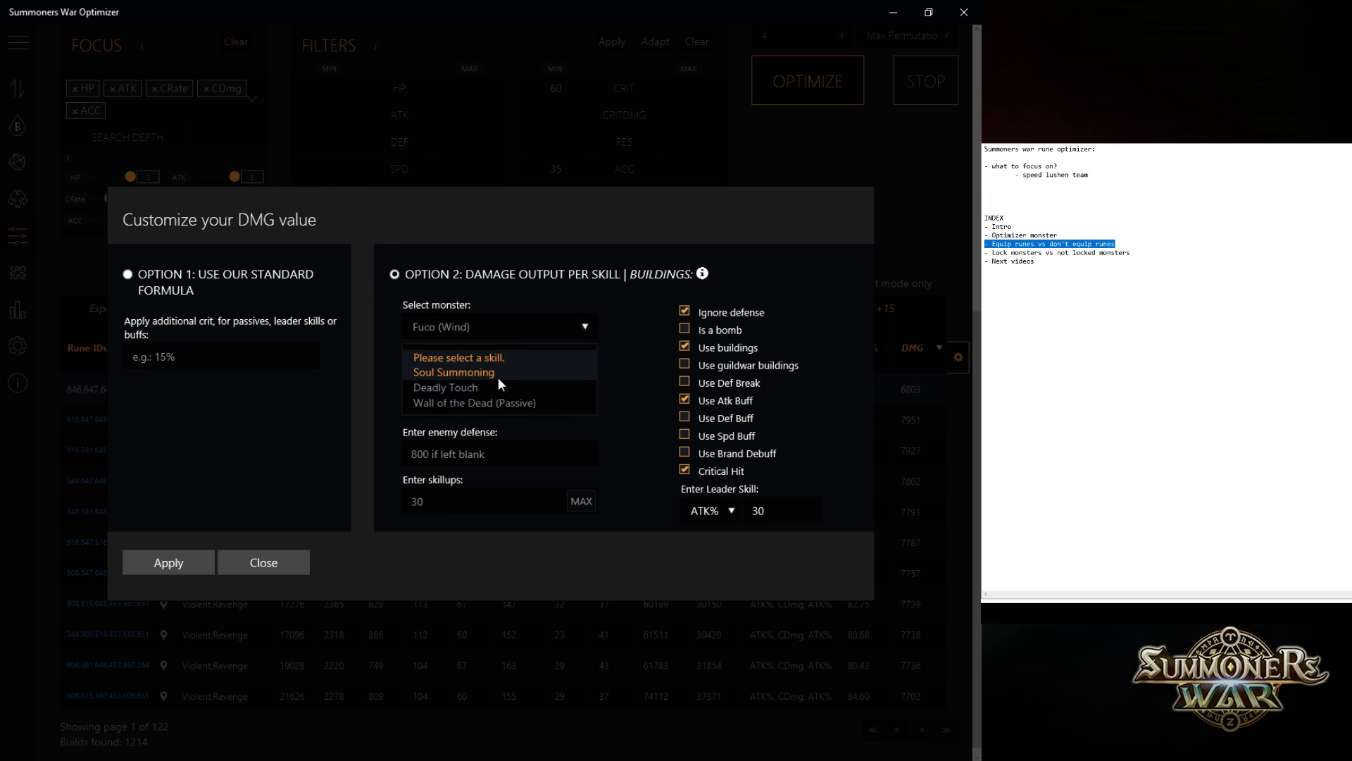
click(483, 391)
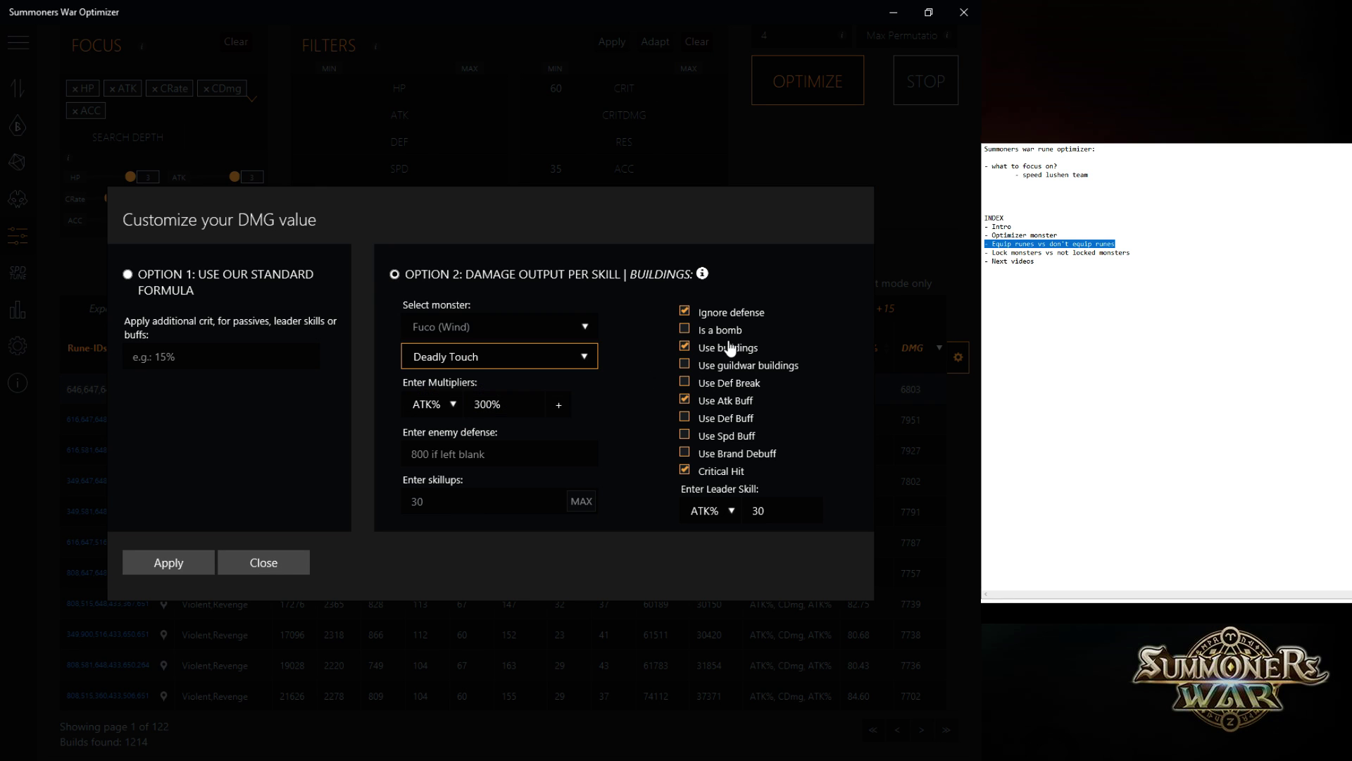
click(685, 313)
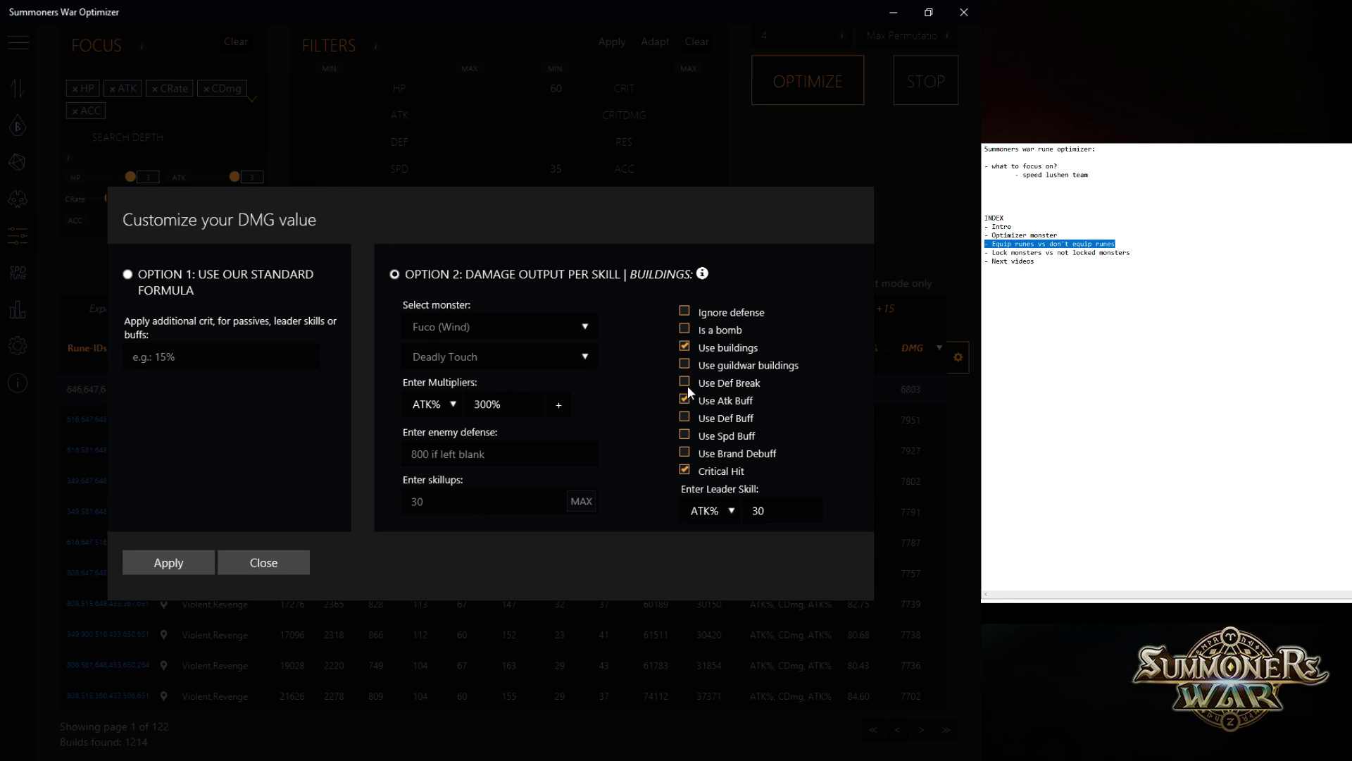
click(686, 383)
key(Tab)
key(BackSpace)
click(201, 564)
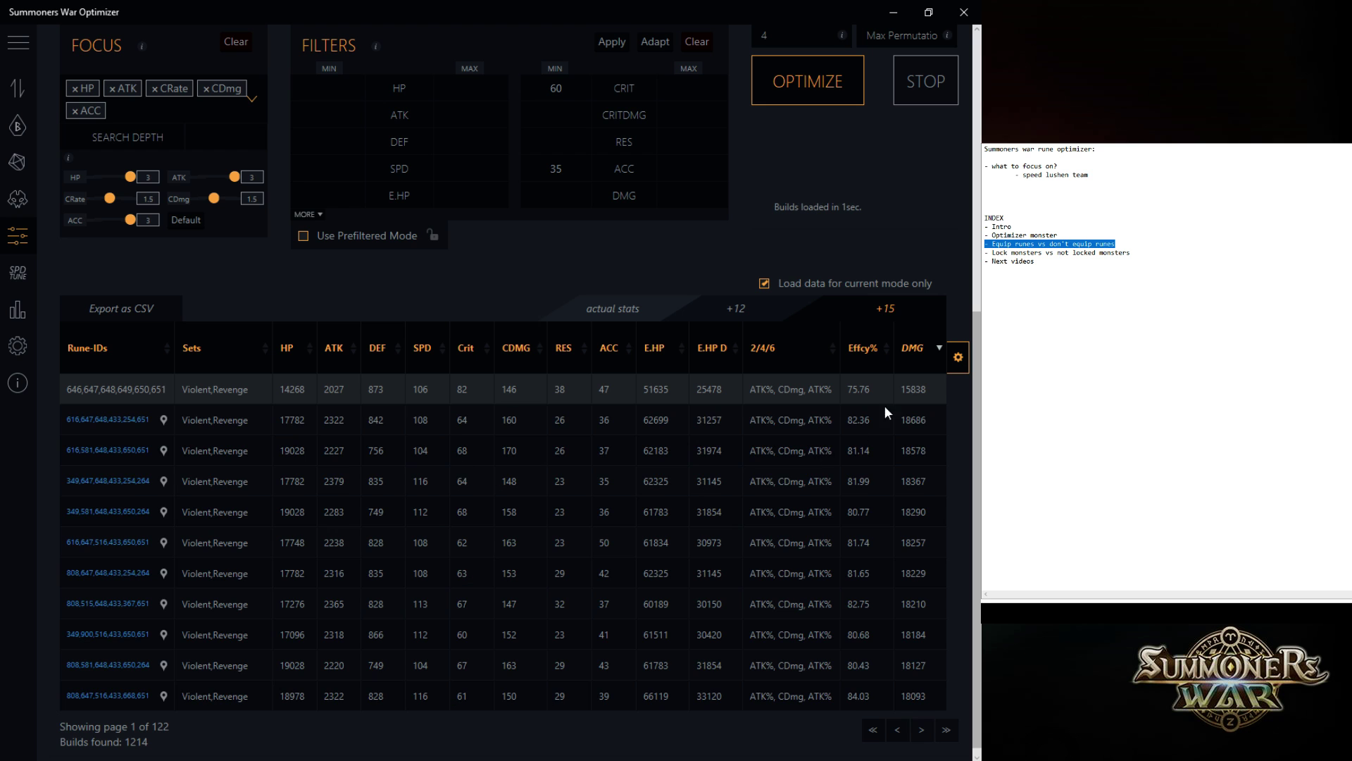
Exclude runes 616 and 433 of Fuco's highest-DMG build and rerun the optimization to review the new best build's runes
click(133, 423)
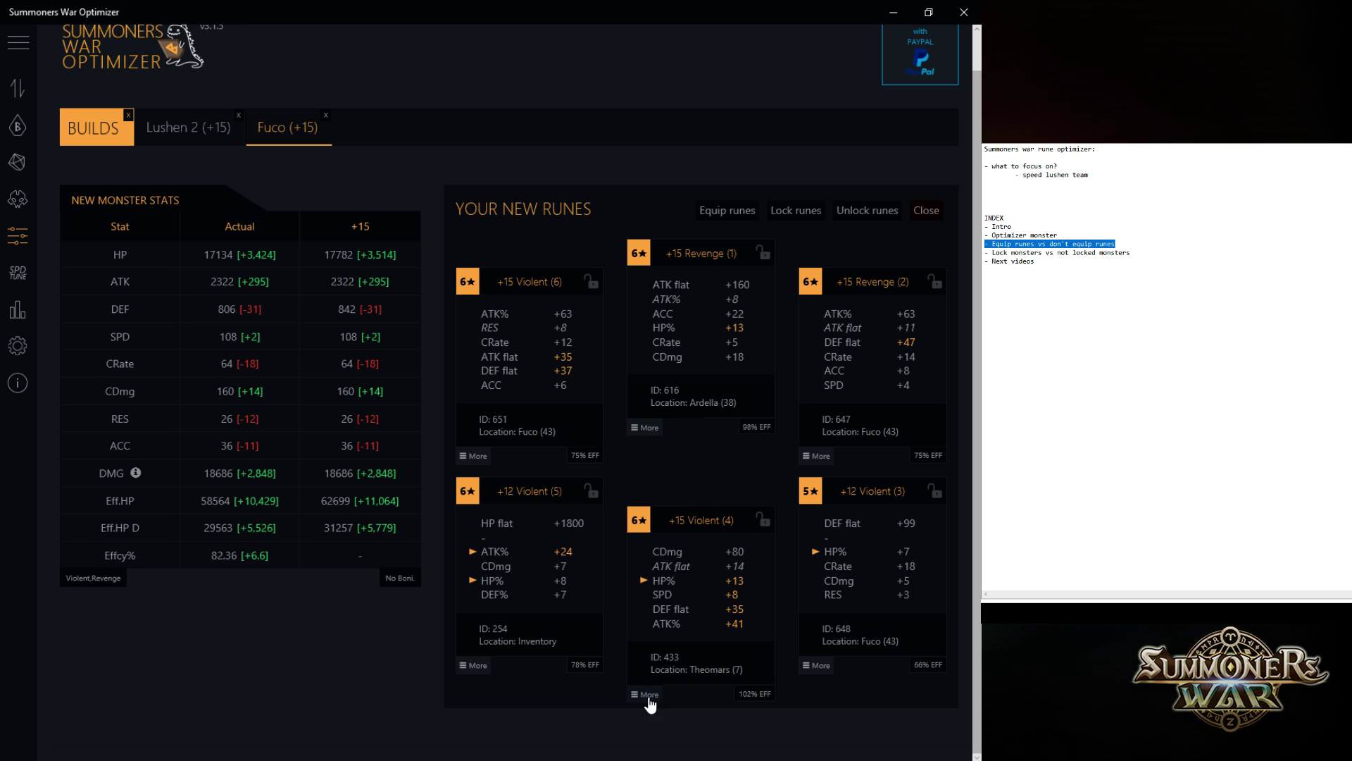
mouse_move(648, 695)
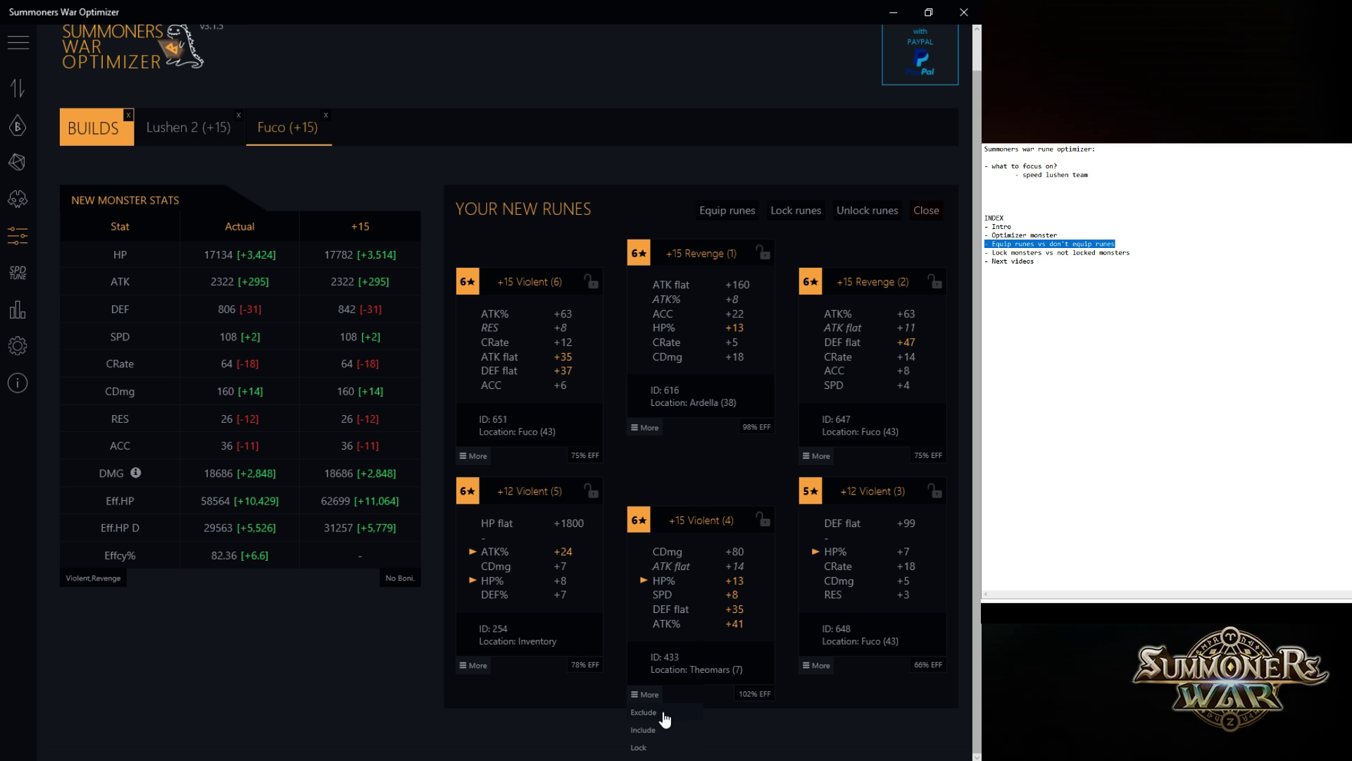
click(19, 236)
click(763, 484)
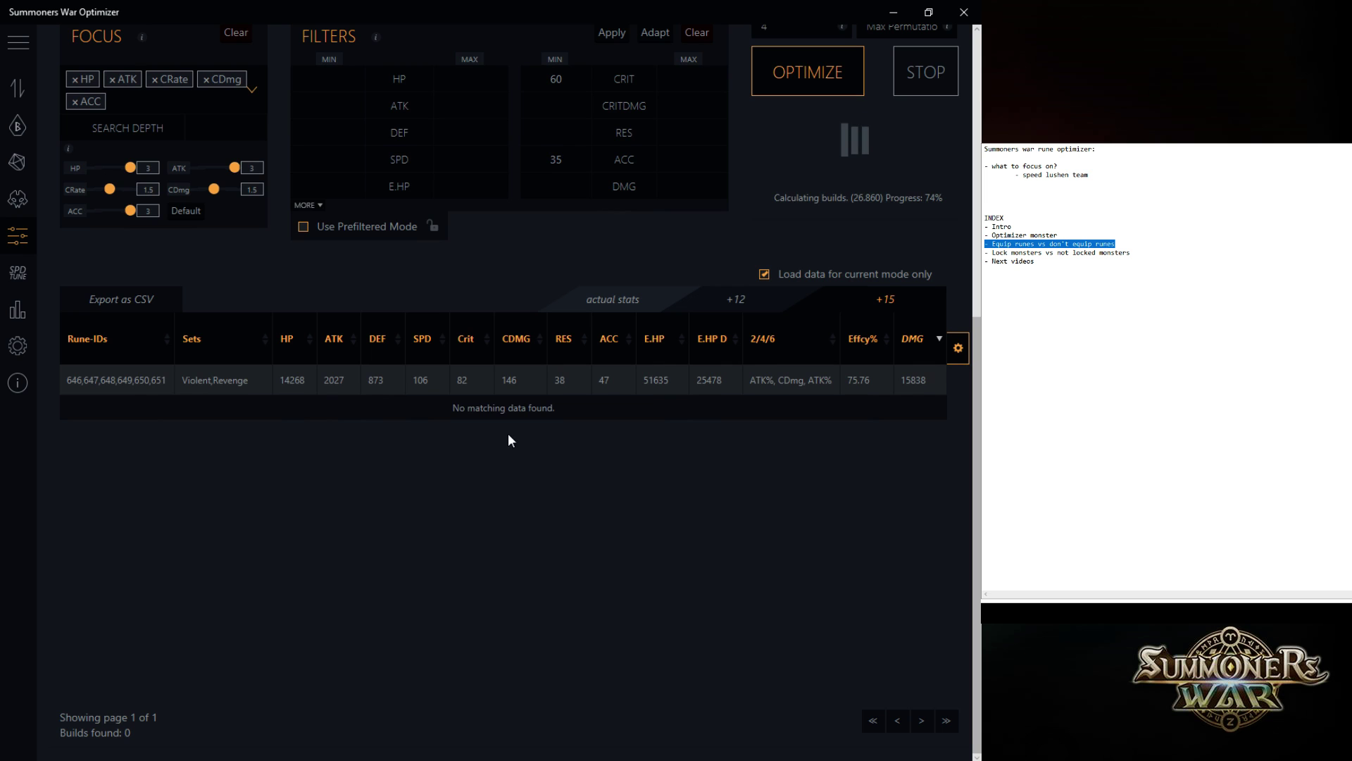
click(118, 424)
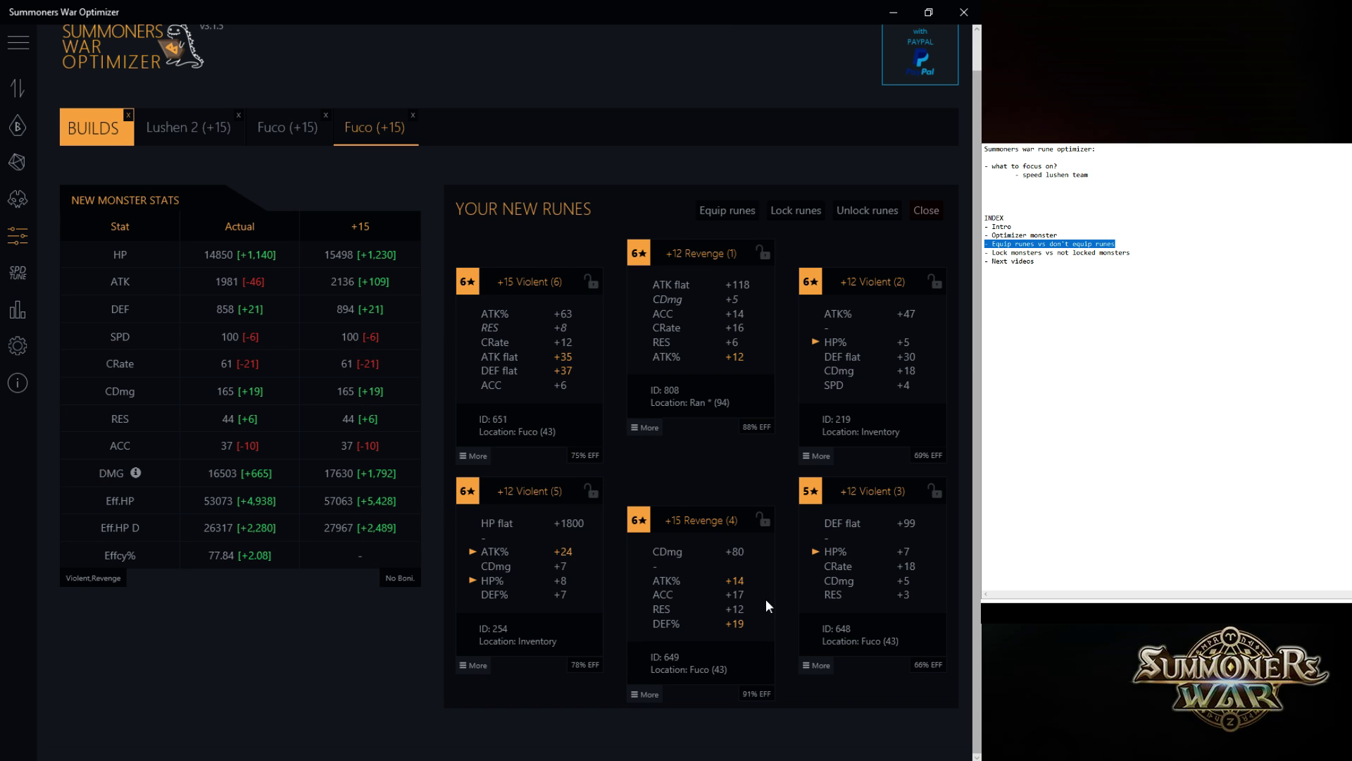
click(19, 238)
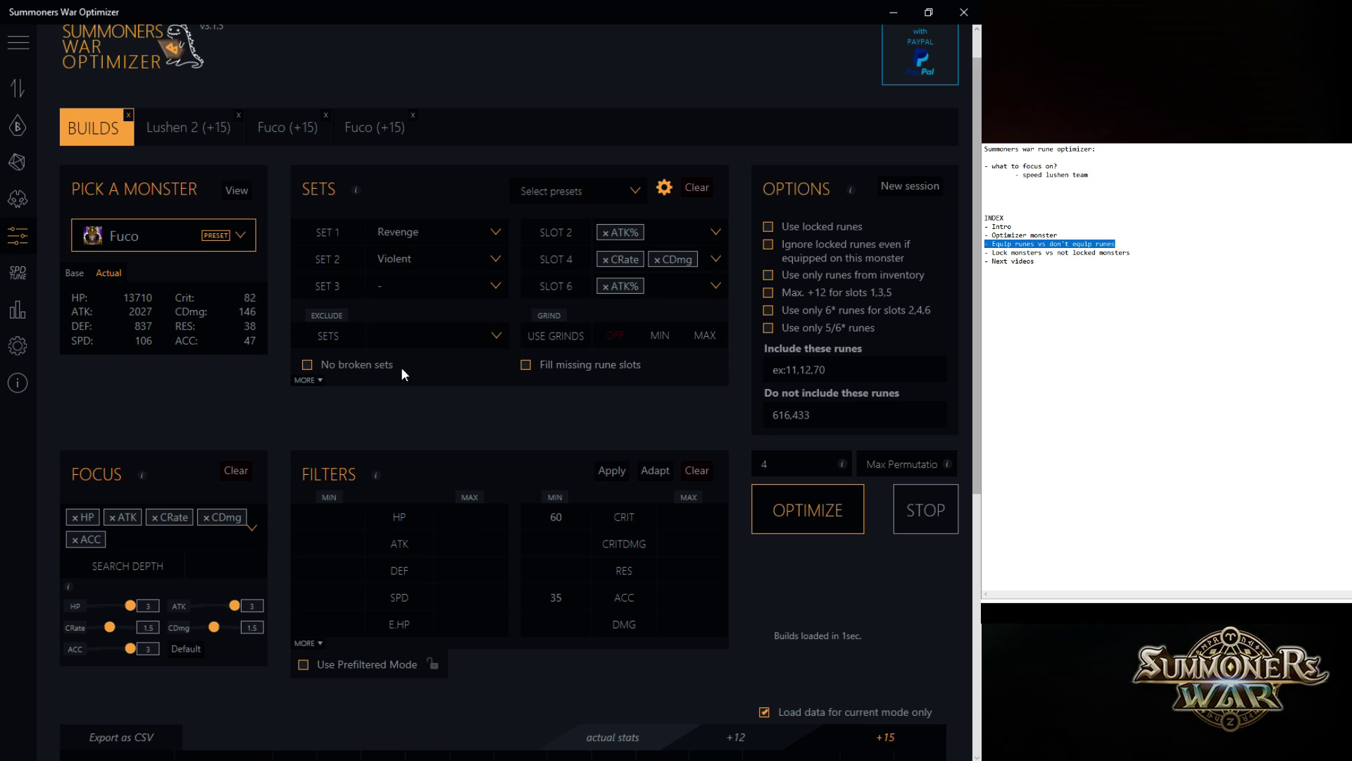
Remove the Revenge requirement from Fuco's first rune set
click(185, 230)
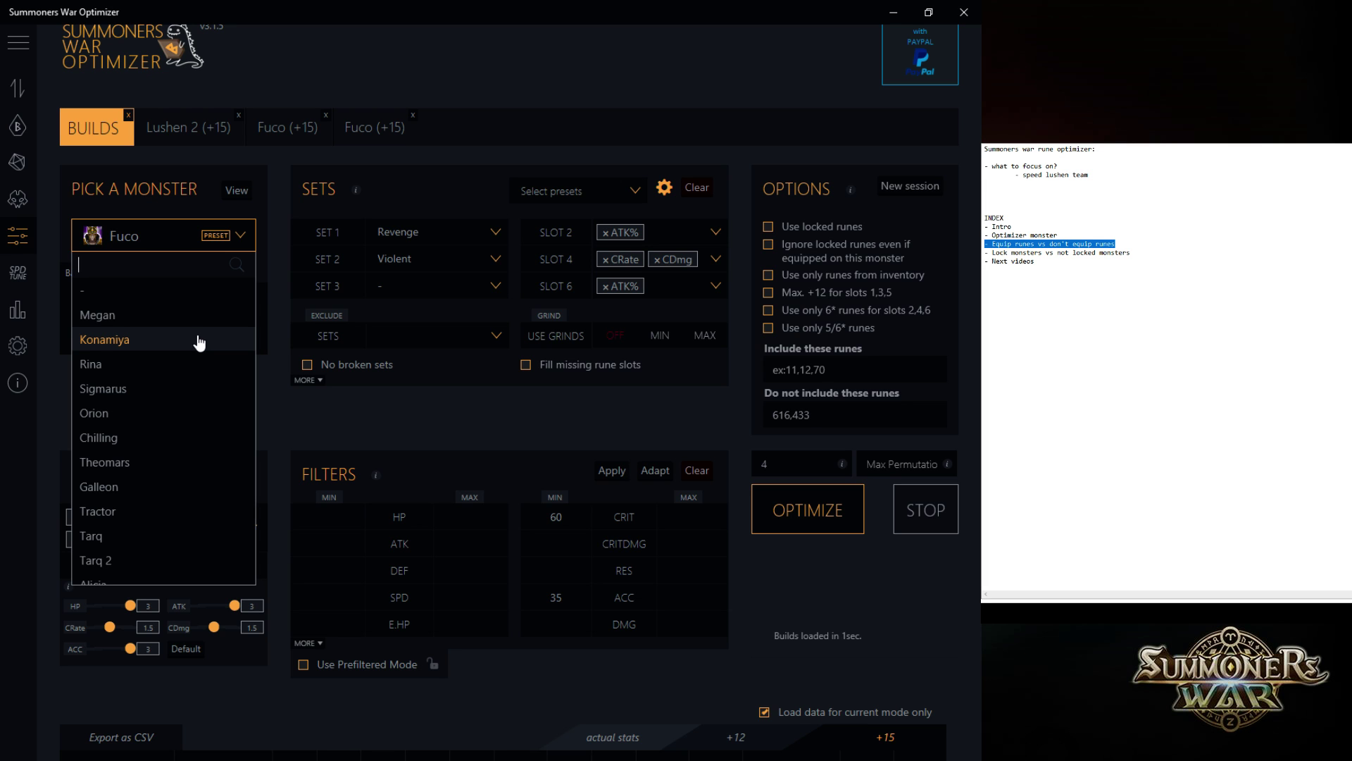
click(453, 227)
click(422, 52)
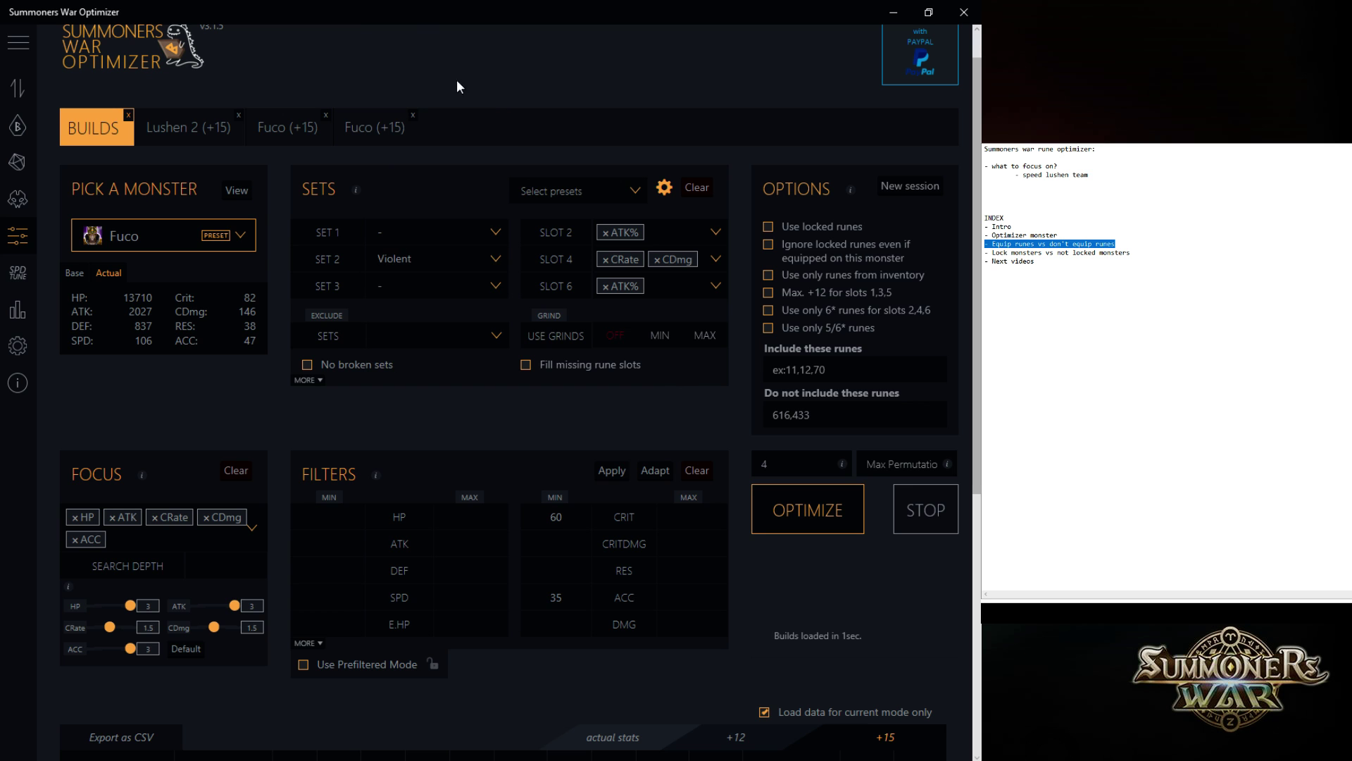
Optimize Fuco with the reduced set requirement, open the highest-DMG build and exclude its runes 613, 722, 514 and 515
click(822, 507)
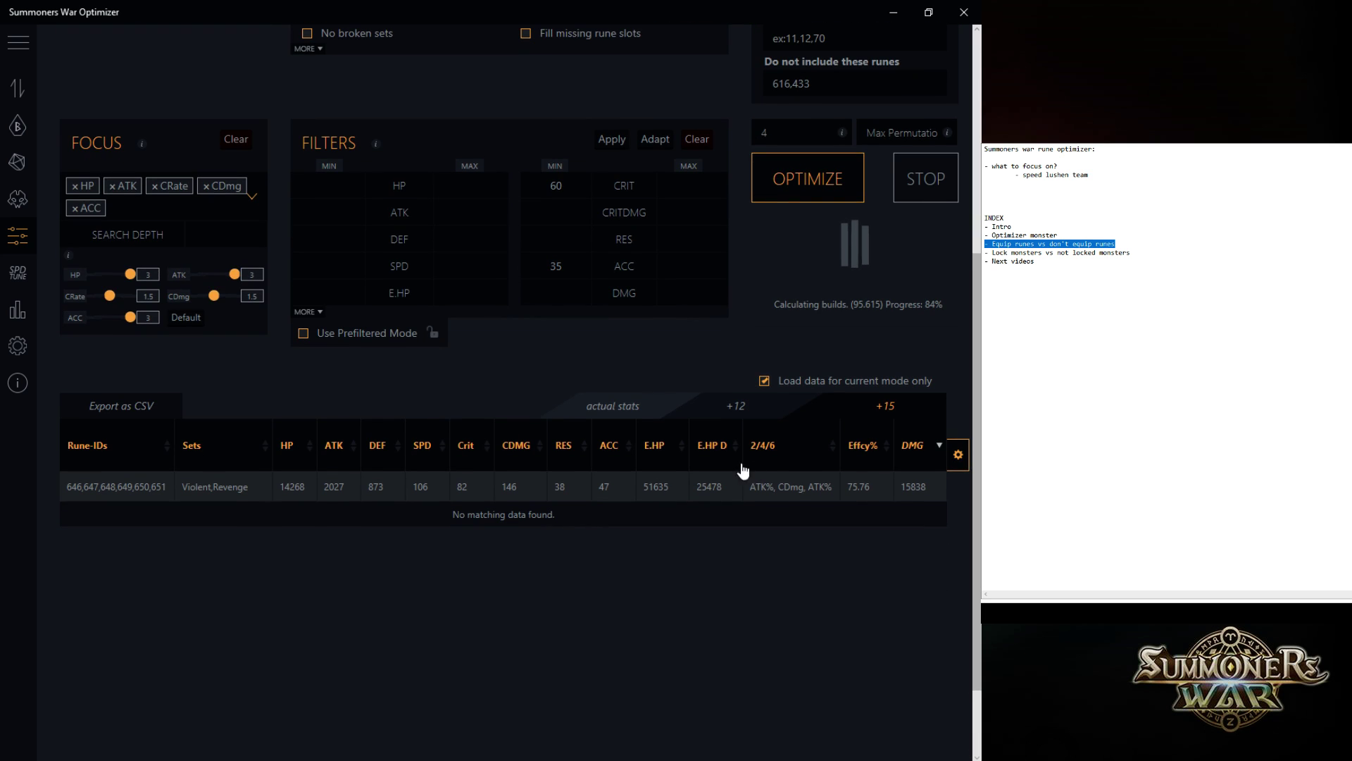
click(141, 523)
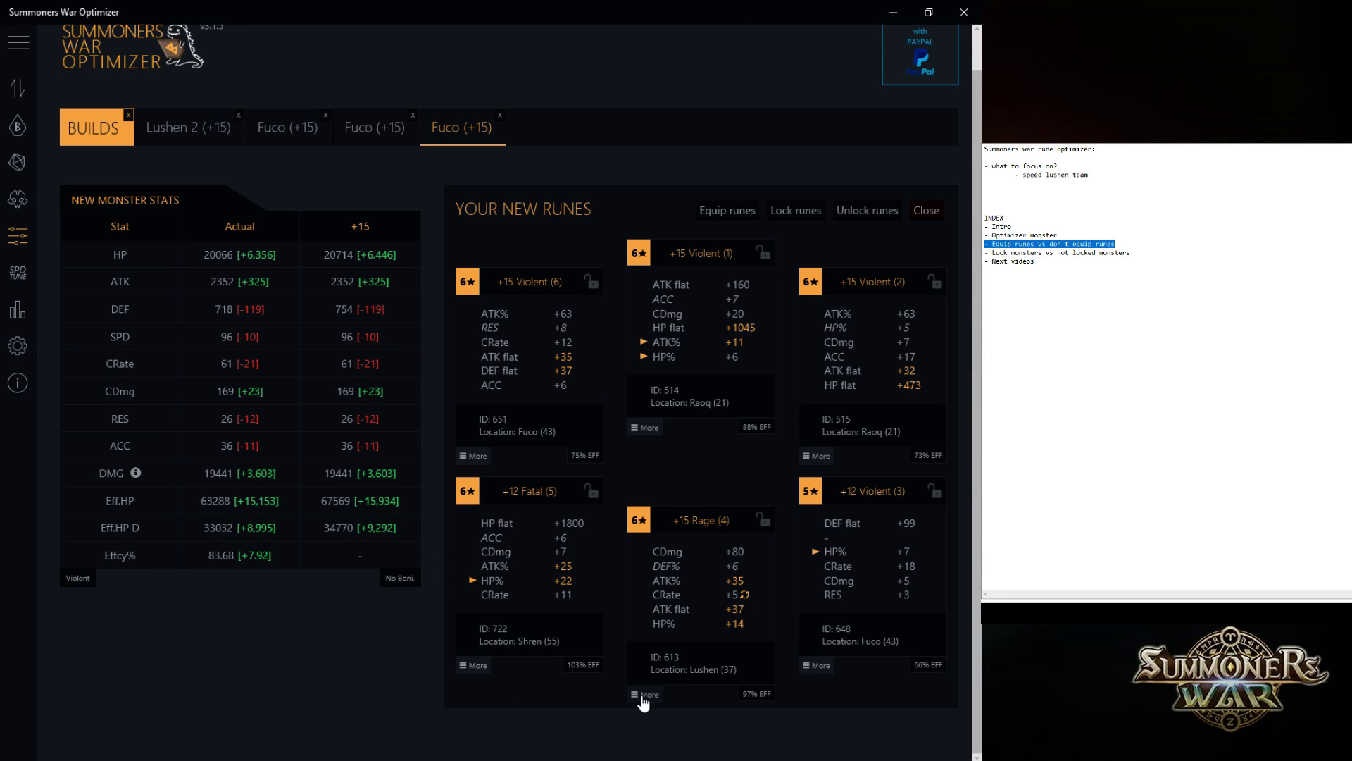
click(472, 666)
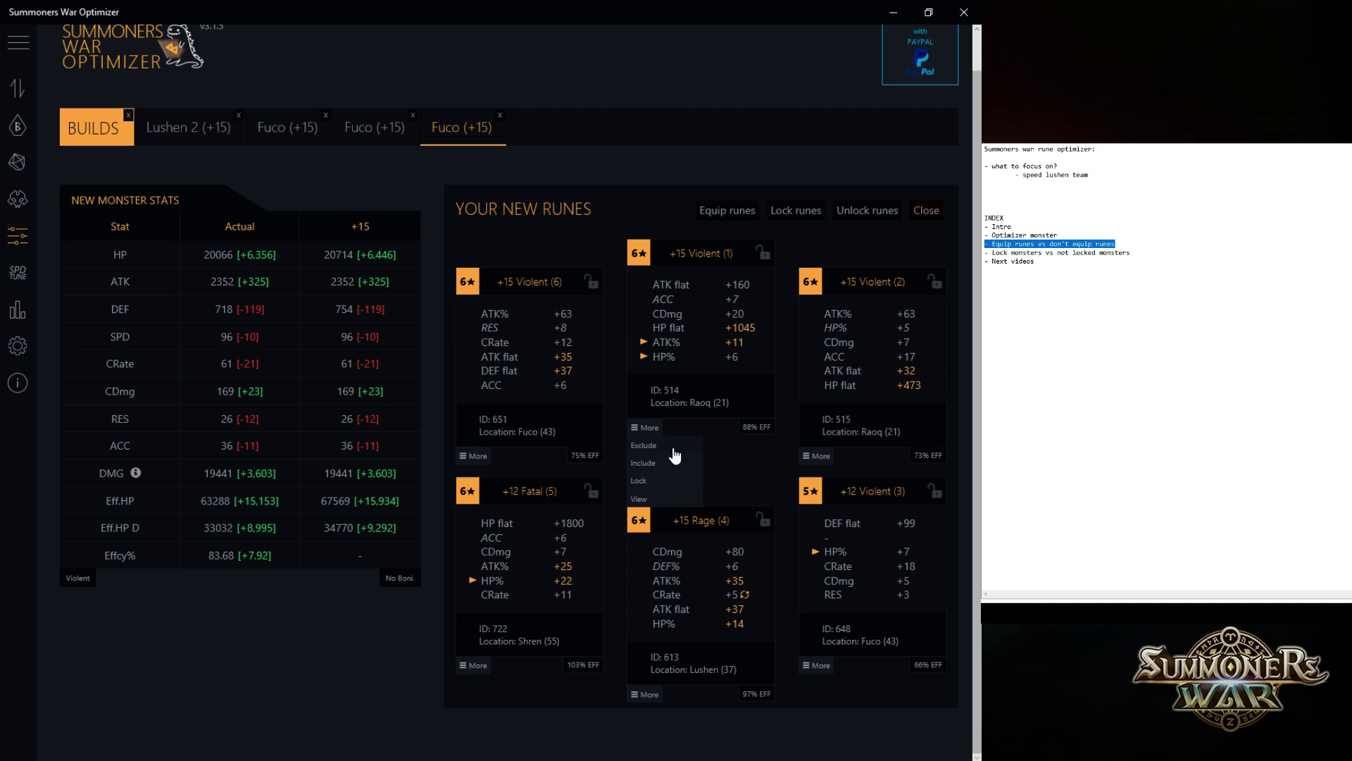
click(816, 456)
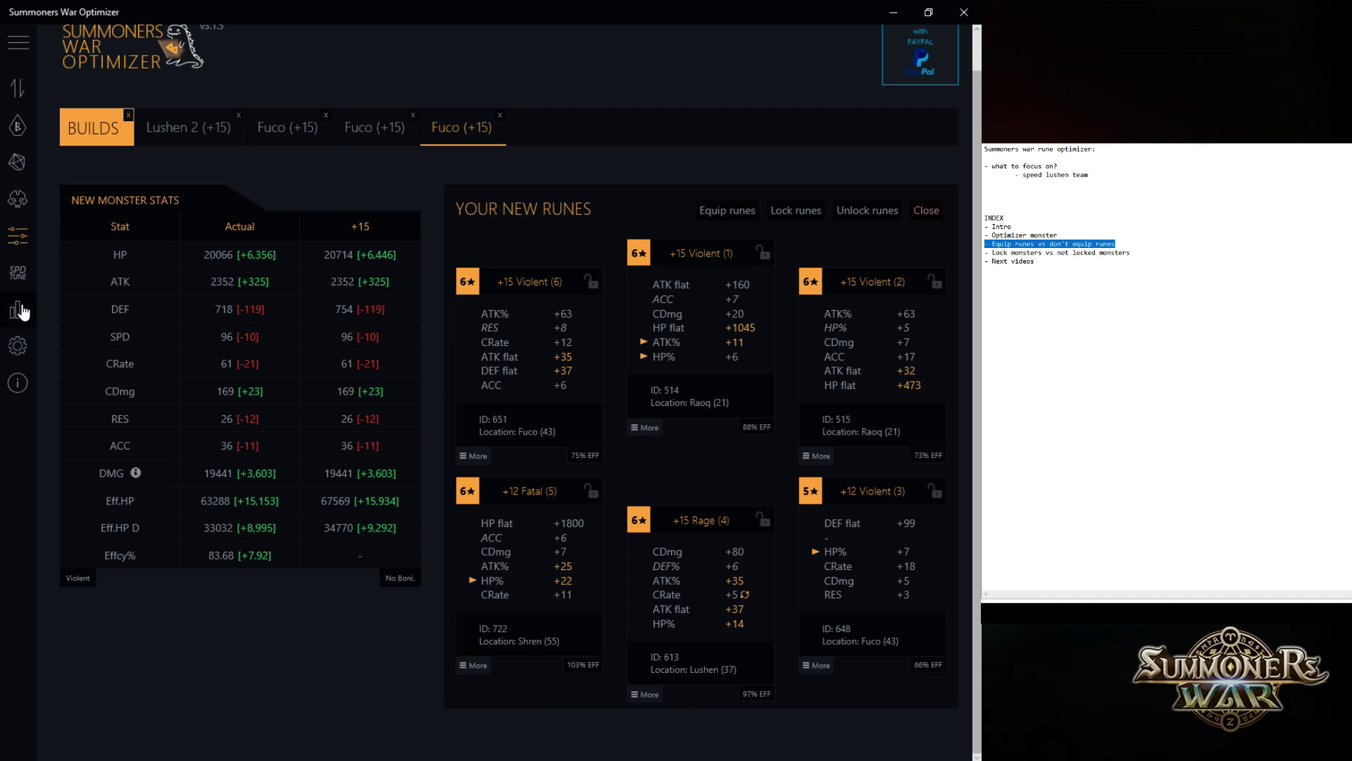
Rerun the optimization, open the new highest-DMG build and exclude its runes 542 and 601
click(19, 237)
scroll(799, 520, down, 6)
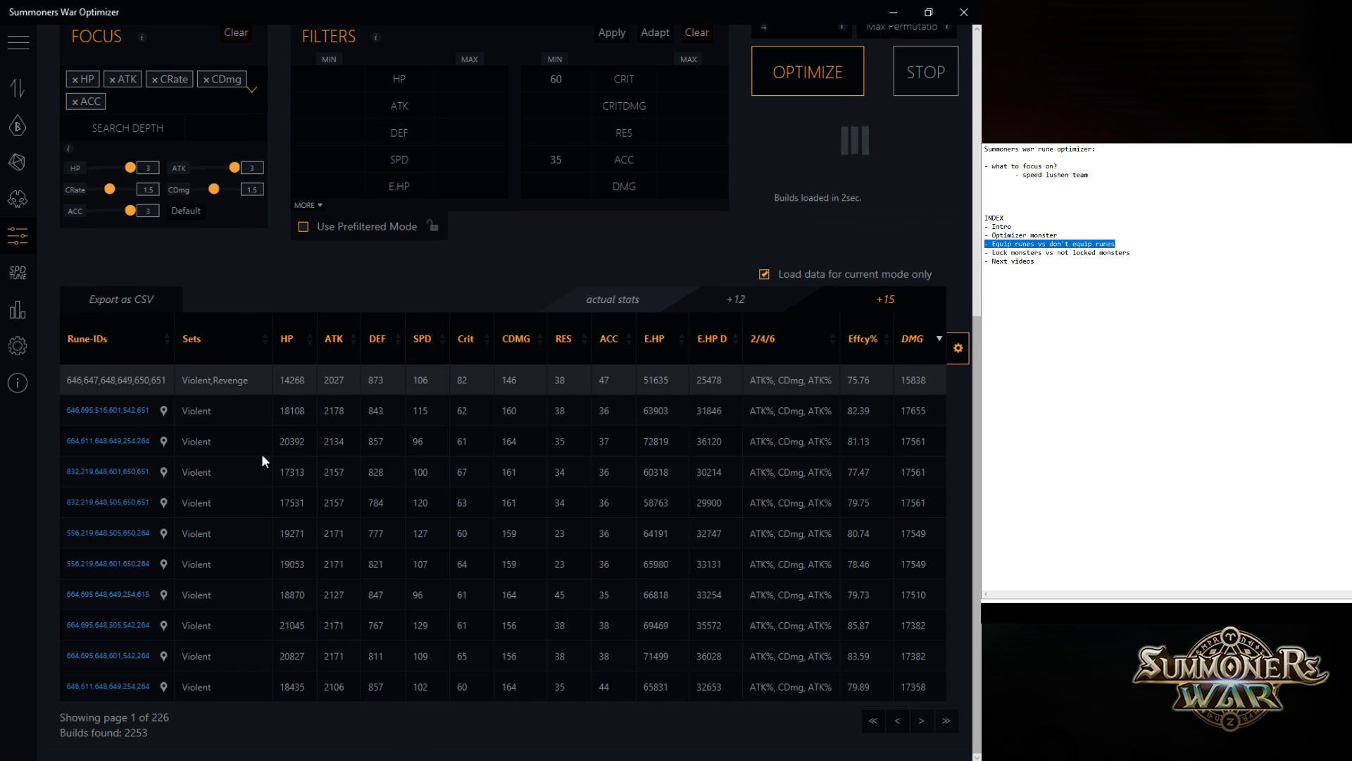
click(131, 423)
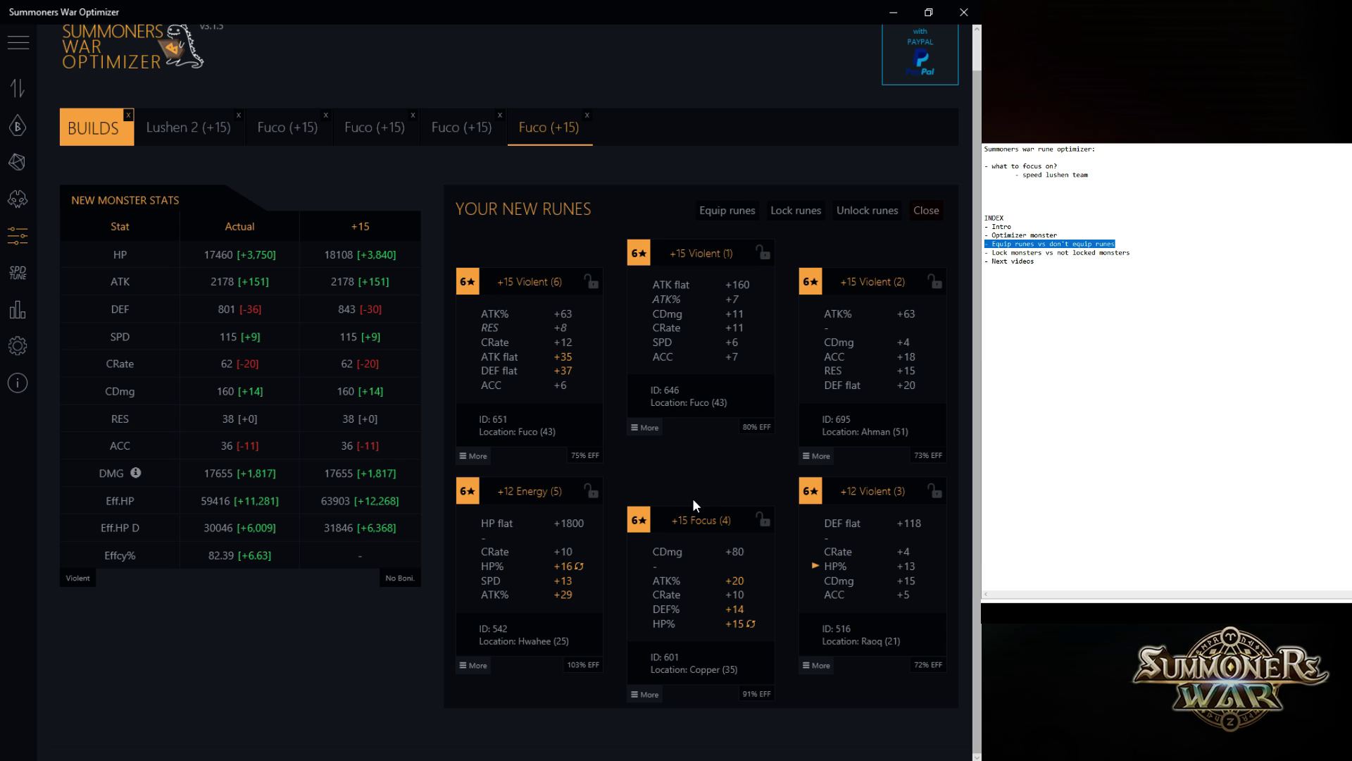
click(474, 665)
click(645, 695)
click(653, 712)
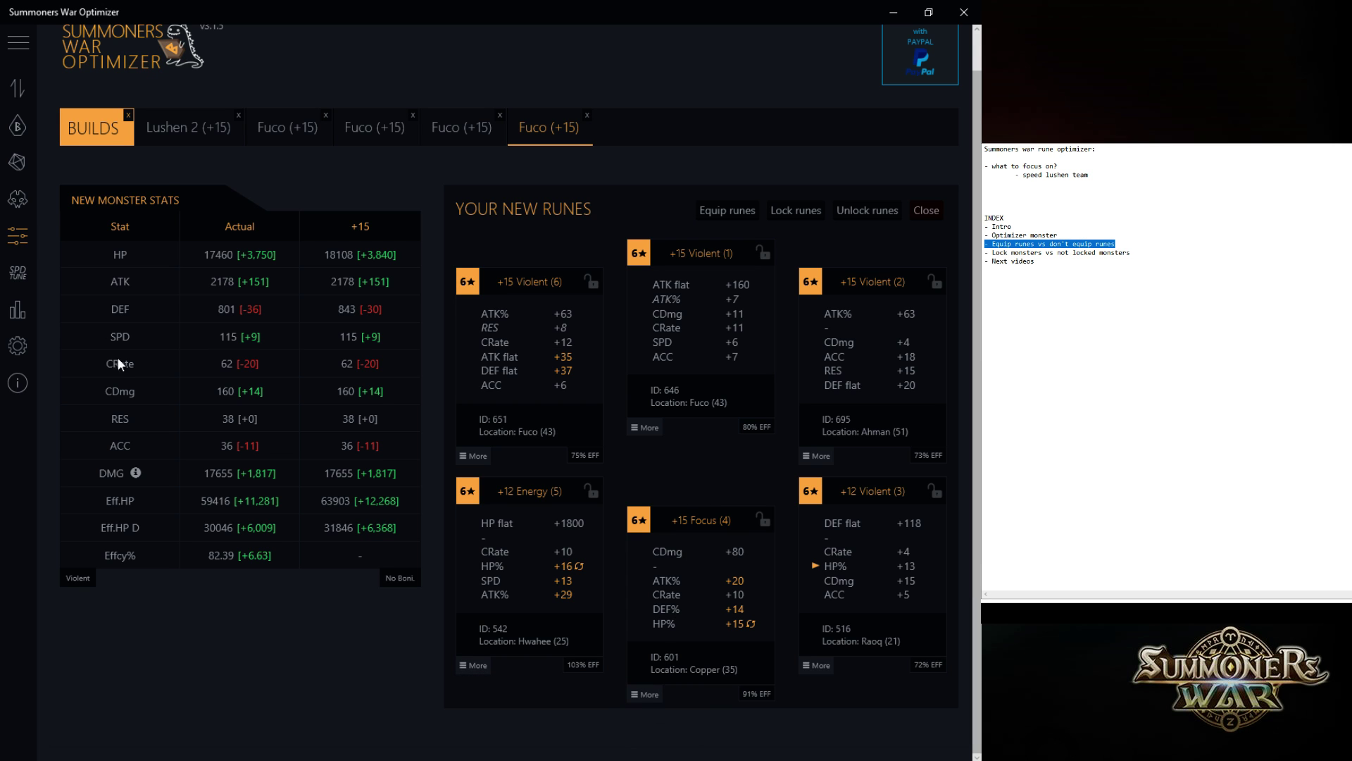
Rerun the optimization, open the new highest-DMG build and exclude its slot 1 rune 832
click(17, 237)
click(787, 506)
scroll(788, 503, down, 5)
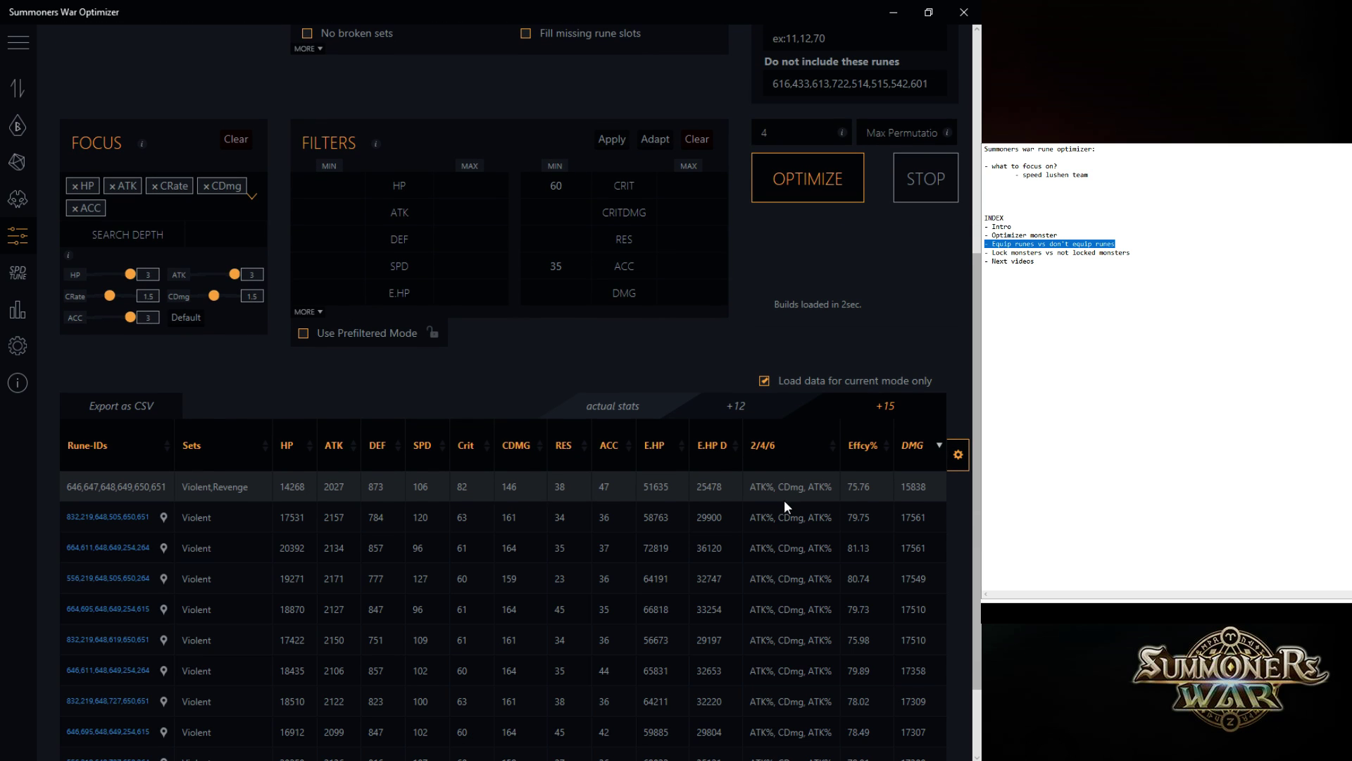
click(141, 519)
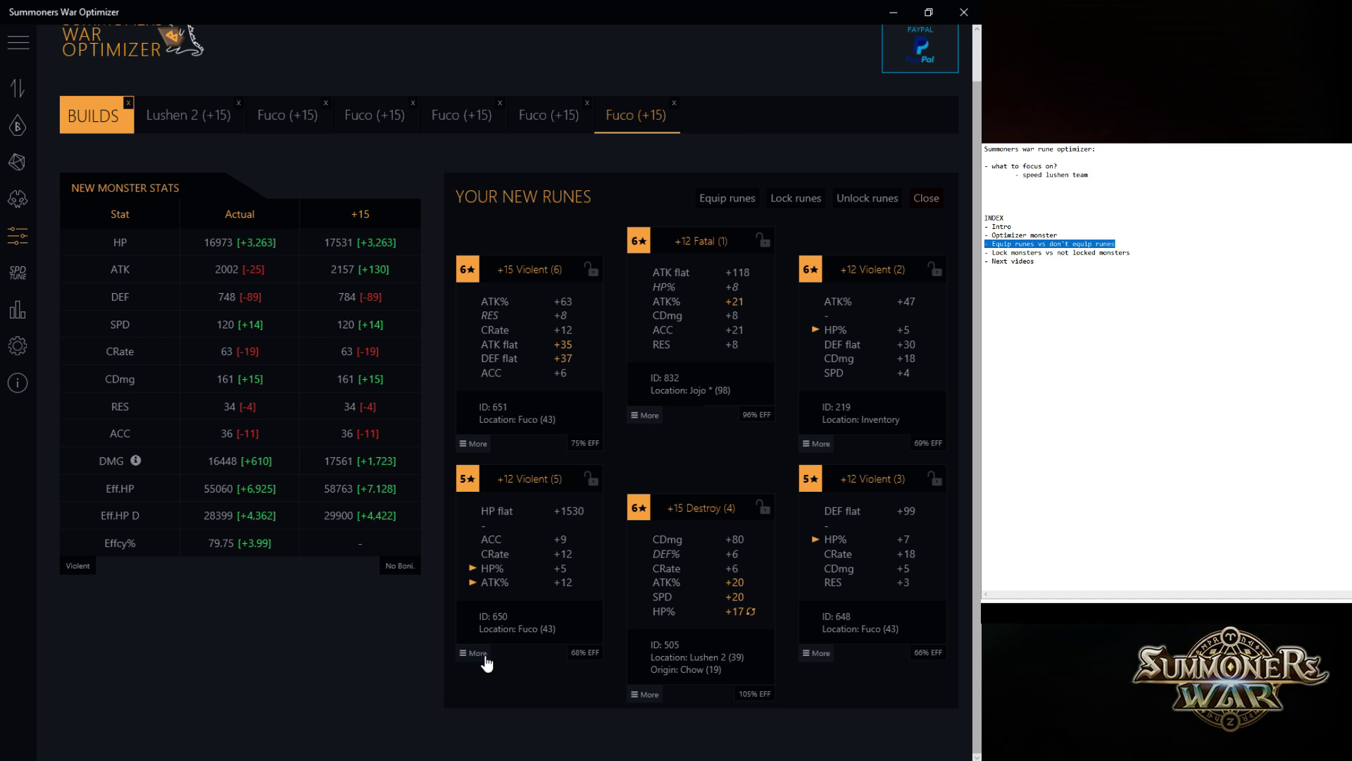
mouse_move(483, 656)
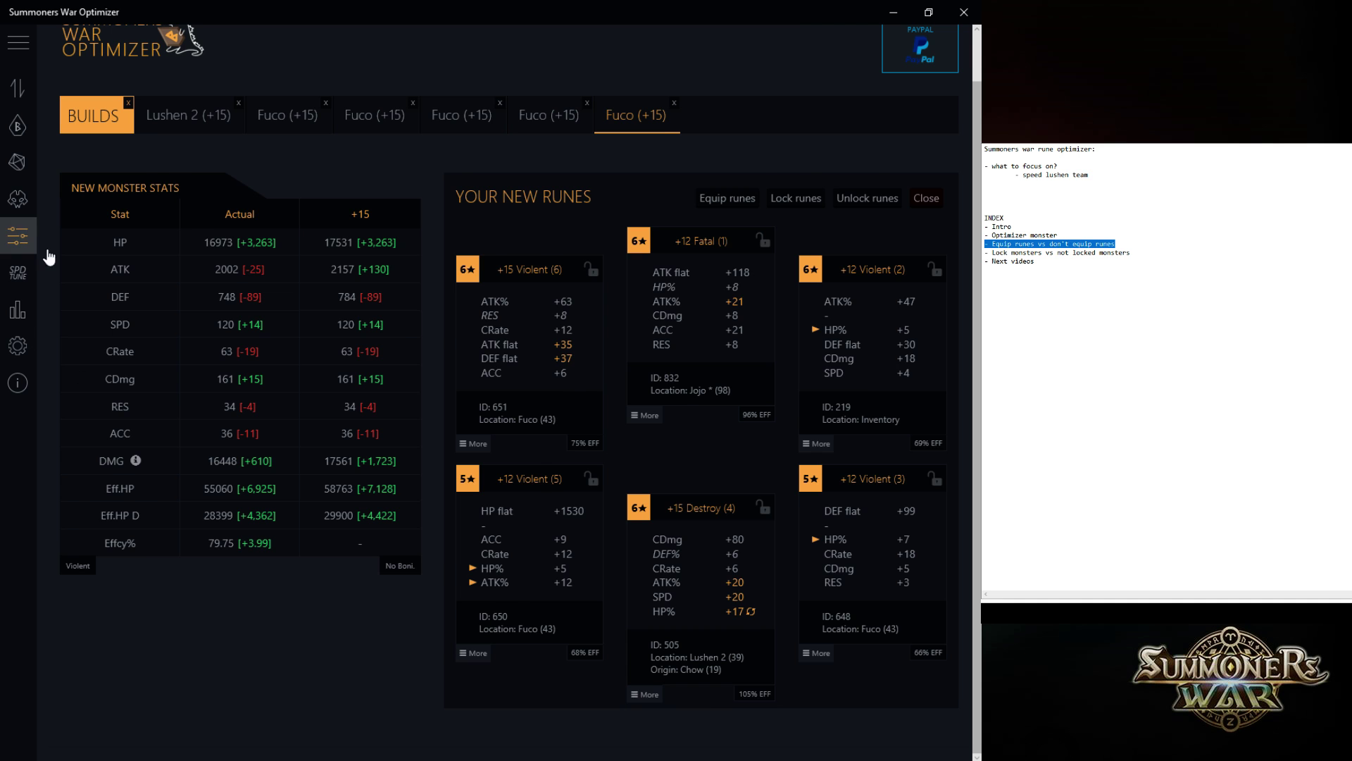
Rerun Fuco's optimization with the extended exclusion list and open the best resulting build
click(18, 236)
click(771, 487)
scroll(771, 488, down, 5)
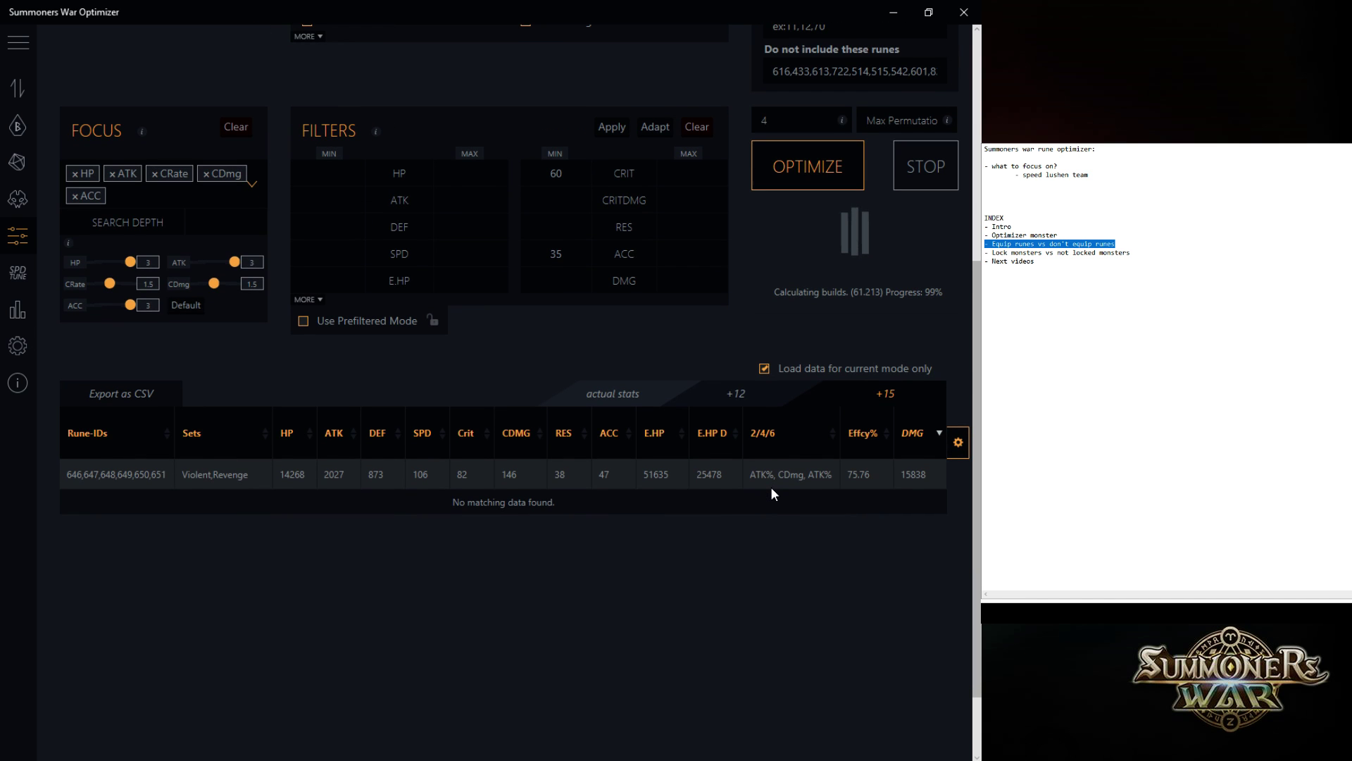
click(325, 533)
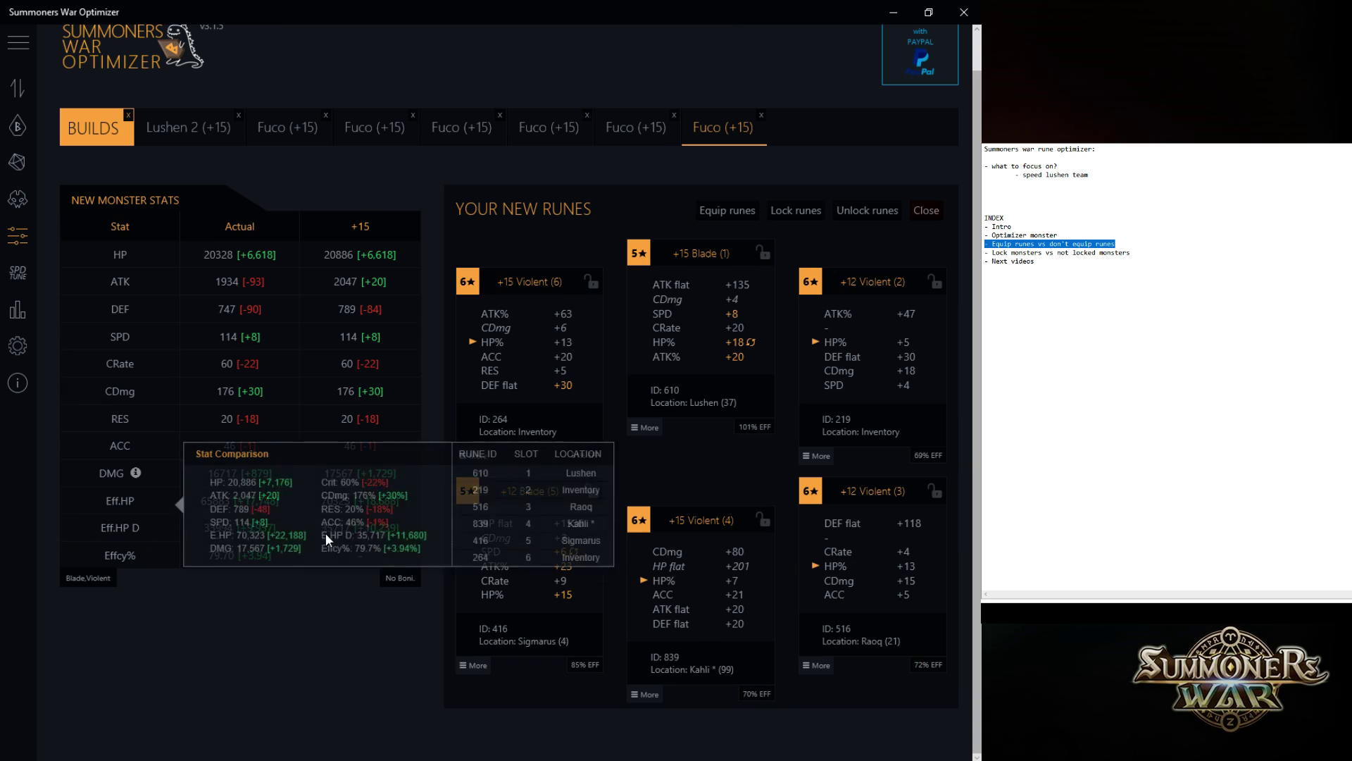
Mark runes 264, 610, 219, 516 and 839 of the opened Fuco build as required inclusions, leaving out the slot 5 rune
click(474, 455)
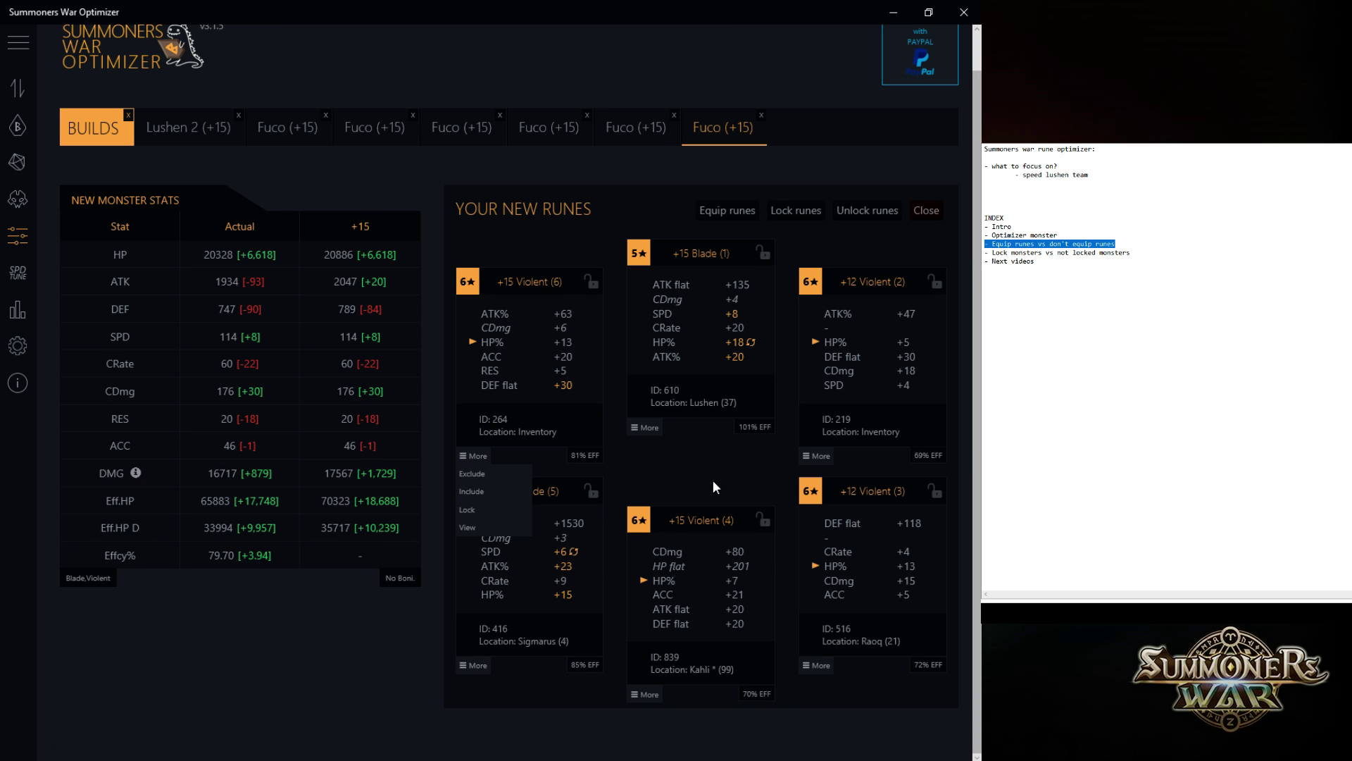
click(486, 491)
click(646, 427)
click(817, 456)
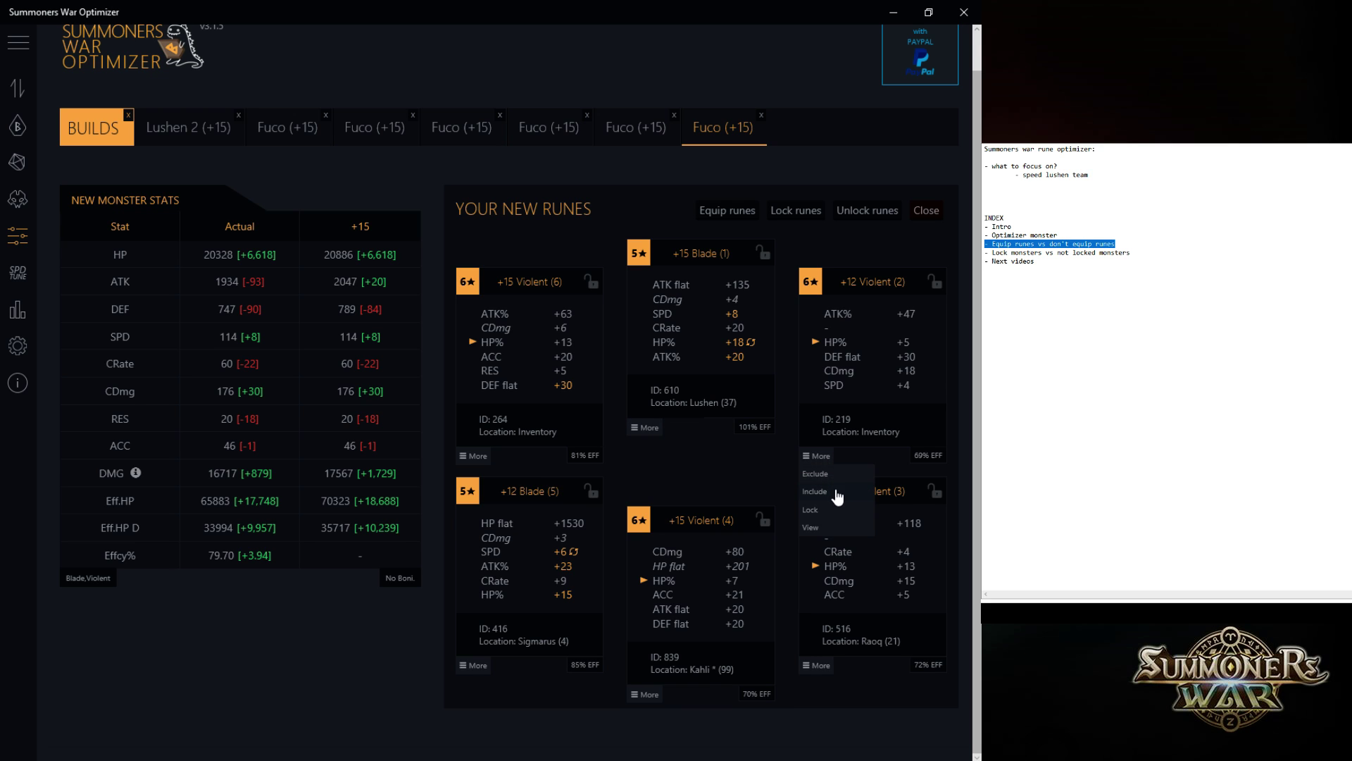
click(817, 665)
click(646, 695)
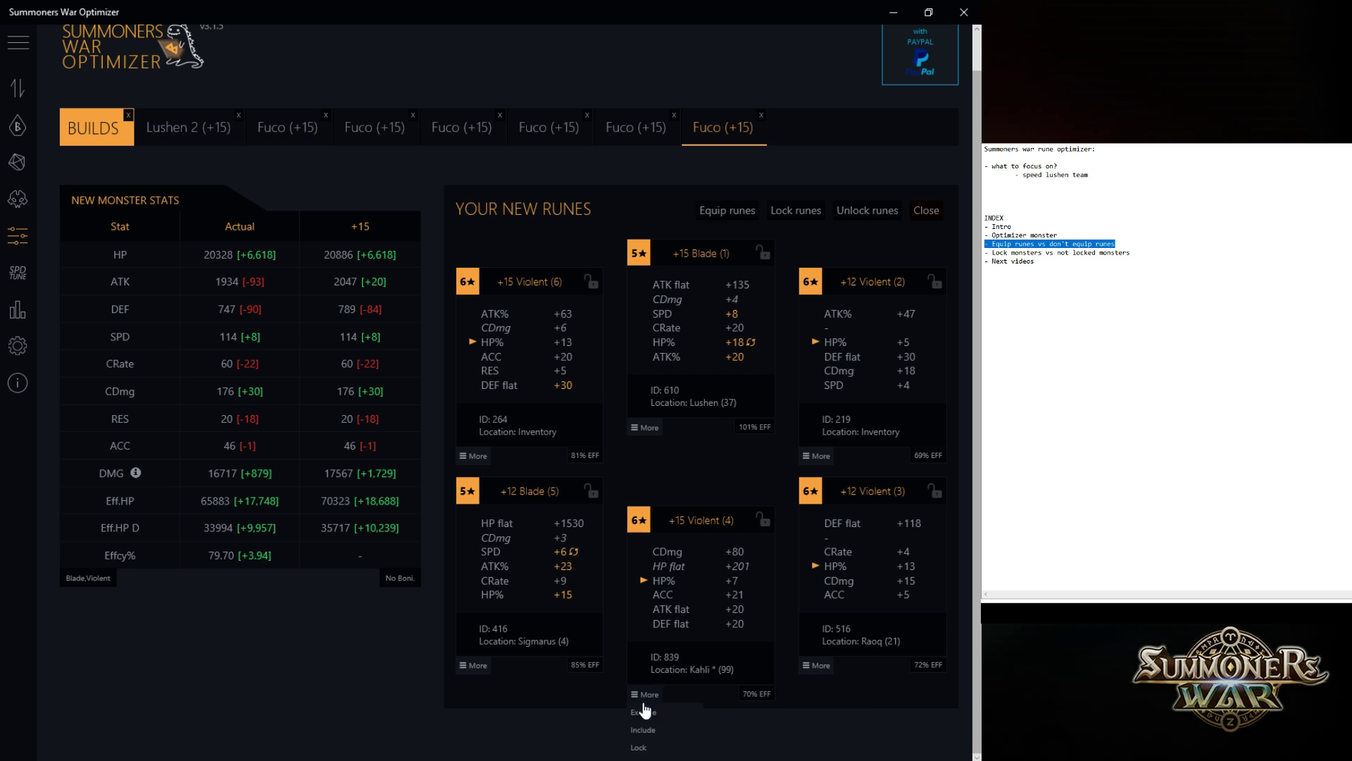
click(658, 732)
Run the optimization with the included runes, stop it, empty the list of excluded runes and run it again
click(21, 236)
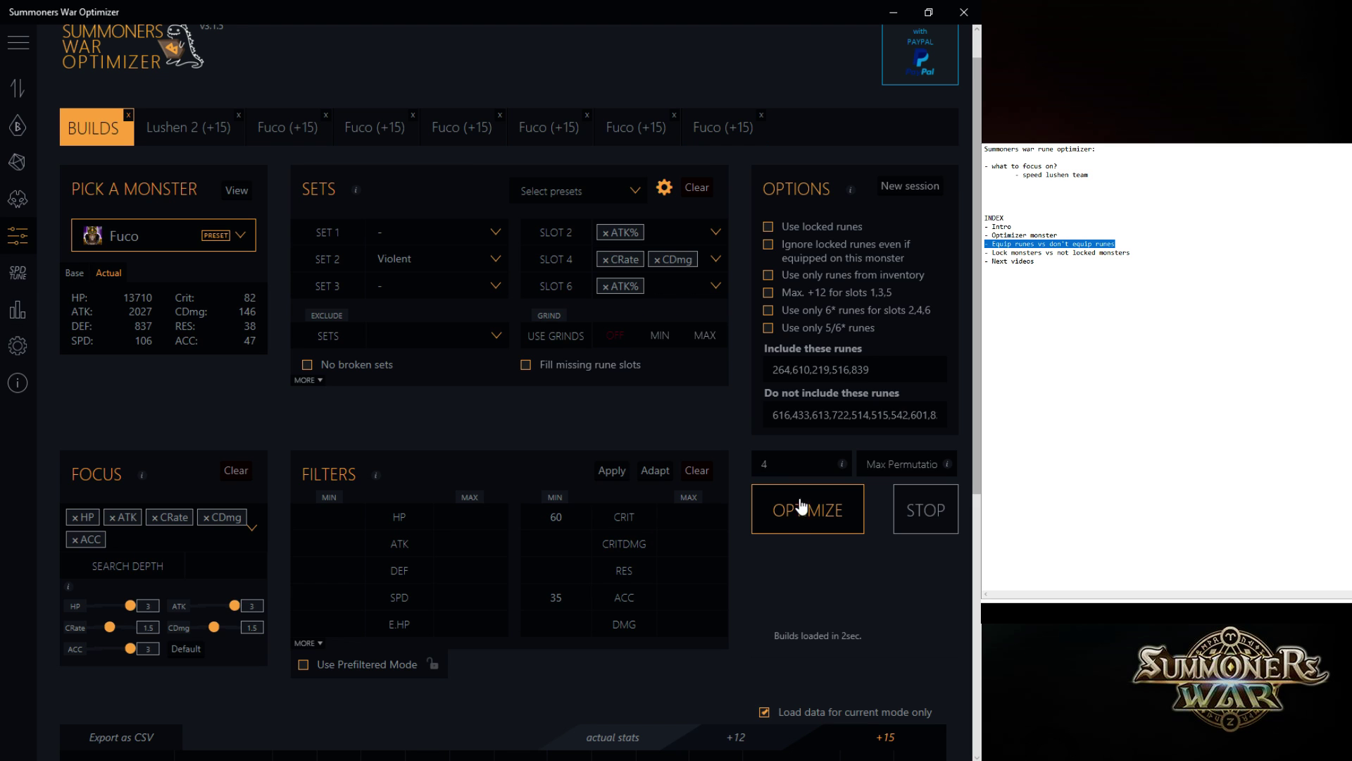
click(801, 506)
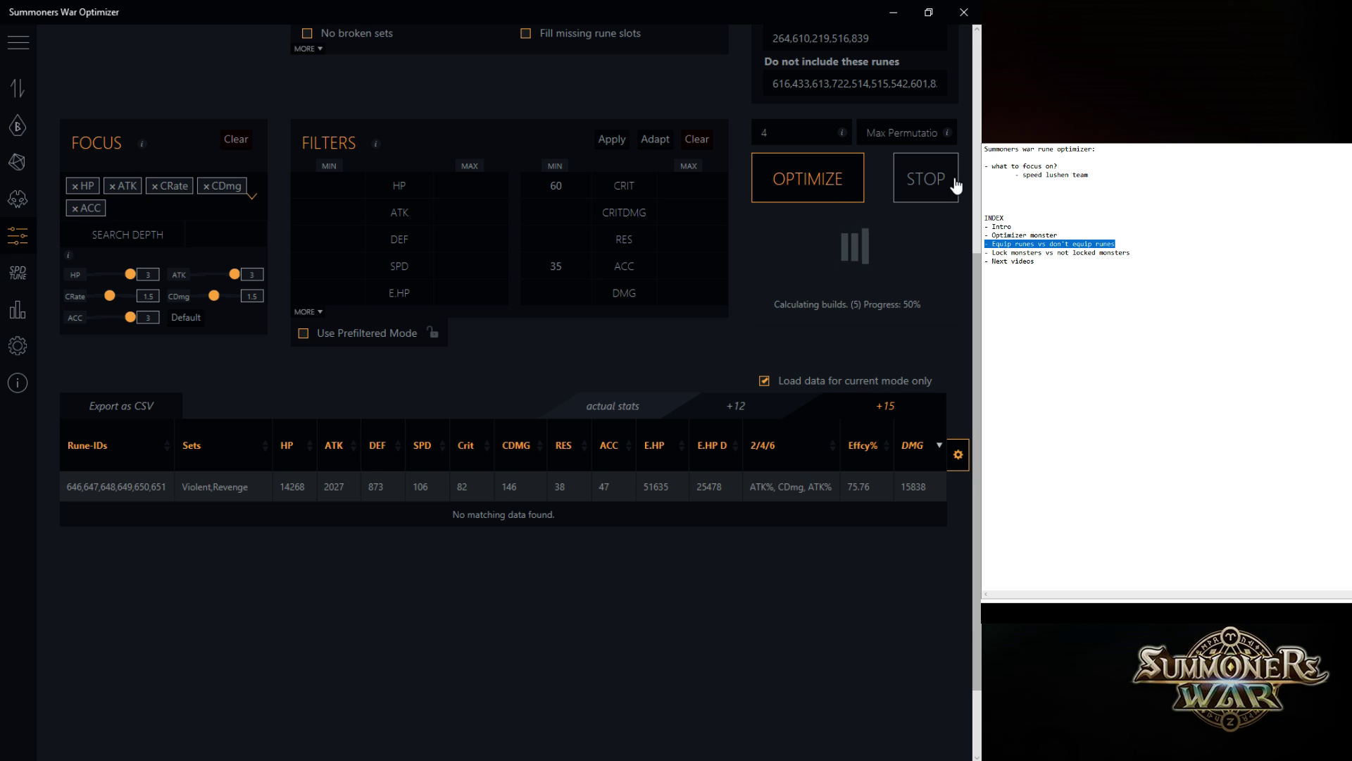
click(909, 178)
click(905, 83)
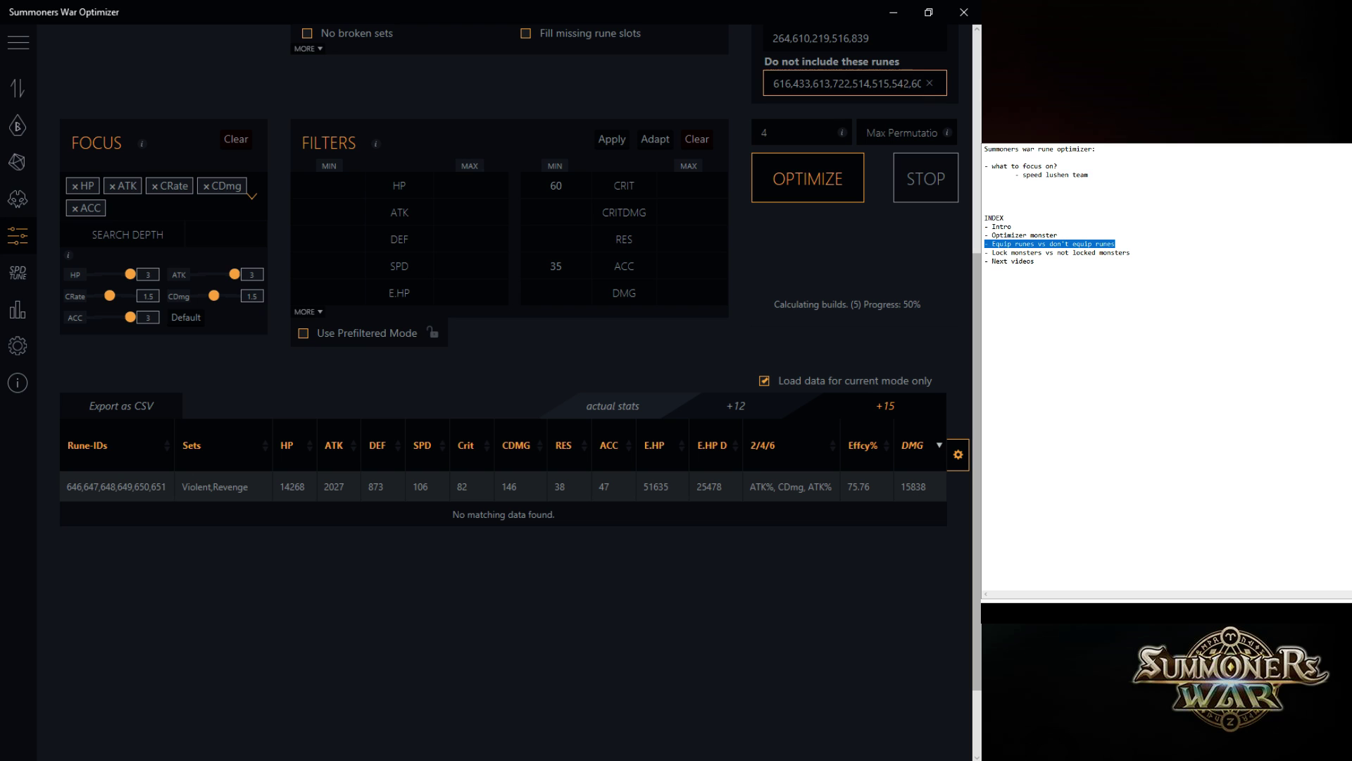
key(ctrl+a)
key(BackSpace)
click(830, 196)
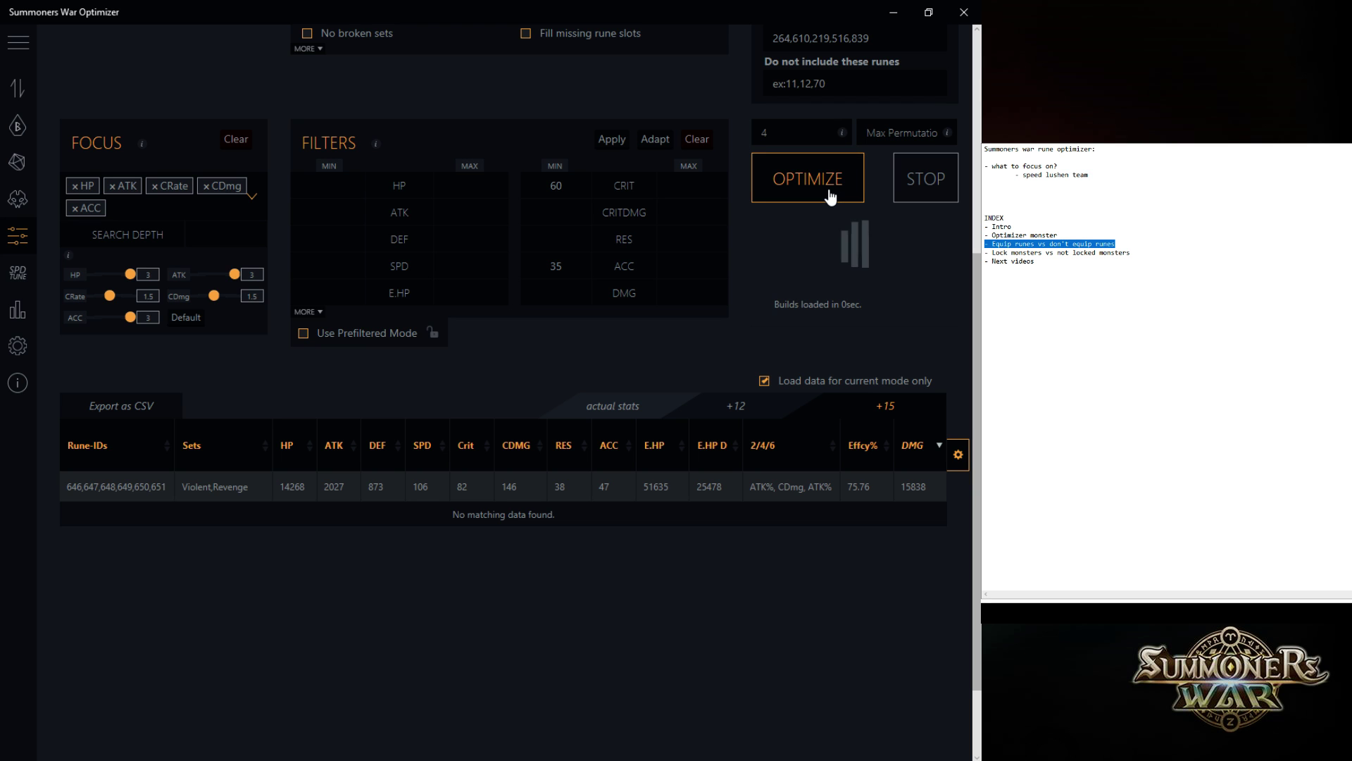
Clear all stat filters, rerun the optimization and open the highest-DMG build
scroll(897, 187, up, 2)
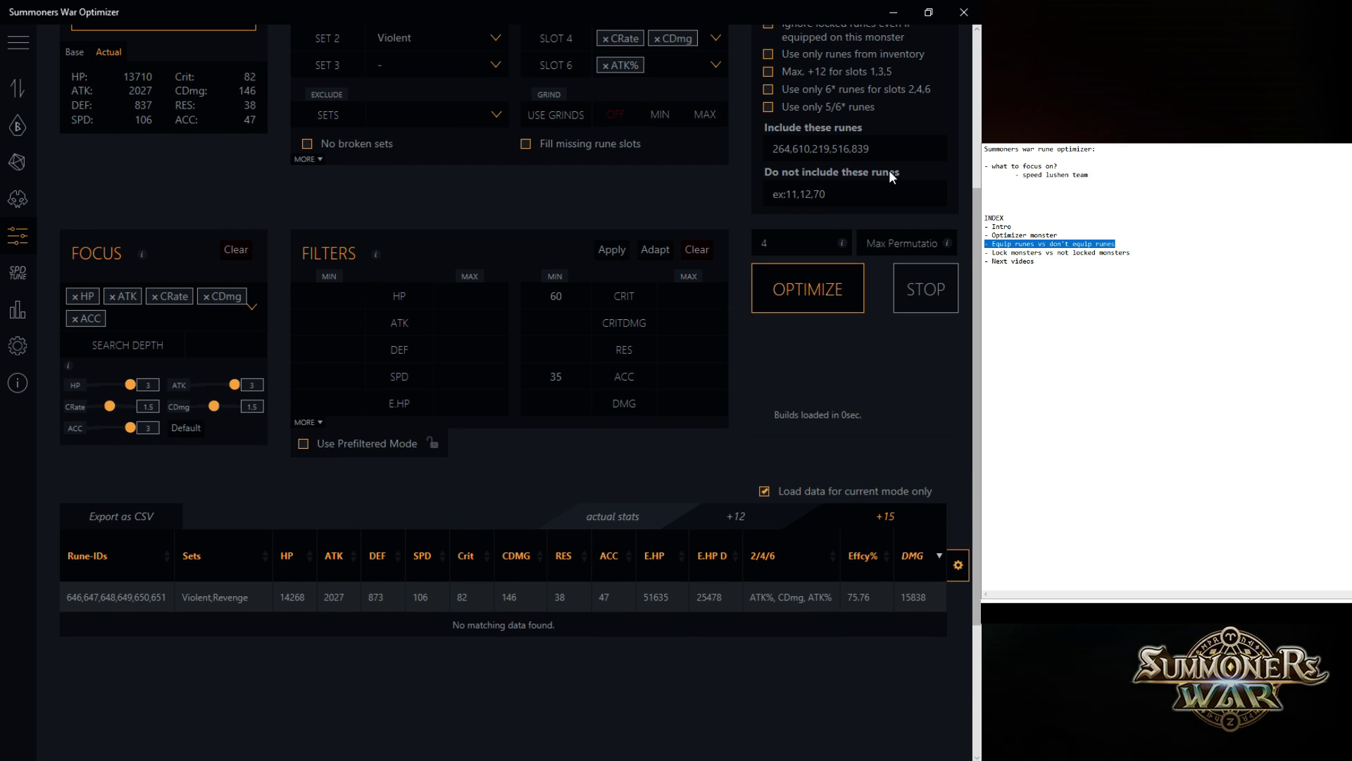
click(697, 250)
click(817, 310)
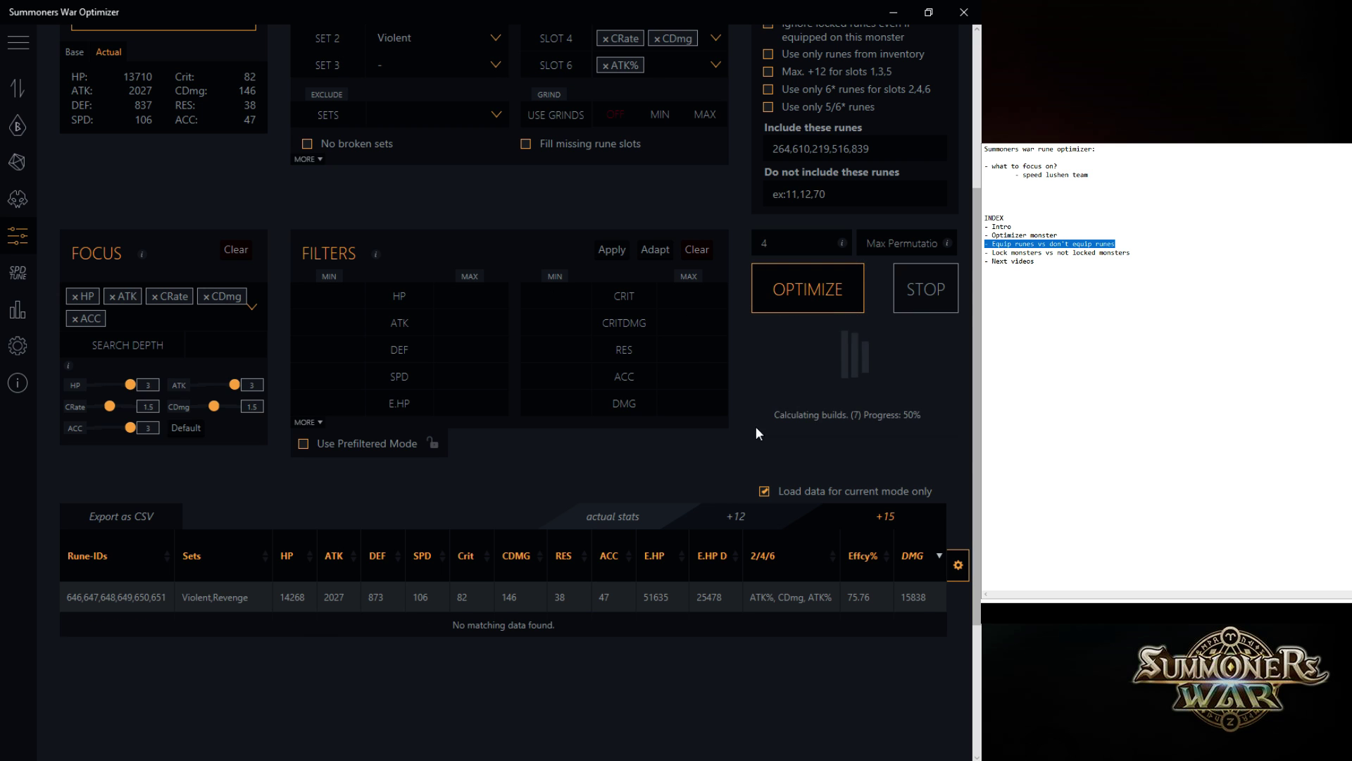
scroll(132, 479, down, 4)
click(127, 414)
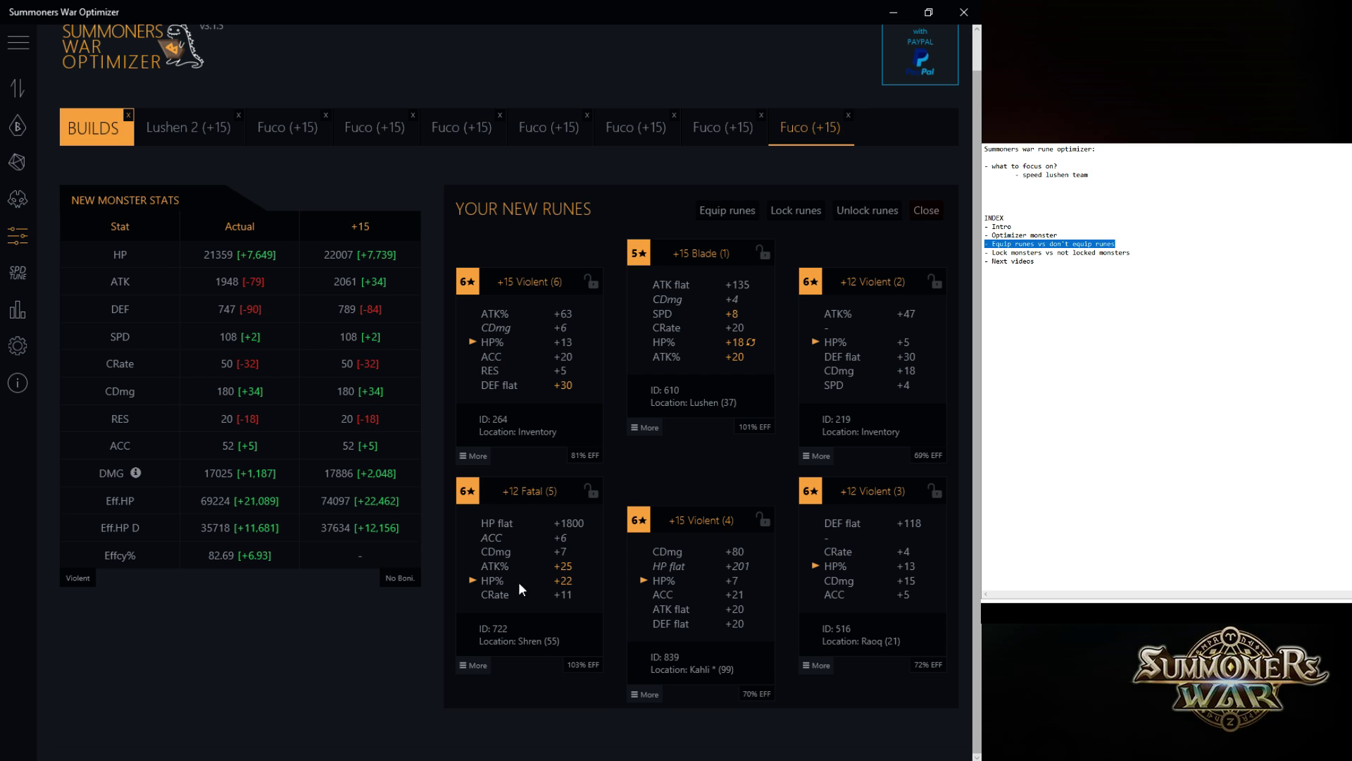
Open the overview of all runes and filter it to the Blade set in slot 3
click(16, 168)
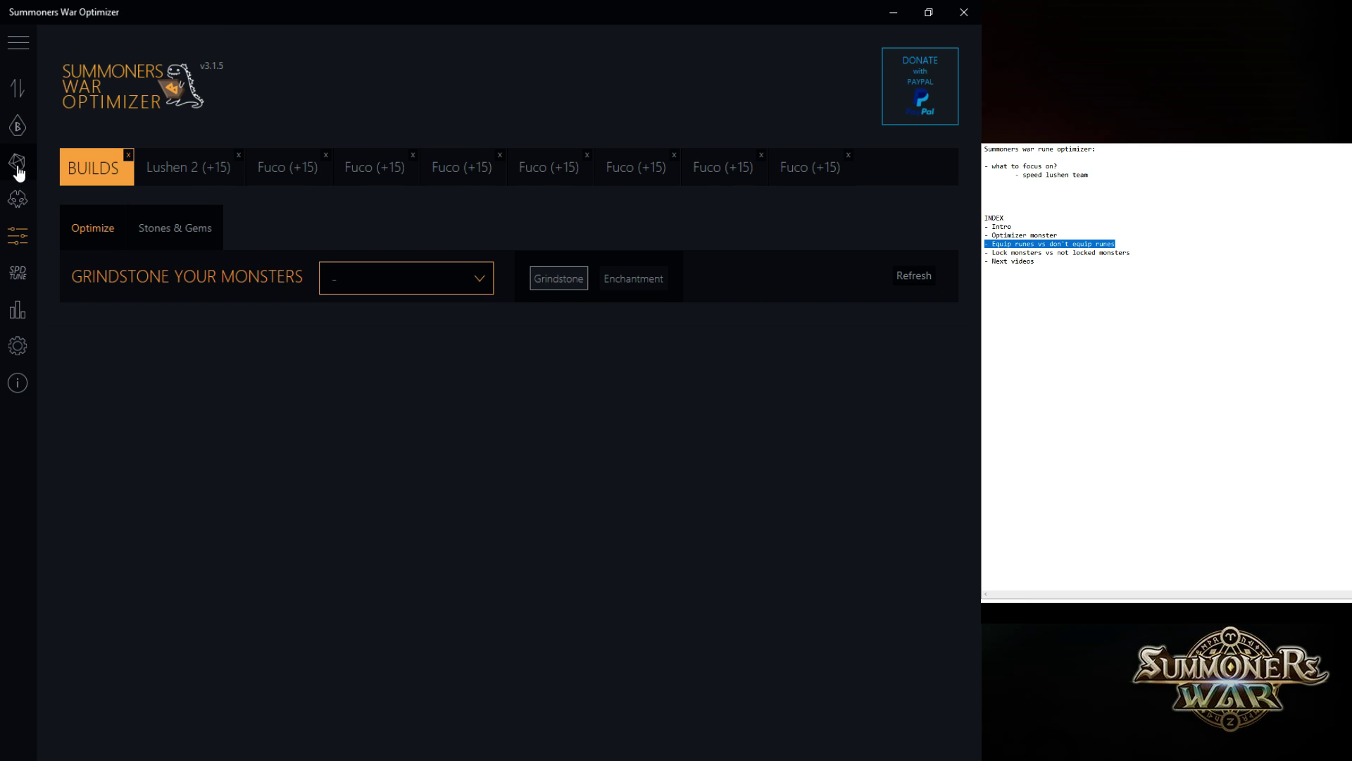
click(17, 200)
click(18, 126)
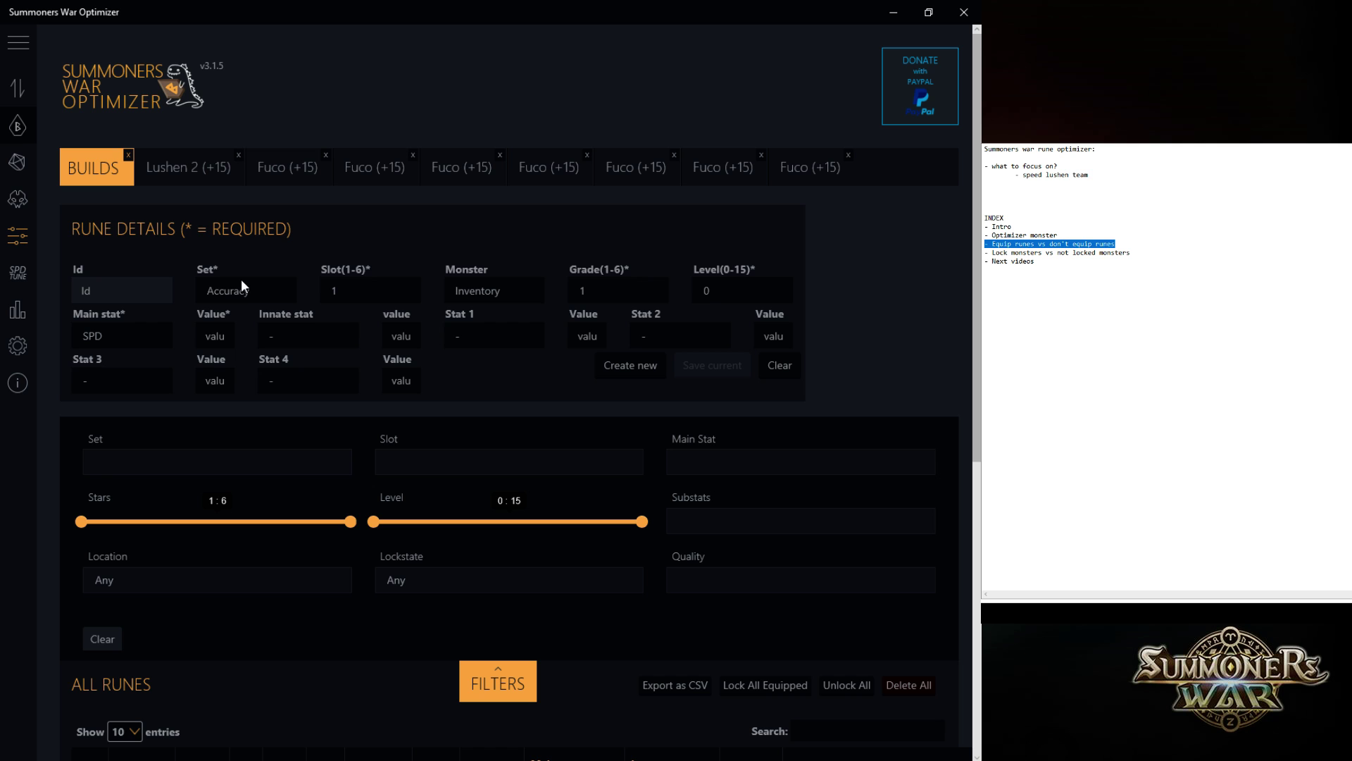
click(217, 462)
text(b)
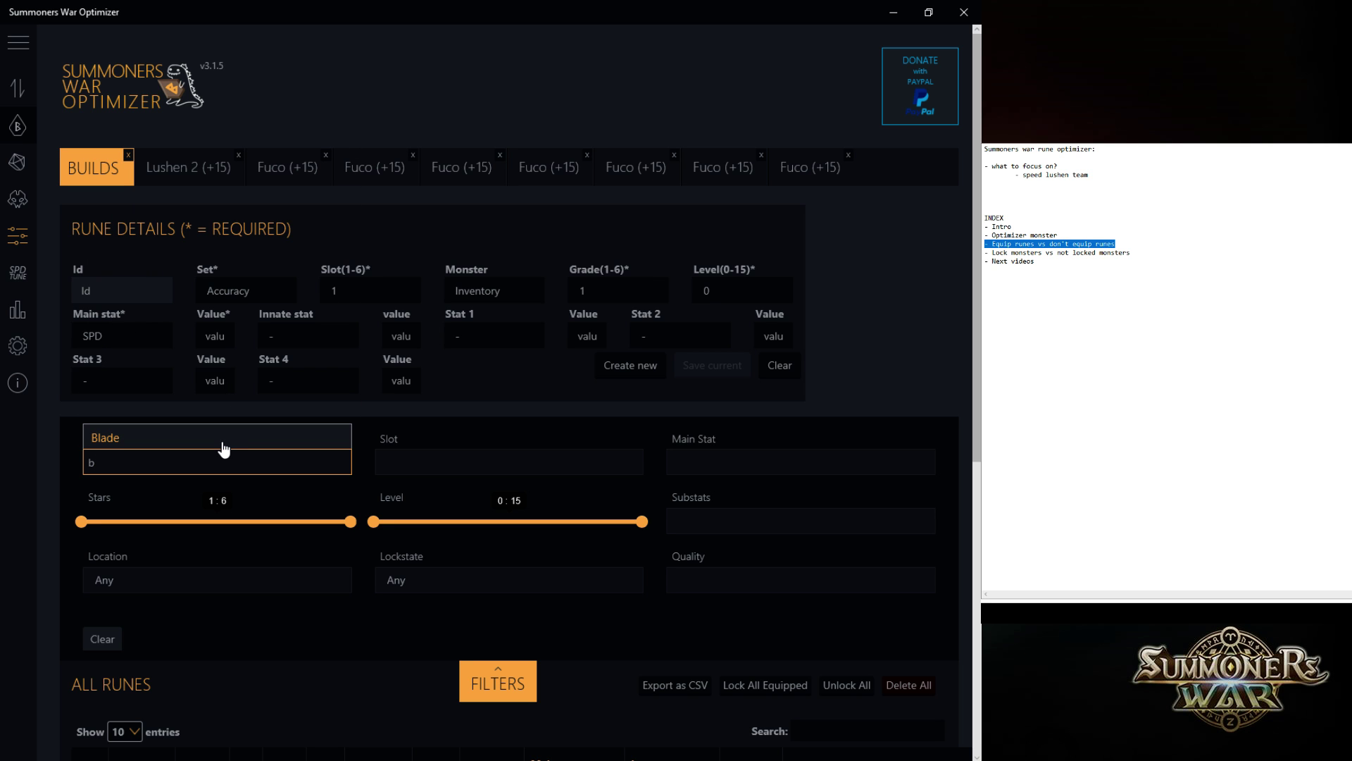
click(223, 443)
click(431, 465)
text(3)
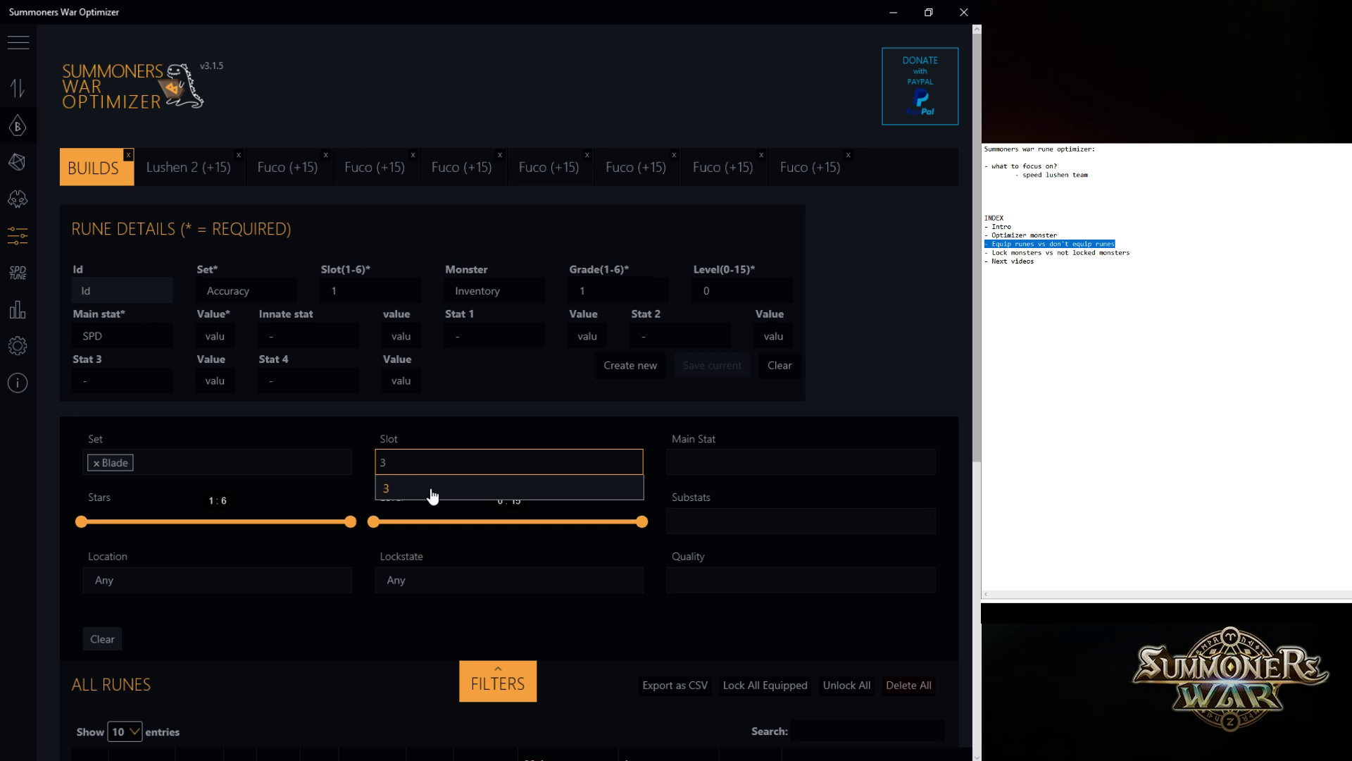
click(432, 490)
scroll(432, 491, down, 7)
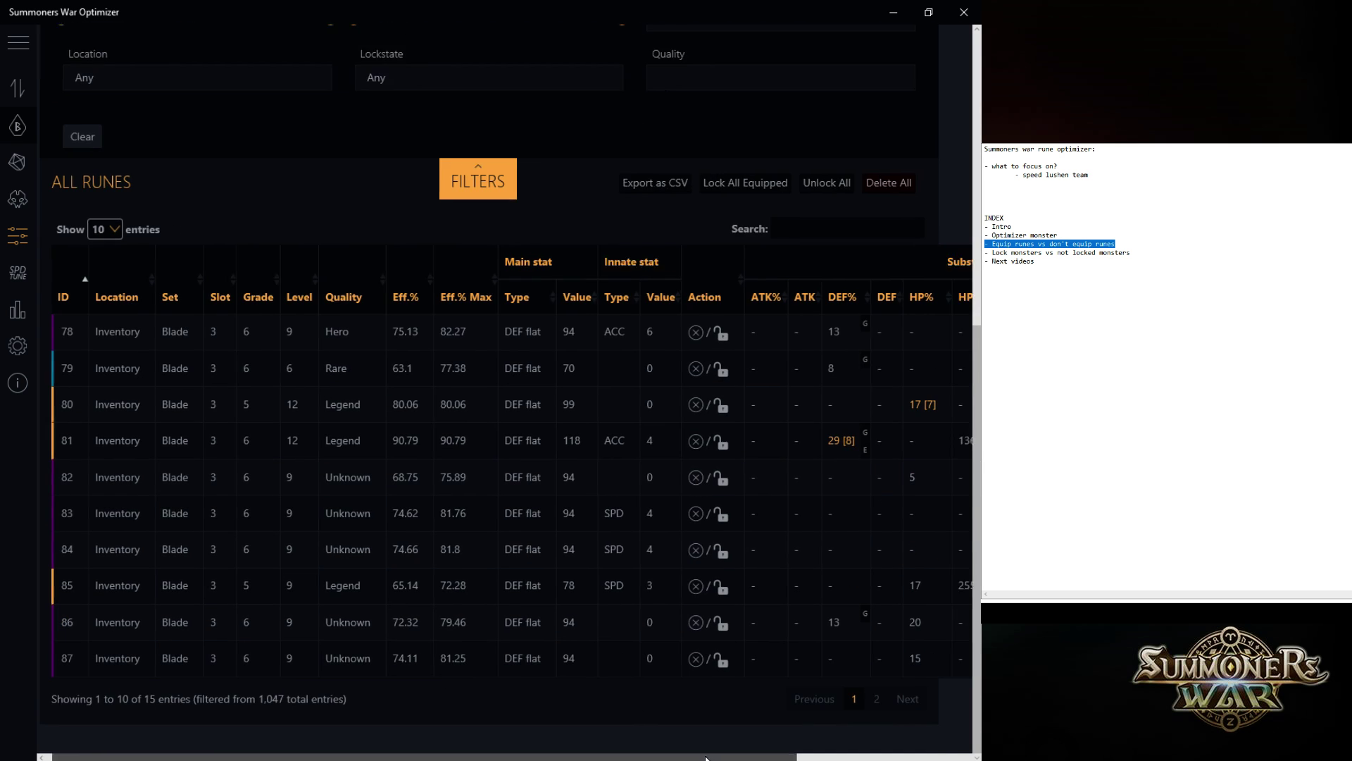
Sort the slot 3 Blade runes by maximum efficiency and by SPD substat to examine their stats and locations
click(494, 296)
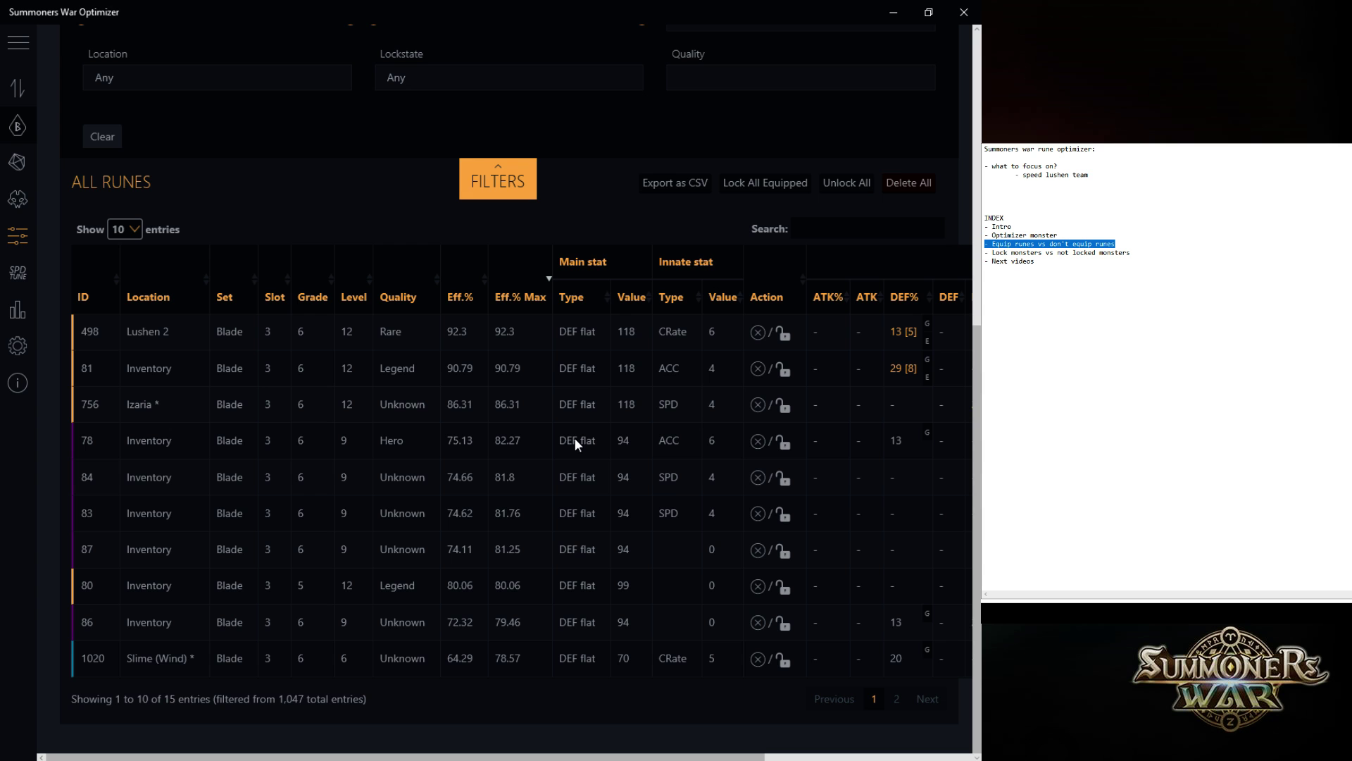
drag(698, 757, 909, 757)
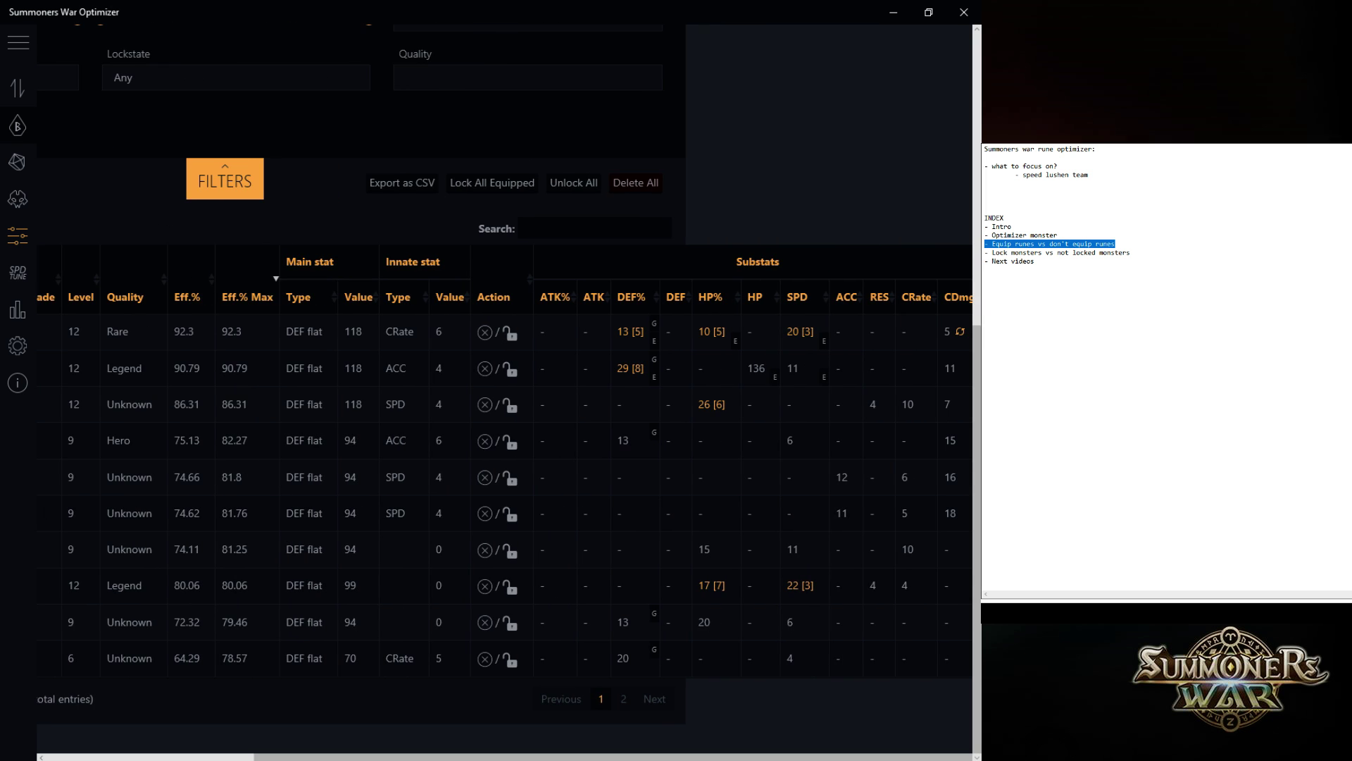
click(795, 299)
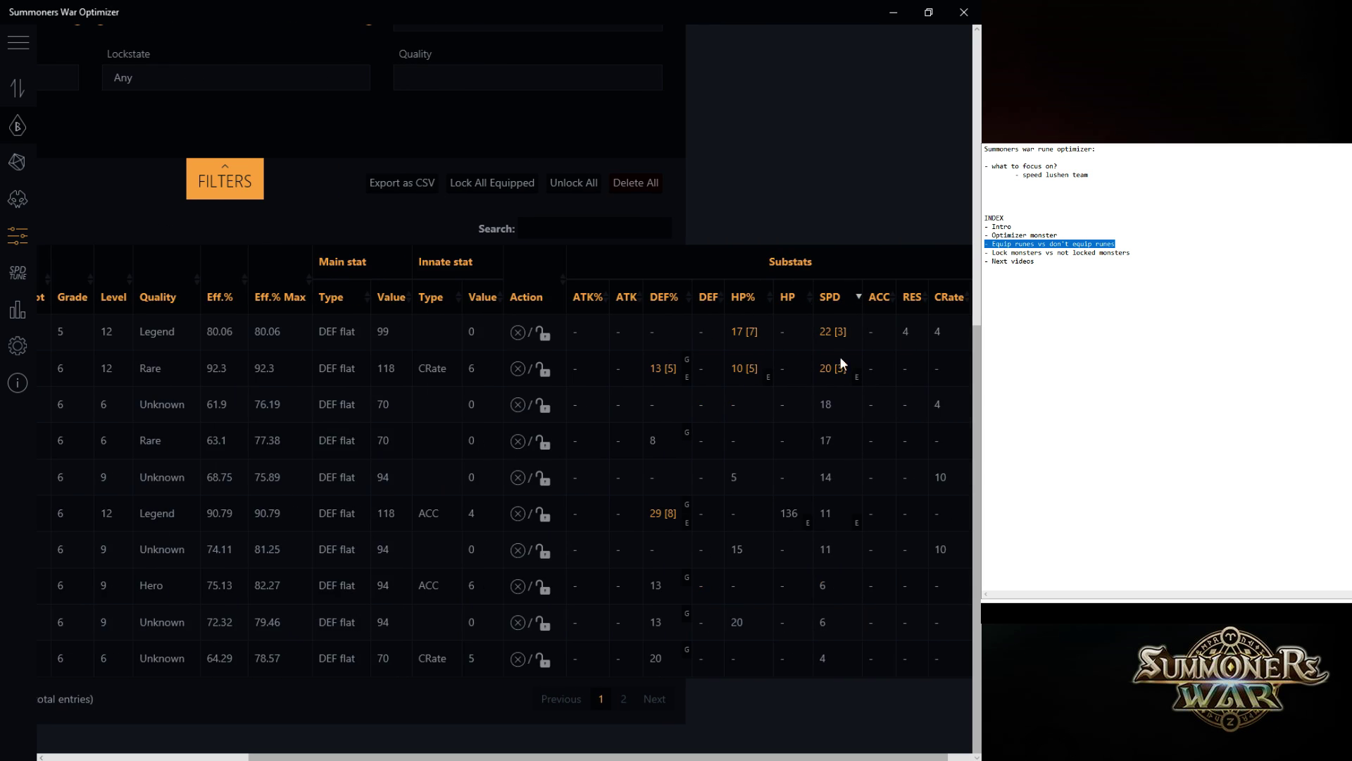
drag(795, 758, 571, 757)
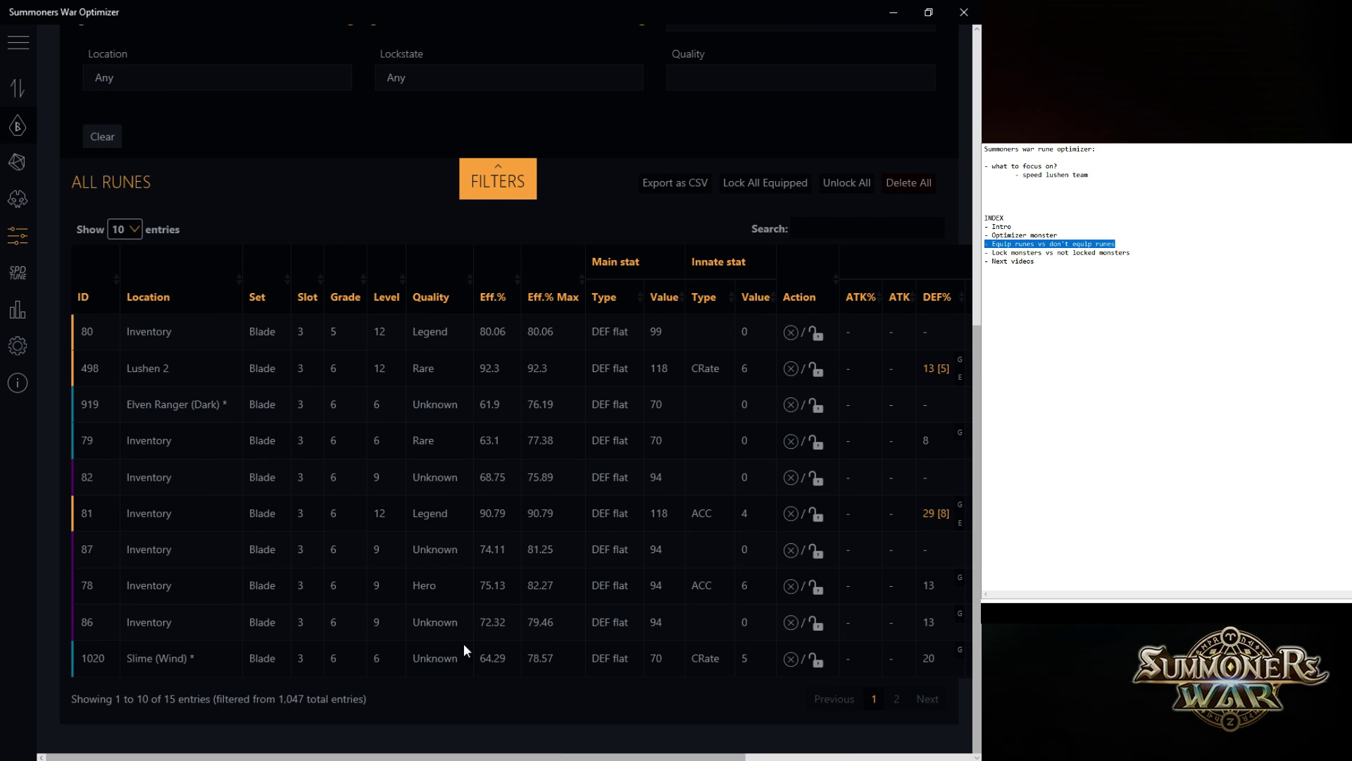
Limit the rune list to the Inventory location and examine the SPD substats and ID of the fastest Blade rune
scroll(196, 286, up, 2)
click(224, 191)
click(222, 203)
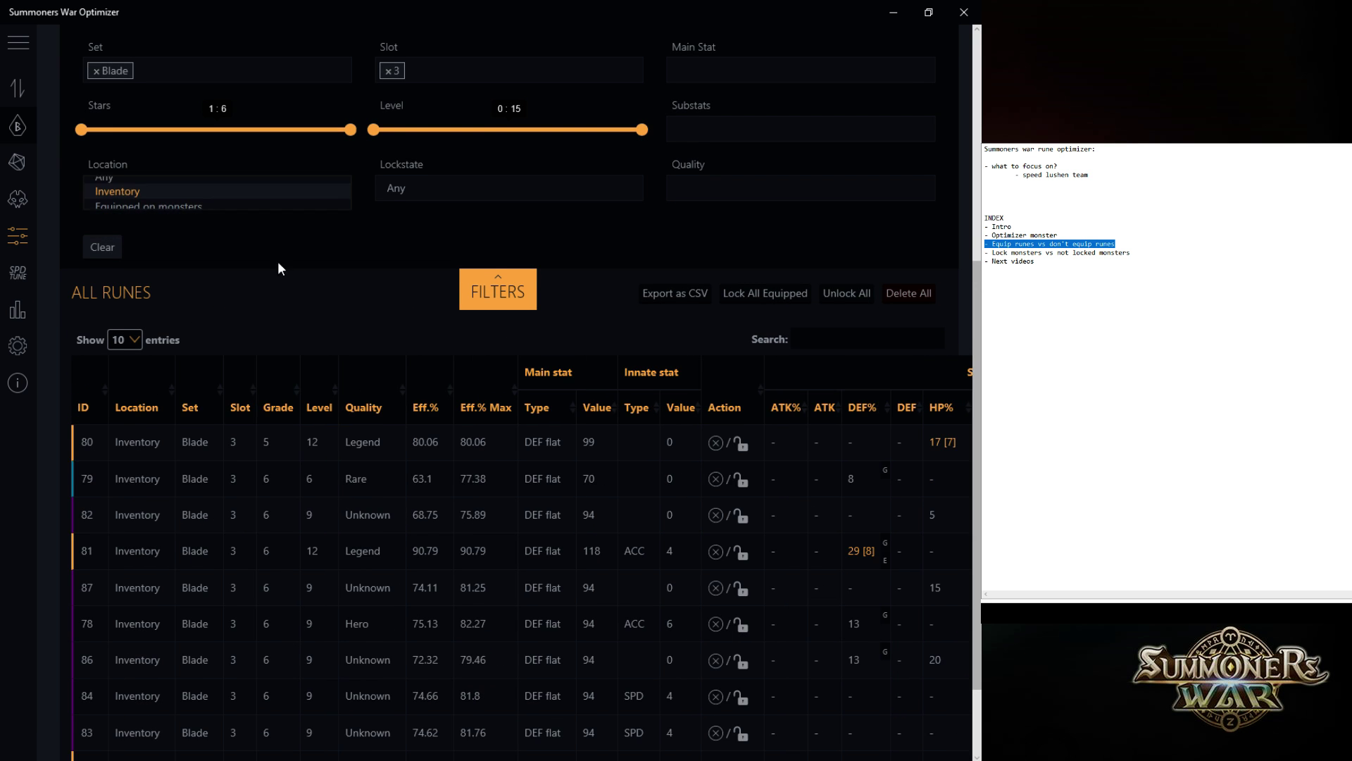
scroll(548, 578, down, 2)
drag(609, 756, 919, 361)
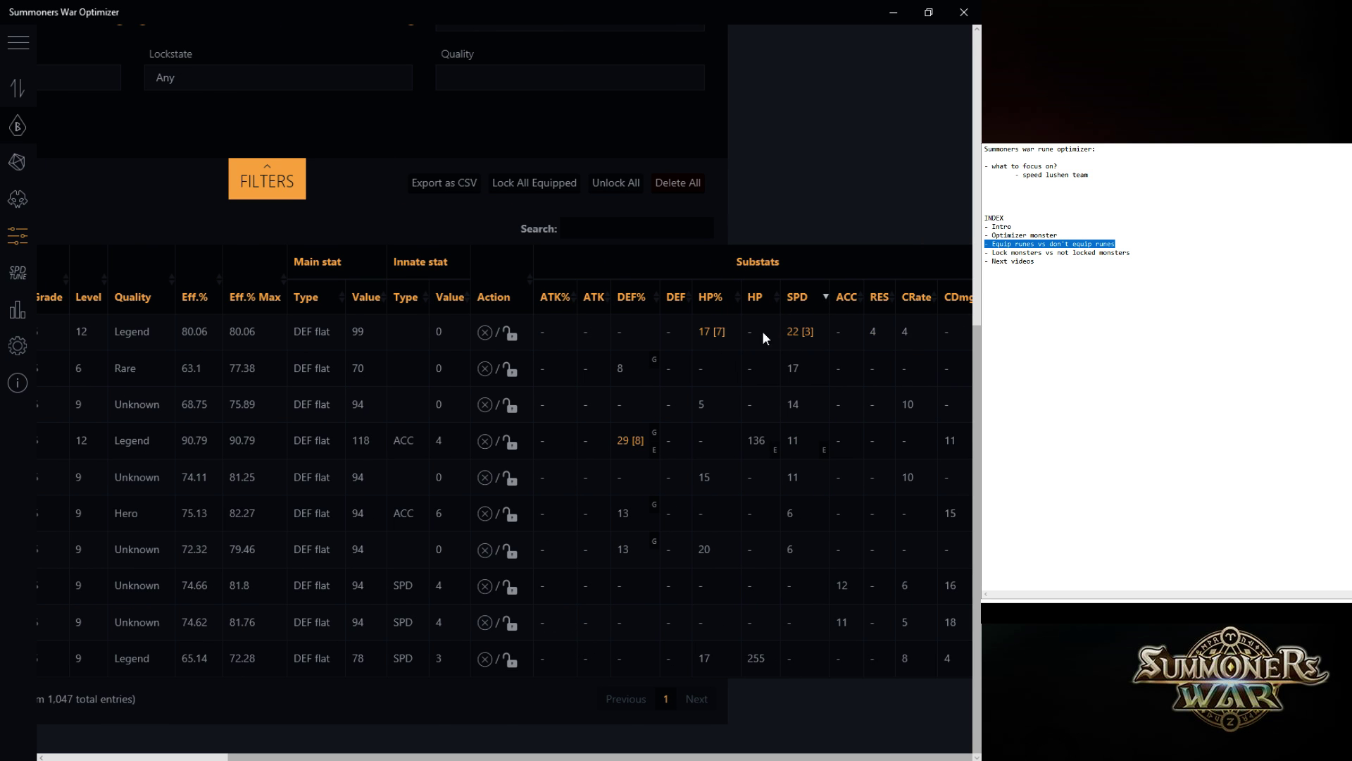
drag(671, 756, 487, 754)
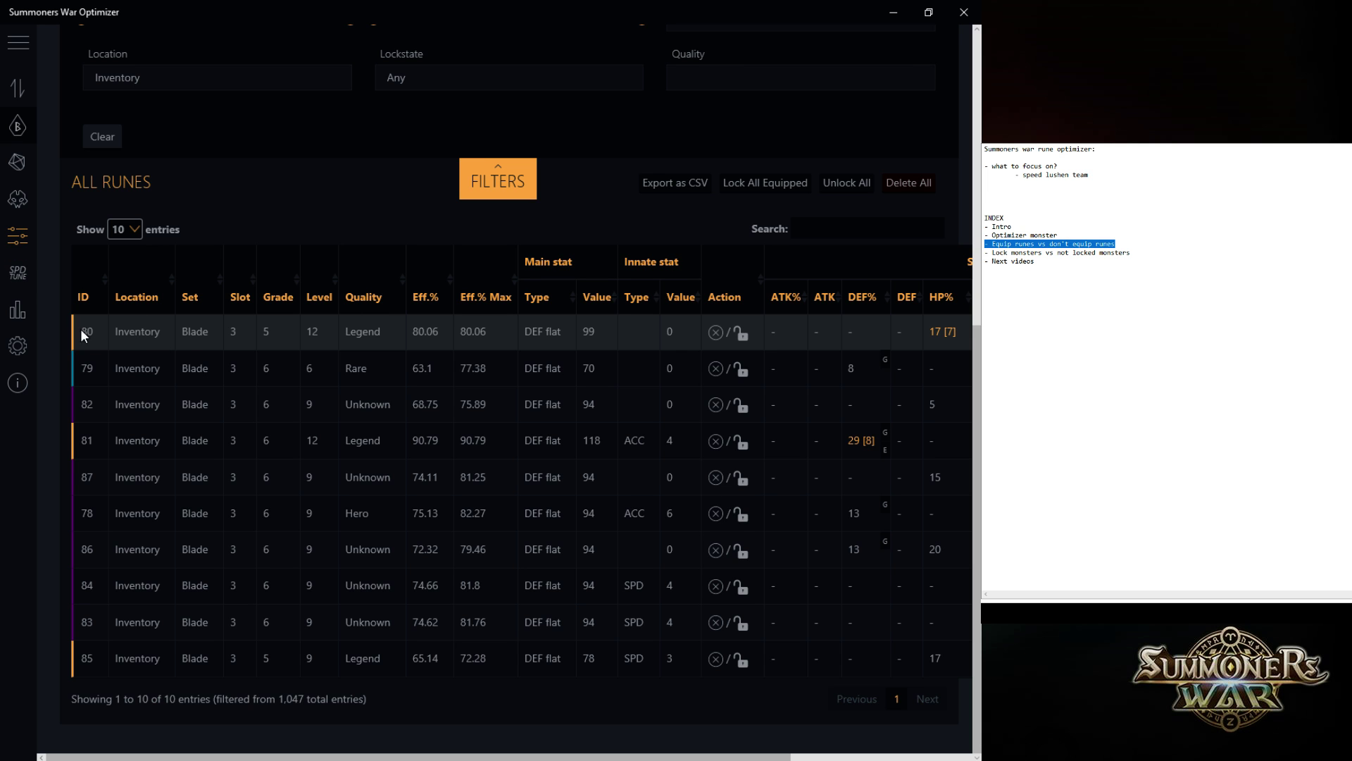
Add rune 80 to the runes to include for Fuco, rerun the optimization and review the builds
click(18, 235)
scroll(552, 362, up, 5)
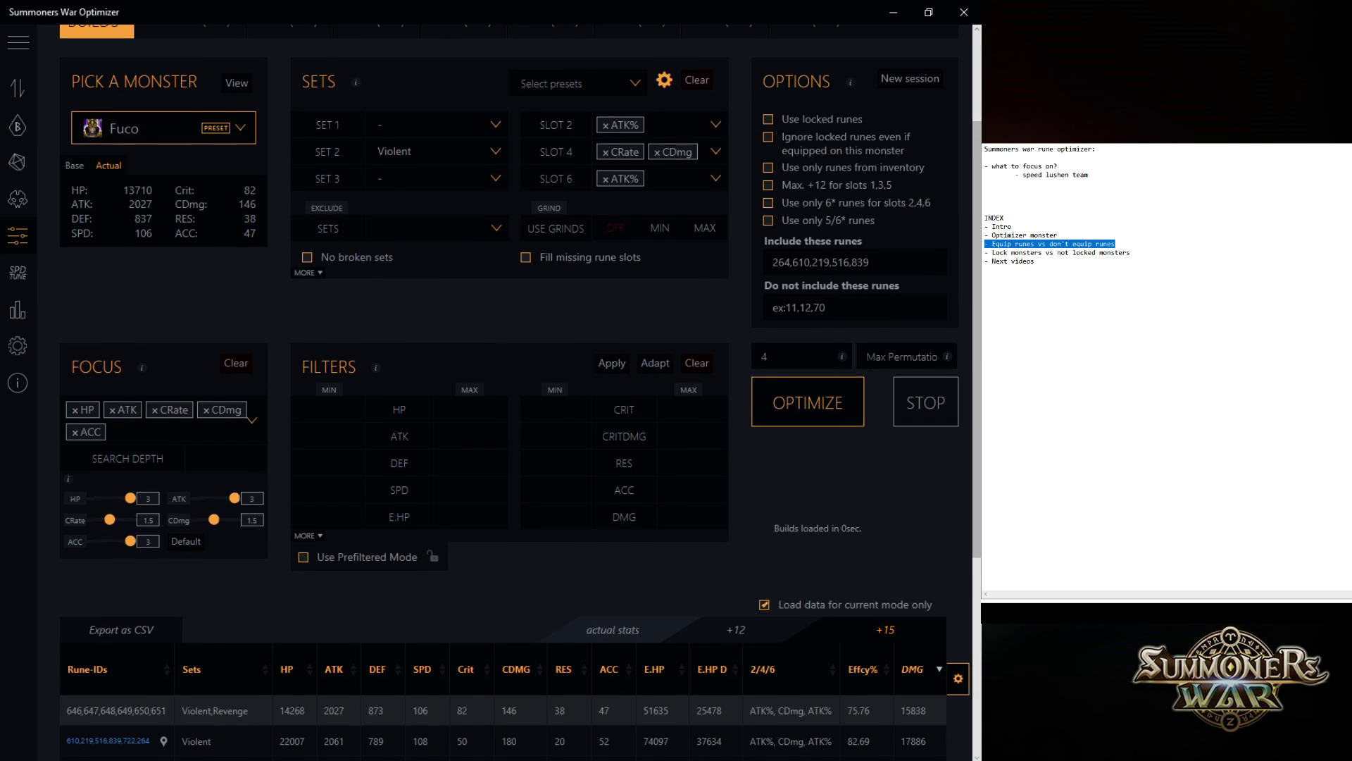
click(870, 262)
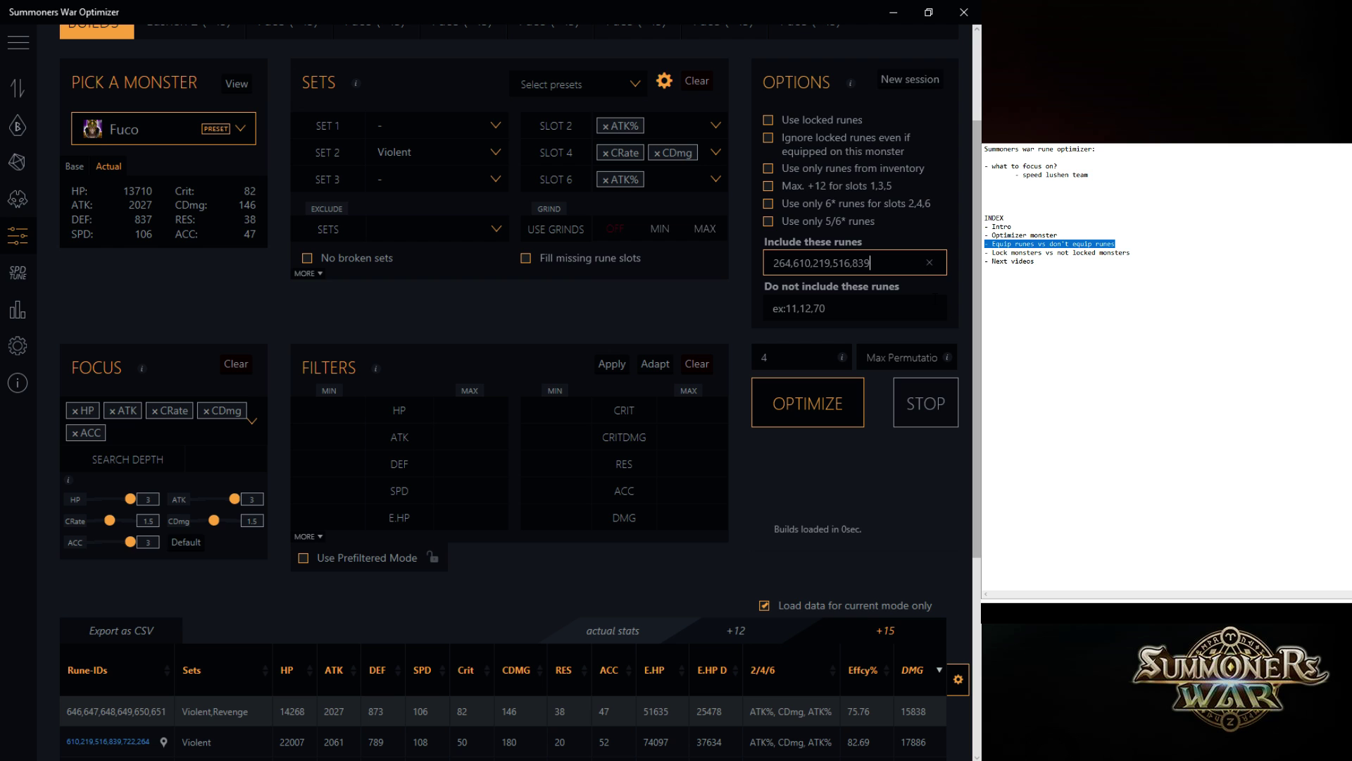
text(,80)
click(848, 398)
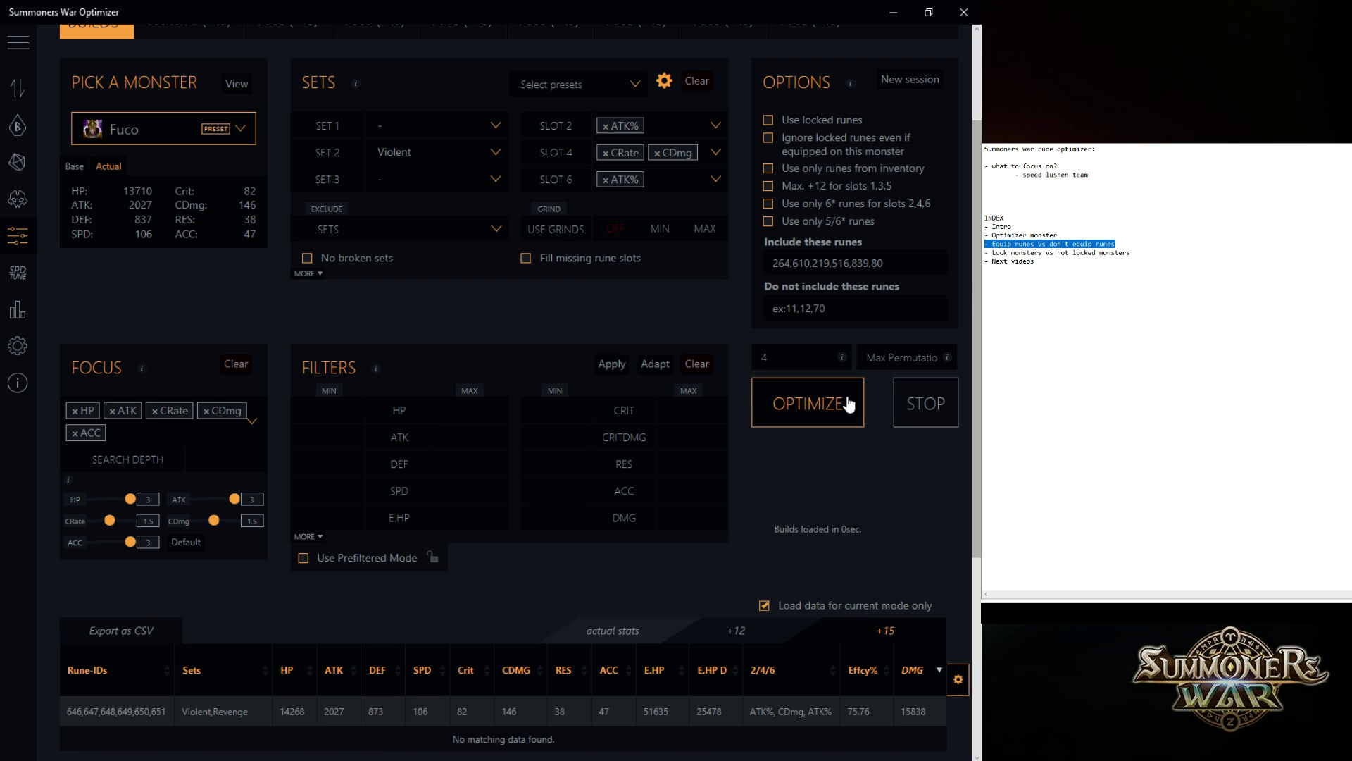
scroll(846, 395, down, 5)
scroll(673, 426, up, 3)
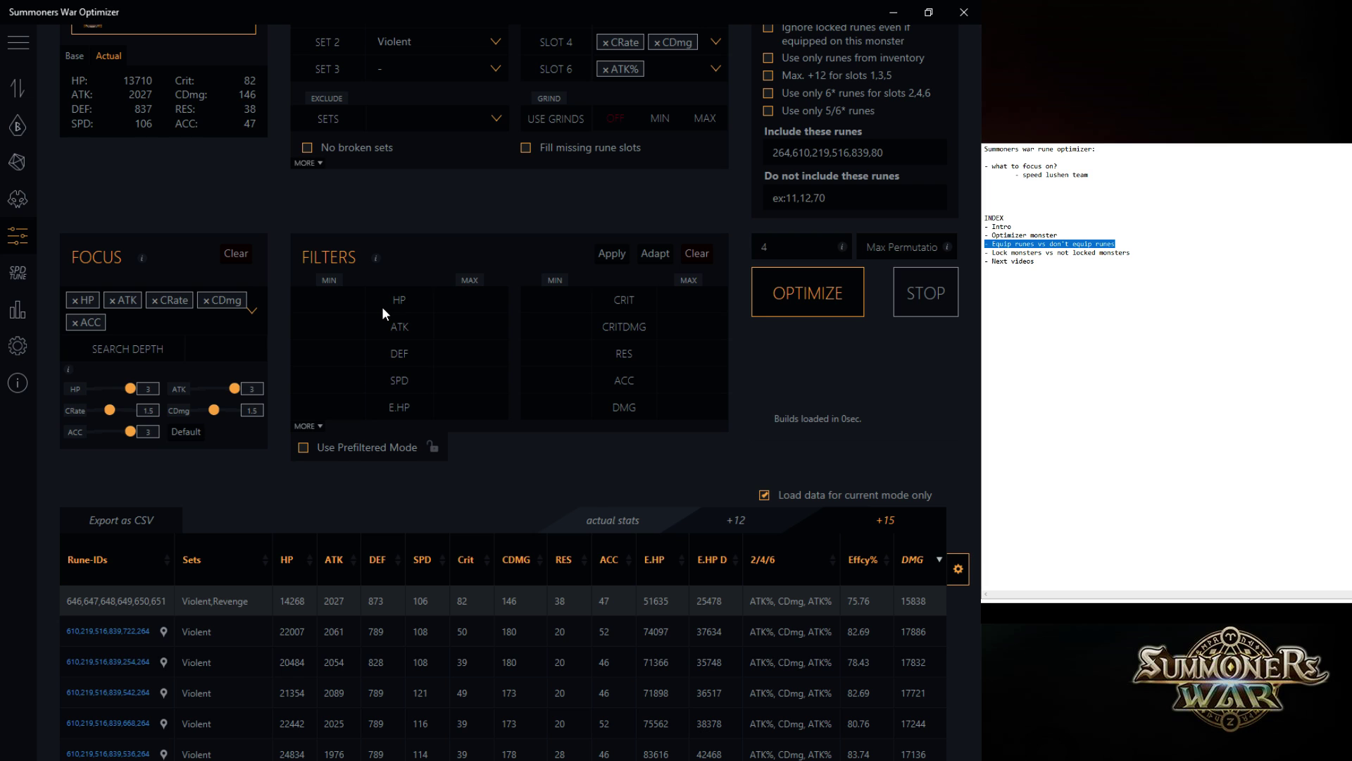
Open the overview of all monsters and clear the name search to list every monster
click(18, 199)
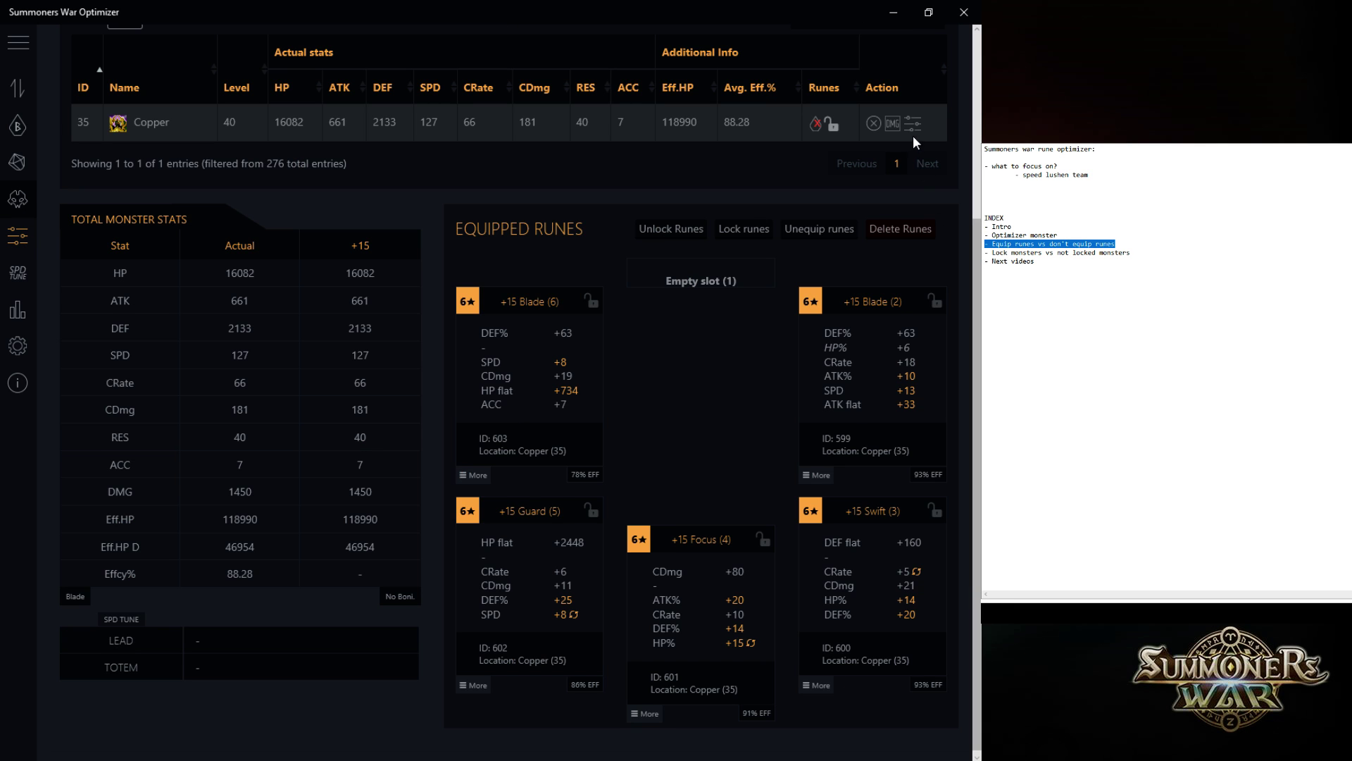
scroll(913, 137, up, 3)
key(ctrl+a)
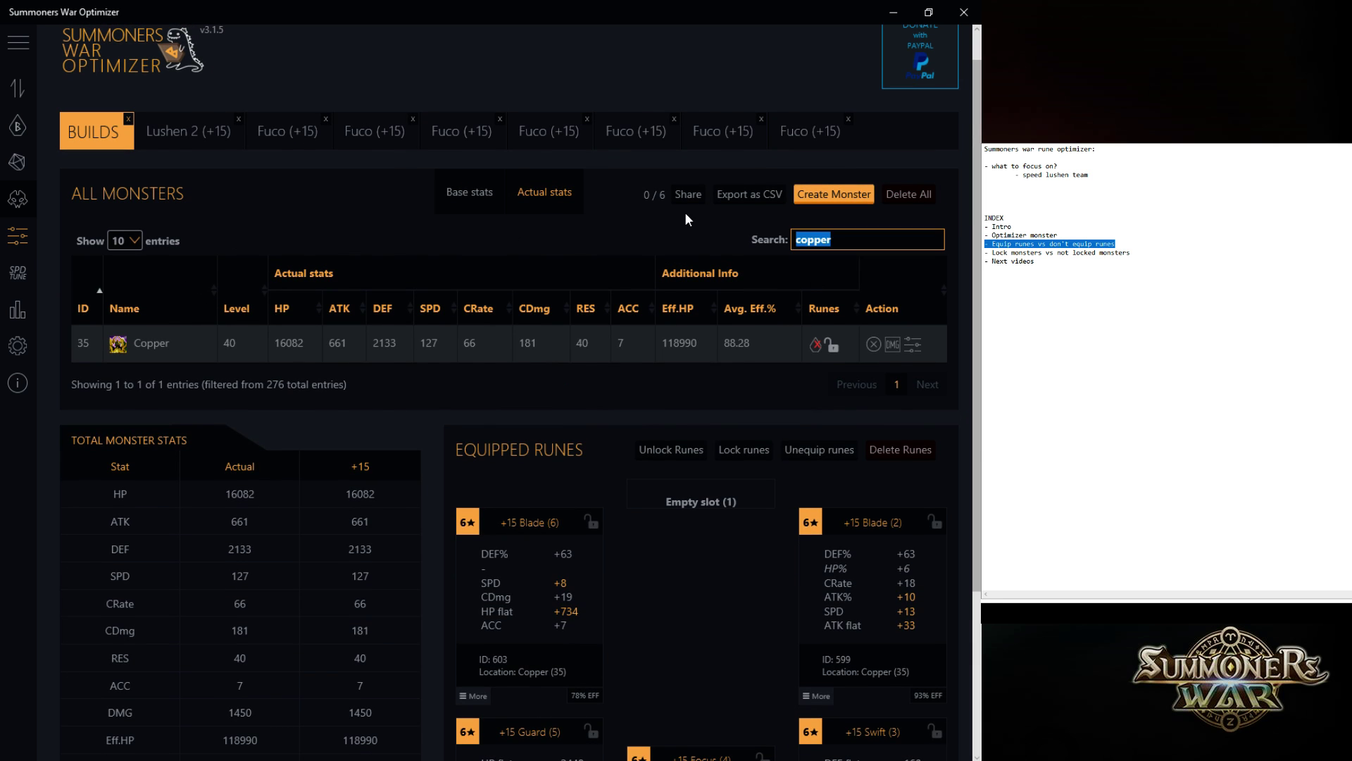
key(BackSpace)
scroll(529, 379, down, 5)
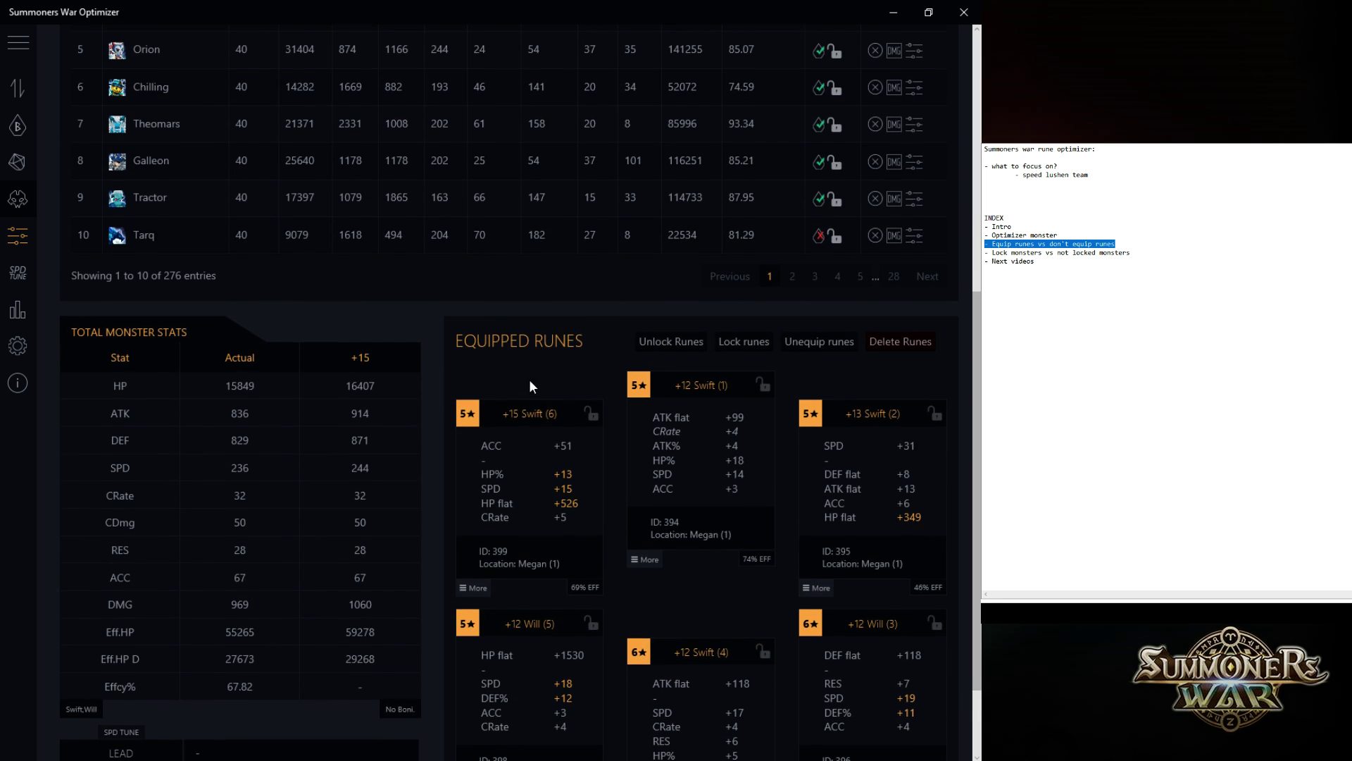
scroll(611, 389, up, 1)
scroll(260, 258, up, 3)
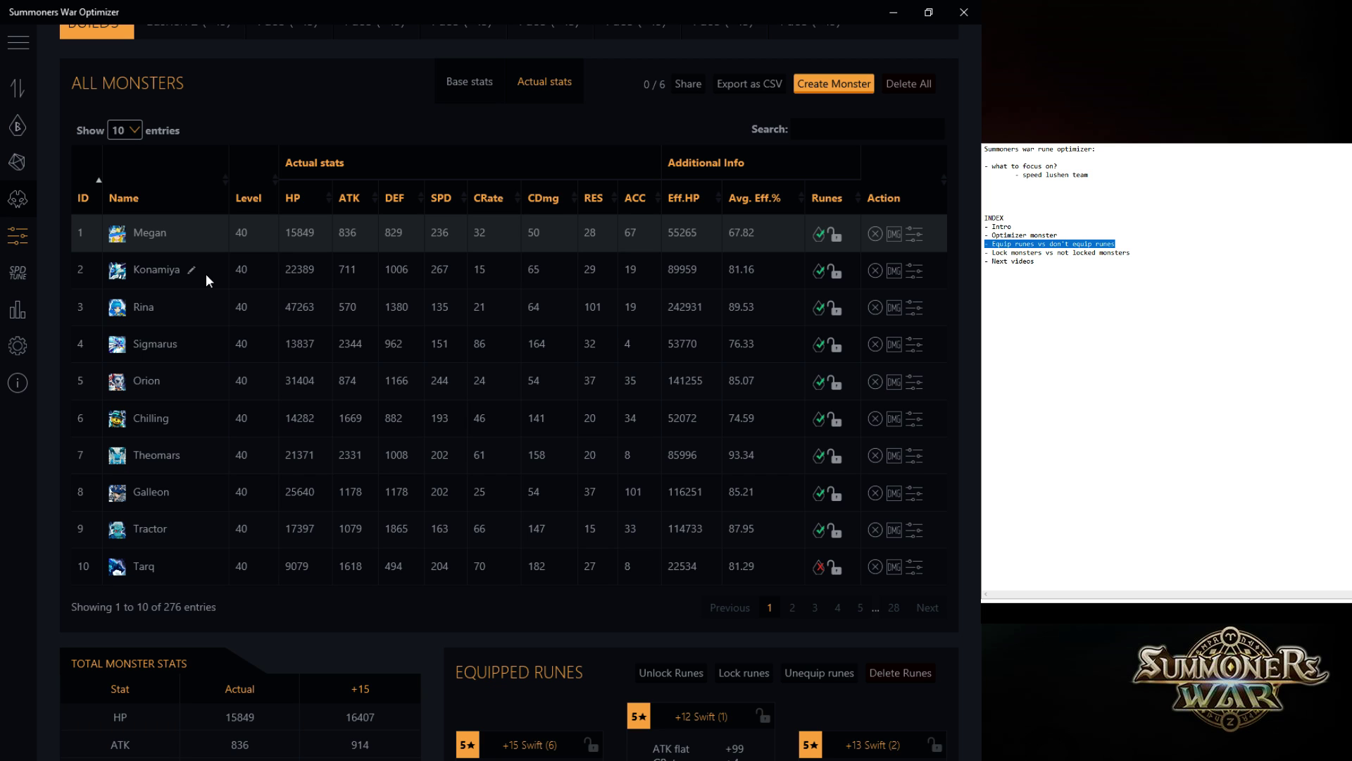
Browse the first pages of the monster list and inspect Theomars, Alicia, Chow and Kumar
click(214, 456)
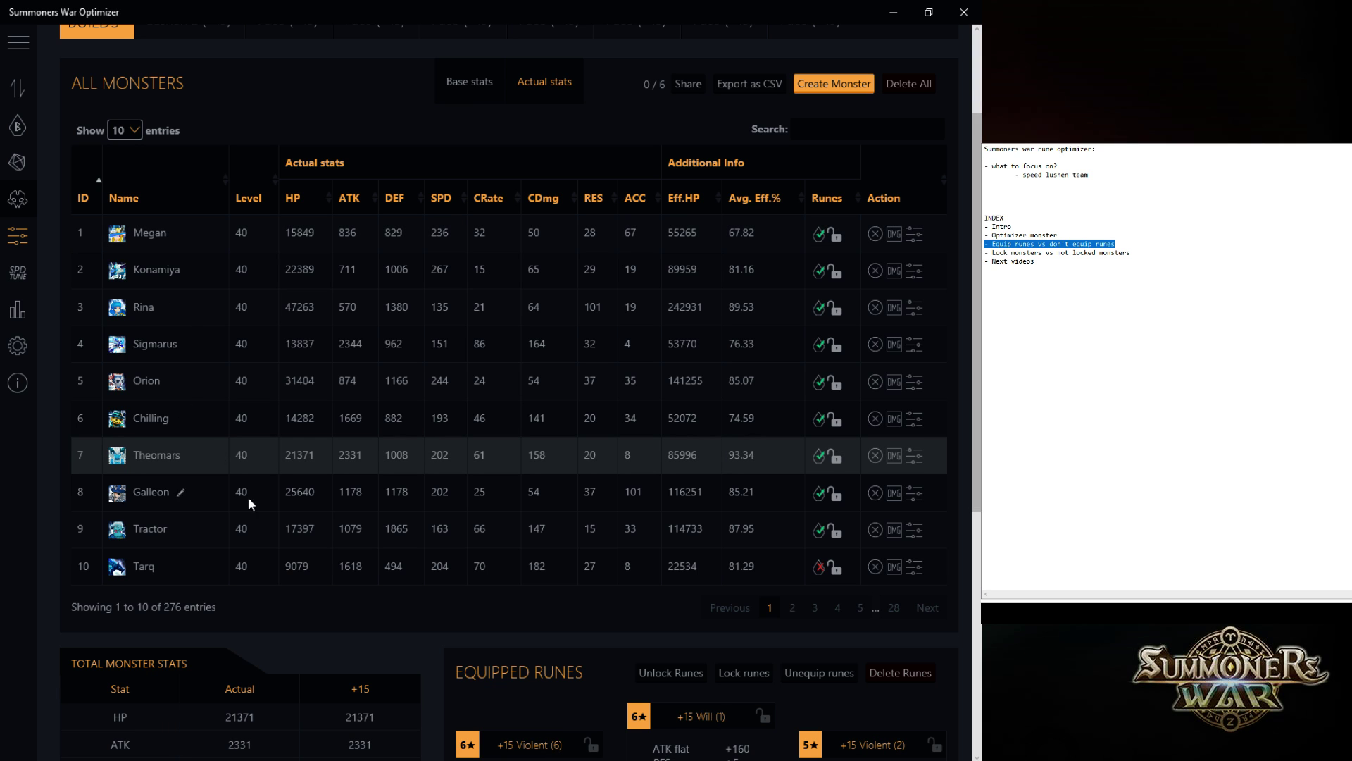
click(793, 607)
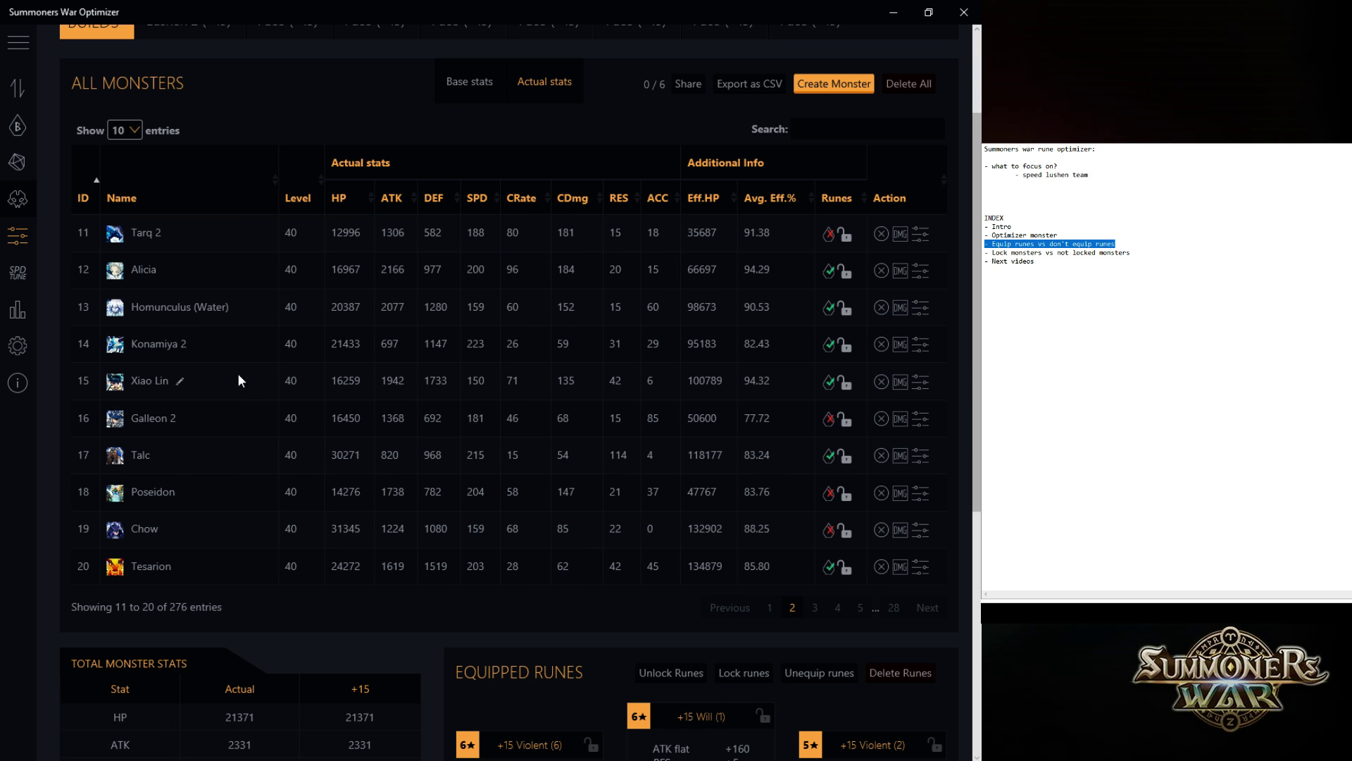
click(248, 281)
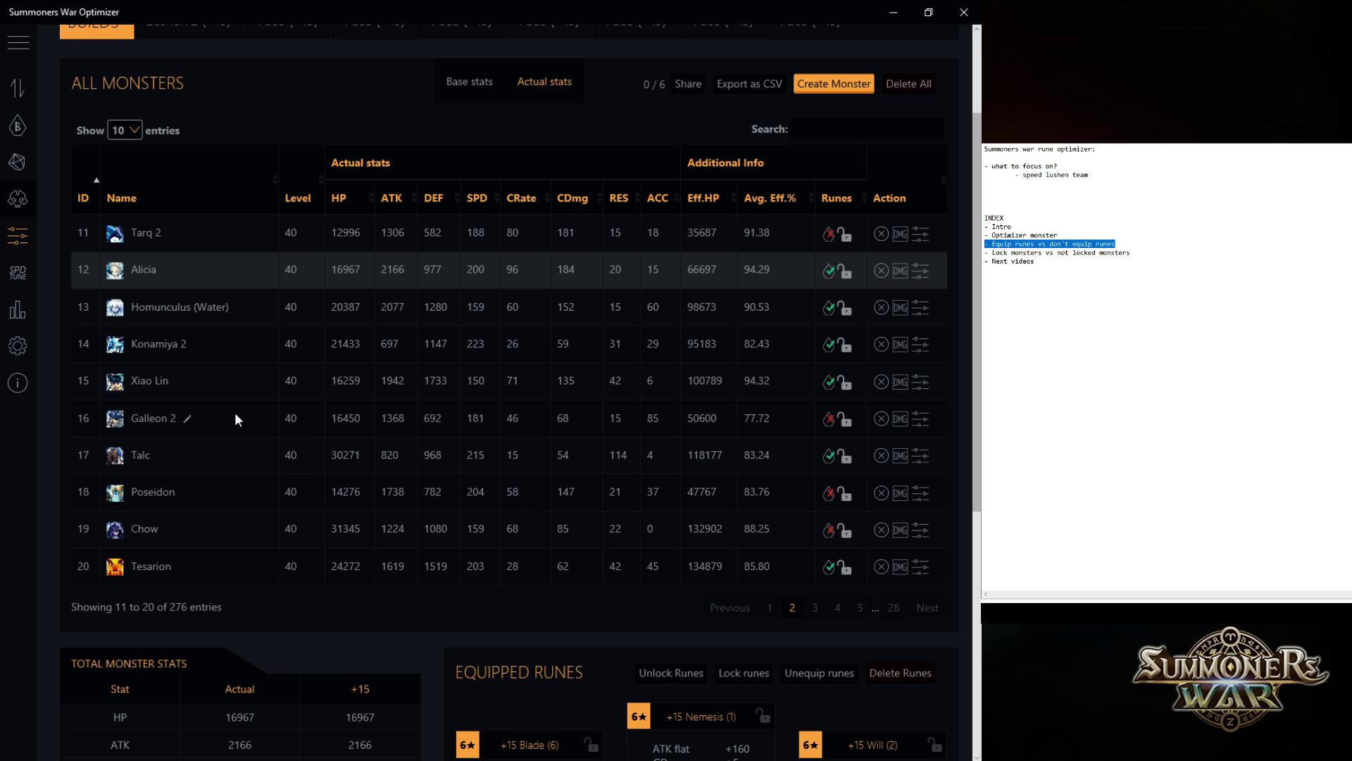
click(237, 526)
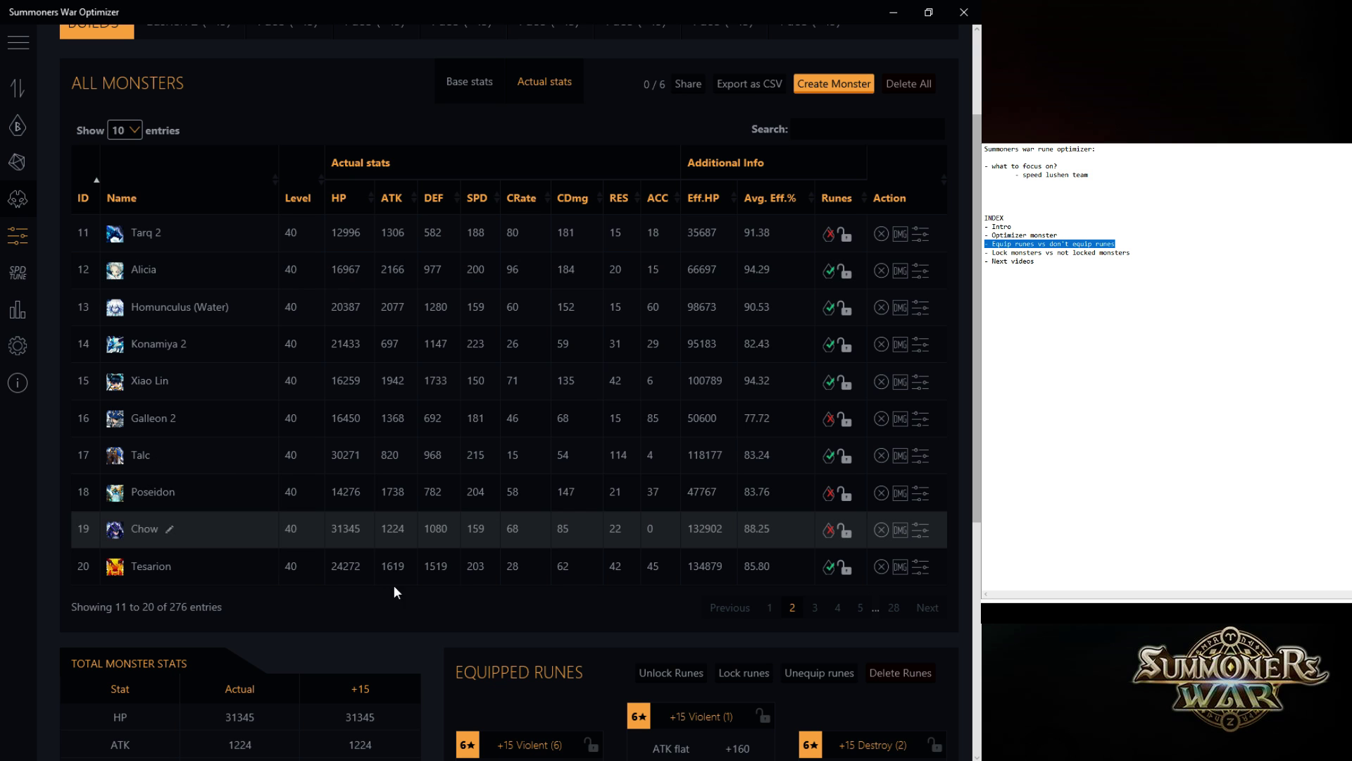
click(815, 609)
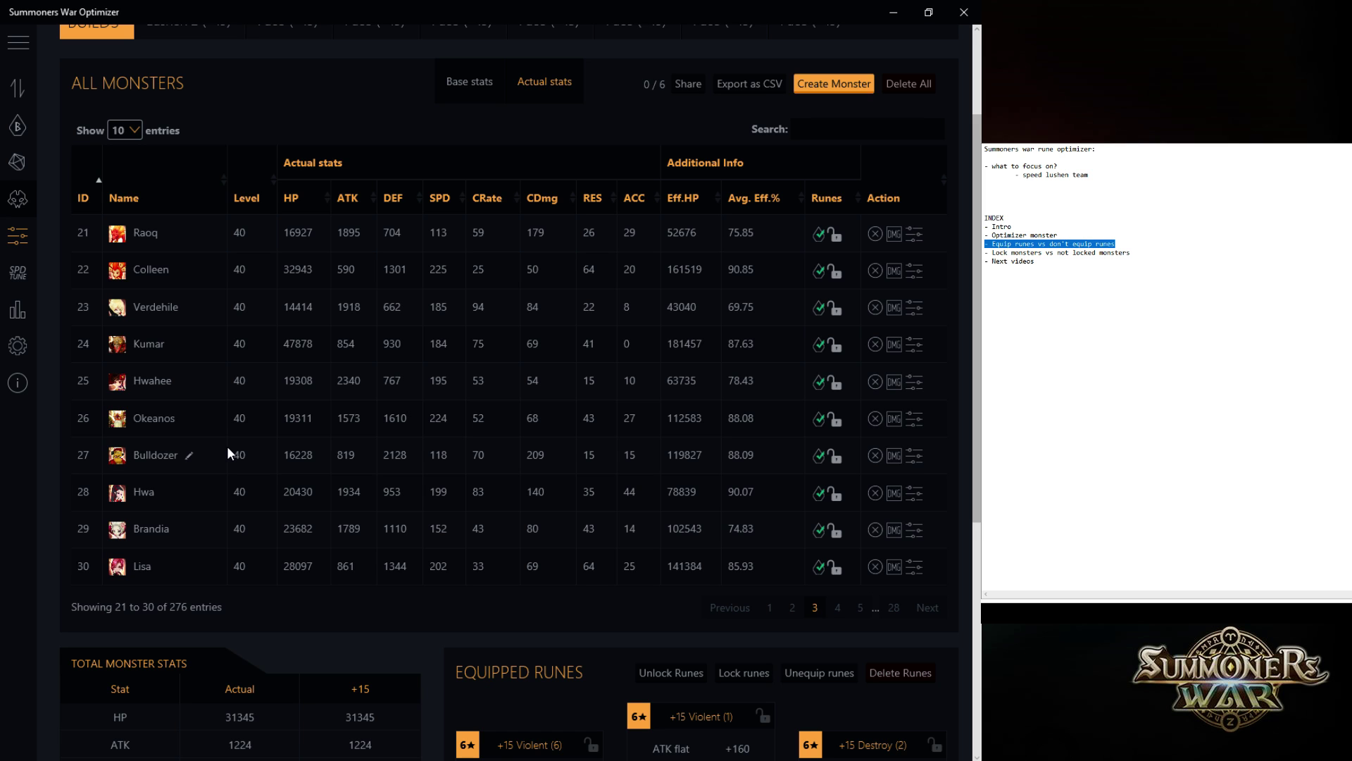
click(213, 346)
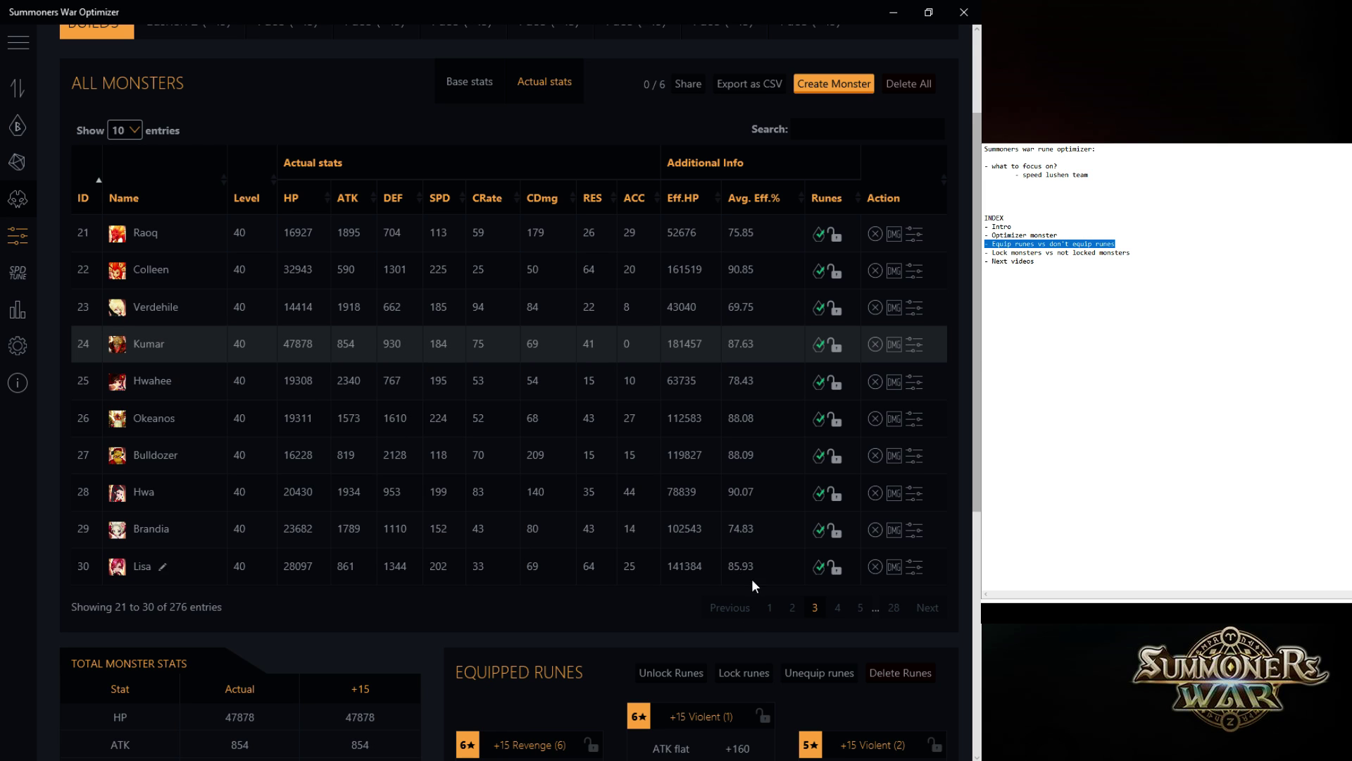
click(835, 608)
click(814, 610)
click(792, 609)
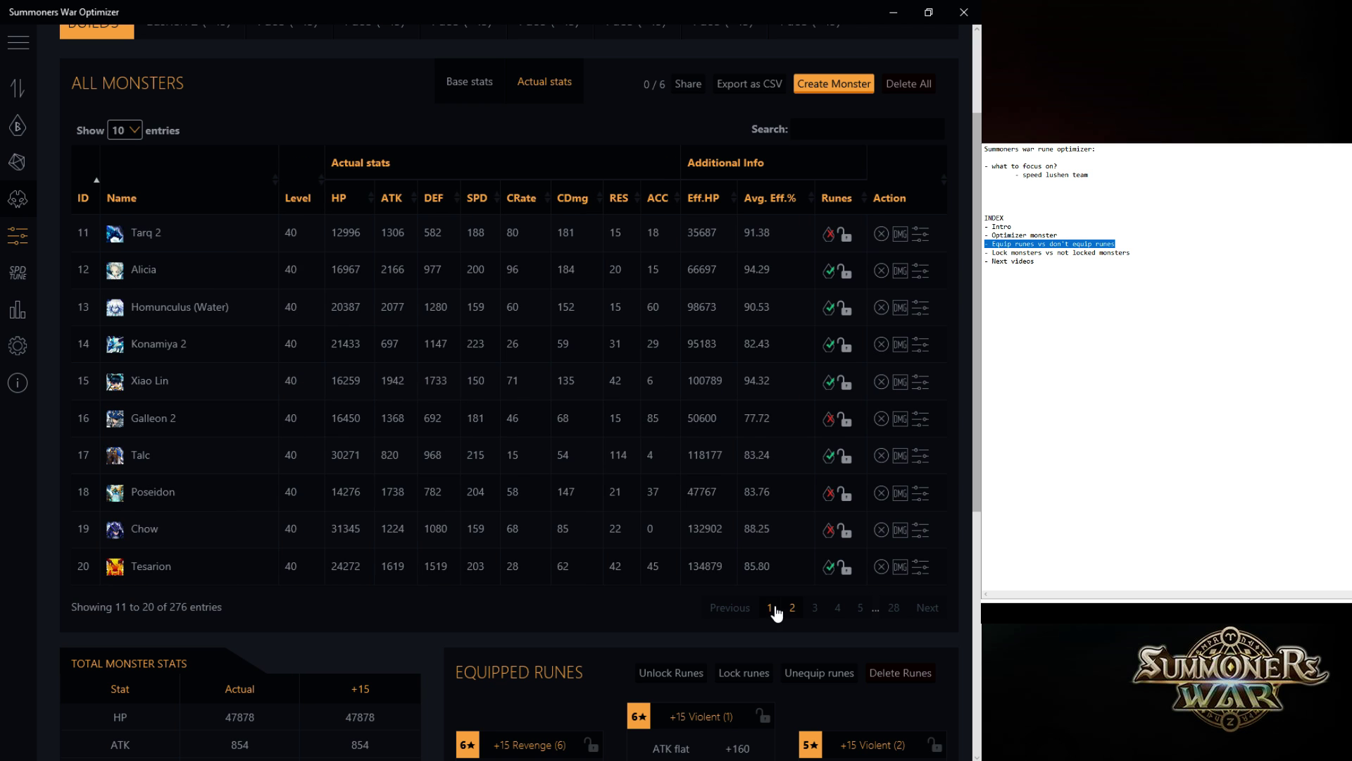
click(770, 608)
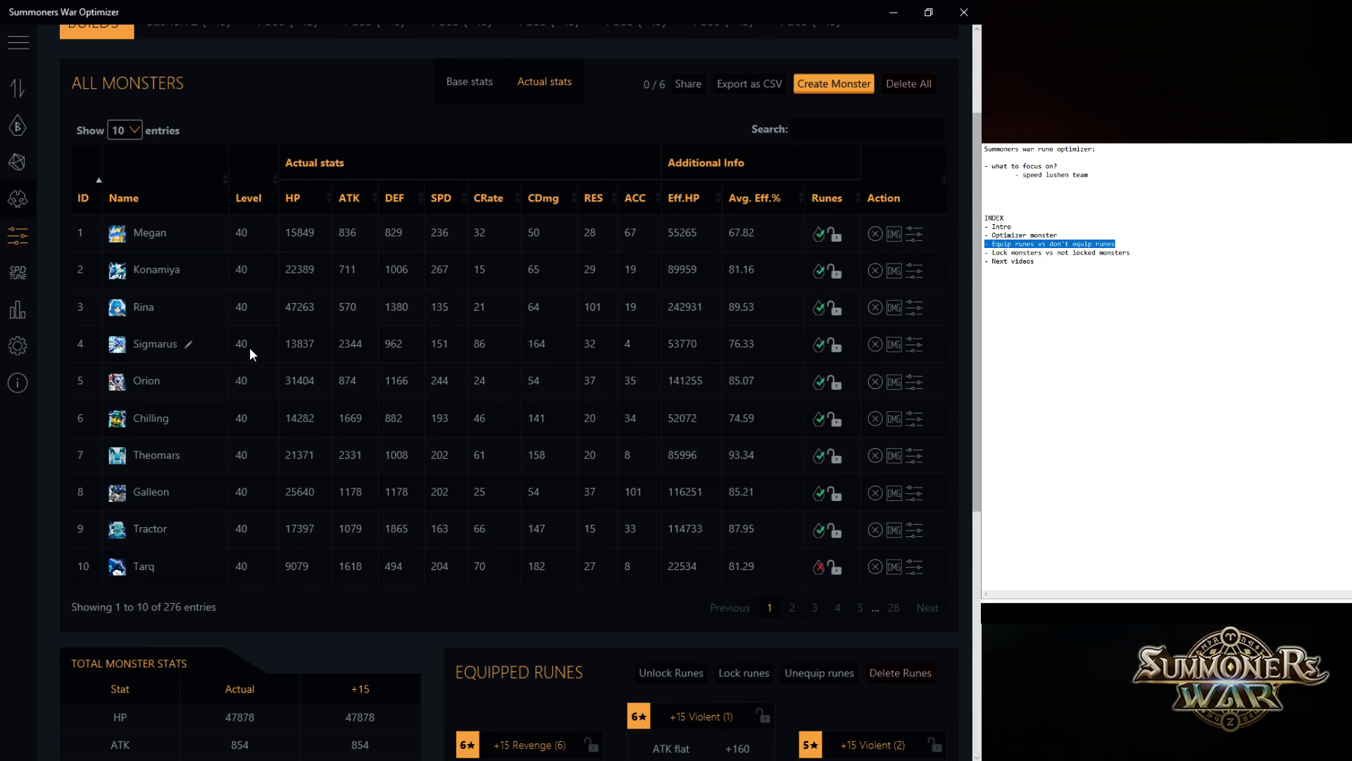
Lock all equipped runes of Orion, Theomars and Rina
click(206, 381)
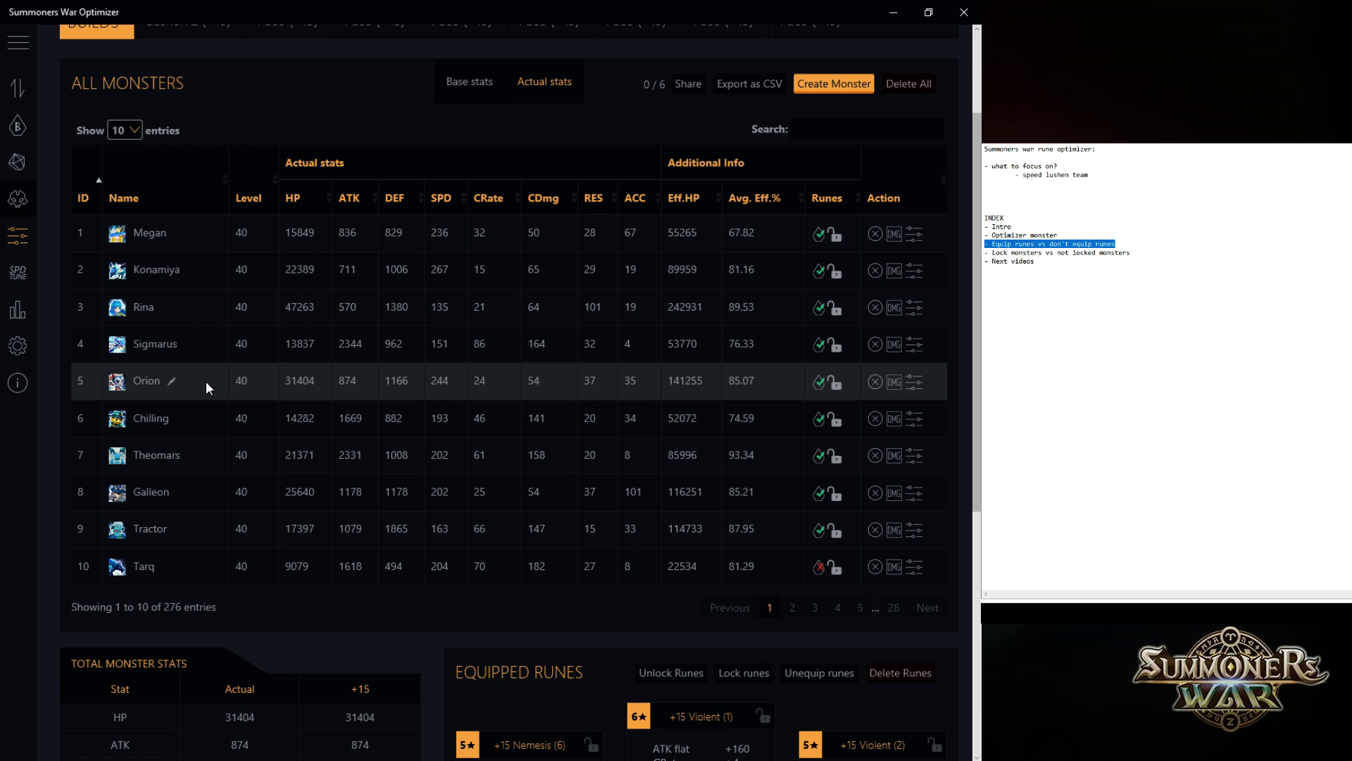
scroll(602, 491, down, 2)
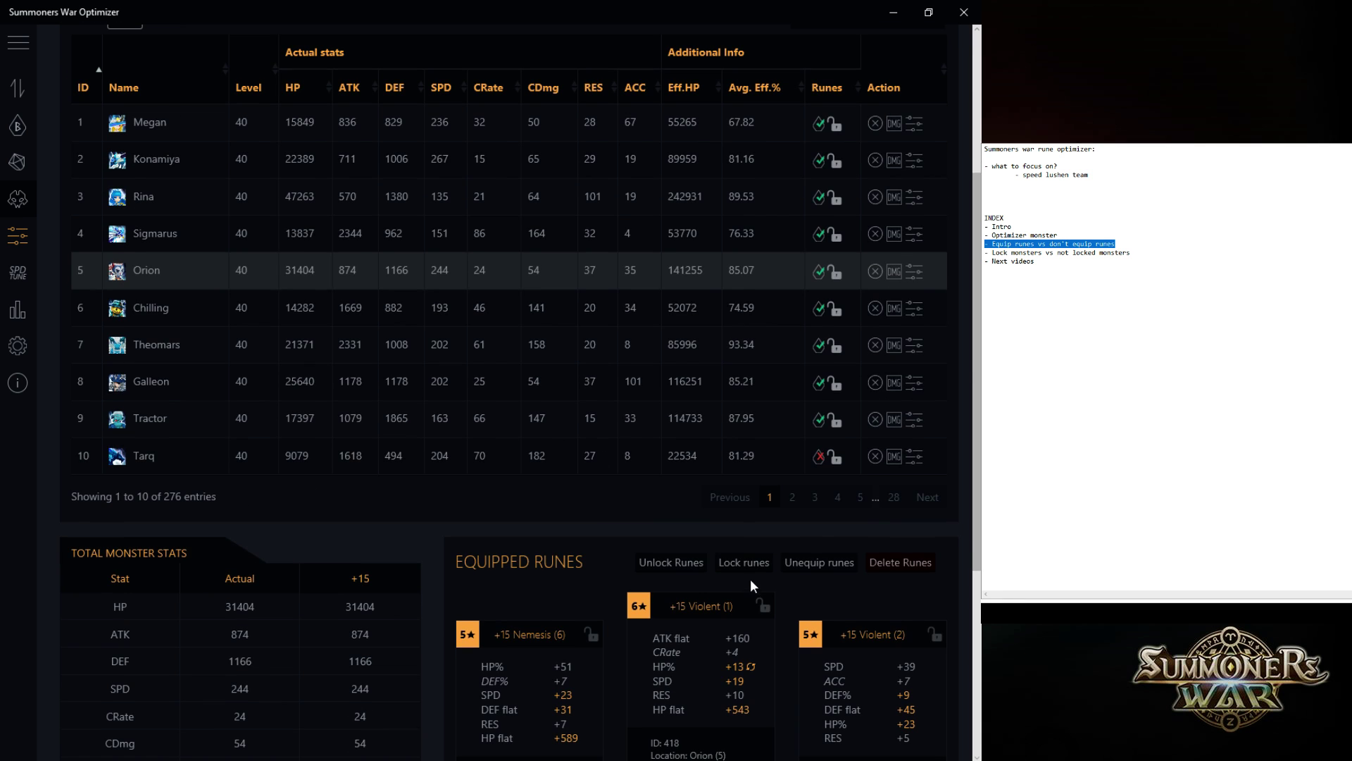
click(747, 565)
click(214, 352)
click(734, 561)
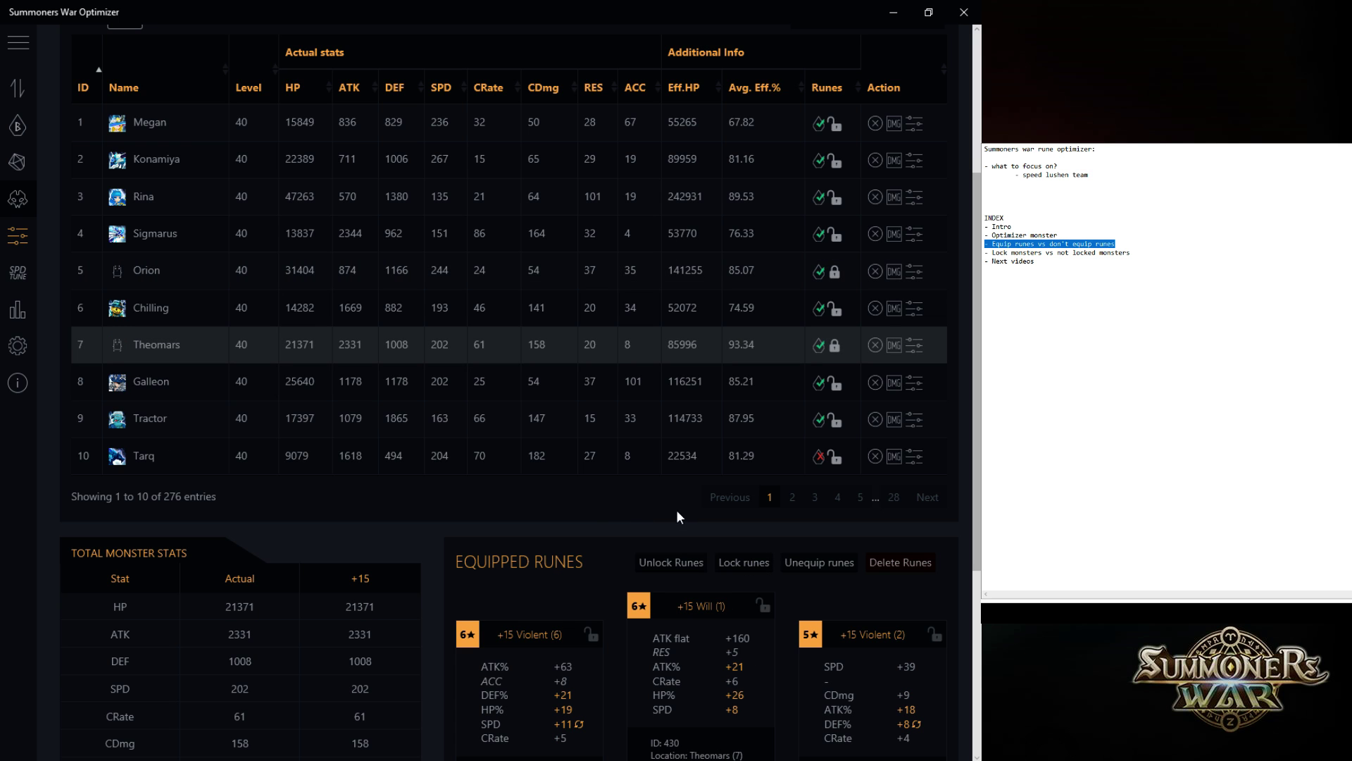
click(194, 197)
click(749, 562)
Lock all equipped runes of Alicia, Chow and Poseidon on the second page of monsters
click(792, 498)
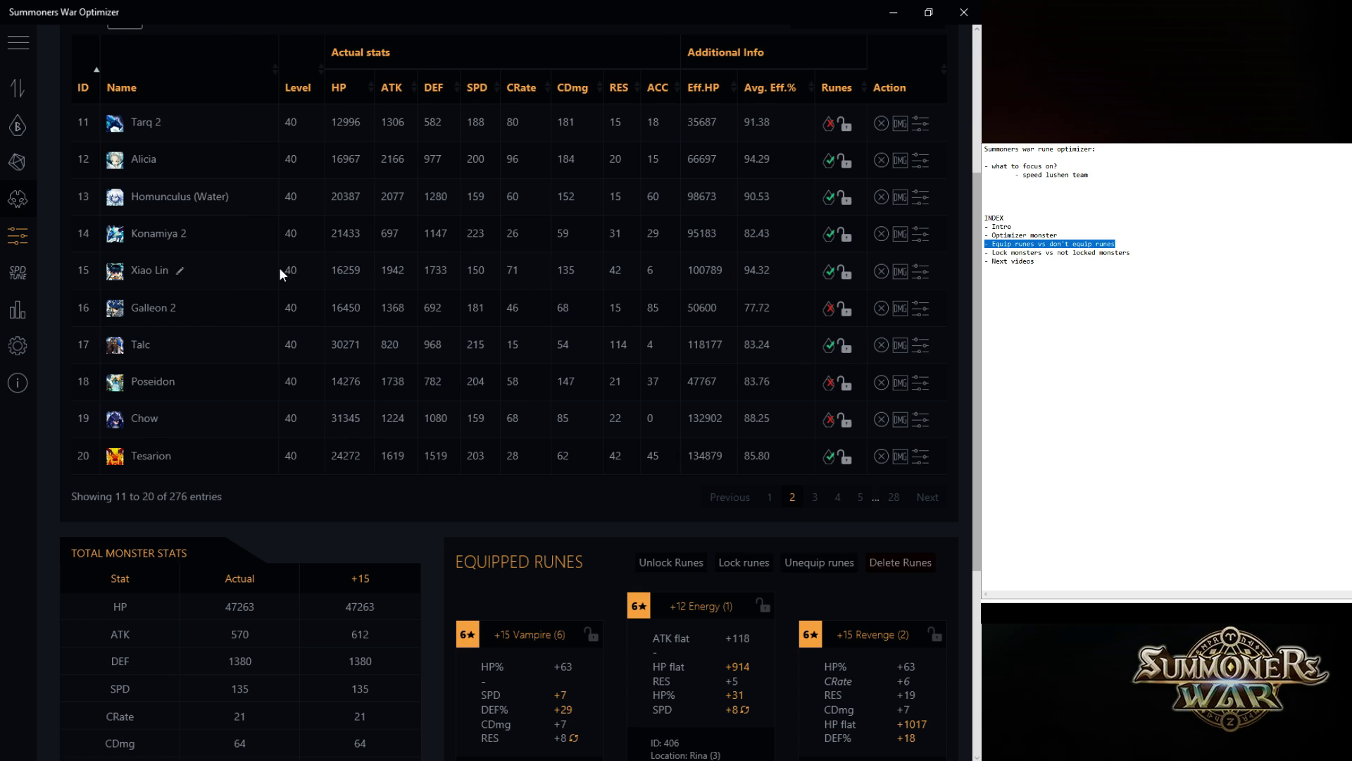
click(250, 158)
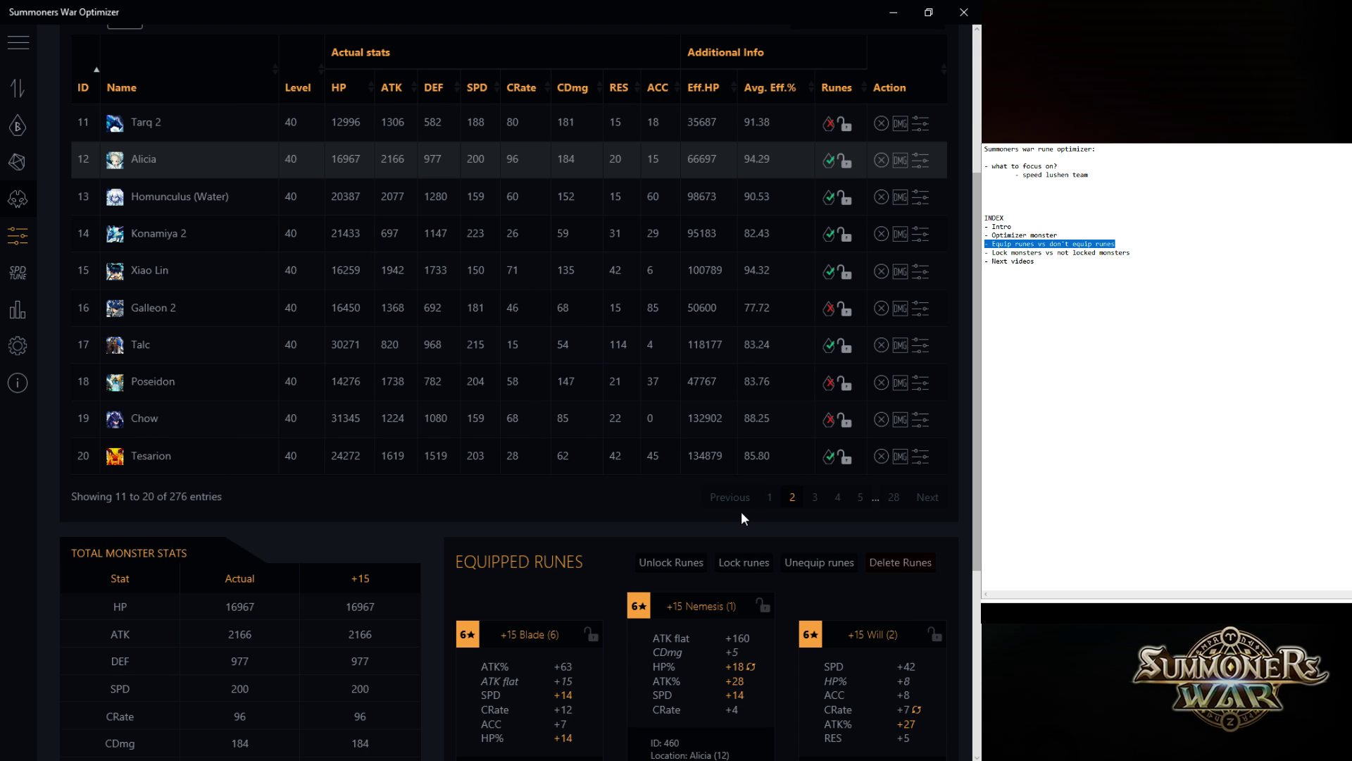
click(744, 562)
click(262, 419)
click(744, 562)
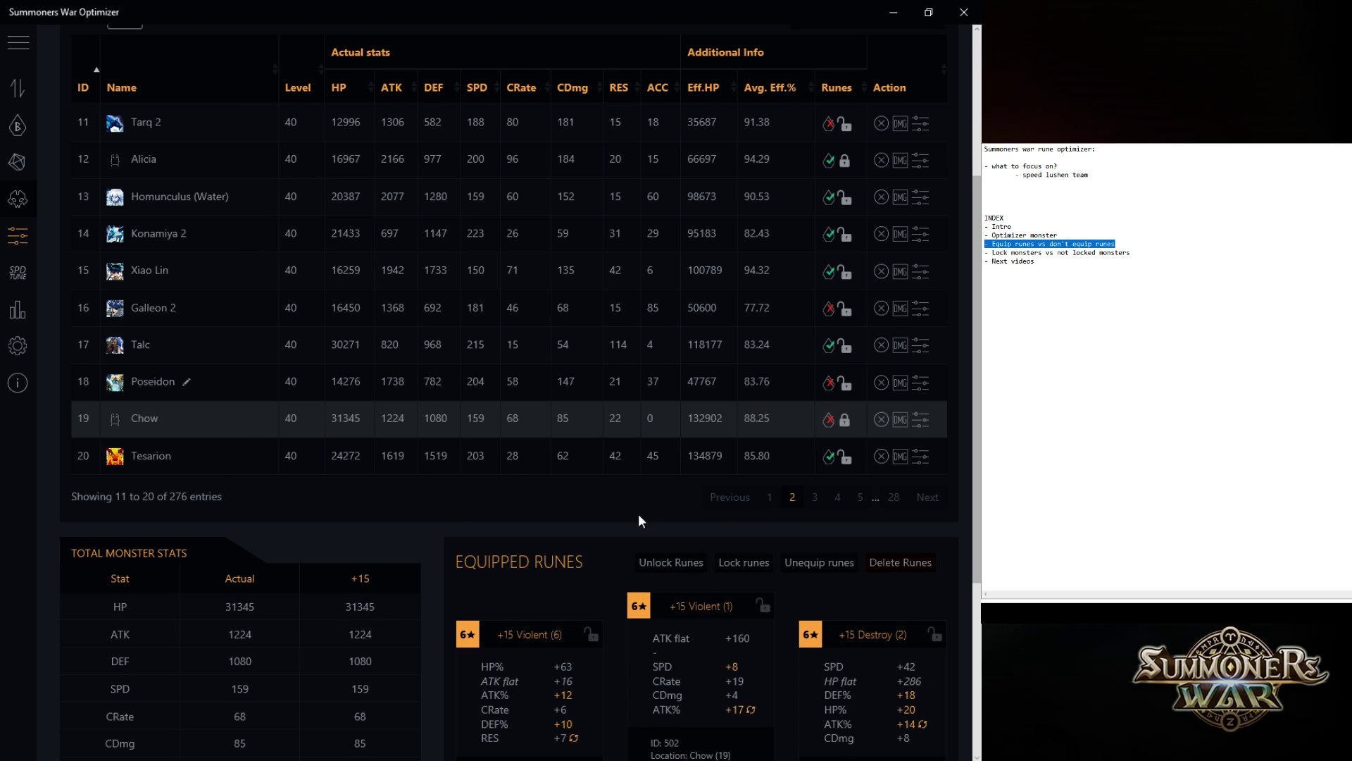
click(187, 382)
click(743, 562)
Rerun Fuco's optimization without using locked runes and review the resulting builds
click(17, 235)
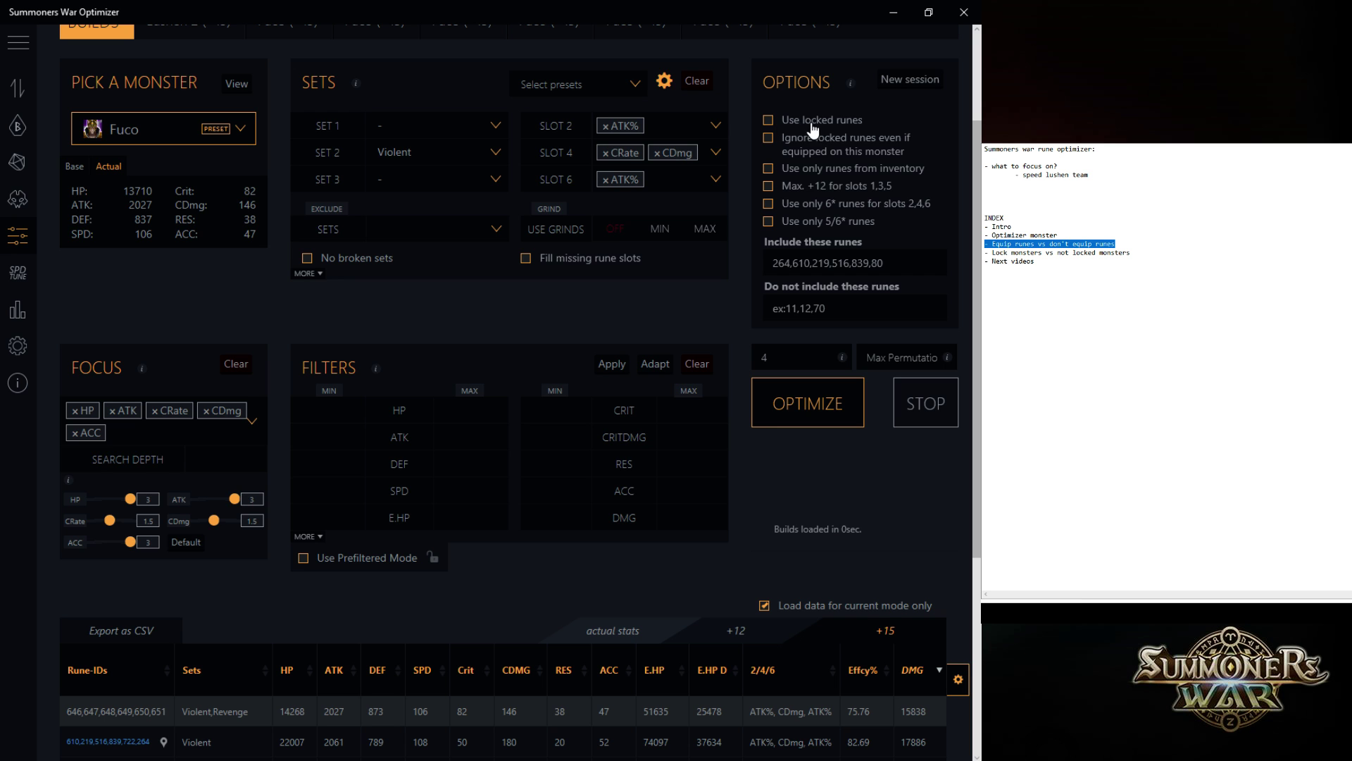
click(810, 400)
scroll(810, 394, down, 2)
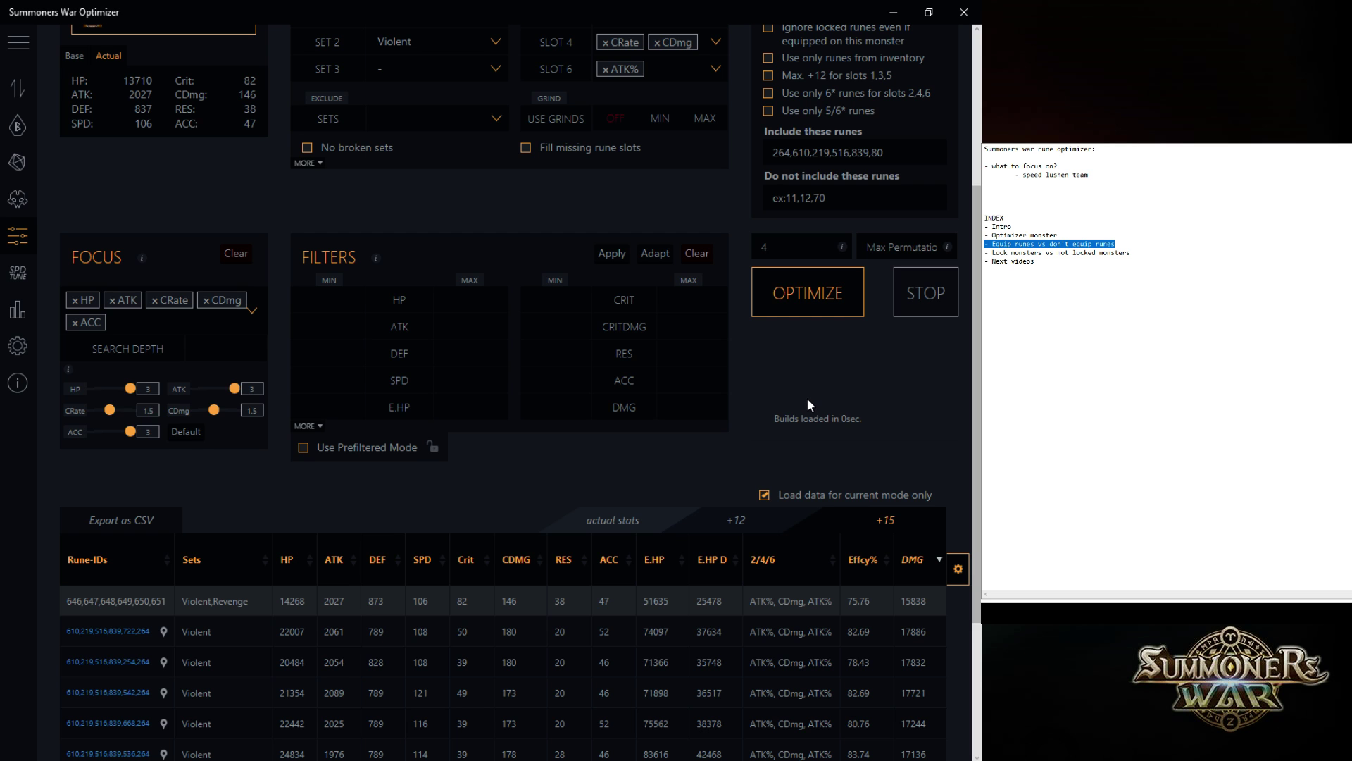
scroll(800, 467, up, 5)
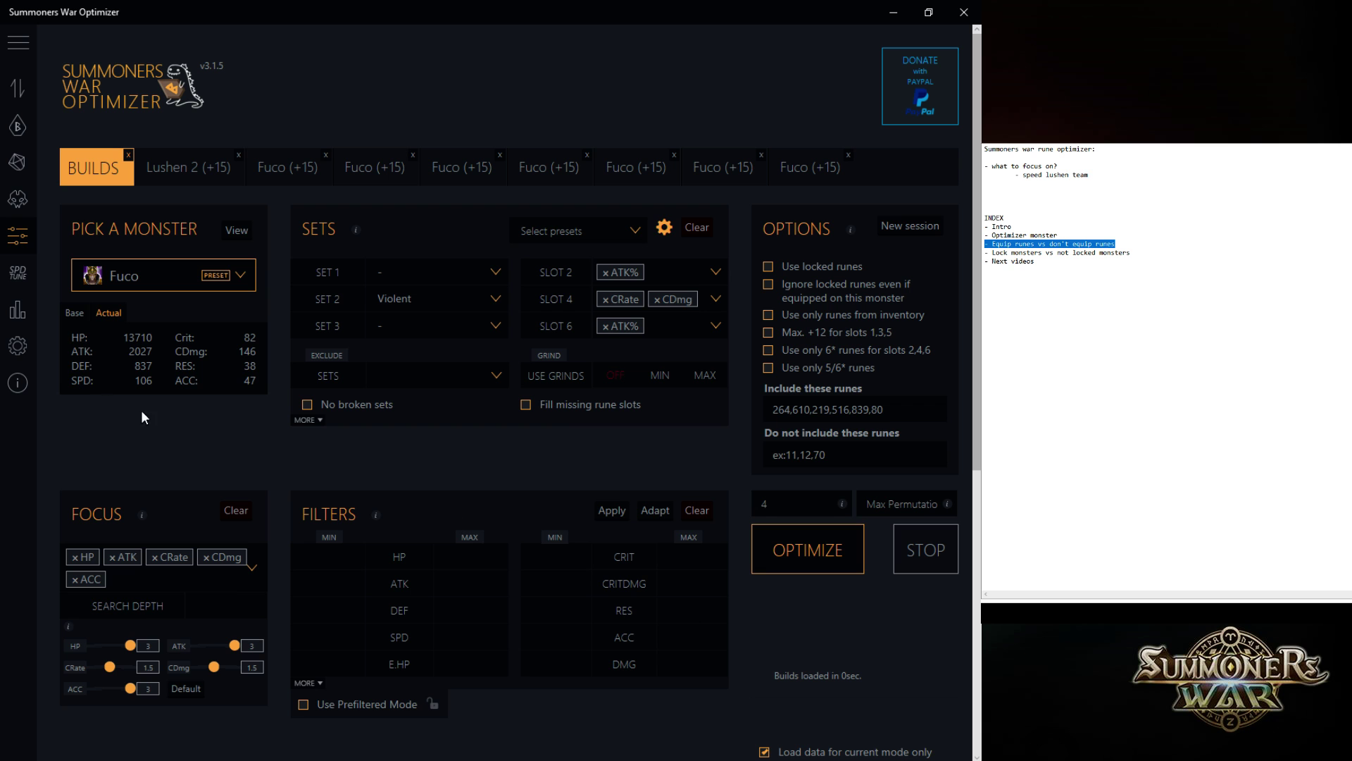
Look through the monster, session comparison and rune overviews and return to Fuco's build results and optimizer options
click(19, 162)
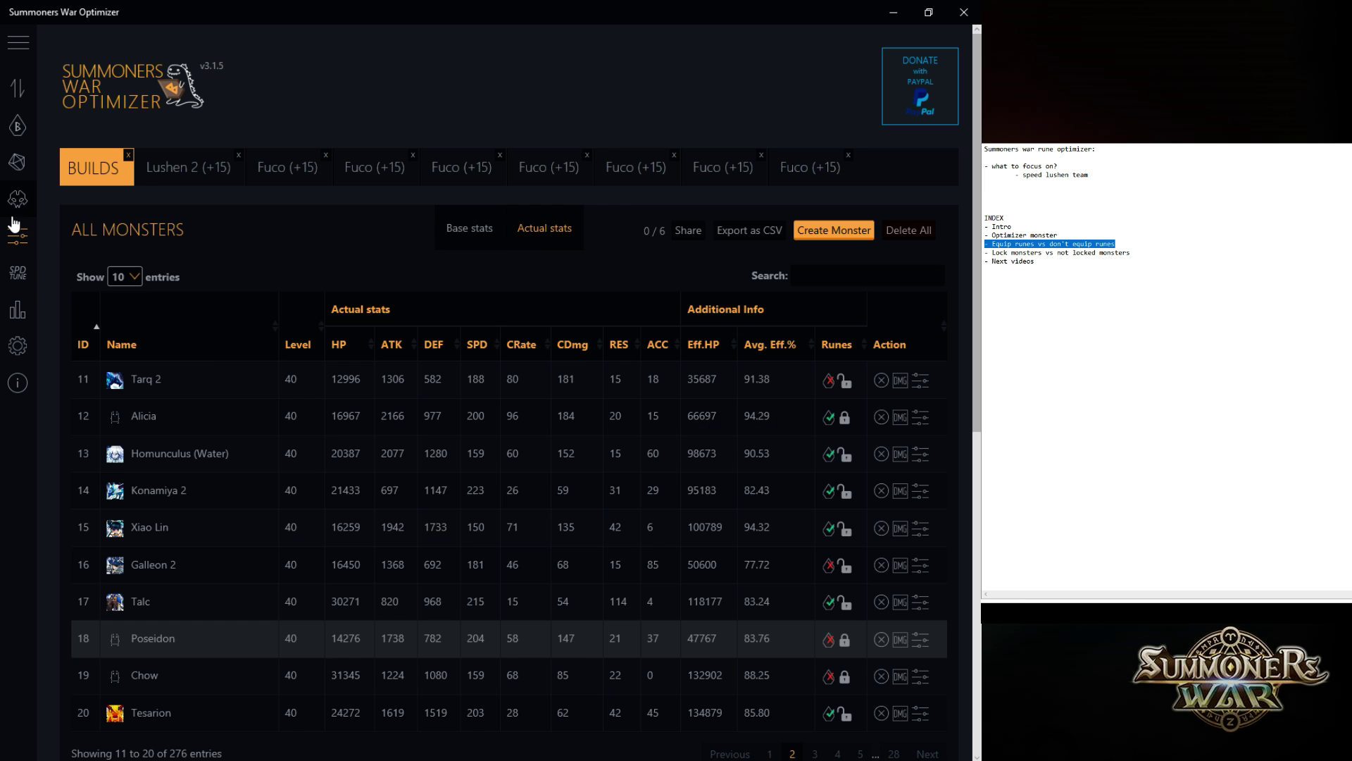
click(19, 270)
click(19, 313)
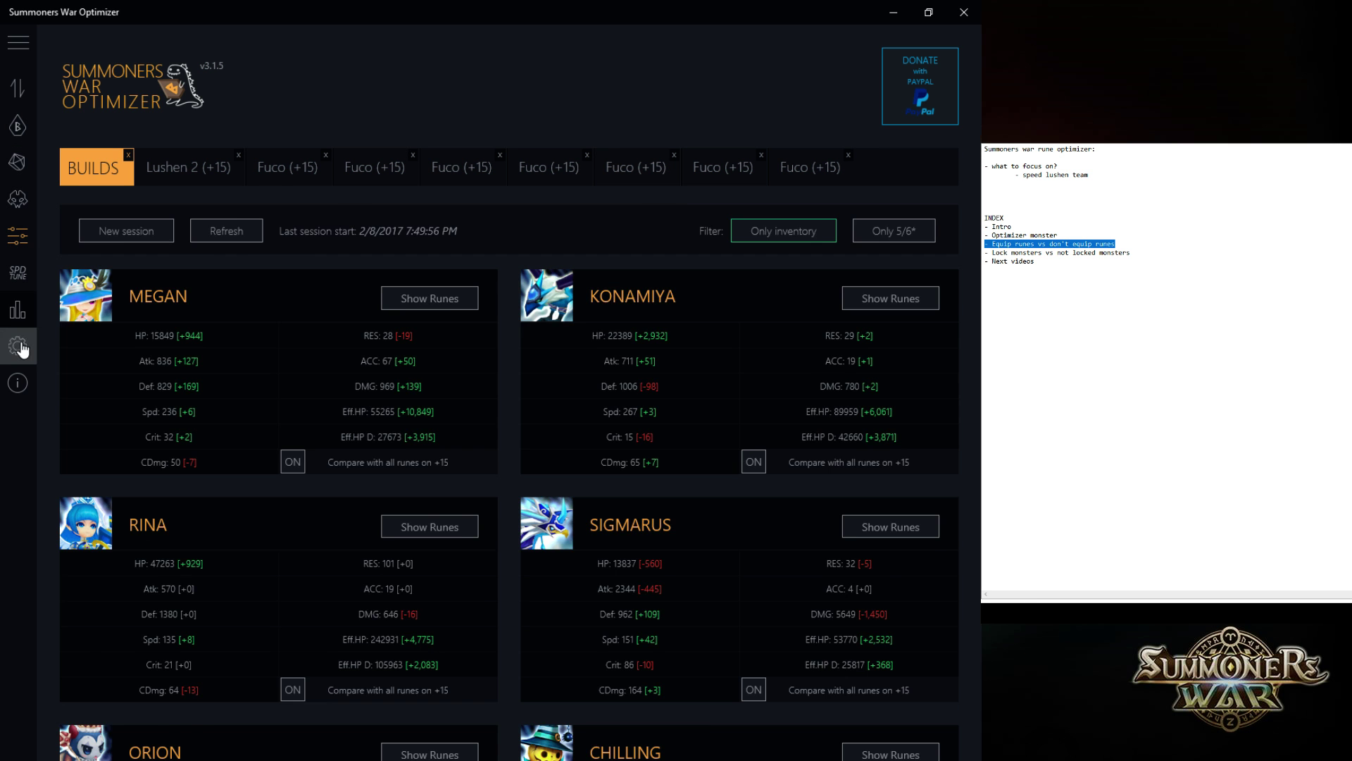
click(20, 346)
click(17, 273)
click(18, 158)
click(16, 140)
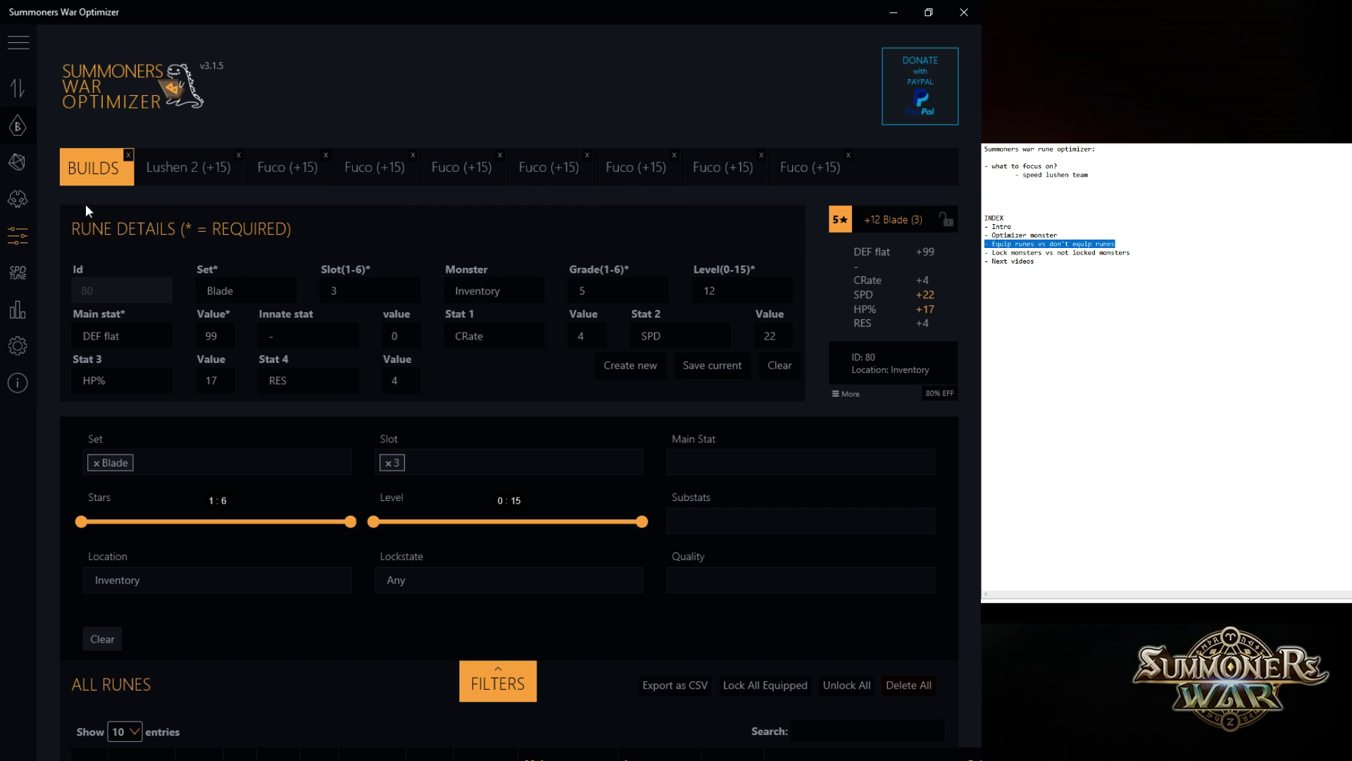
scroll(353, 365, down, 5)
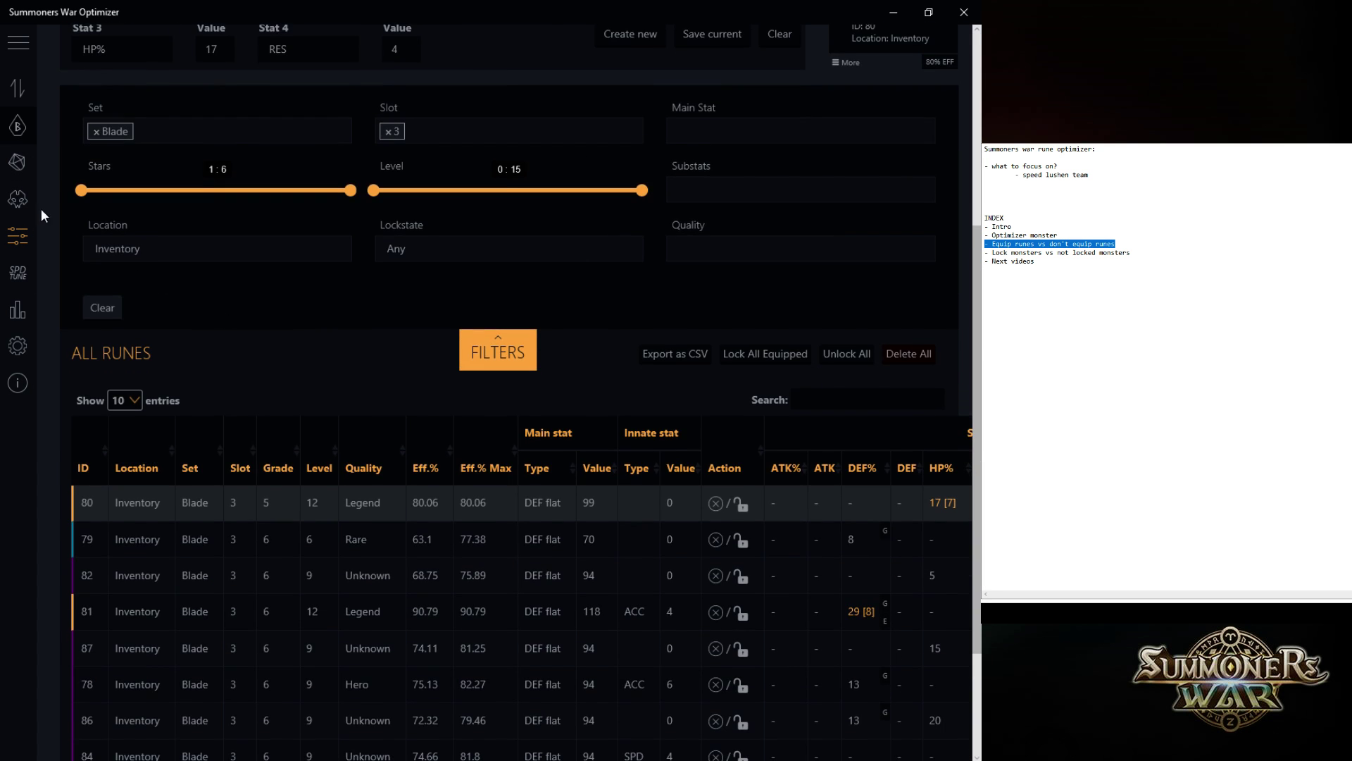
click(19, 199)
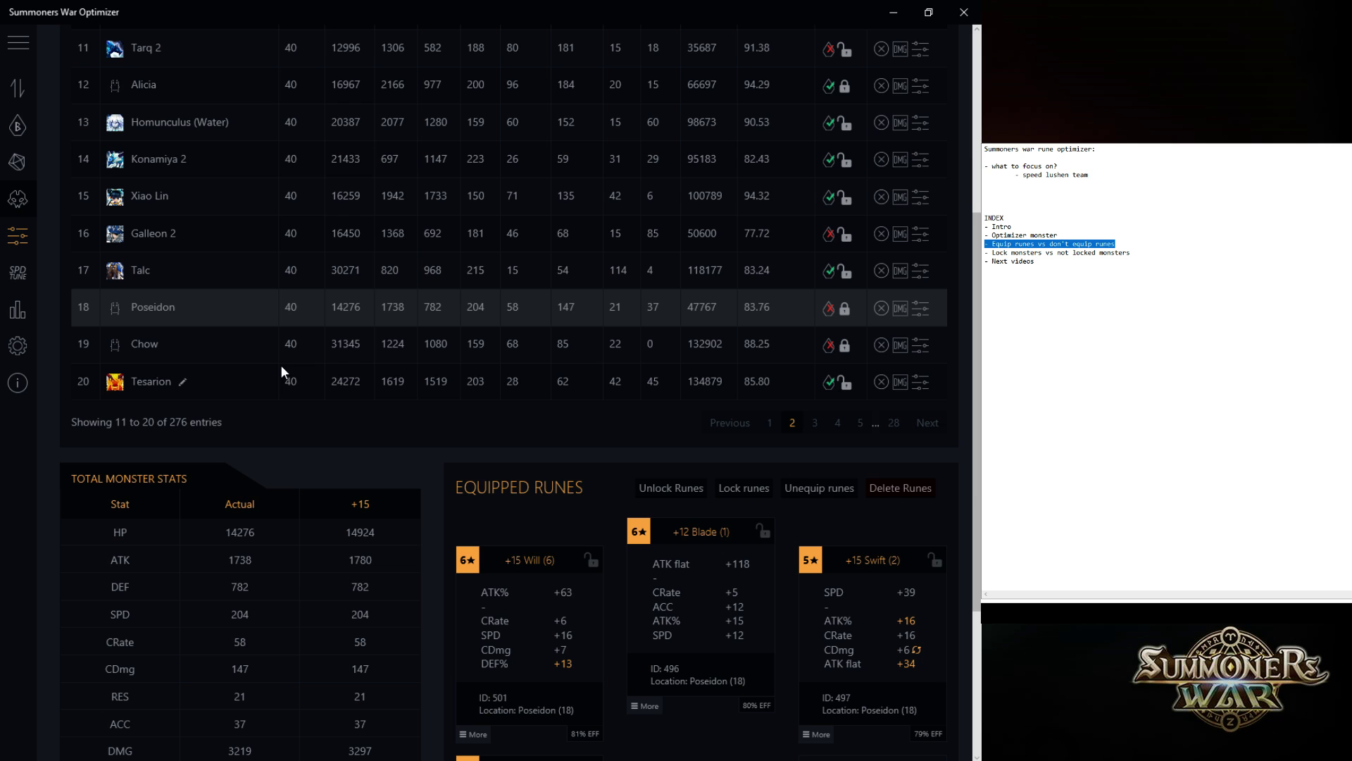
scroll(390, 437, down, 3)
click(18, 239)
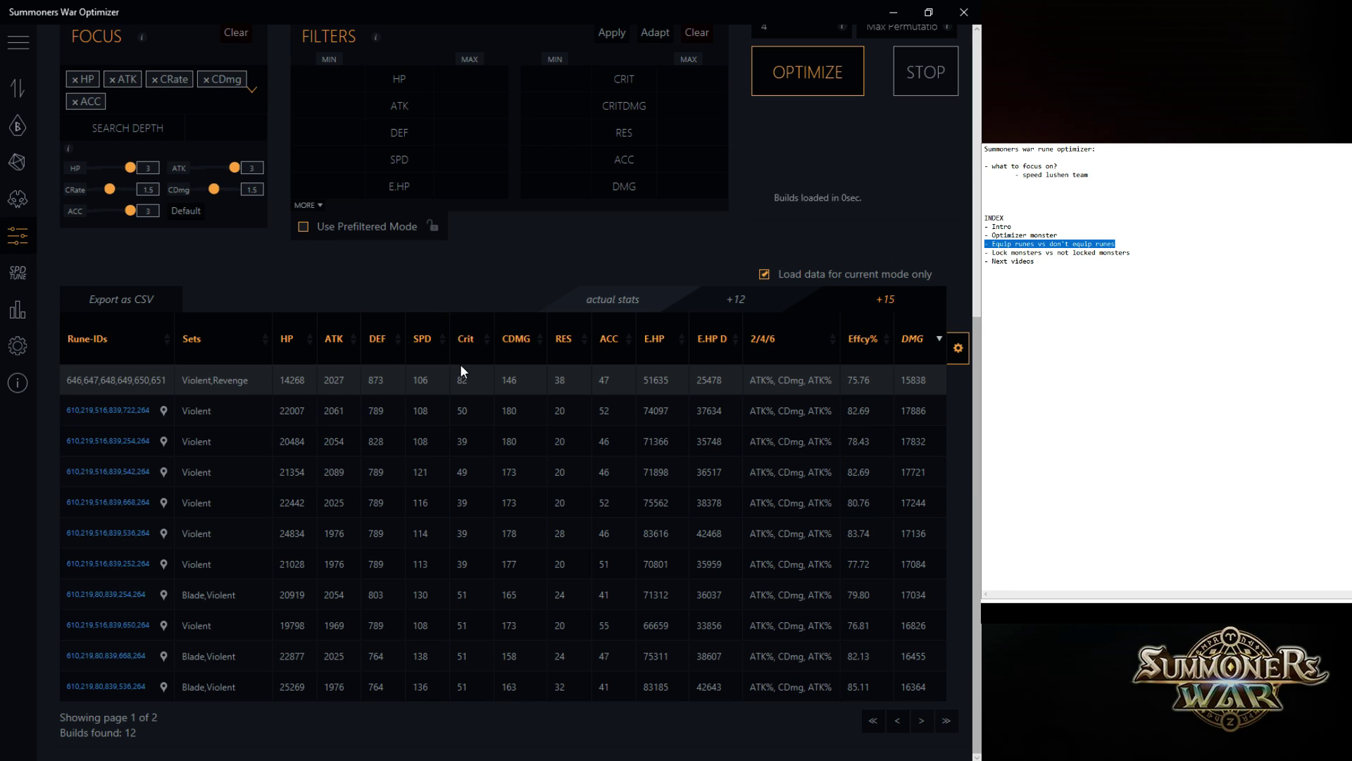
scroll(541, 396, up, 3)
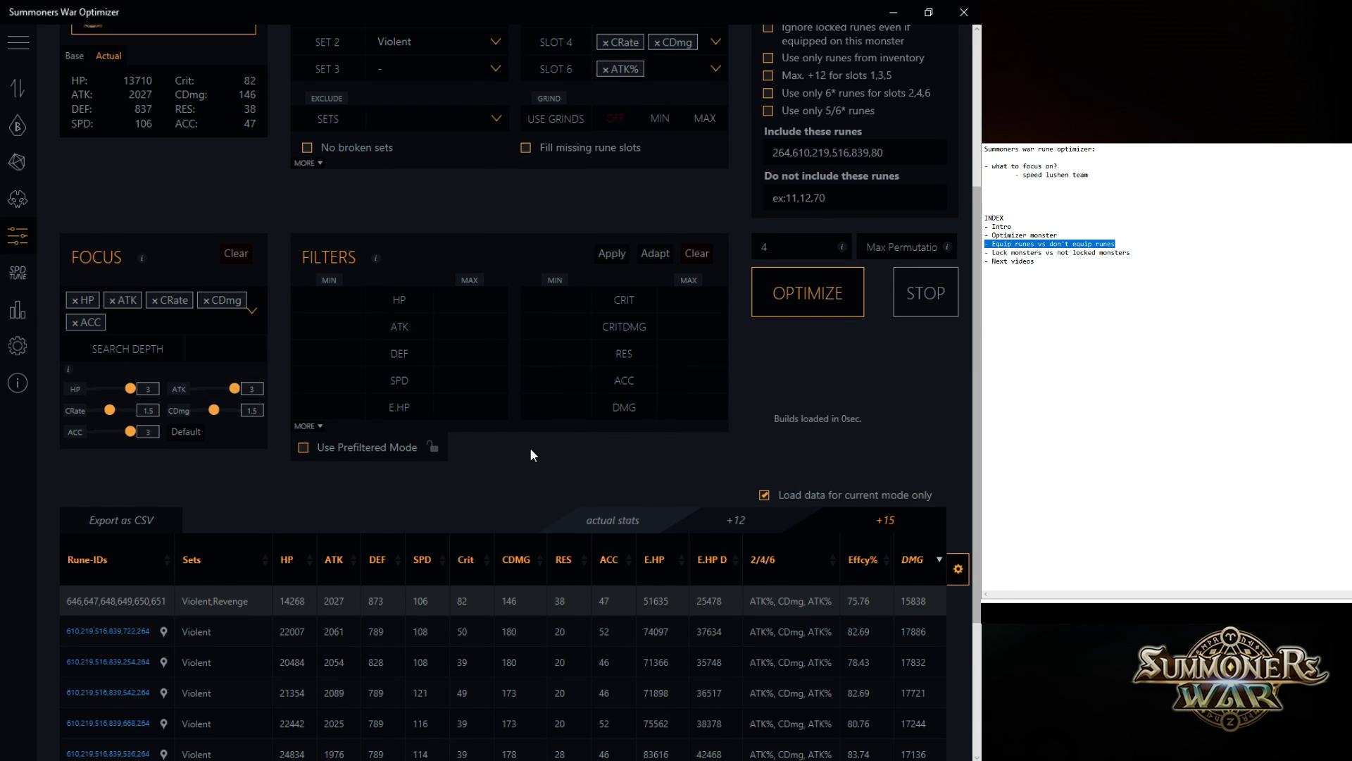
scroll(531, 451, up, 3)
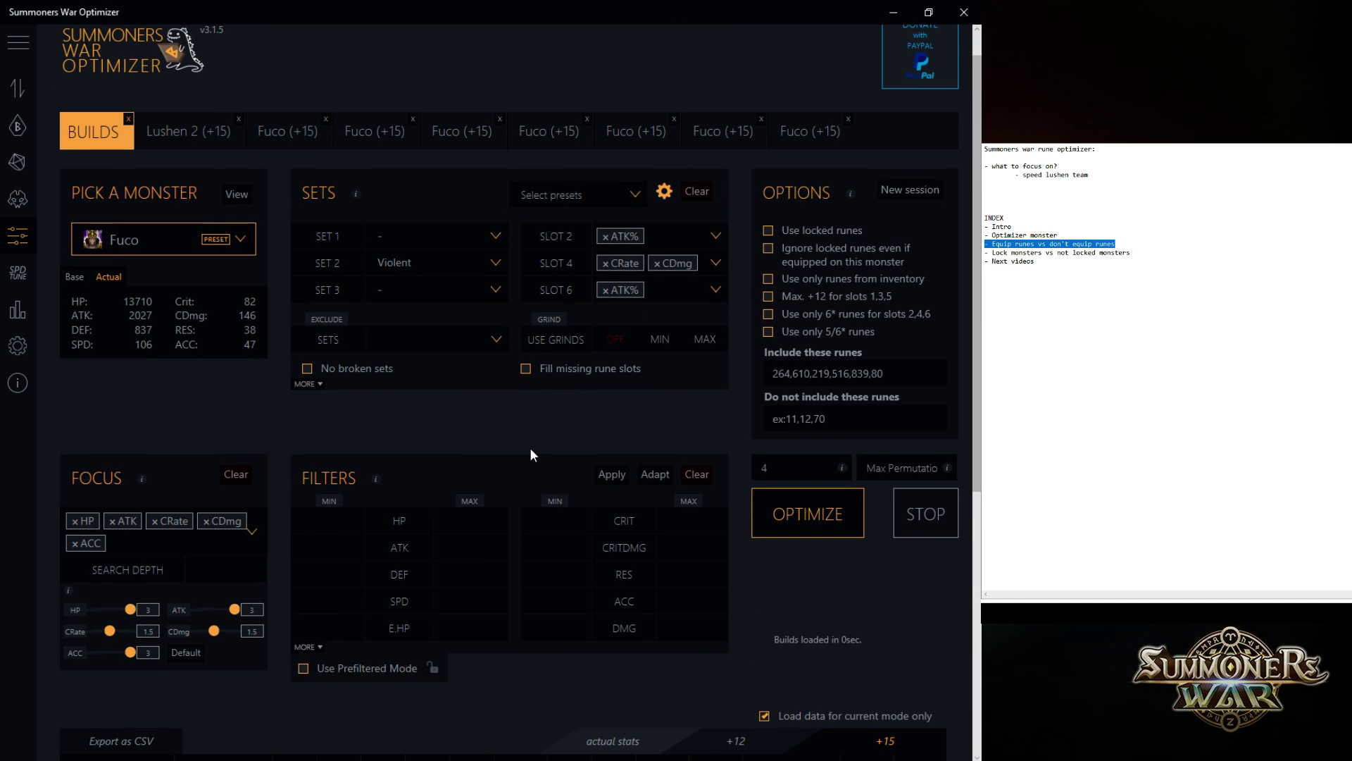